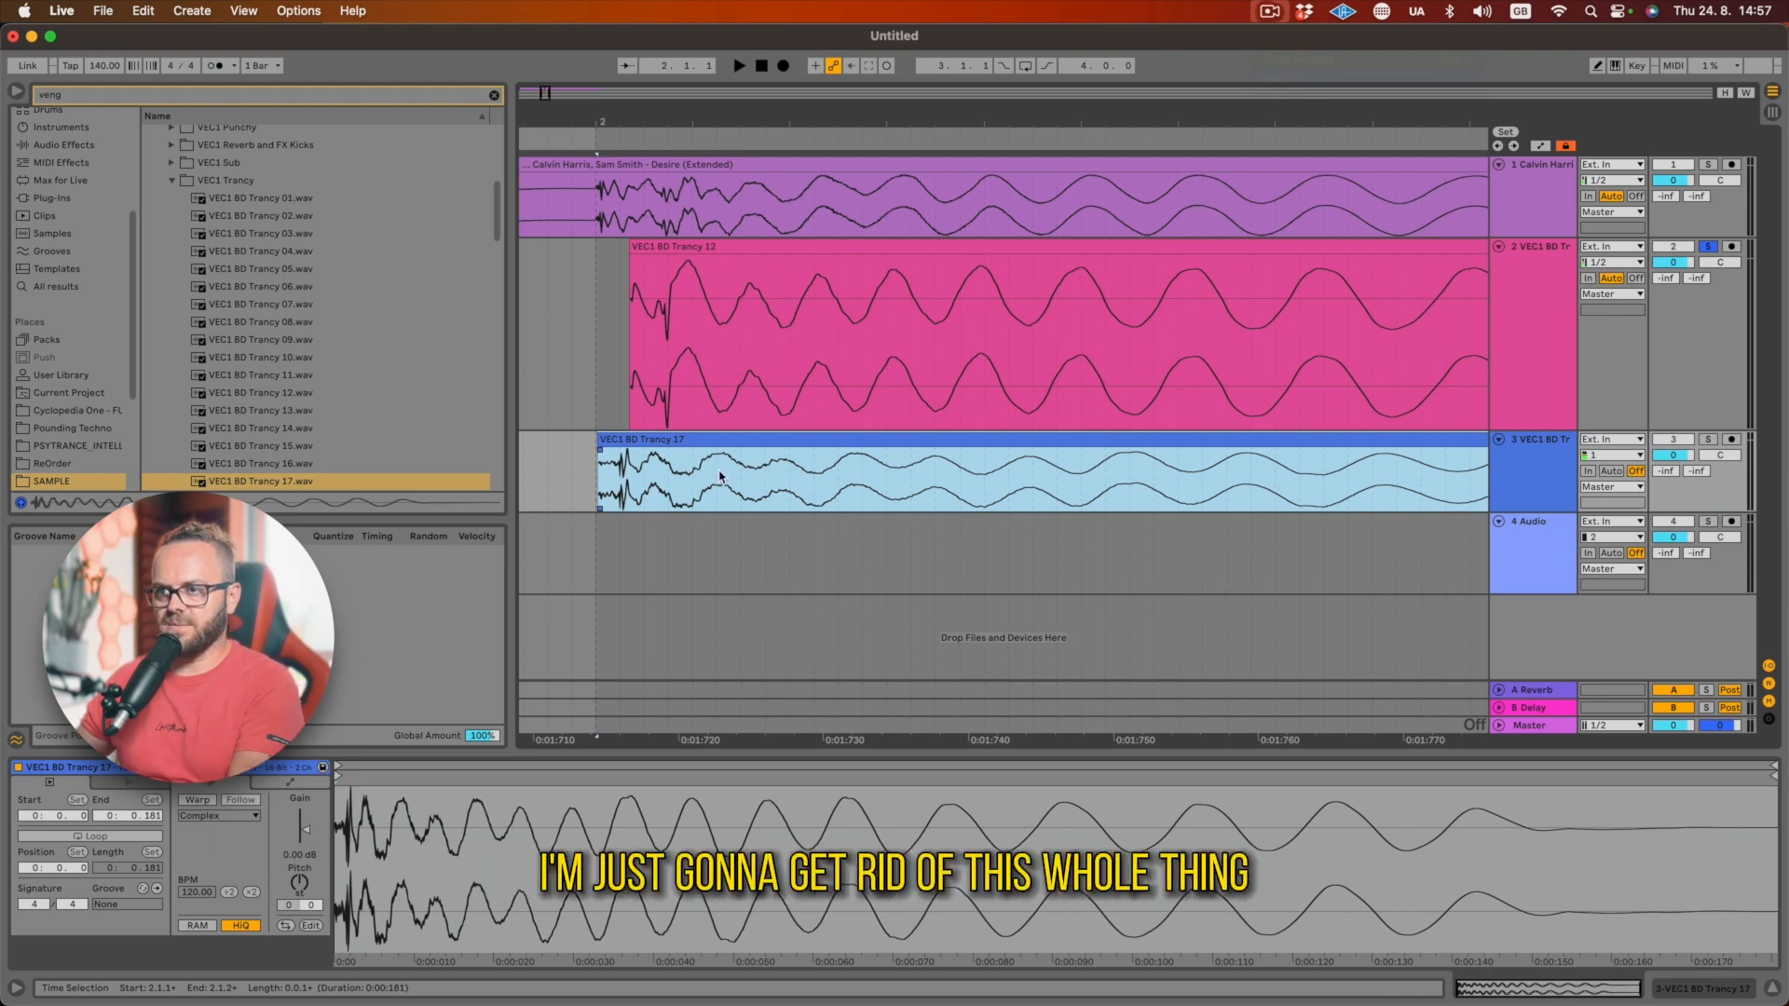
- Place the attack of the VEC1 BD Trancy 17 clip before the VEC1 BD Trancy 12 clip on track 2, and delete the leftover part
drag(711, 470, 742, 413)
key(super+e)
click(879, 446)
key(Delete)
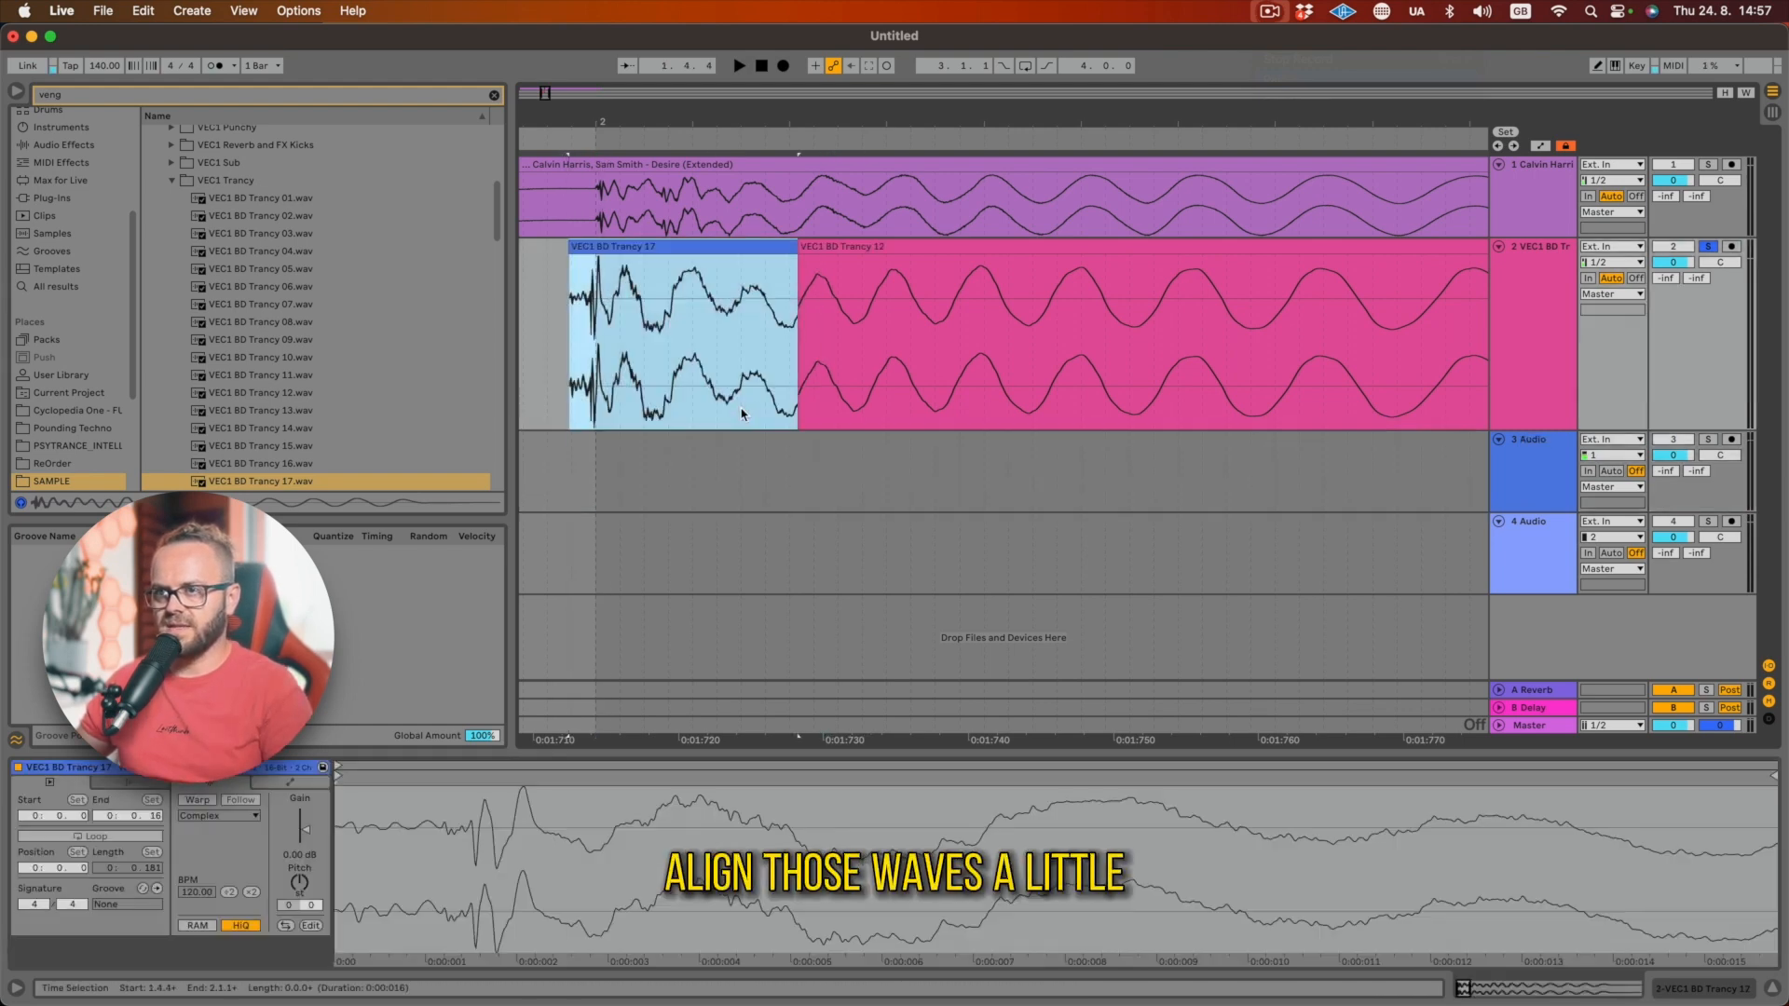
- Crossfade the end of the VEC1 BD Trancy 17 clip into VEC1 BD Trancy 12, and consolidate both clips into one kick
drag(801, 259, 737, 261)
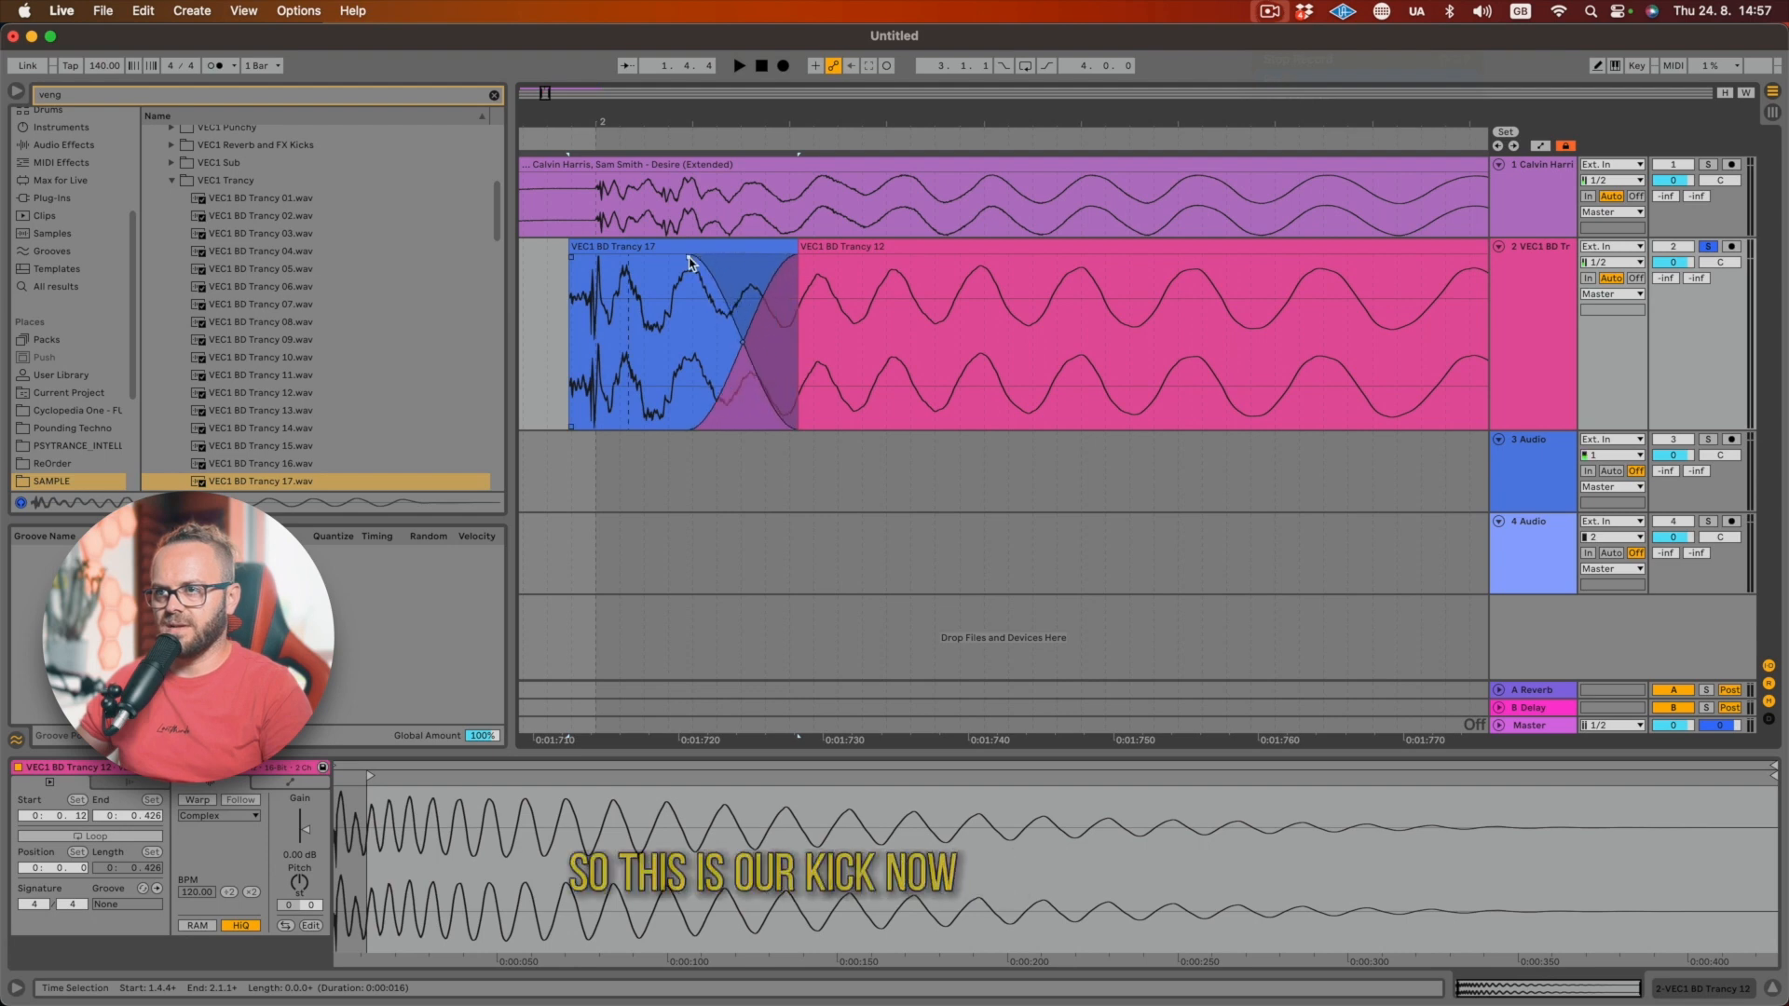
click(690, 263)
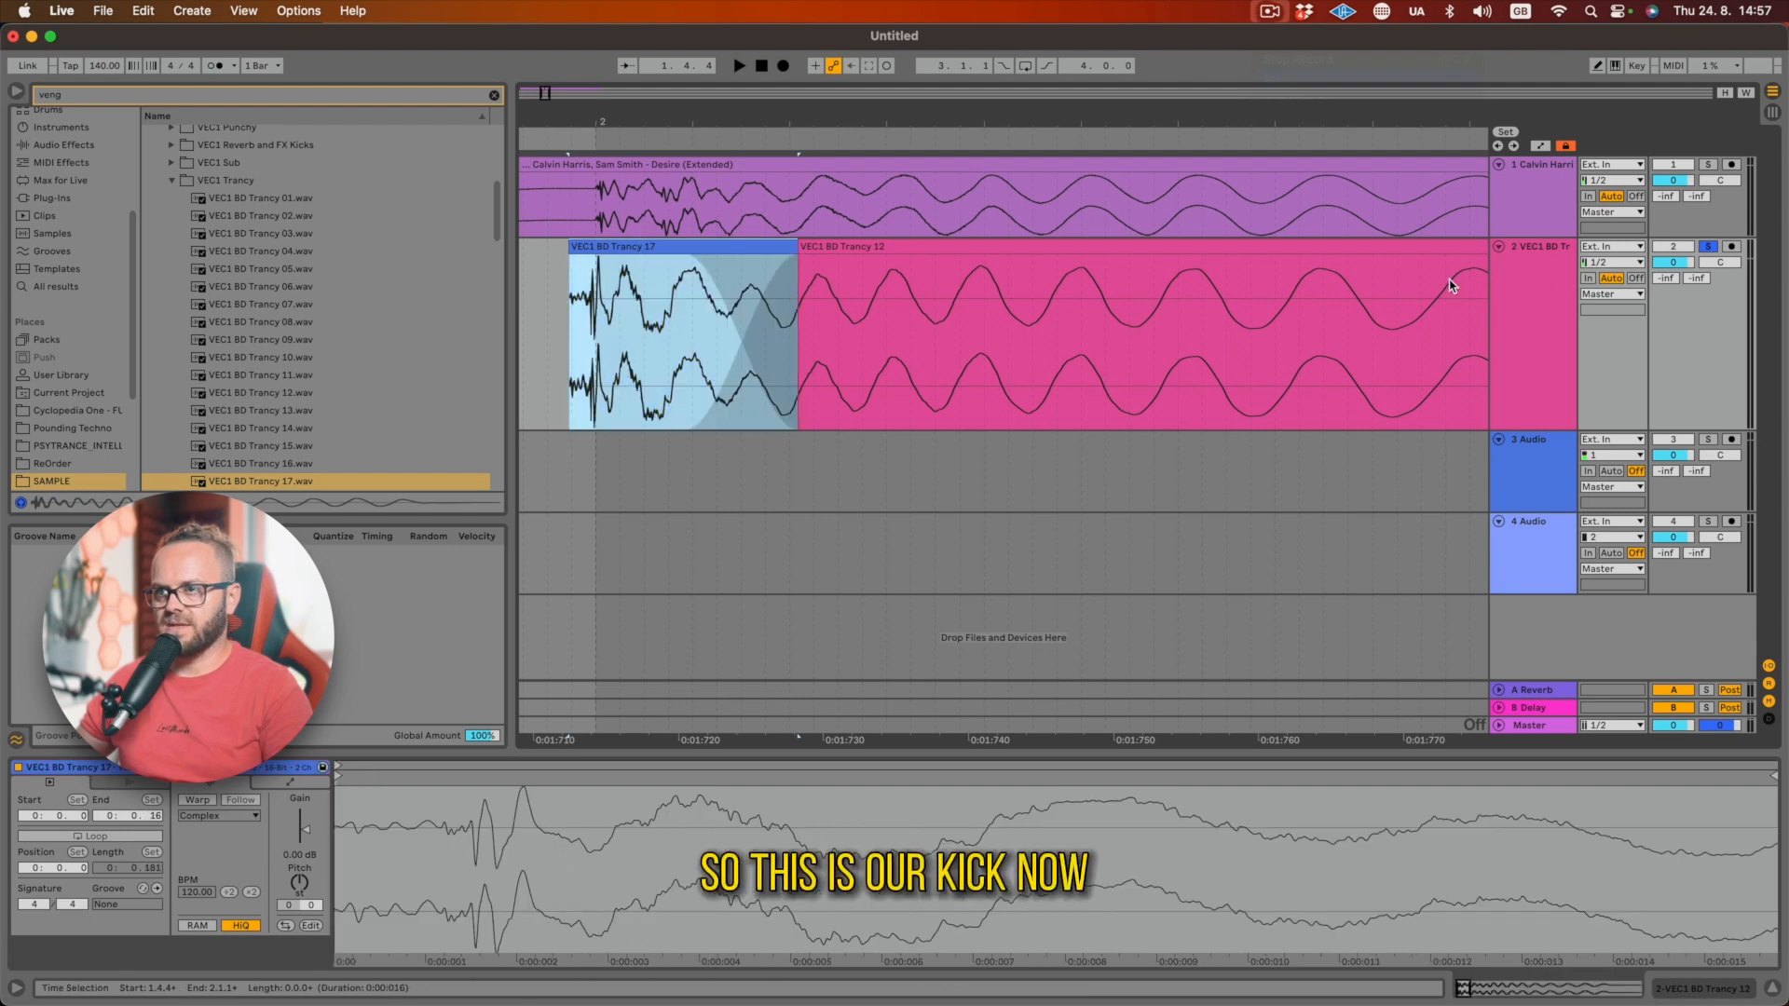
shift+click(832, 249)
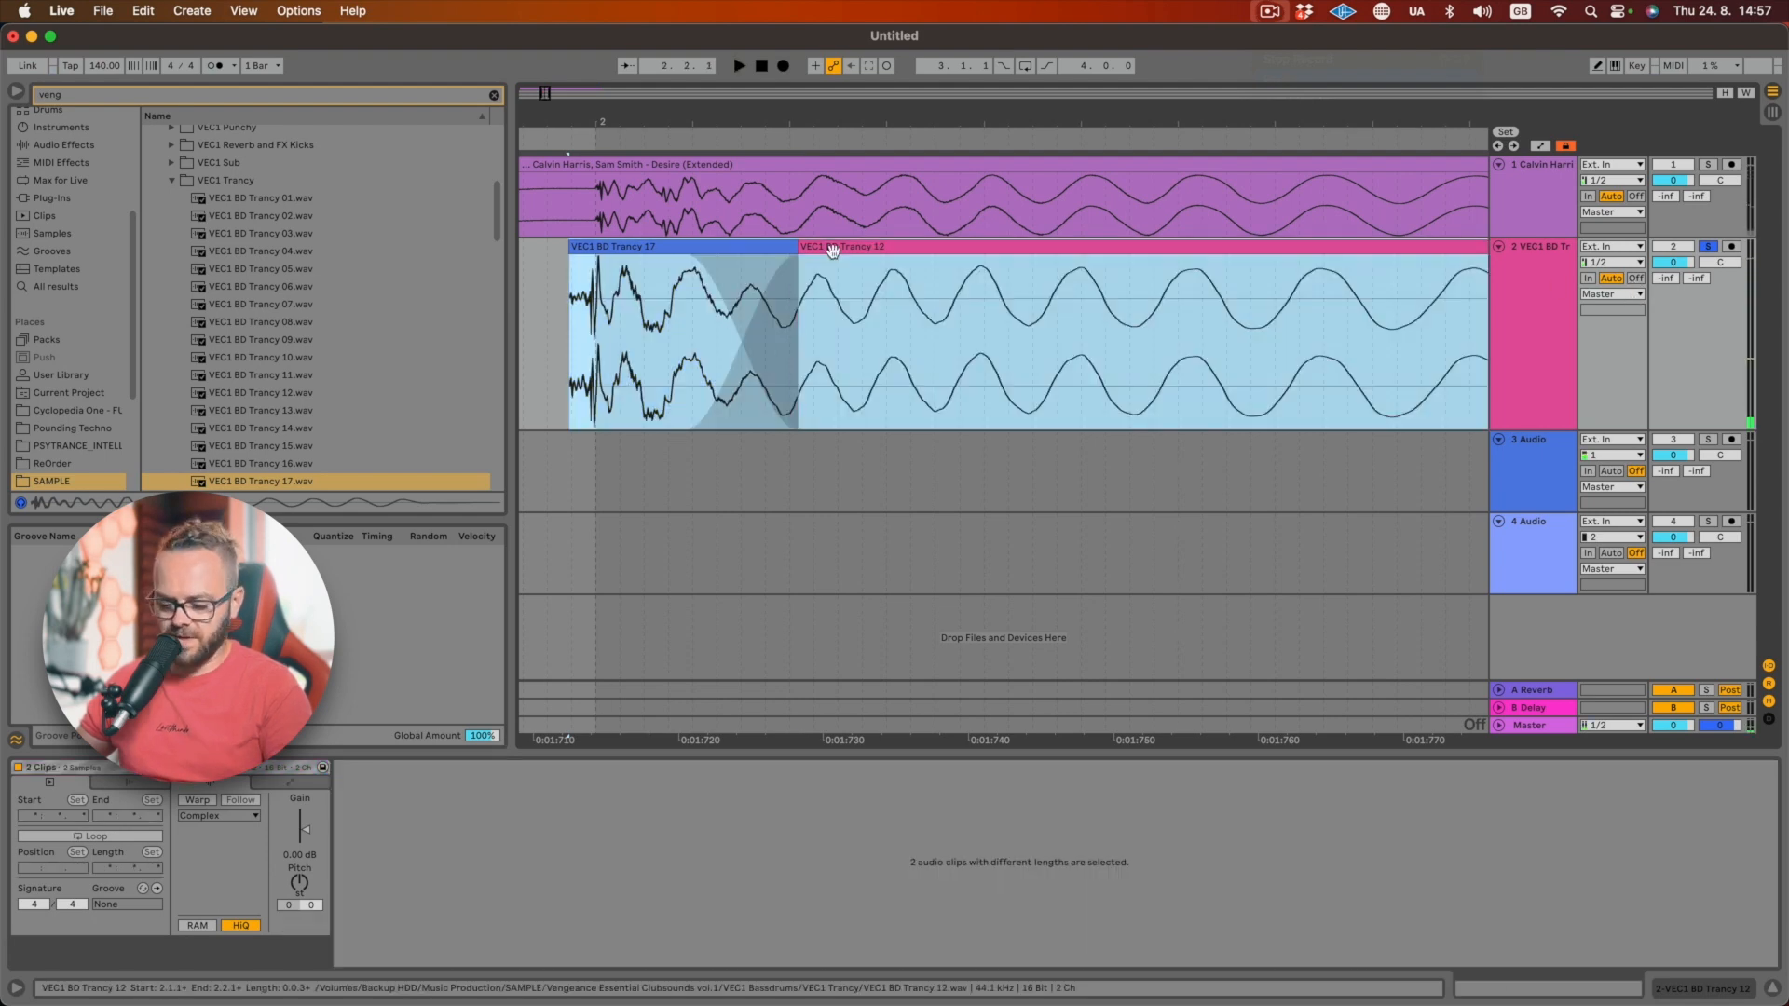
key(super+j)
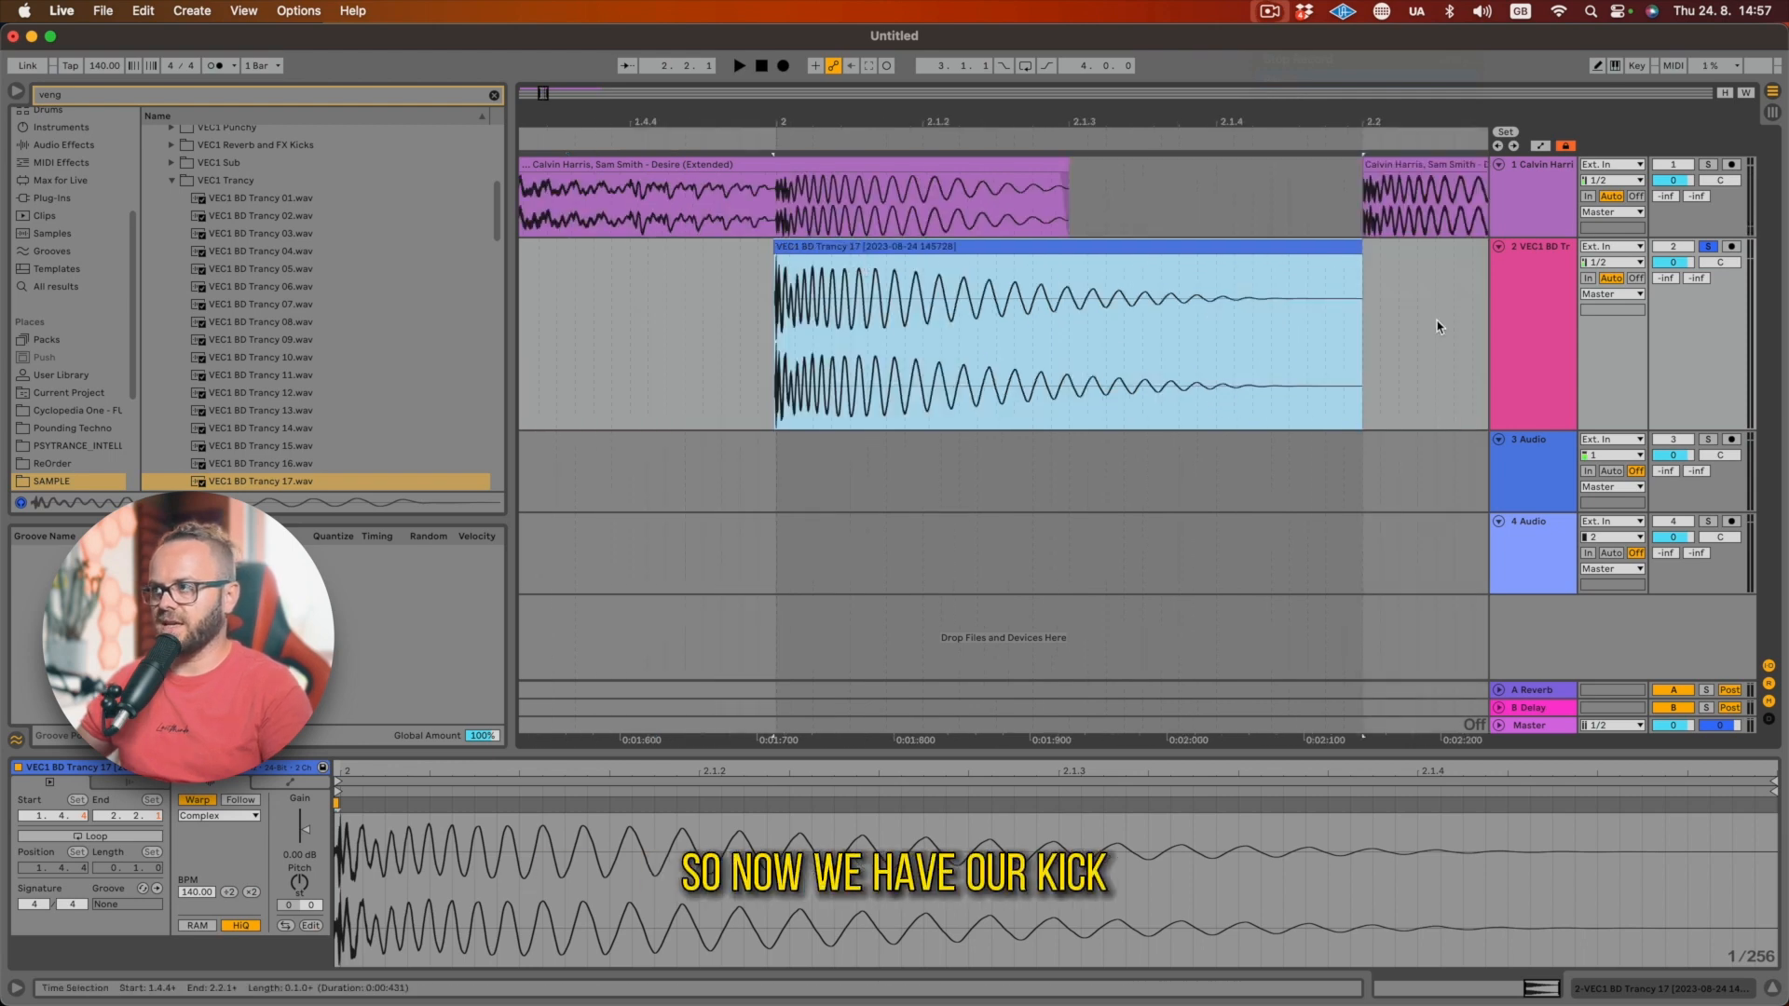
- Insert a MIDI track below the kick audio track and load the consolidated kick sample into it
right_click(1520, 290)
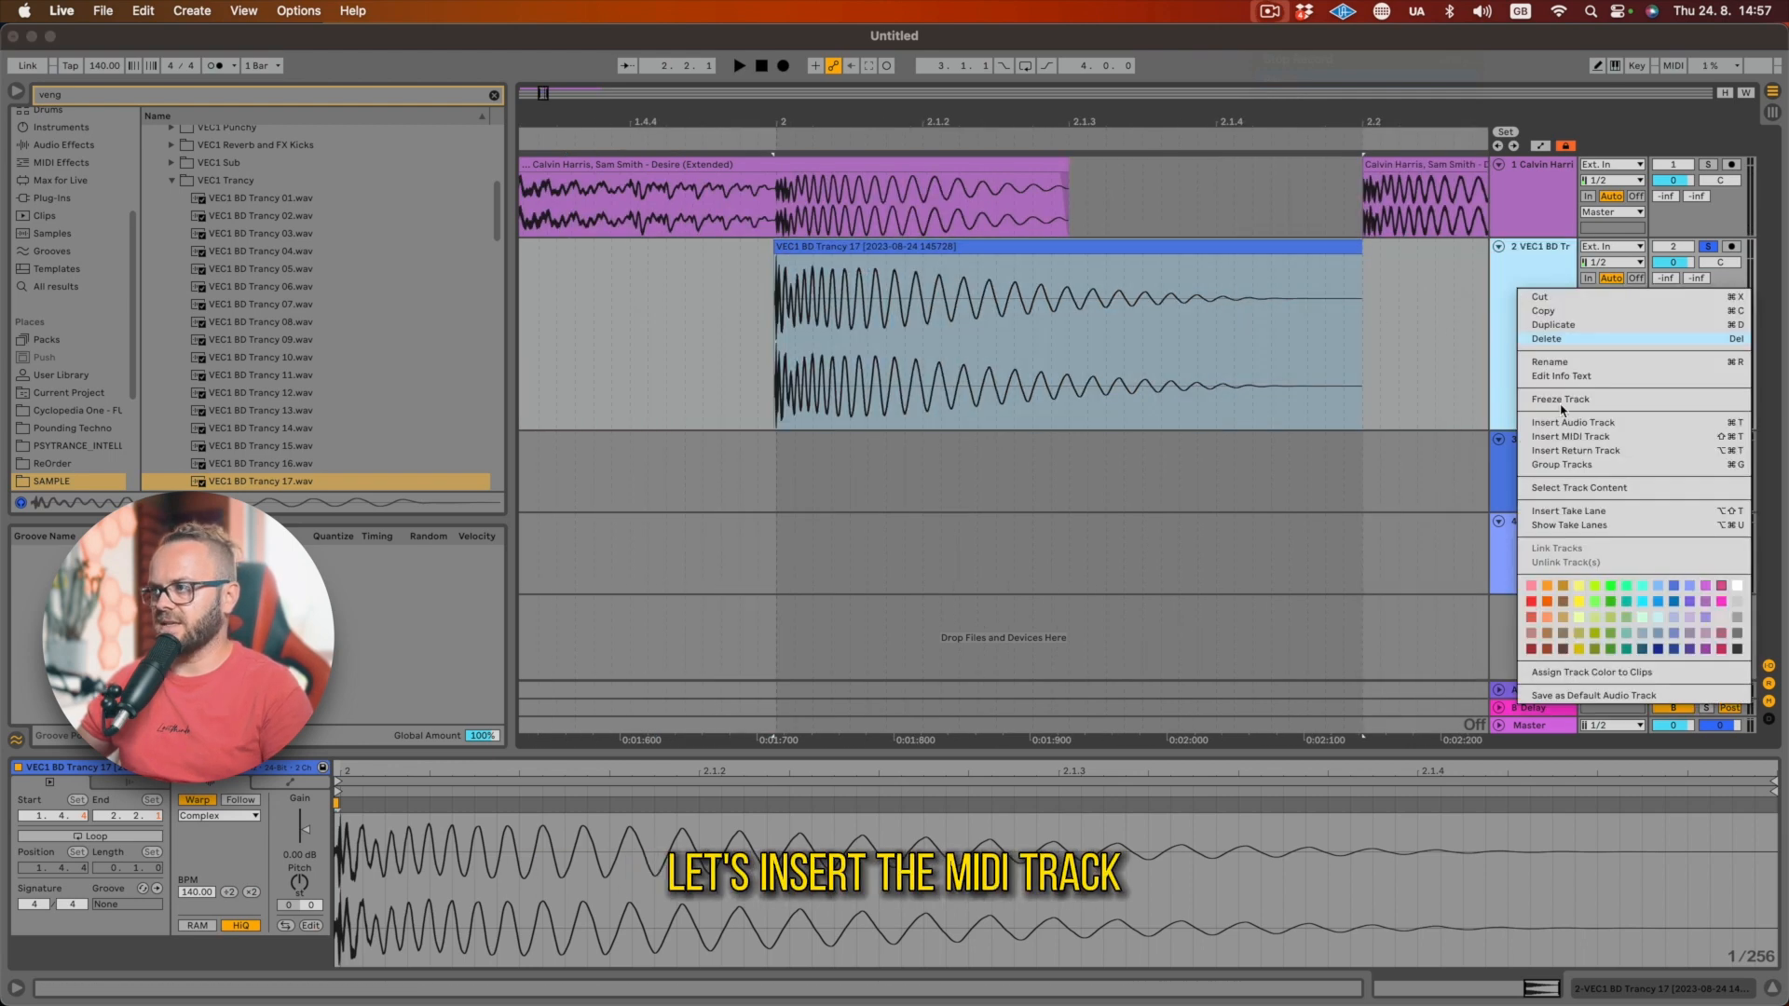
click(1583, 438)
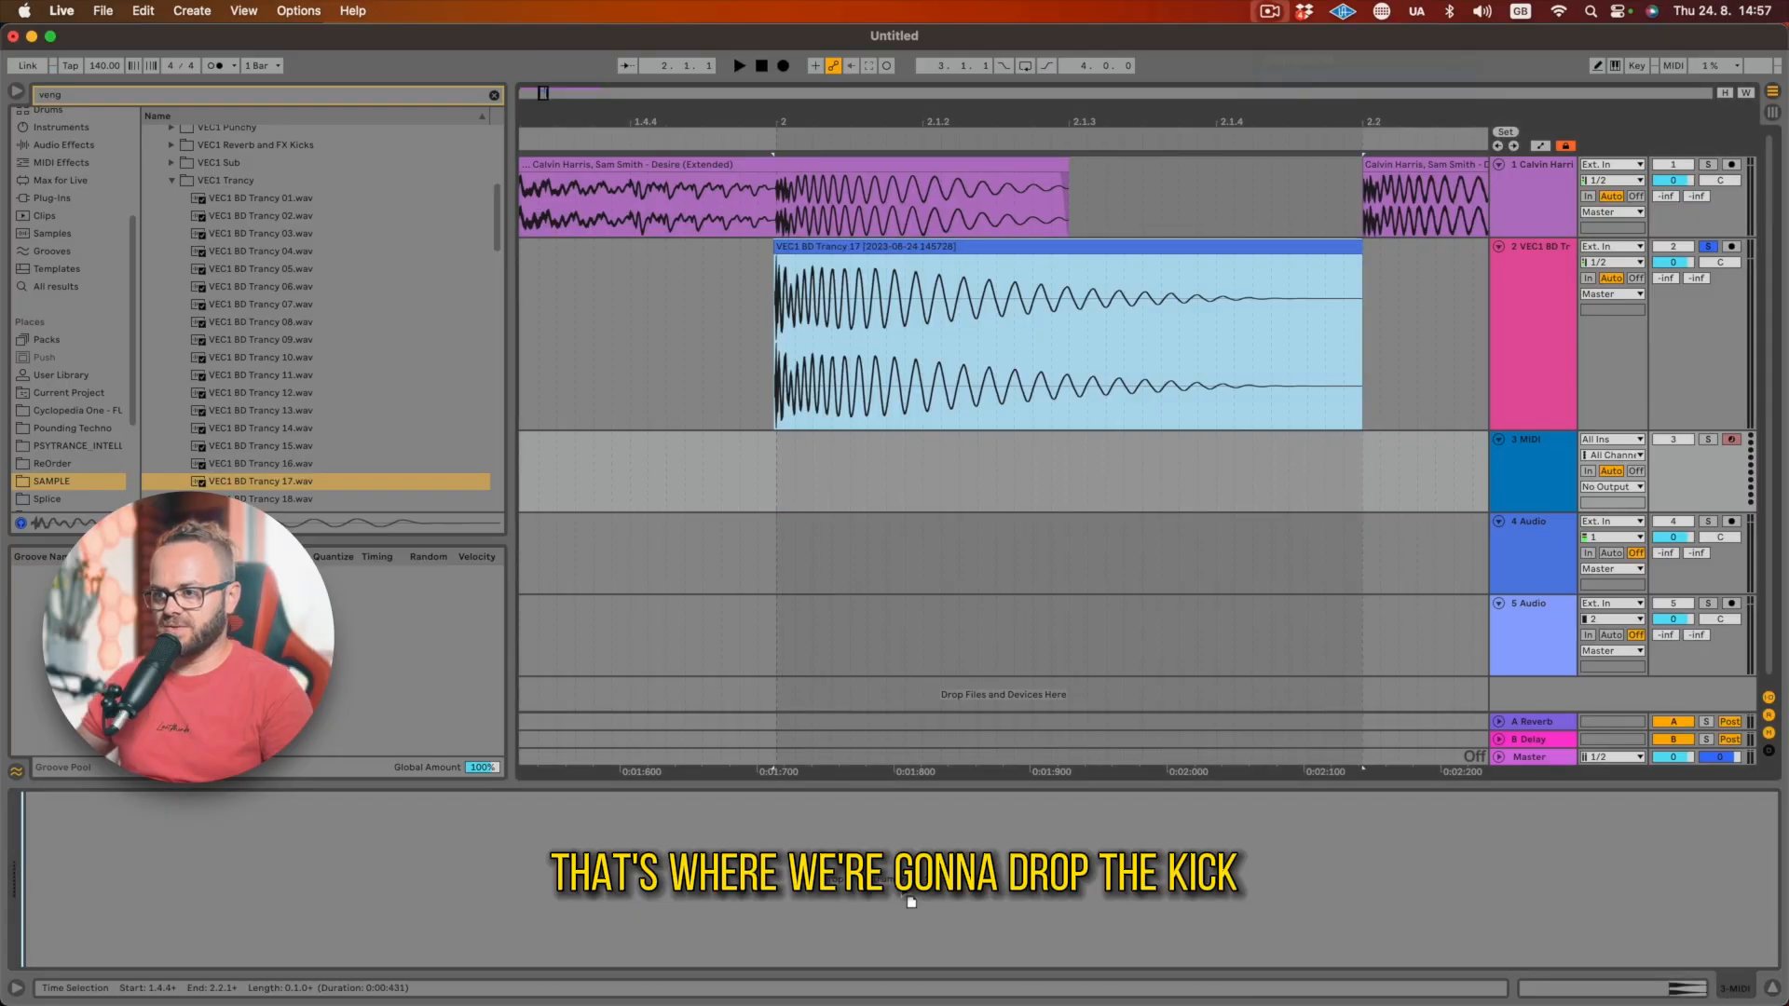
drag(261, 480, 764, 844)
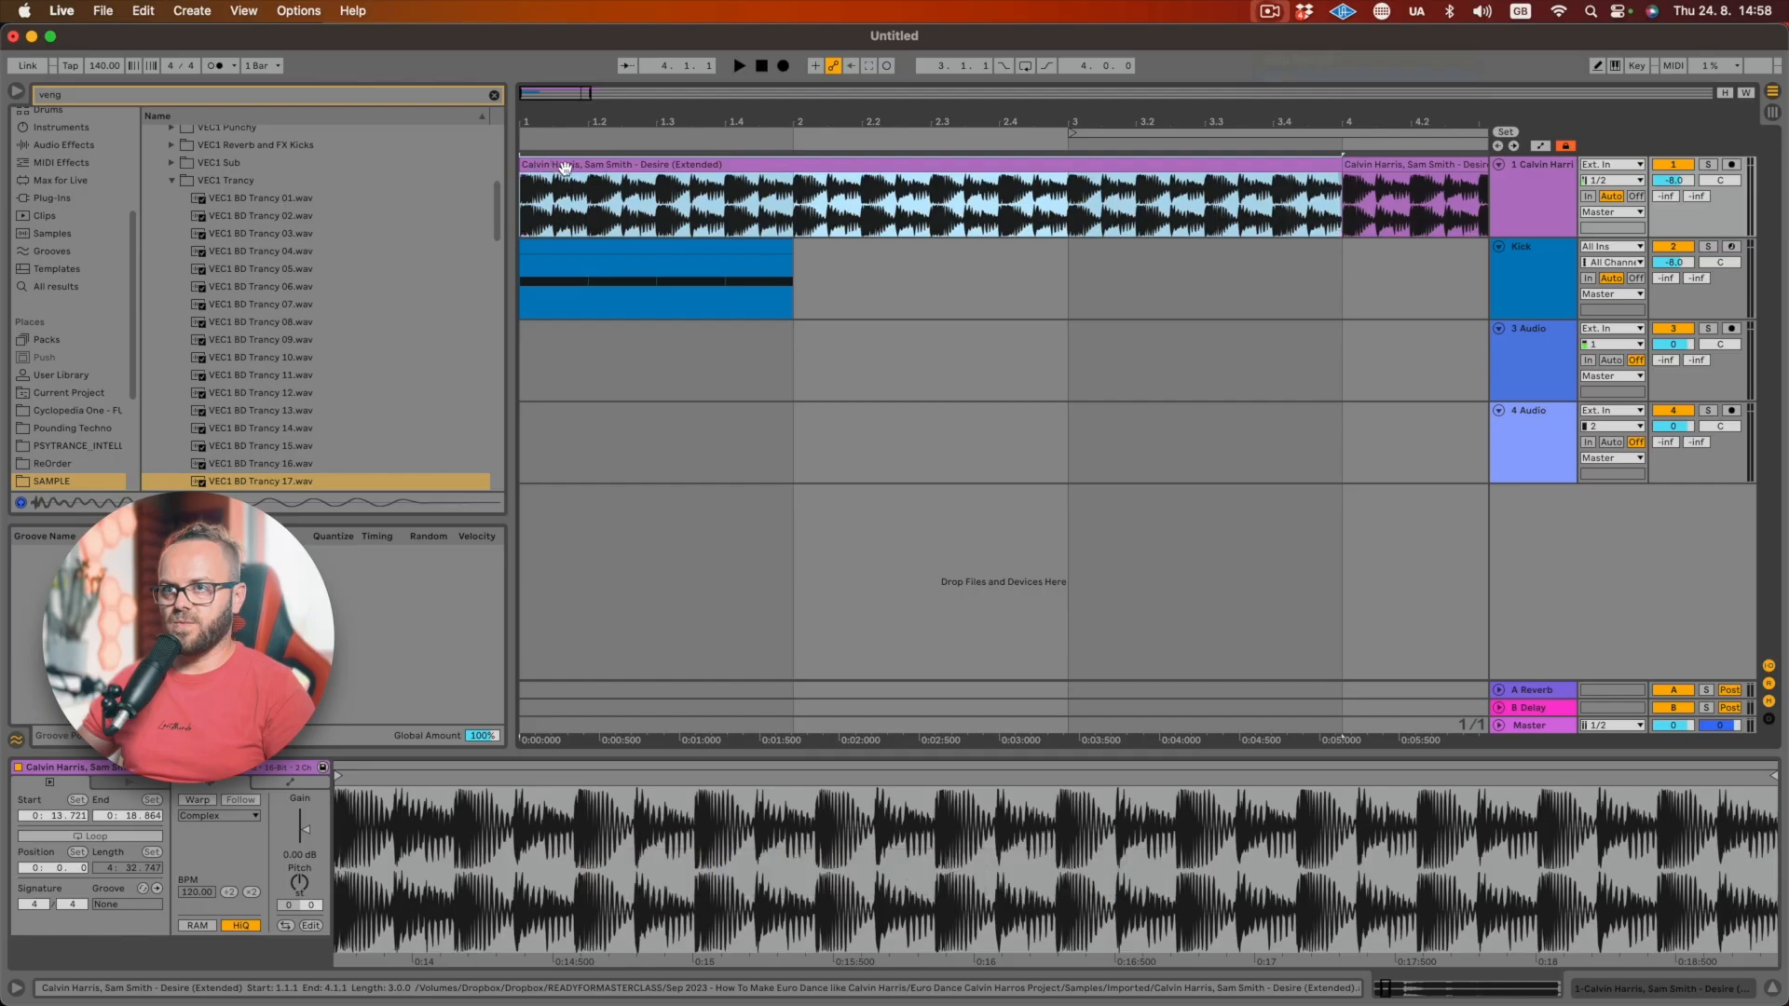
- Play the soloed reference track, and audition the VEC1 open hi-hat samples from OH 001 to OH 033, ending on OH 032
click(1709, 165)
key(space)
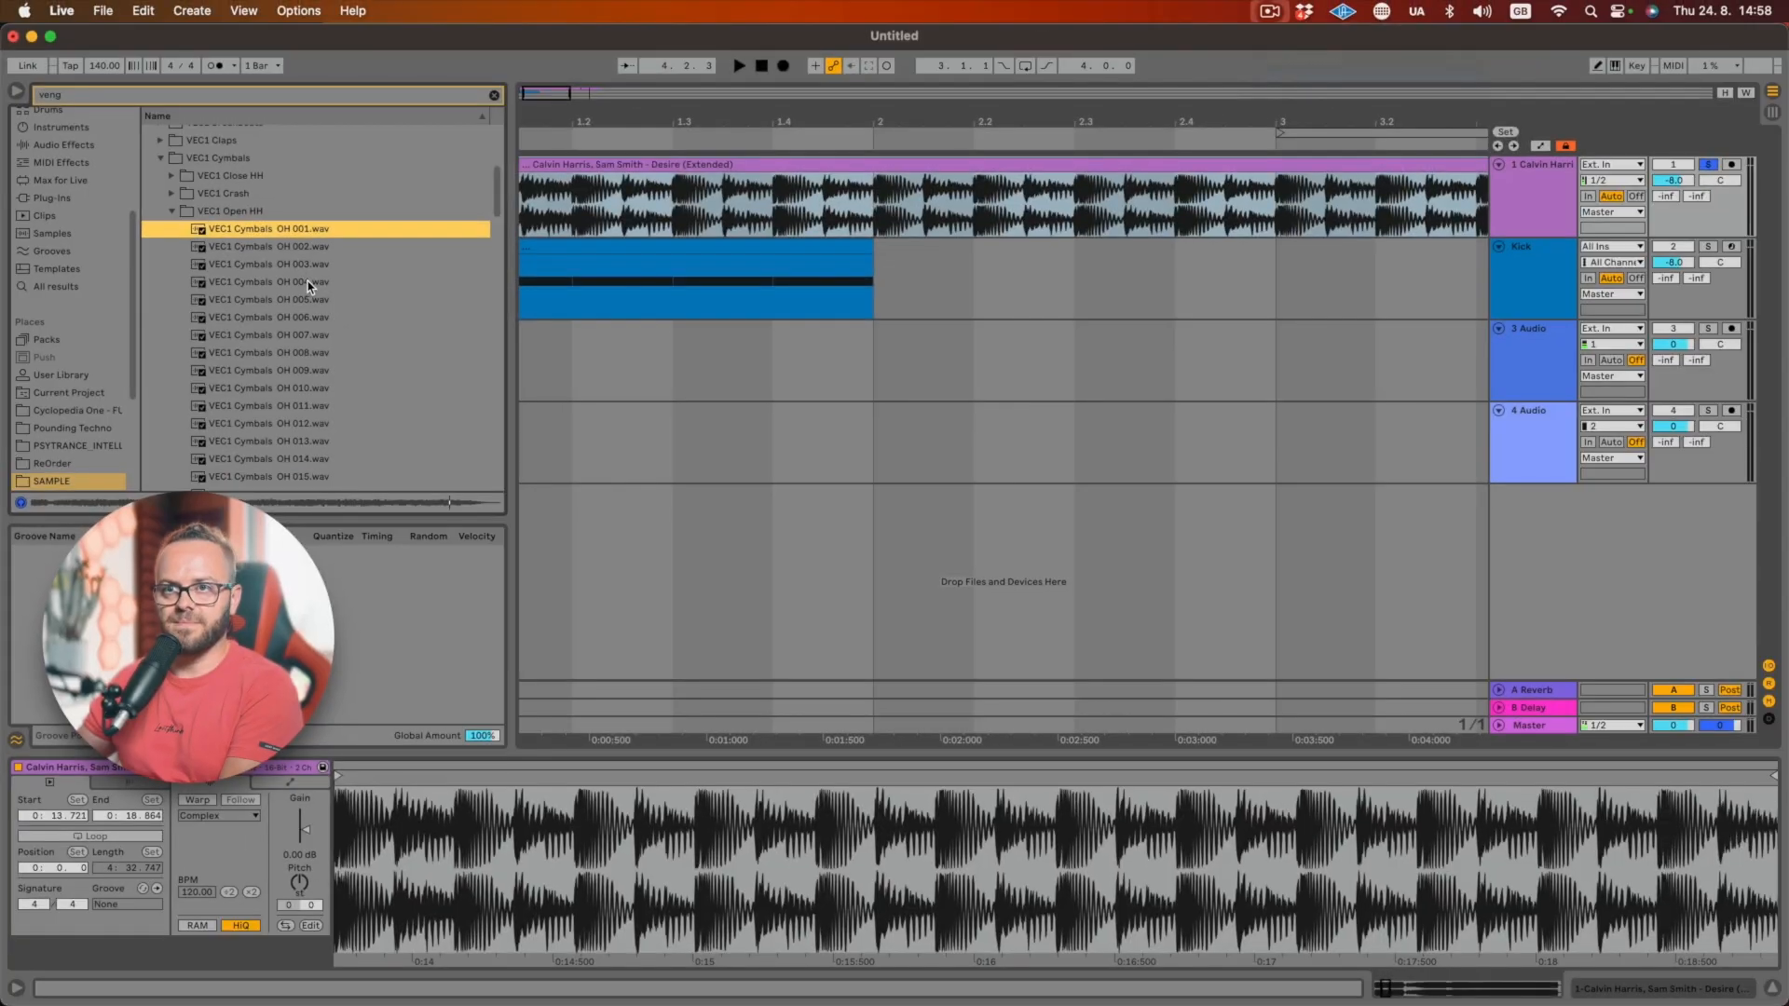
key(Down)
key(Down)
key(Down)
key(Down)
key(Down)
key(Down)
key(Down)
key(Down)
key(Down)
key(Down)
key(Down)
key(Down)
key(Down)
key(Down)
key(Down)
key(Down)
key(Down)
key(Down)
key(Down)
key(Down)
key(Down)
key(Down)
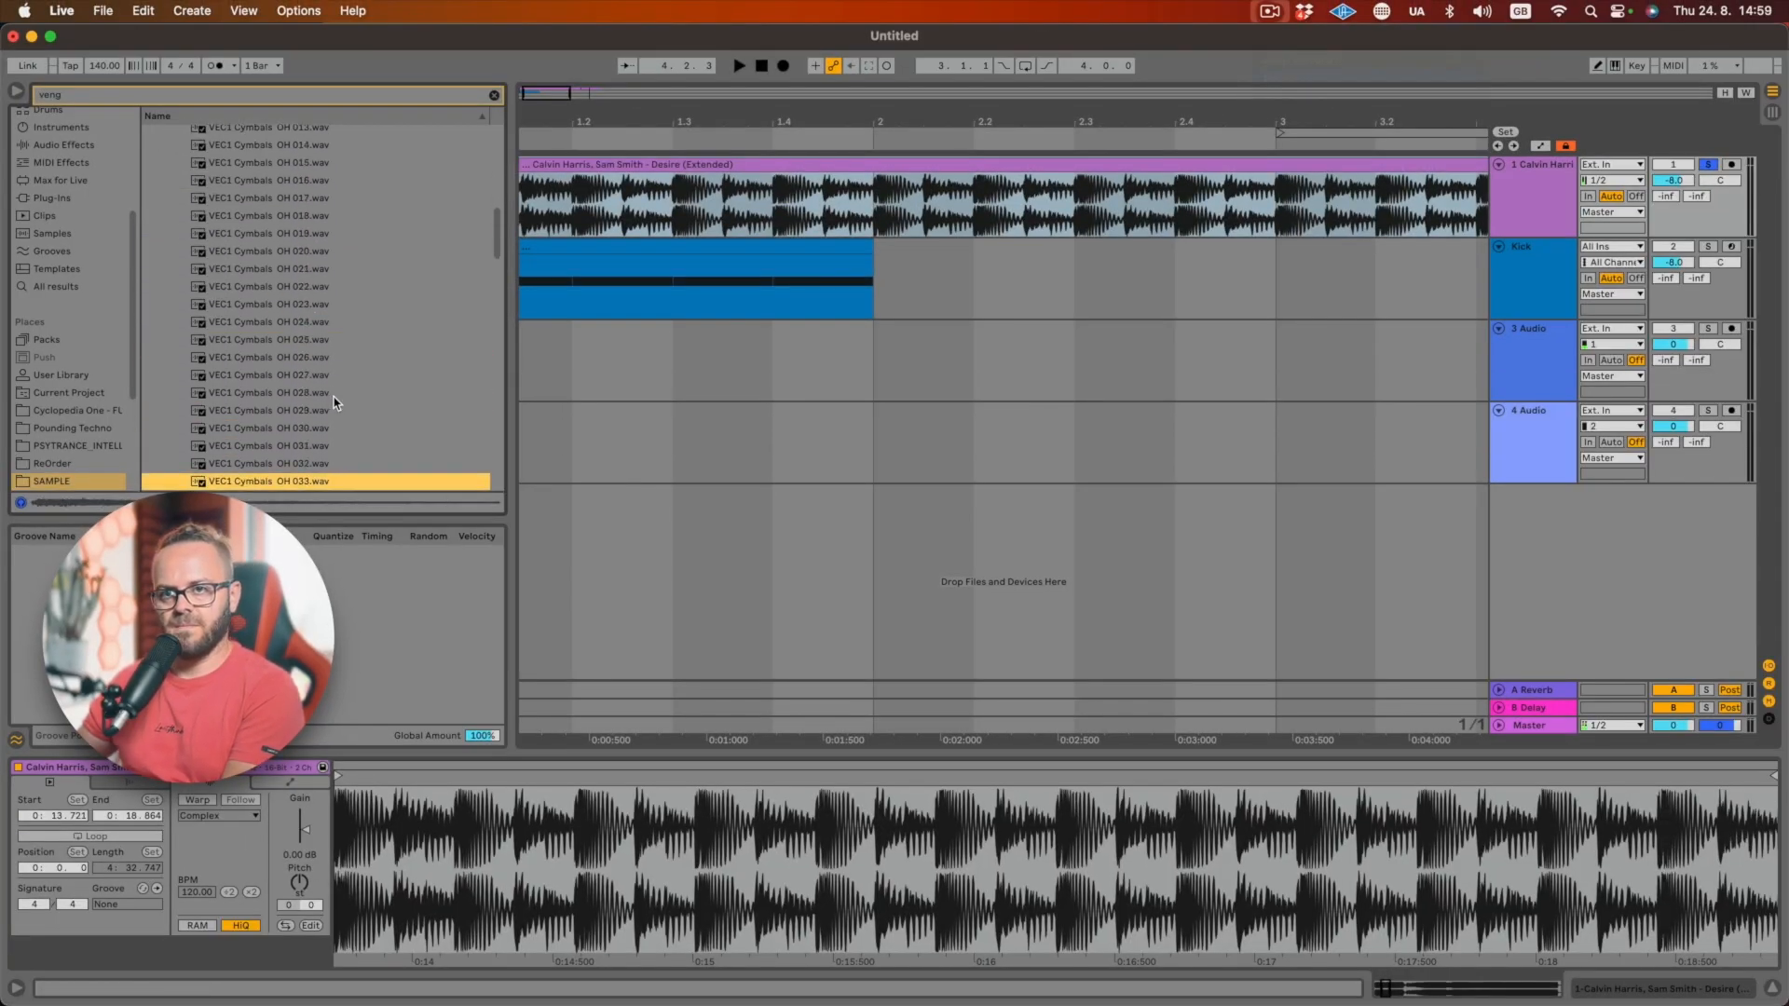
key(Up)
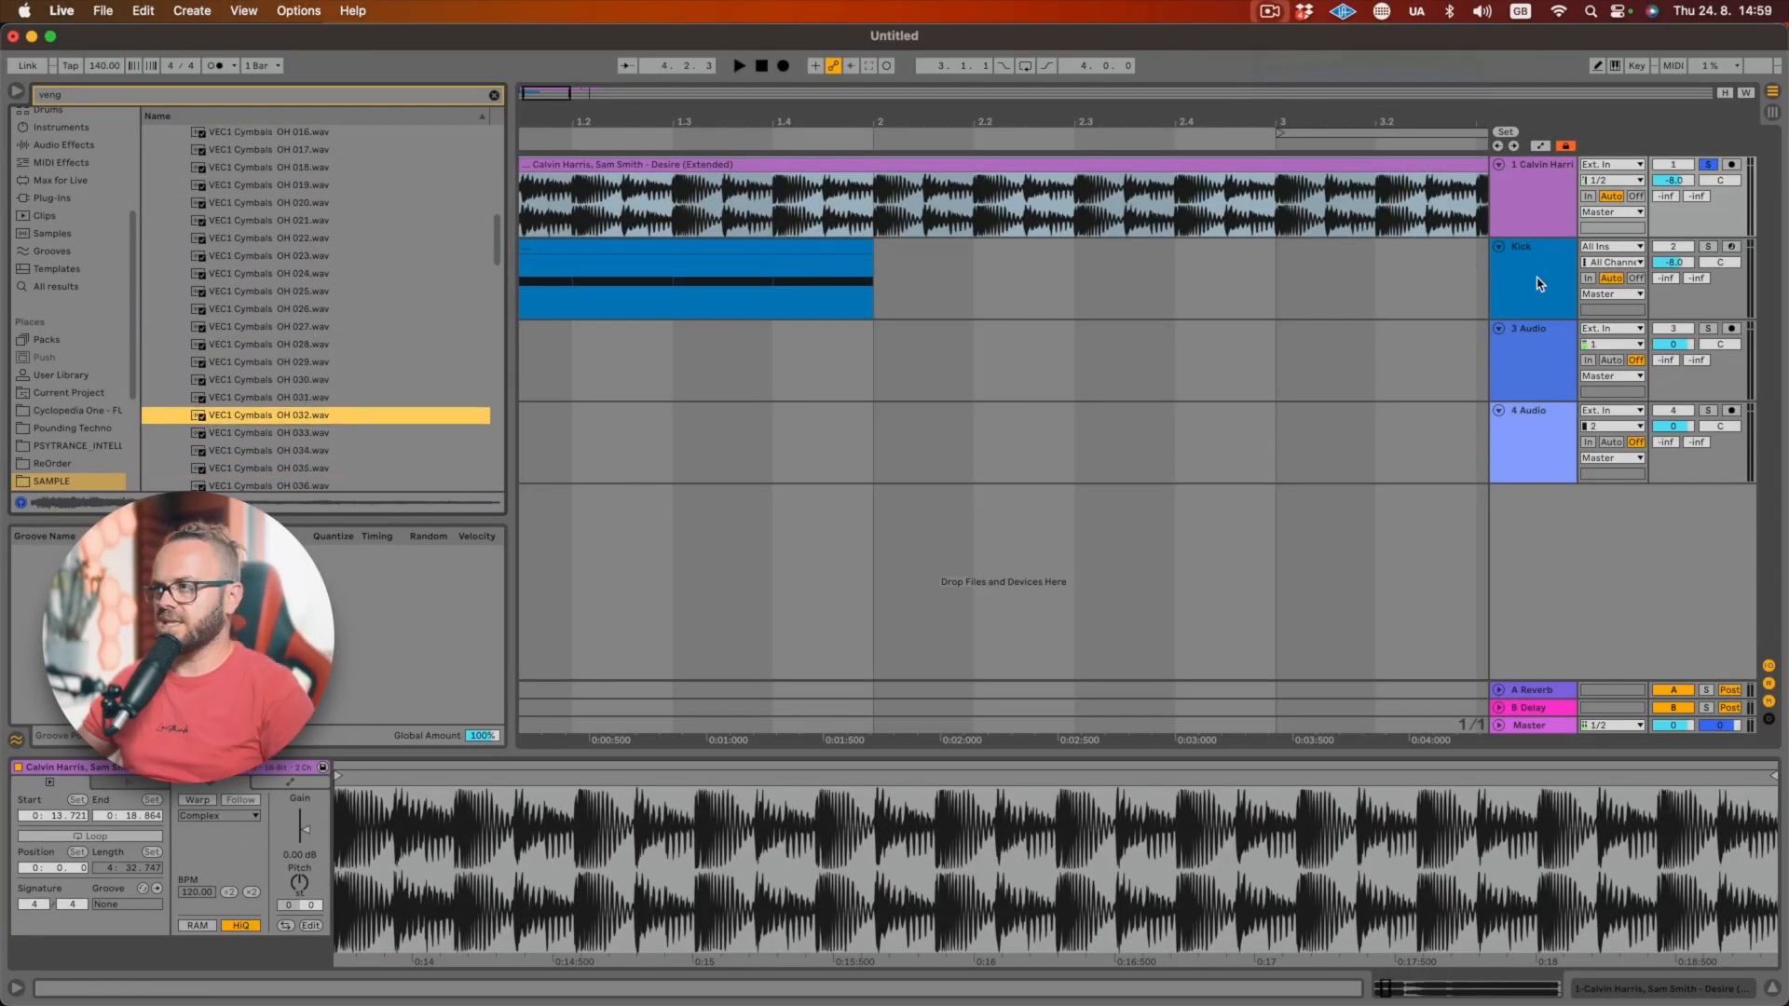
- Insert a MIDI track below Kick and load VEC1 Cymbals OH 032.wav into it
right_click(1546, 278)
click(1594, 429)
drag(269, 416, 671, 876)
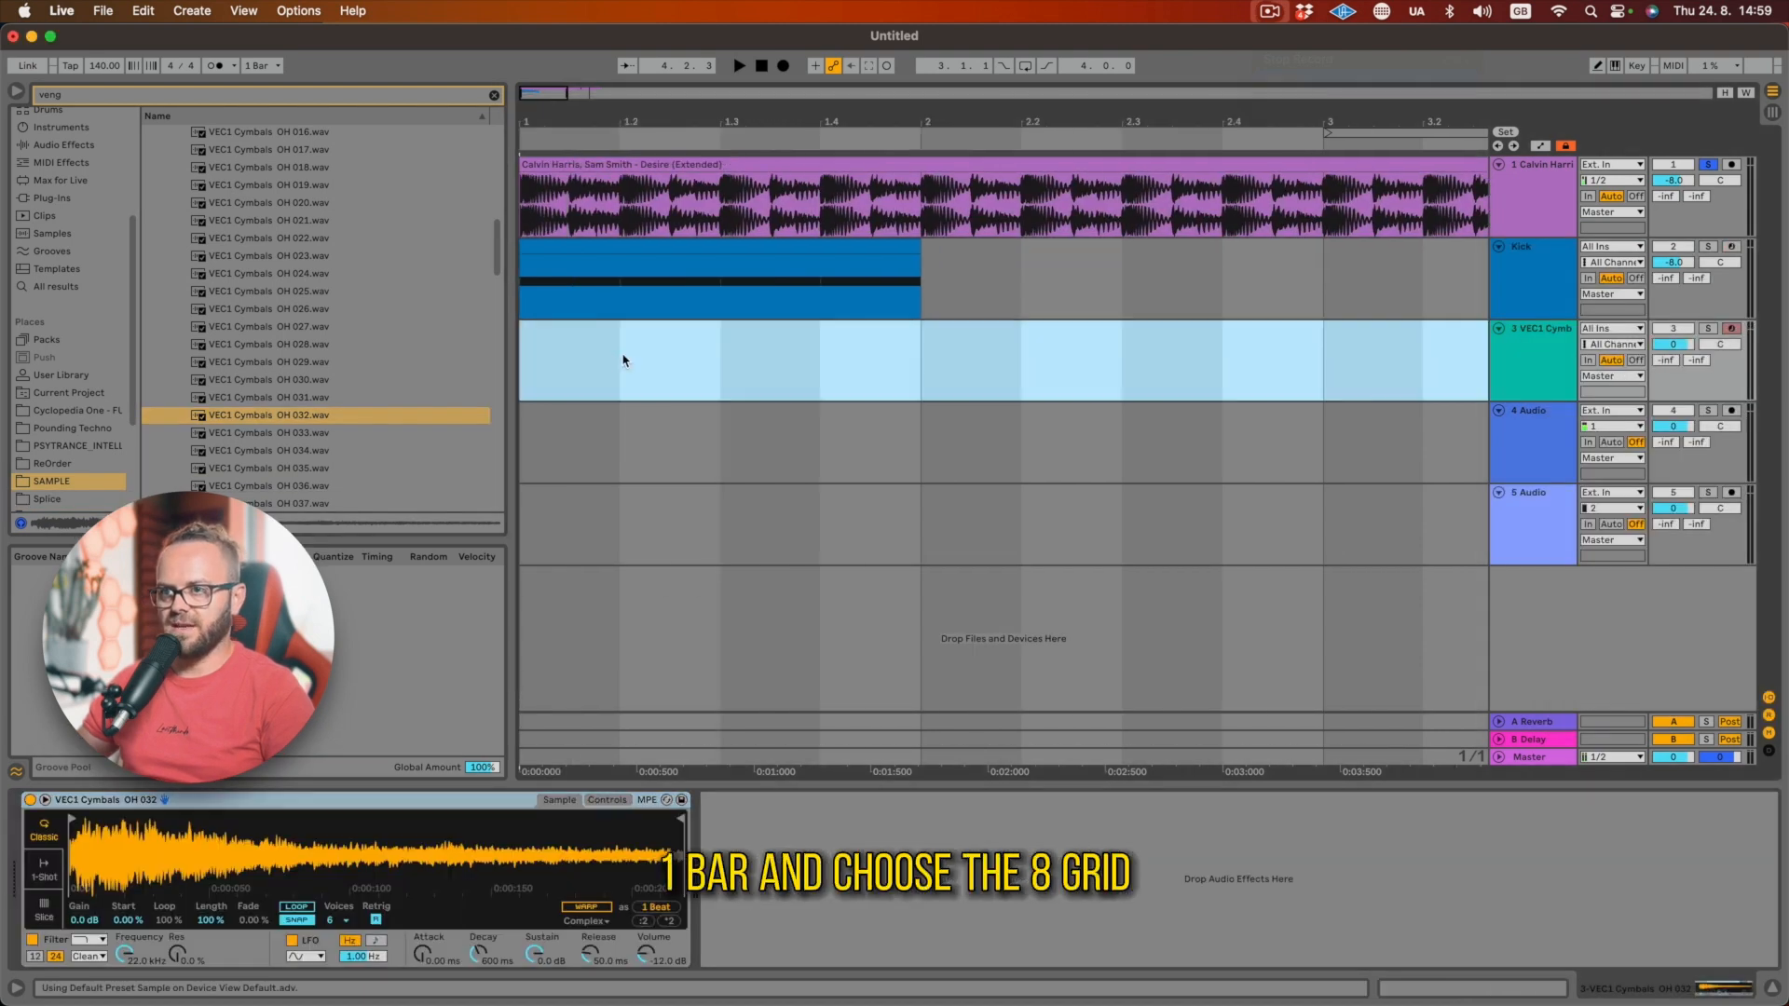
- Create a one-bar MIDI clip on the open hat track and place eighth-length C3 notes on all four offbeats using a 1/8 grid
double_click(615, 359)
right_click(655, 884)
click(732, 783)
double_click(650, 918)
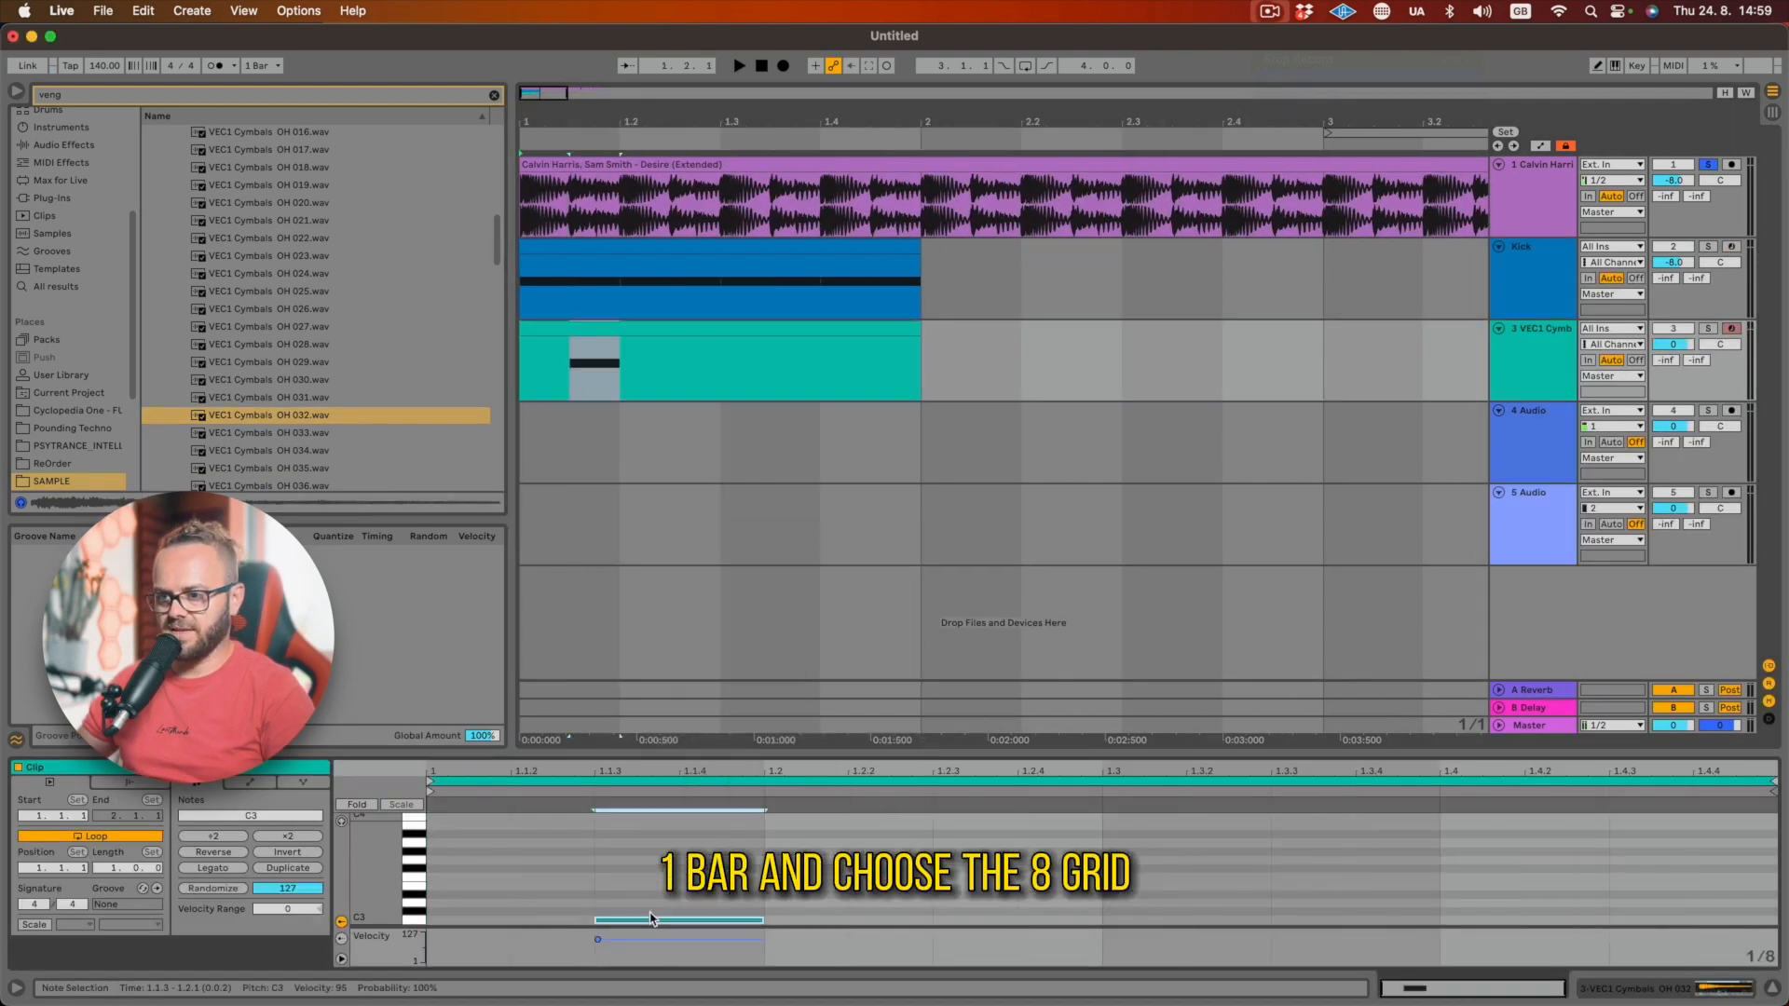
key(super+d)
key(super+d)
key(super+d)
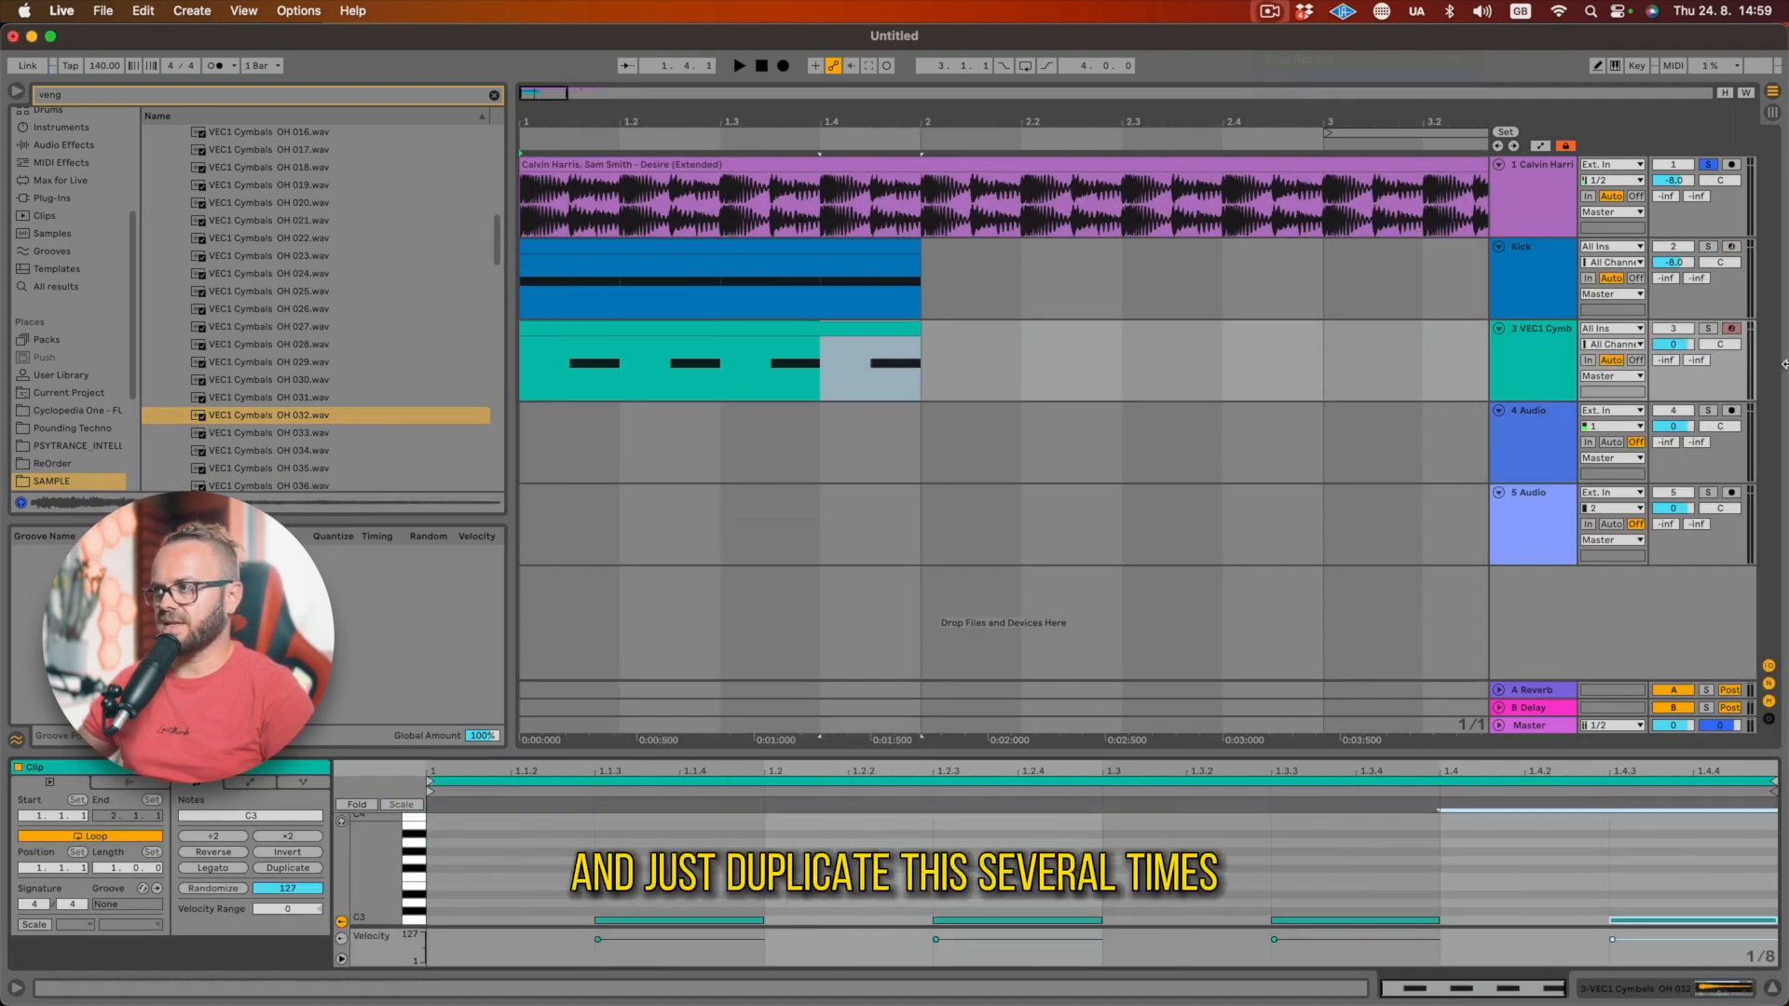
- Listen to the kick and open hat pattern, and bring up the sampler device of the hat track
key(space)
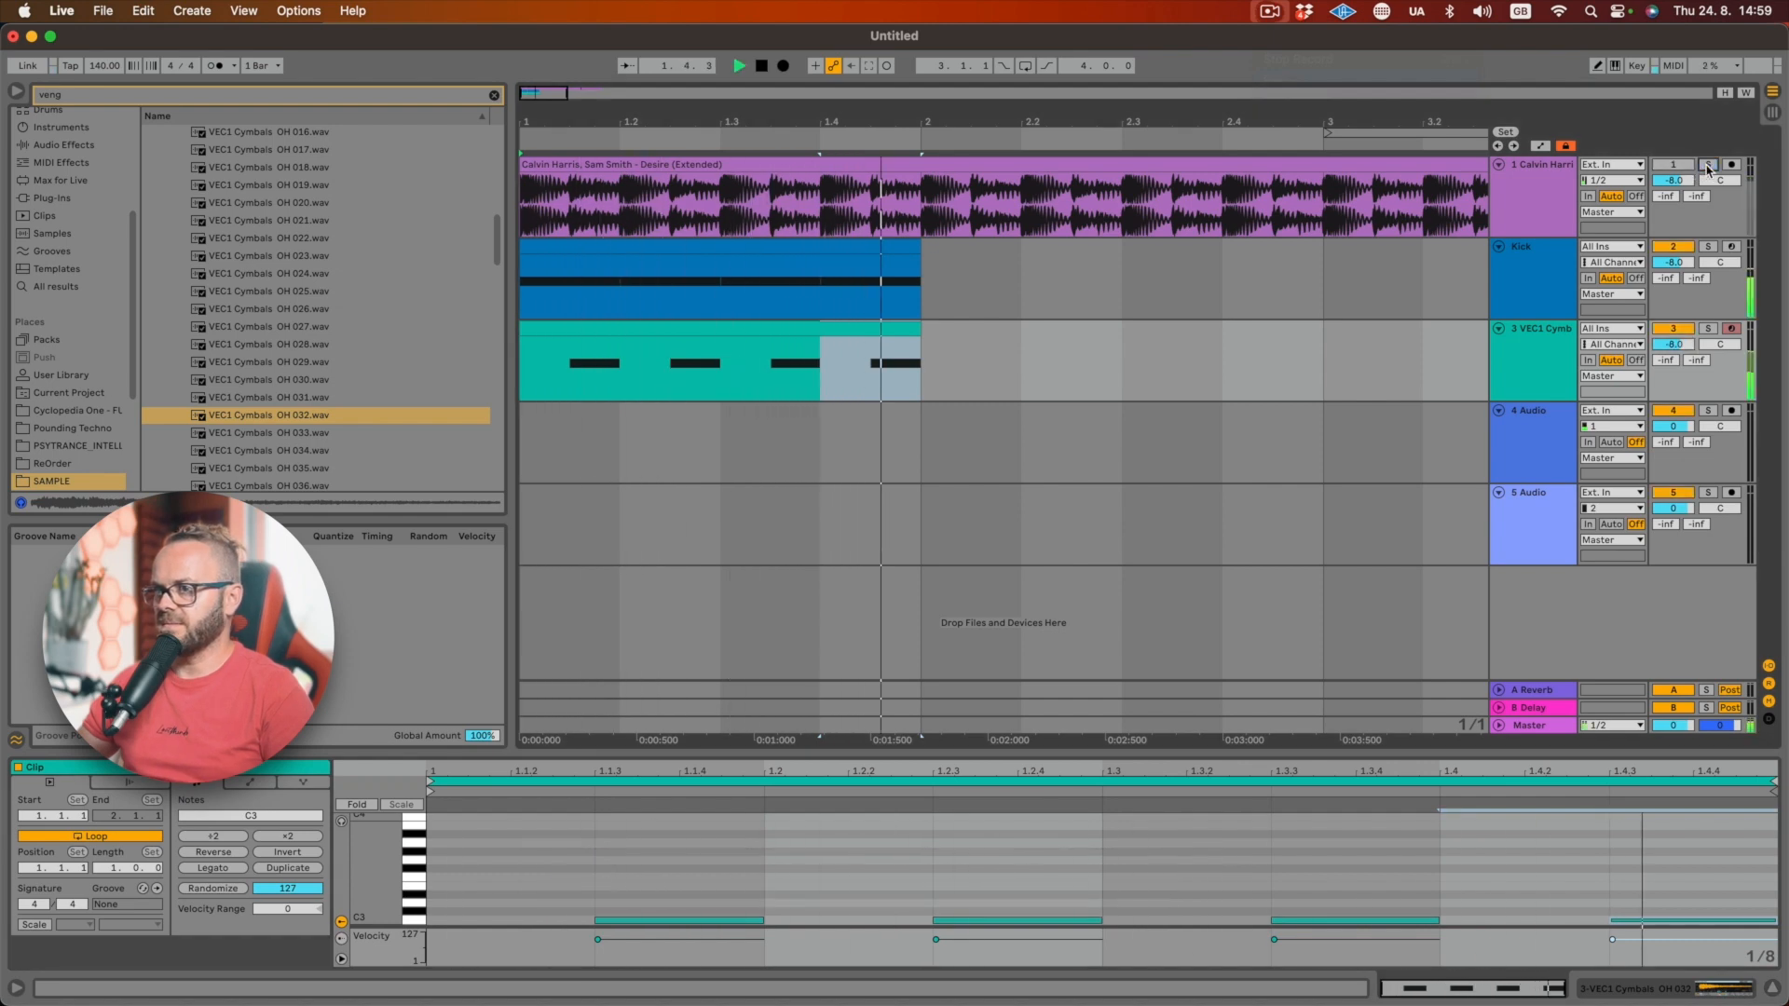
key(space)
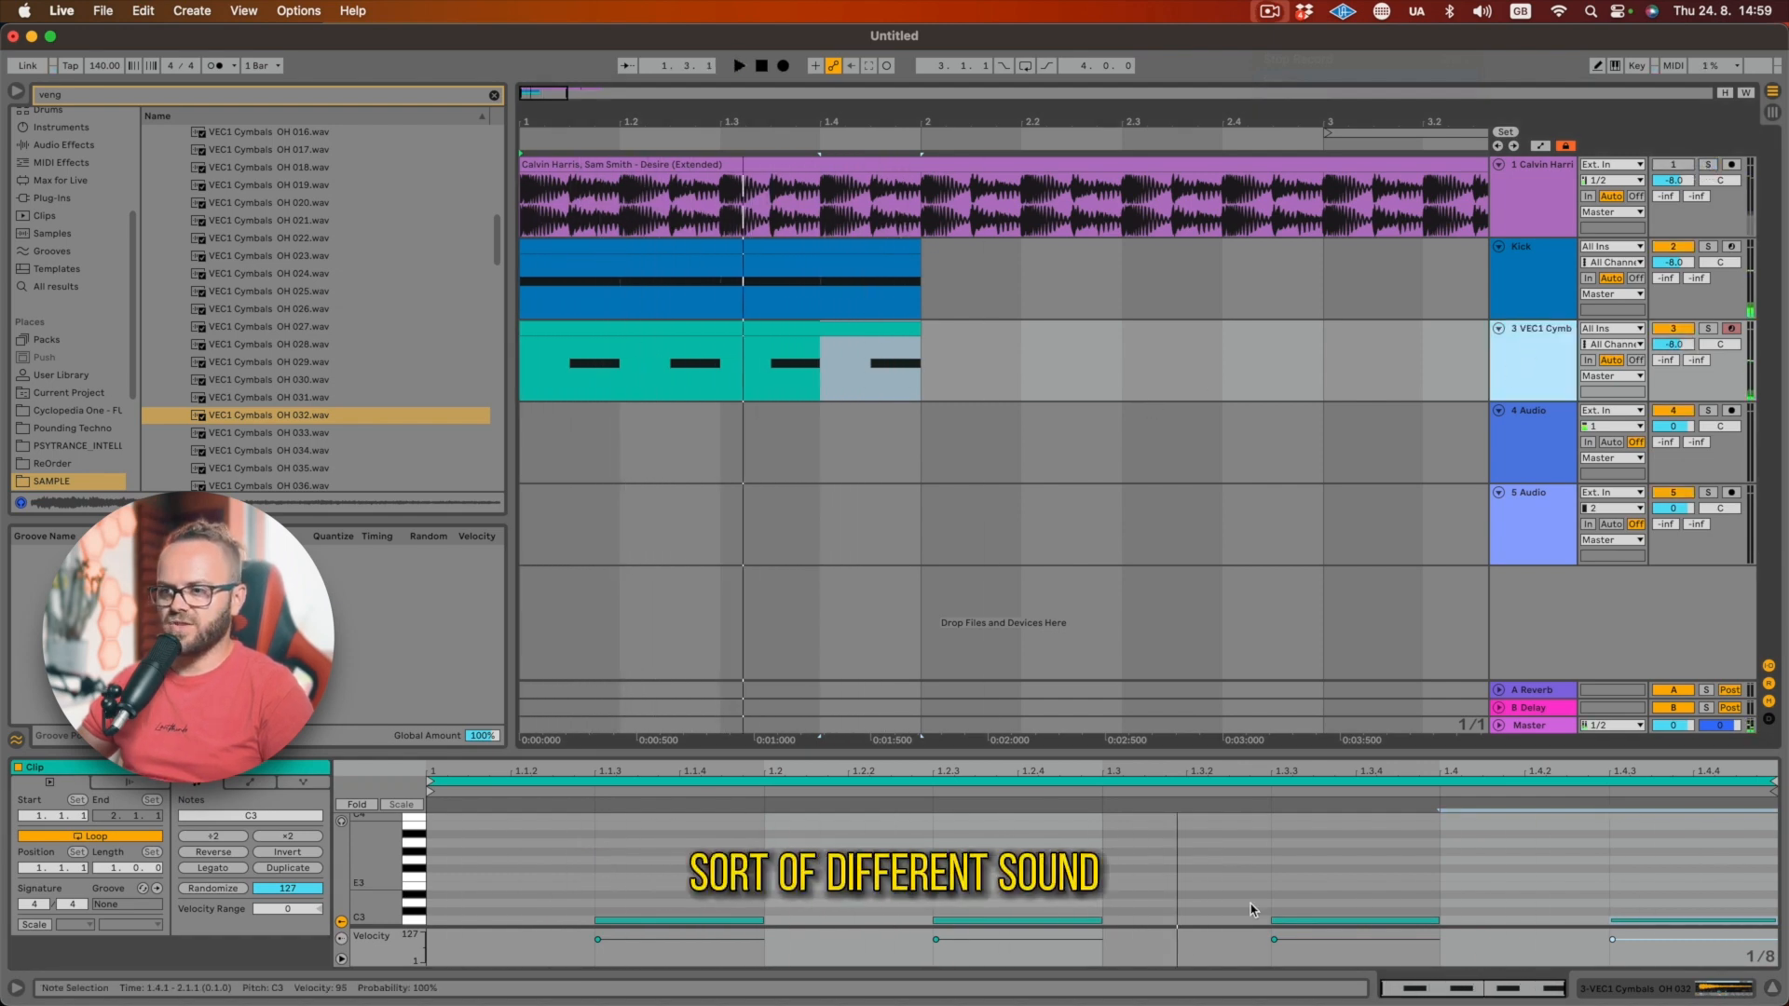
click(1632, 991)
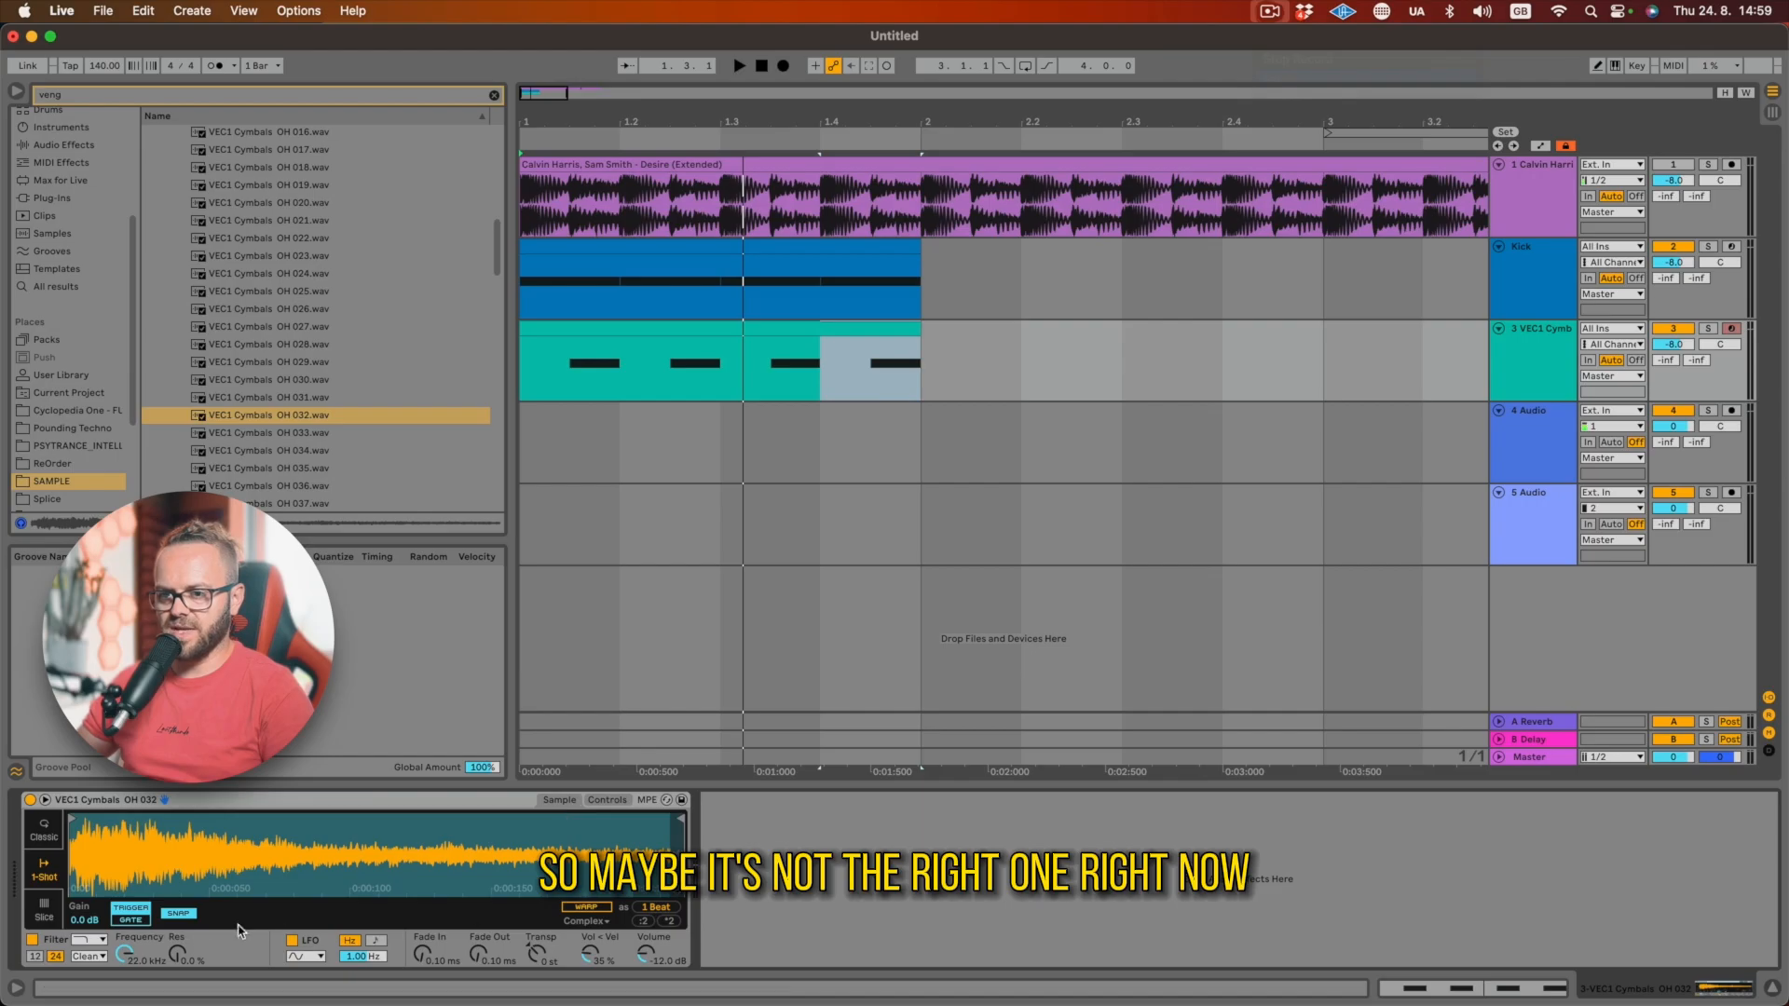
- Audition further open hi-hat samples from OH 034 onward and replace the hat track's sample with VEC1 Cymbals OH 043.wav
click(276, 451)
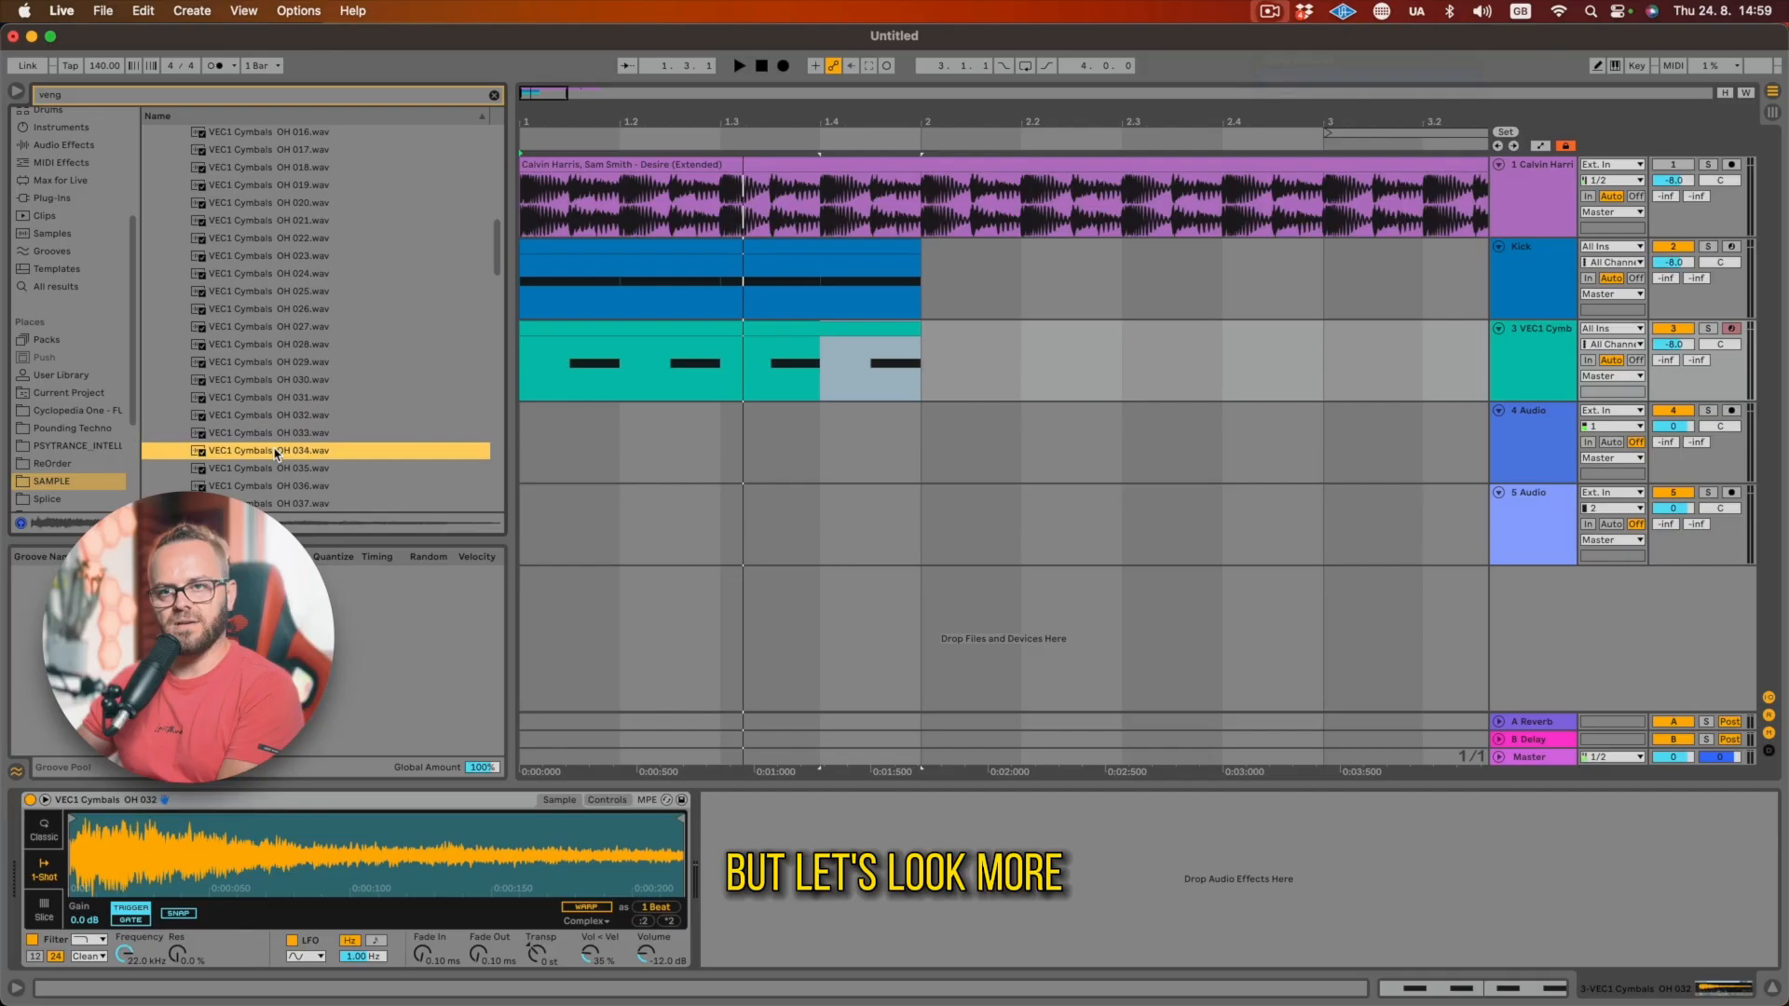
scroll(283, 449, down, 6)
key(Down)
key(Down)
key(Down)
key(Down)
key(Down)
key(Down)
key(Down)
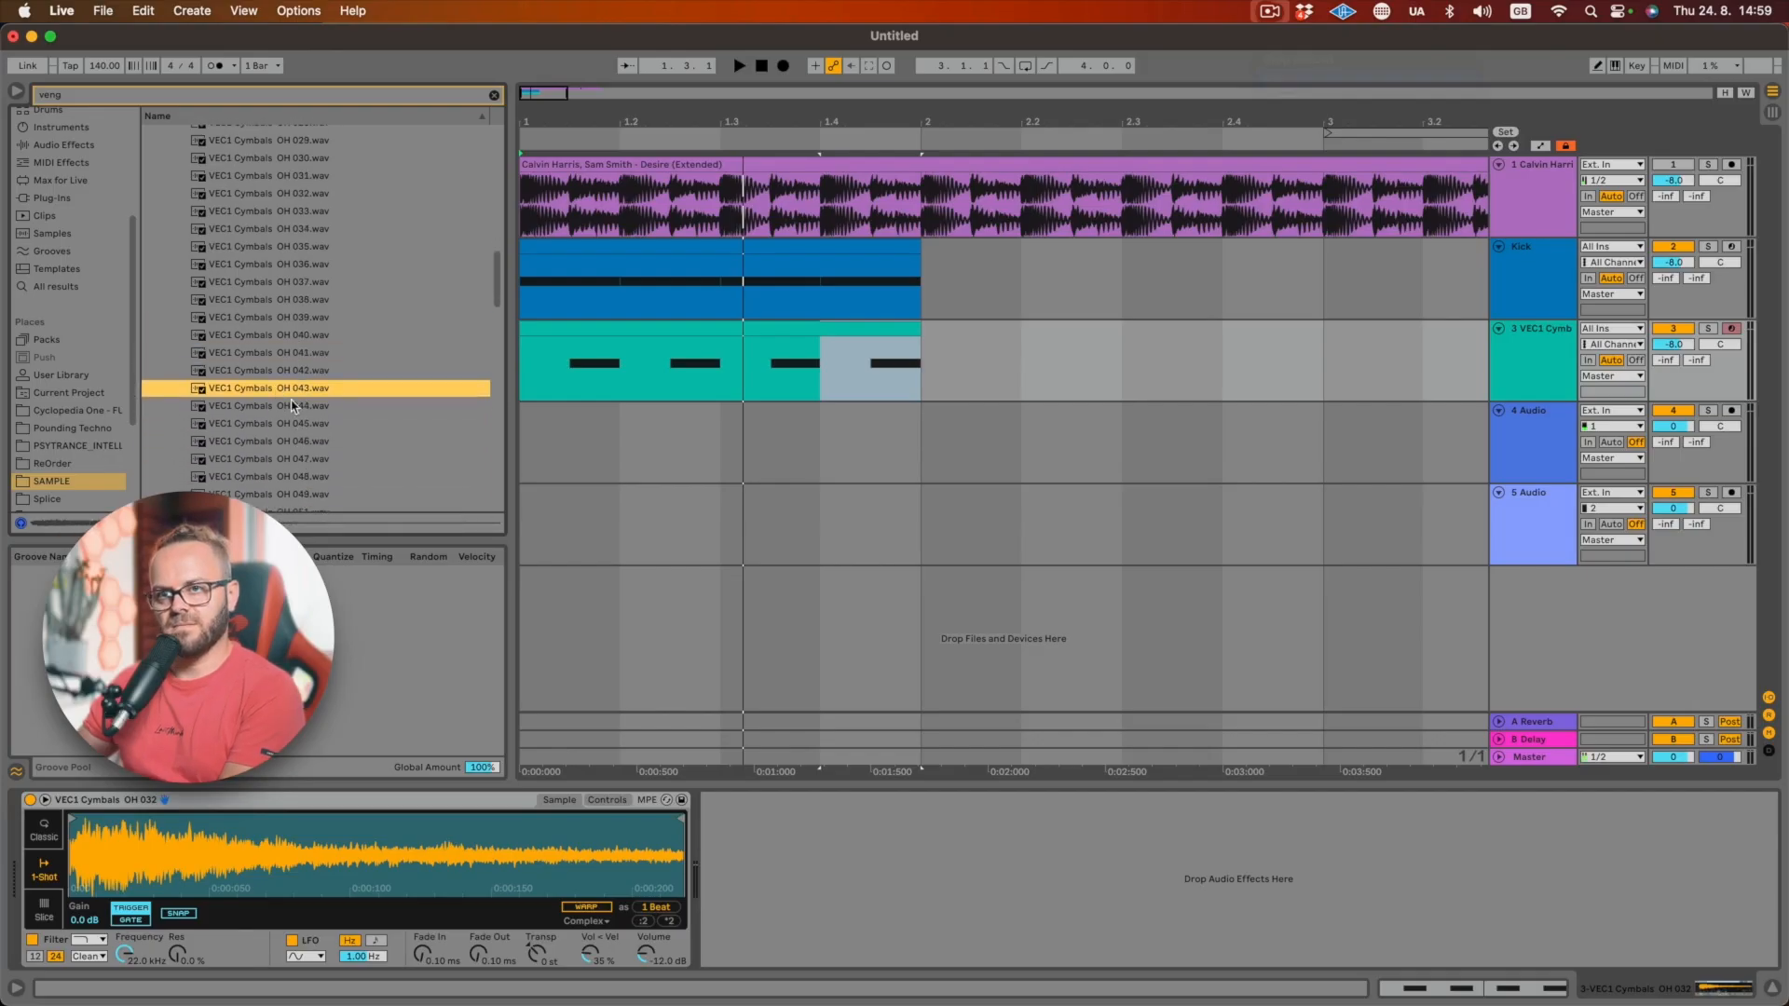
drag(292, 392, 308, 735)
drag(322, 839, 326, 843)
- Play the pattern to compare the hat with the soloed reference track, and solo the open hat track
key(space)
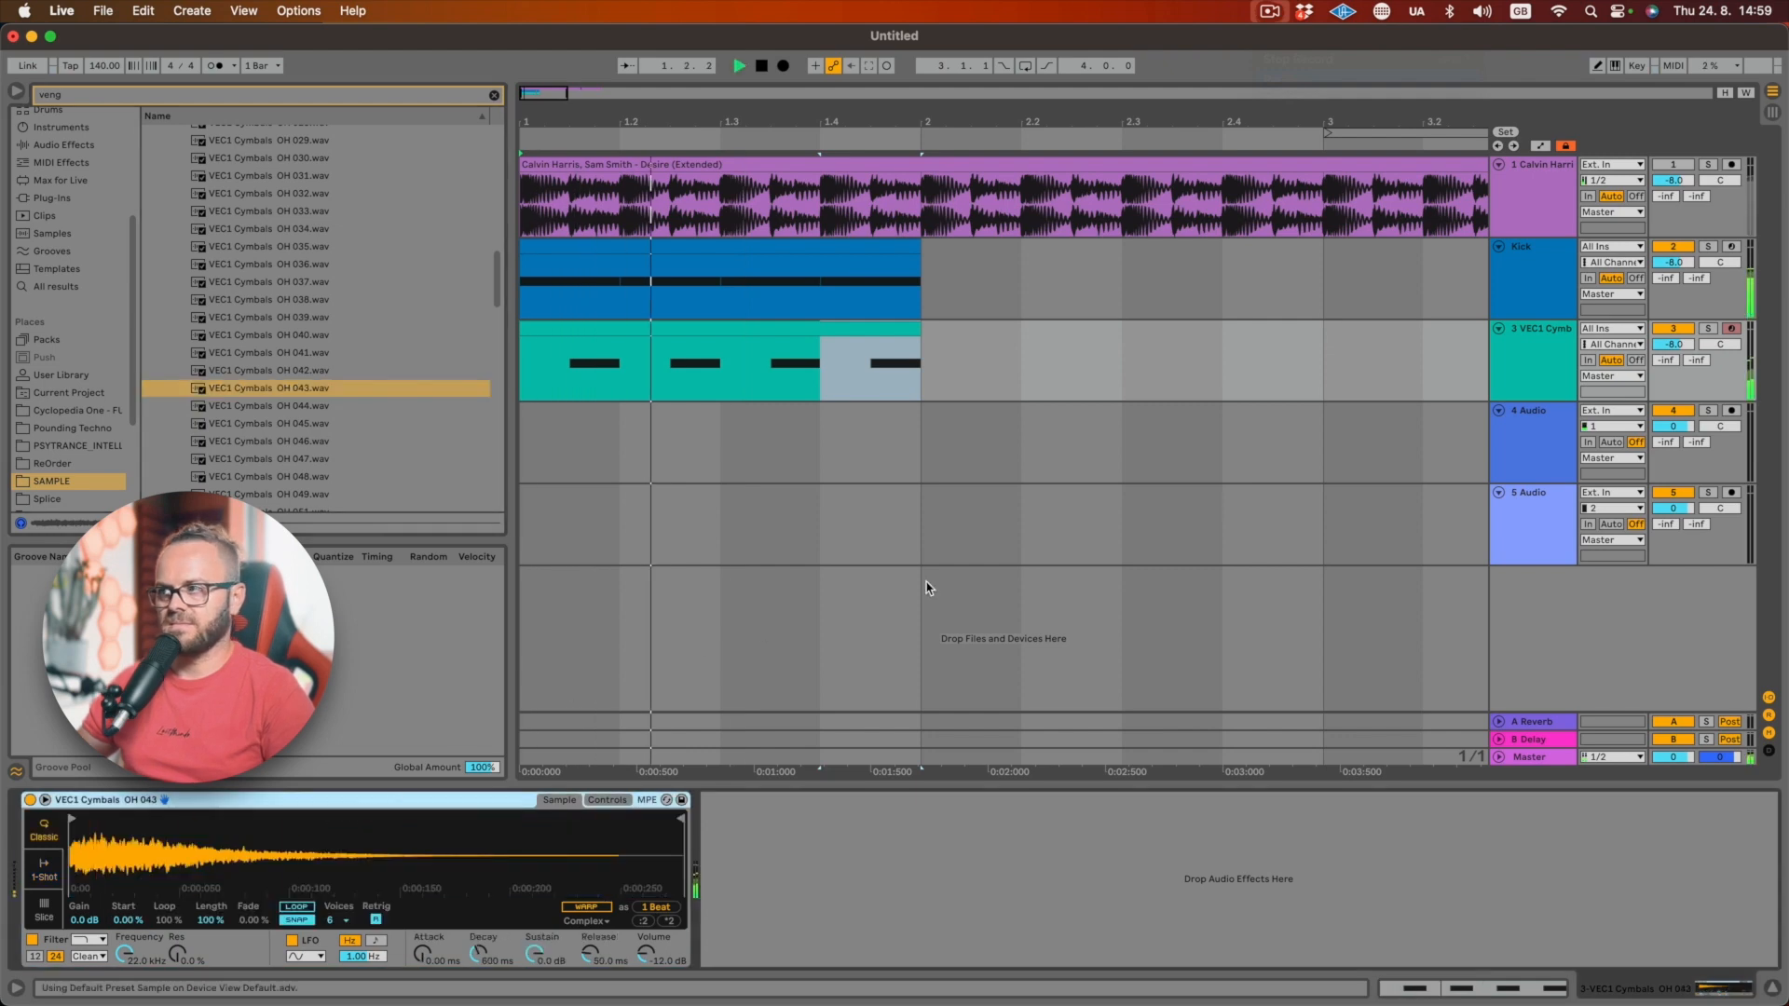
click(1709, 166)
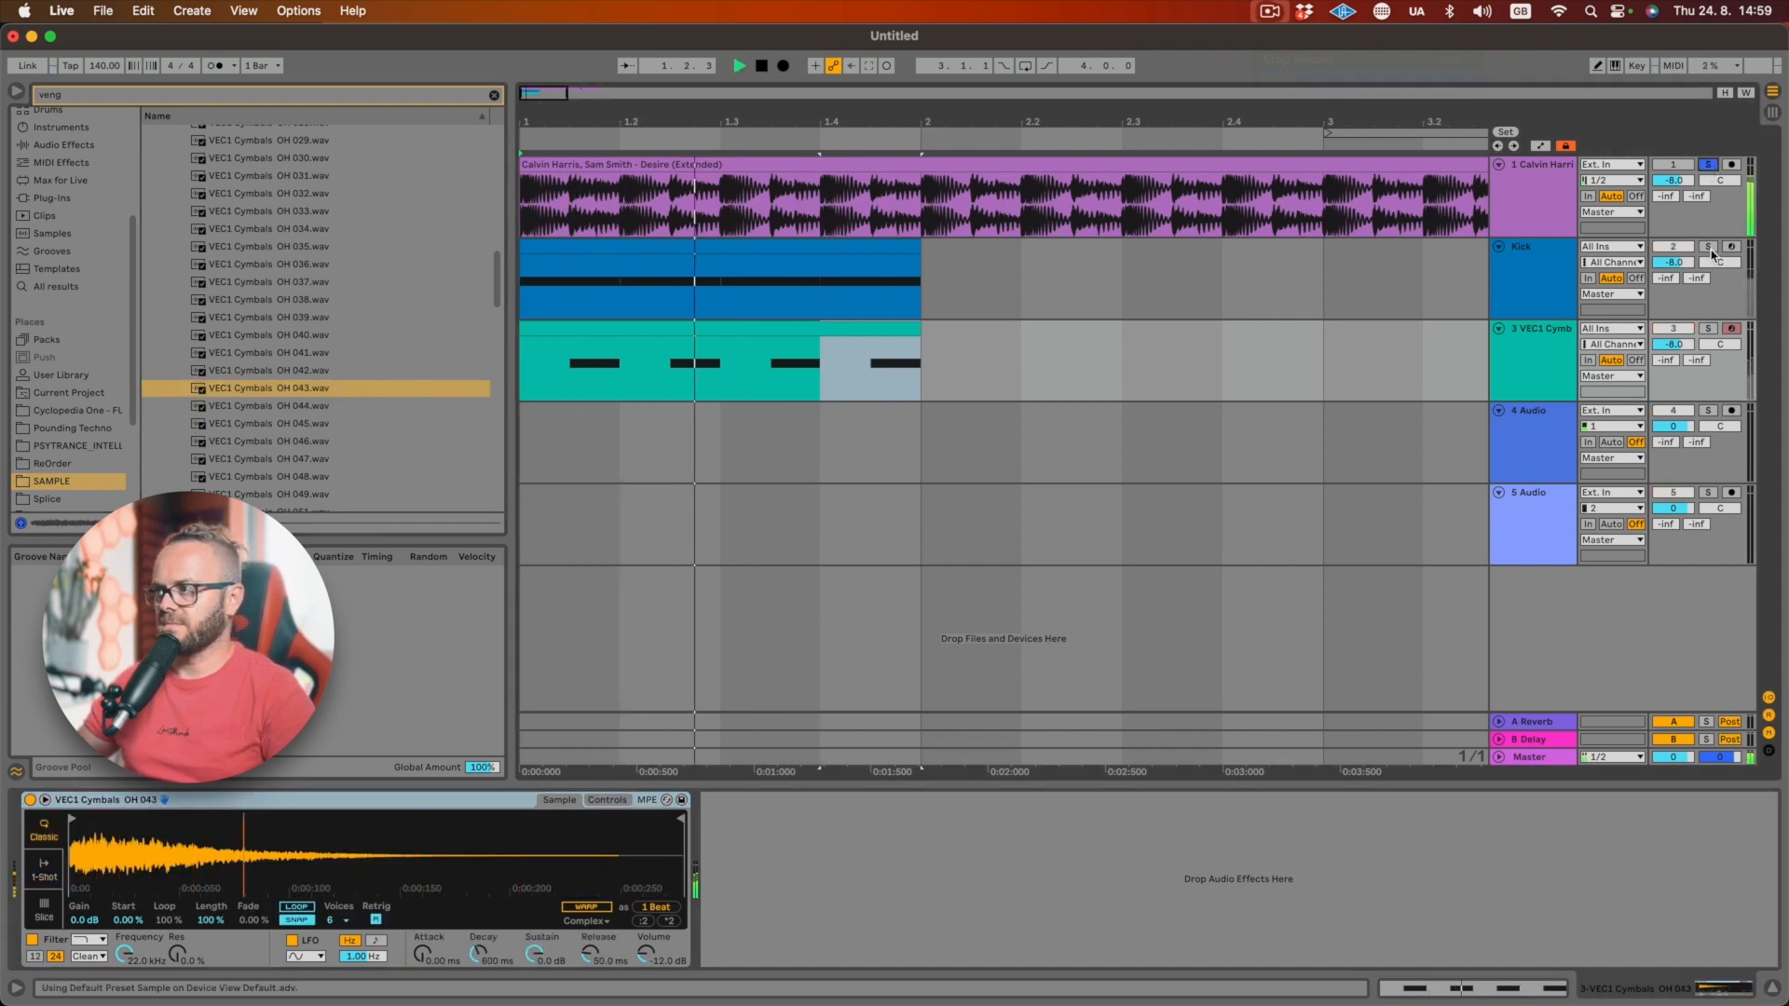
click(1708, 328)
- Add EQ Eight to the open hat track and shape the hat's tone, including a band 3 boost of about 4 dB
scroll(66, 330, up, 5)
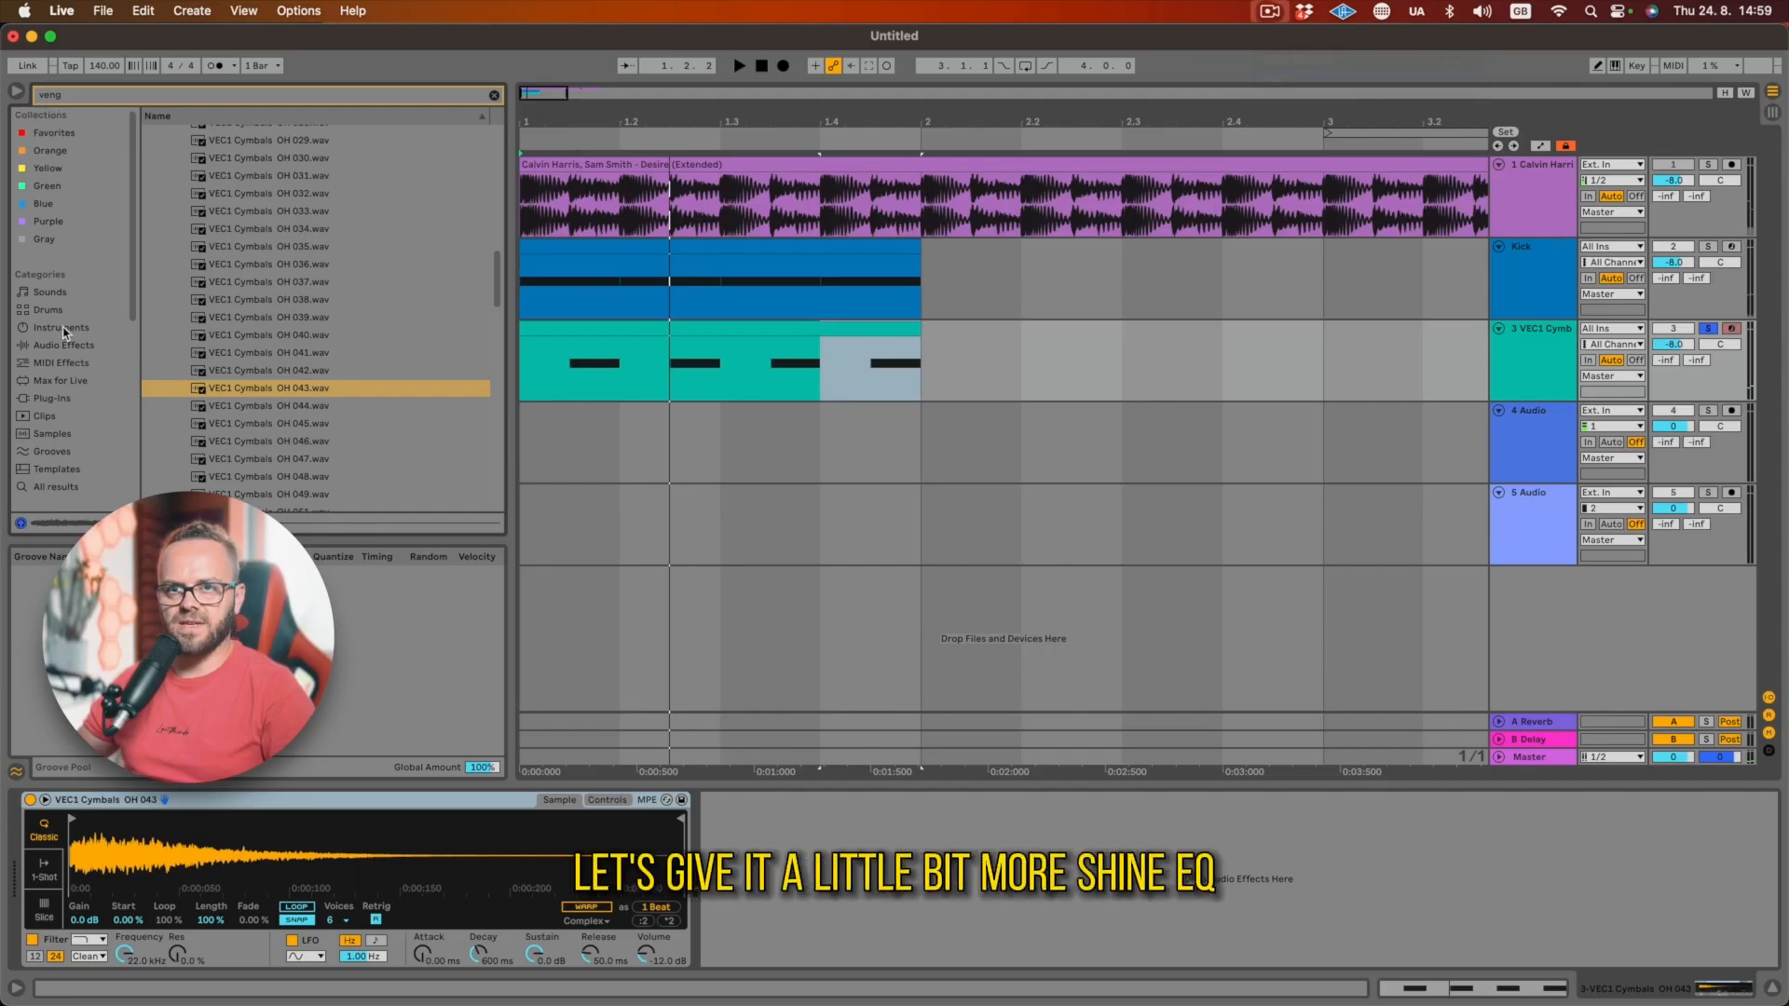
click(63, 344)
drag(196, 328, 936, 889)
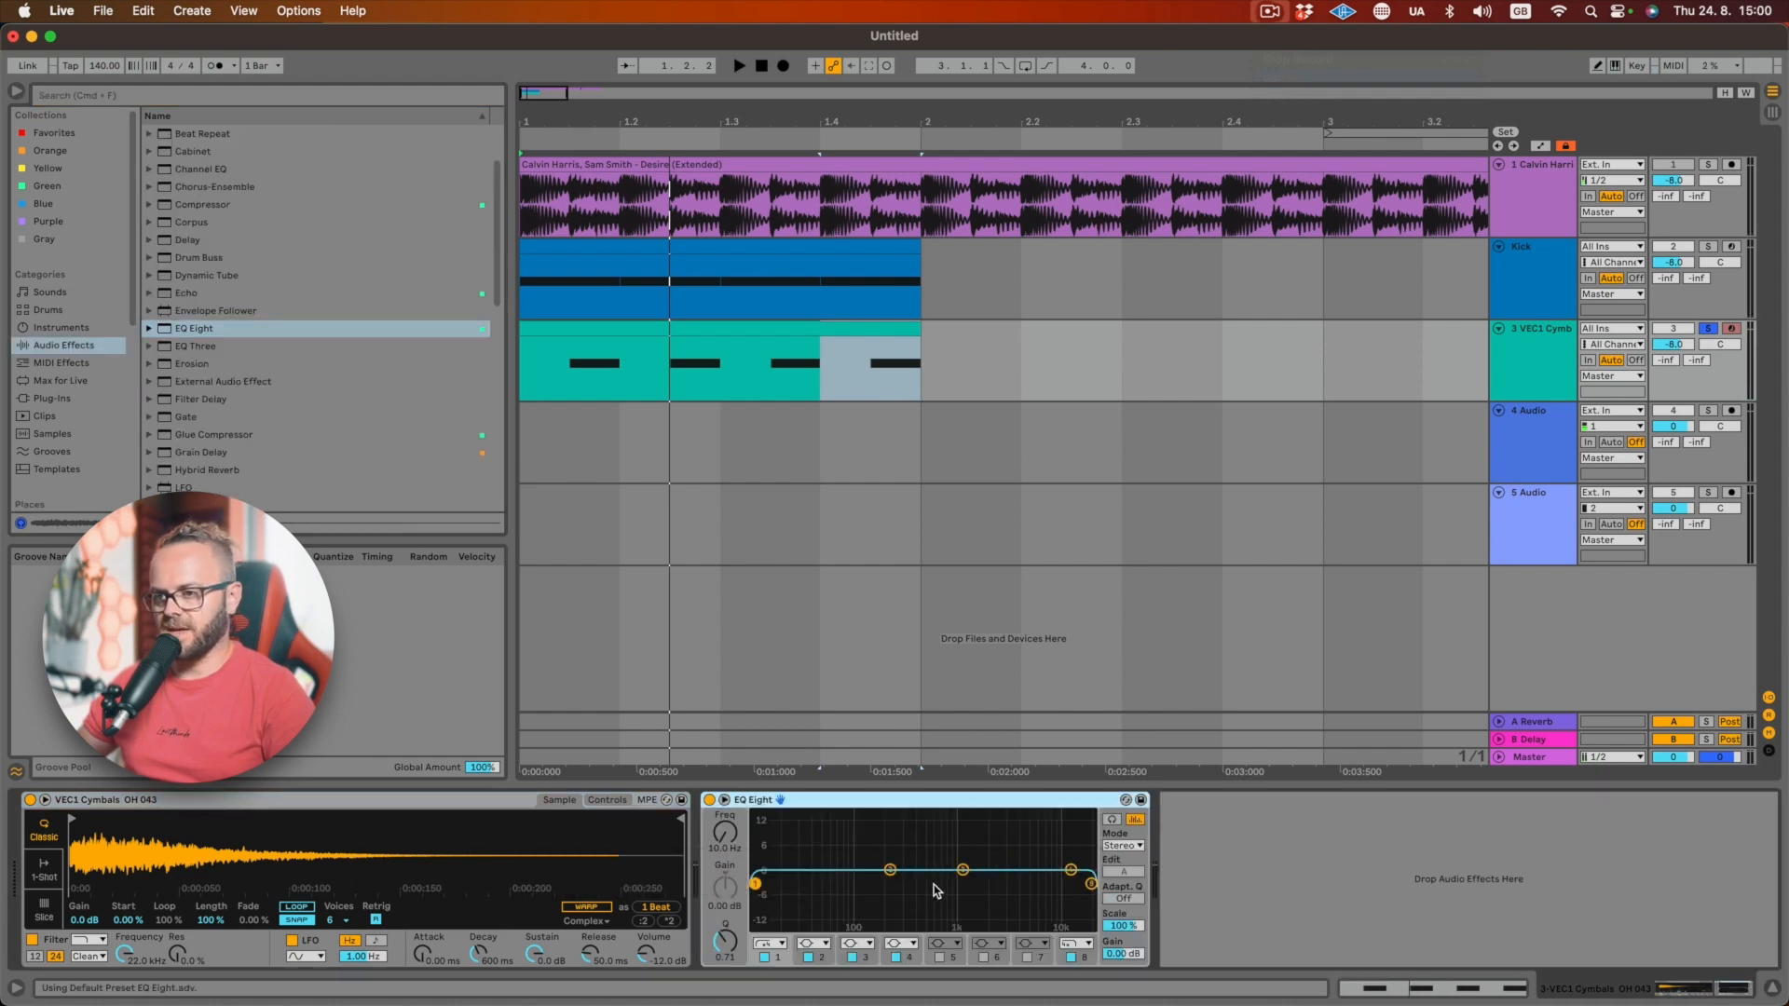
drag(962, 870, 971, 862)
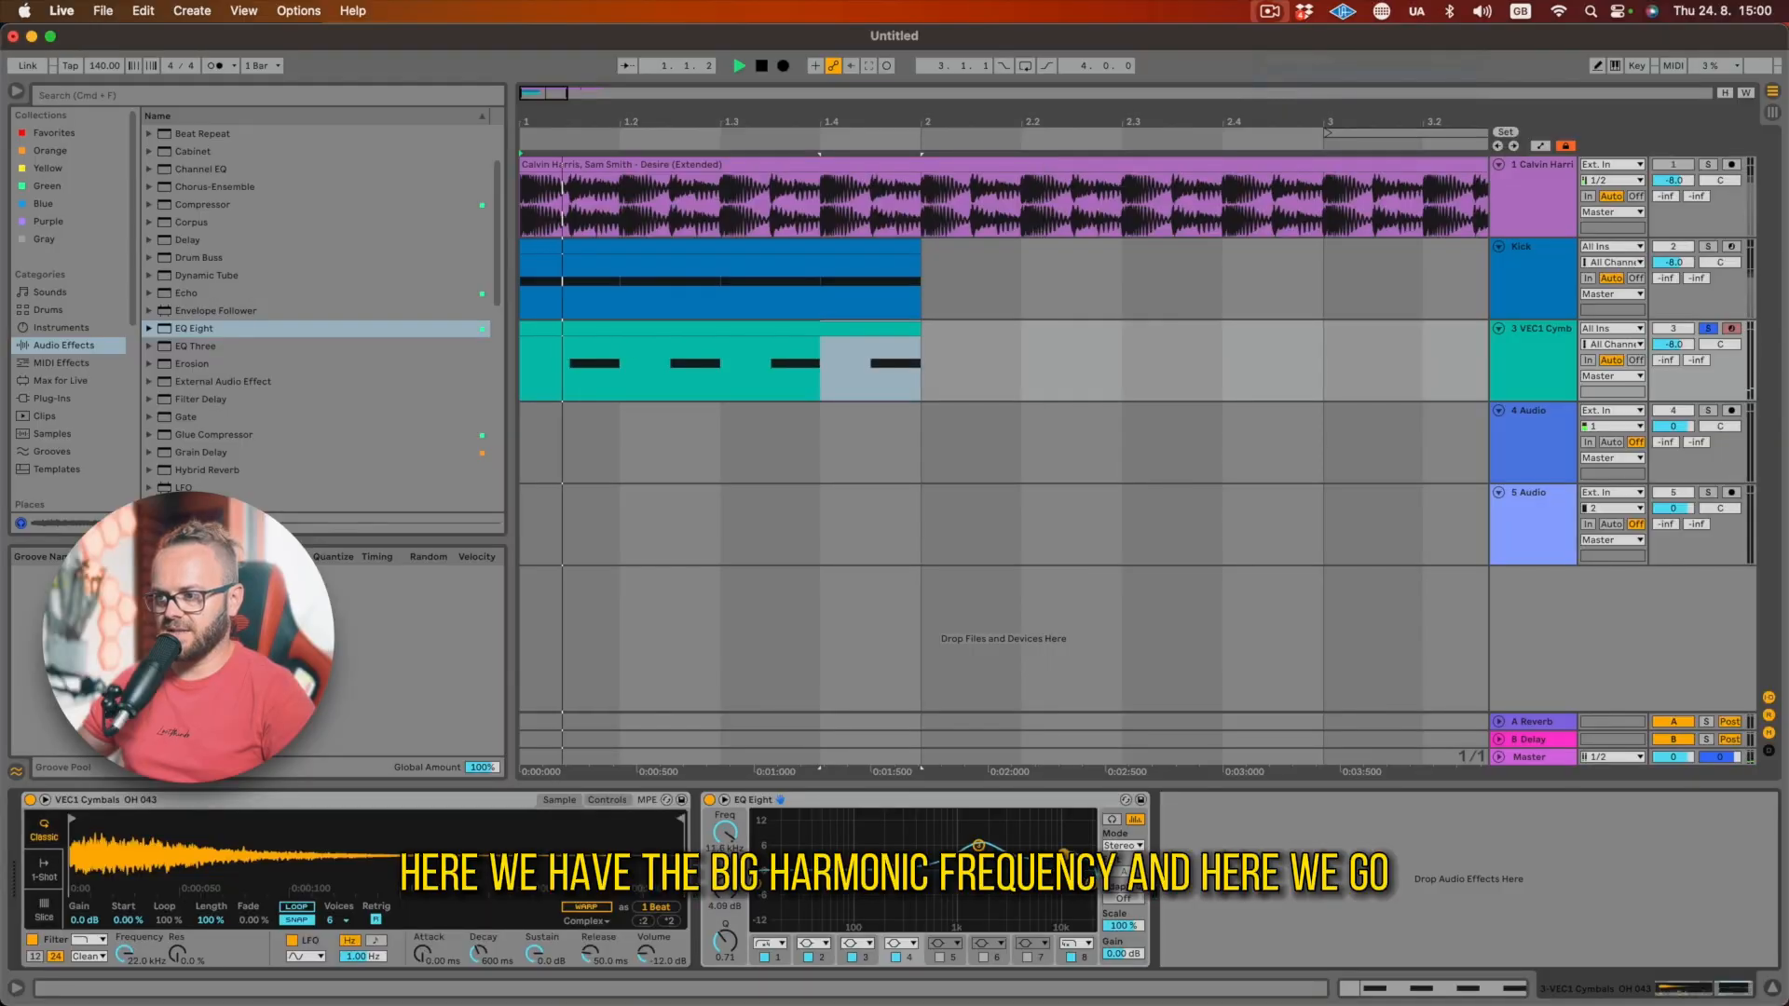
drag(831, 872, 901, 893)
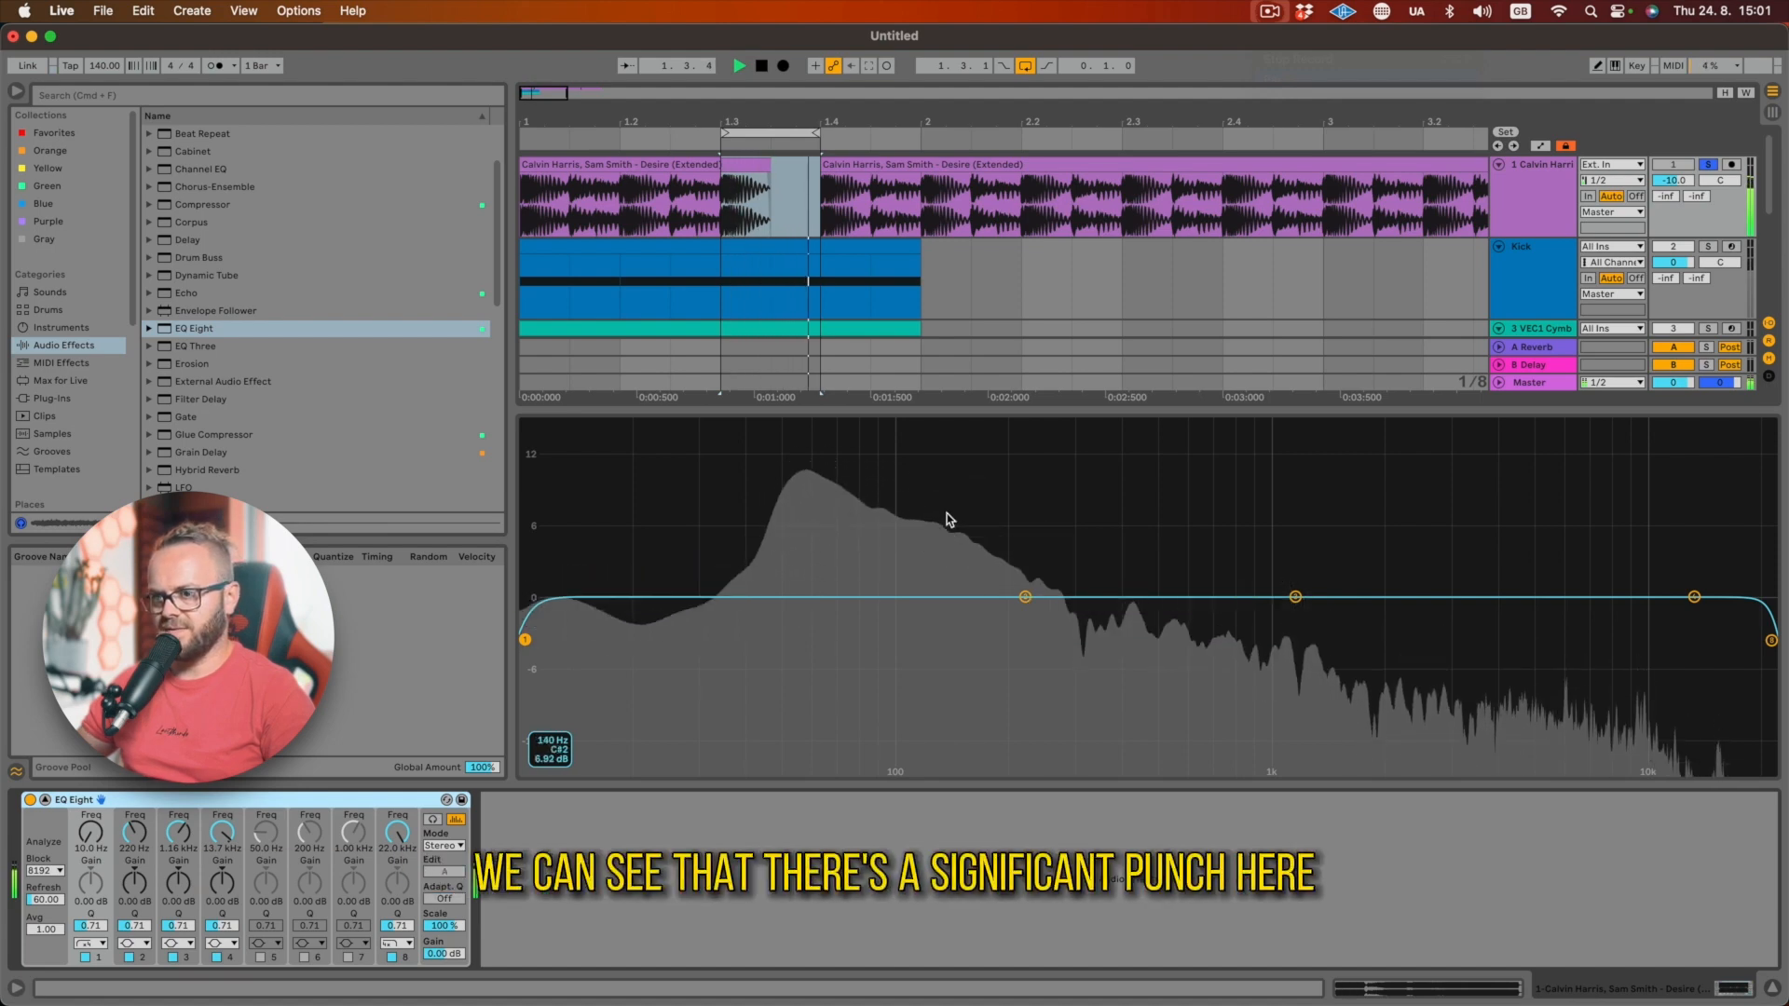
- Move band 2 of the reference track's EQ Eight to about 151 Hz to mark the kick's punch, and close the enlarged EQ display
drag(1025, 597, 965, 596)
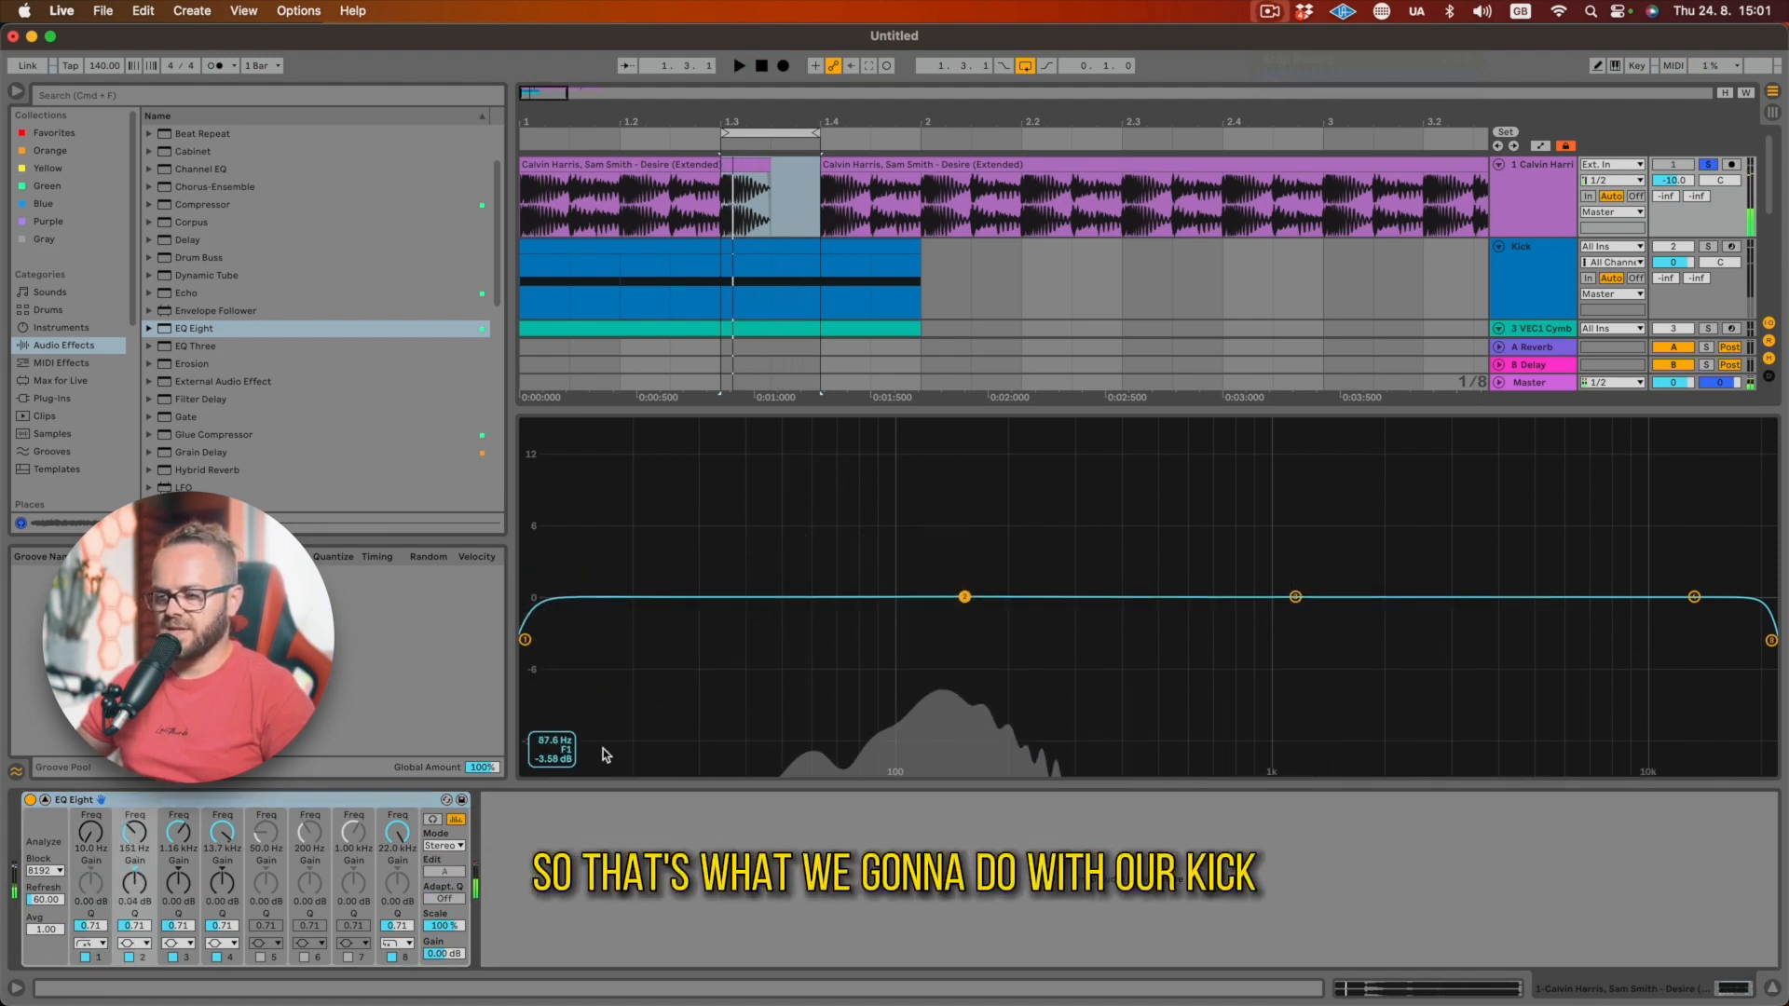
click(43, 805)
- Boost band 2 of the Kick track's EQ Eight by about 3.3 dB, and play the loop against the reference track
click(1544, 295)
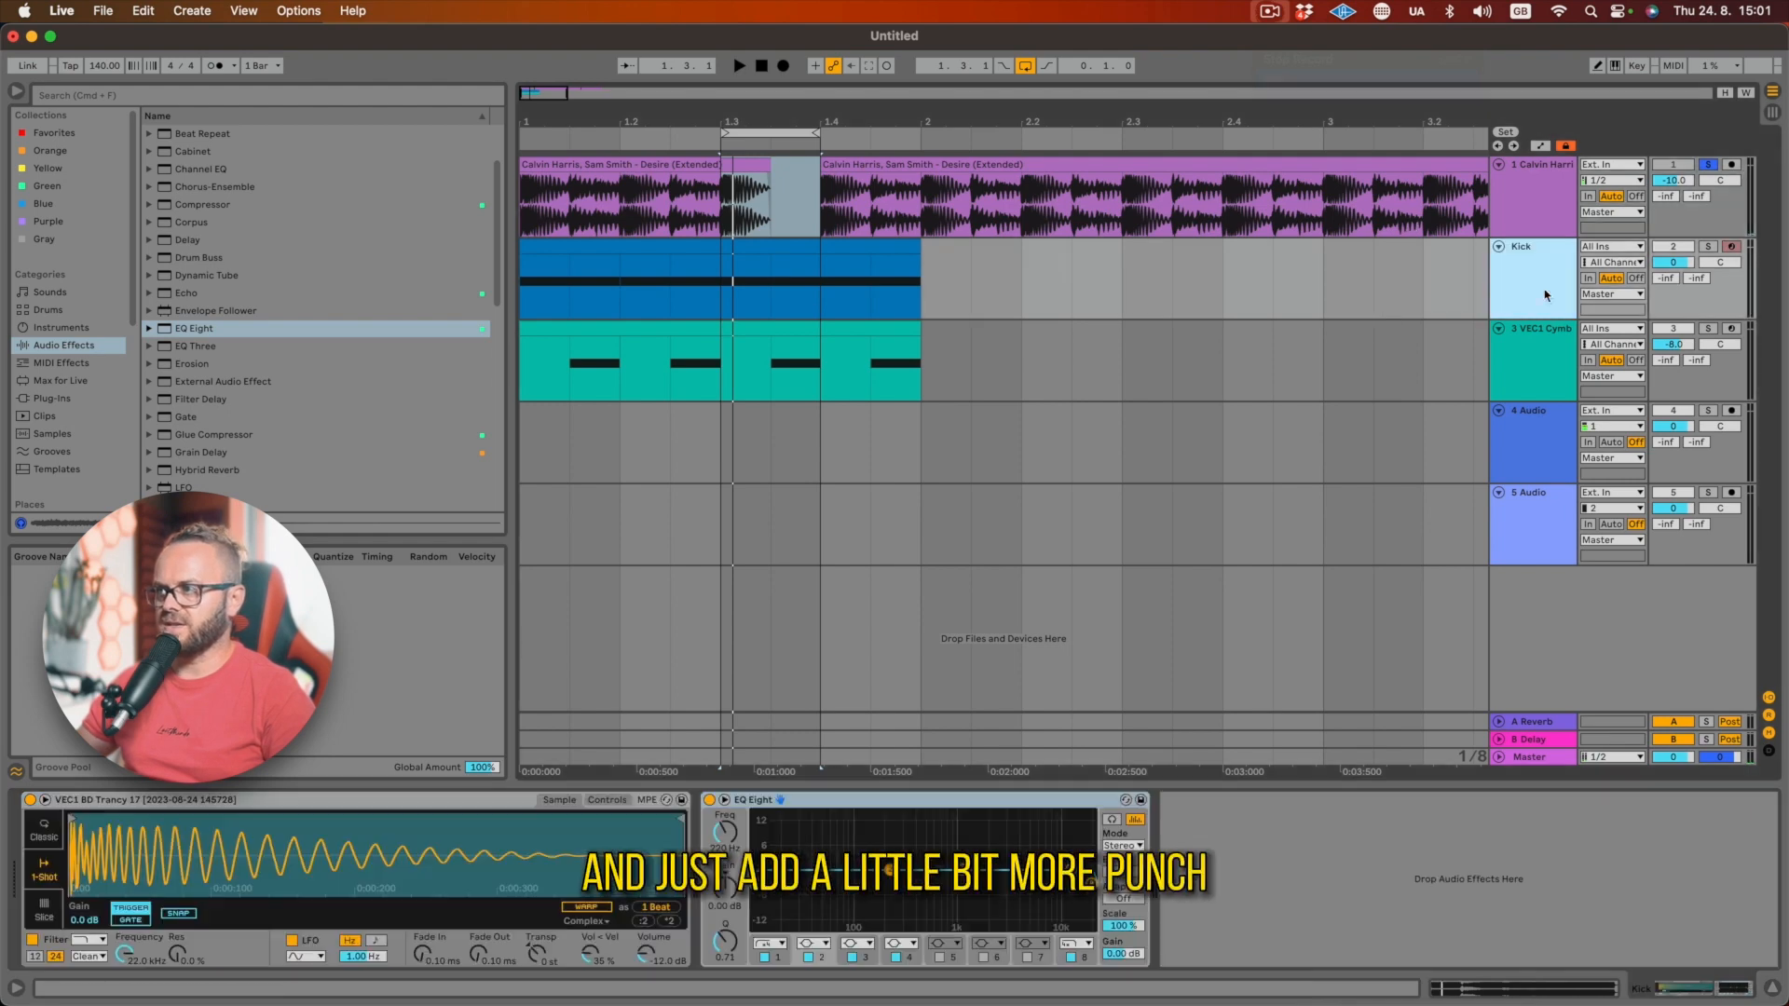
key(space)
drag(887, 870, 890, 864)
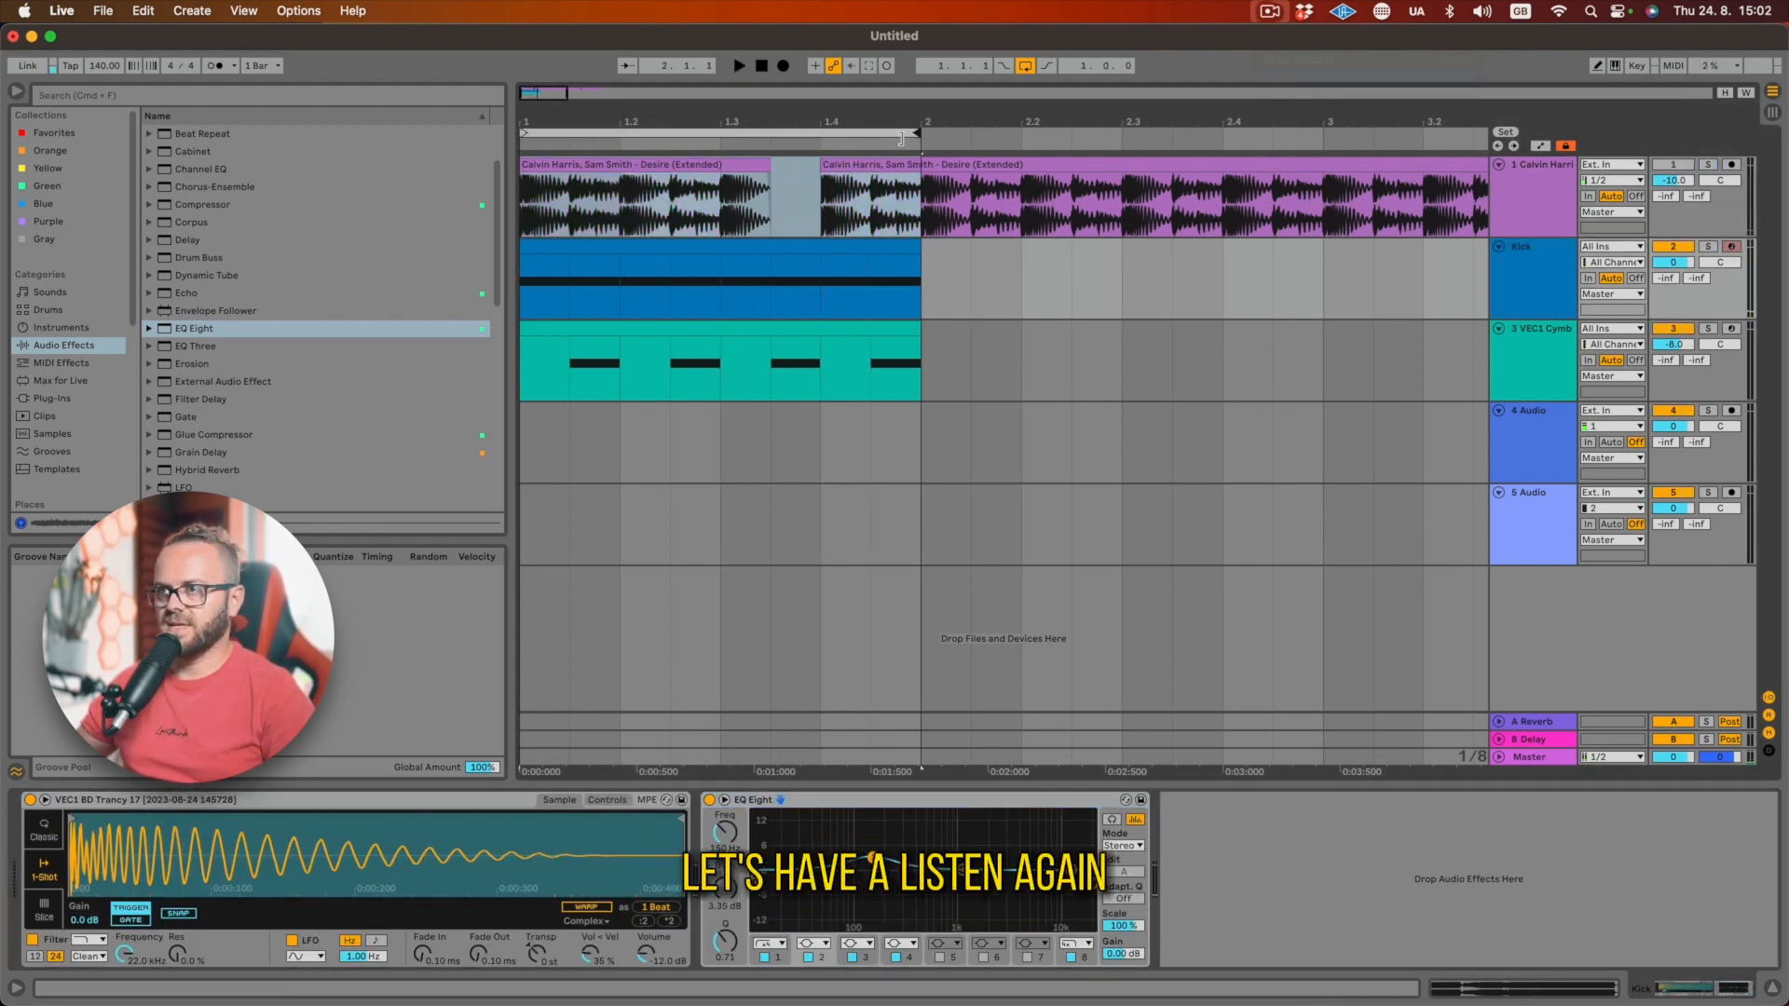
key(space)
click(1708, 165)
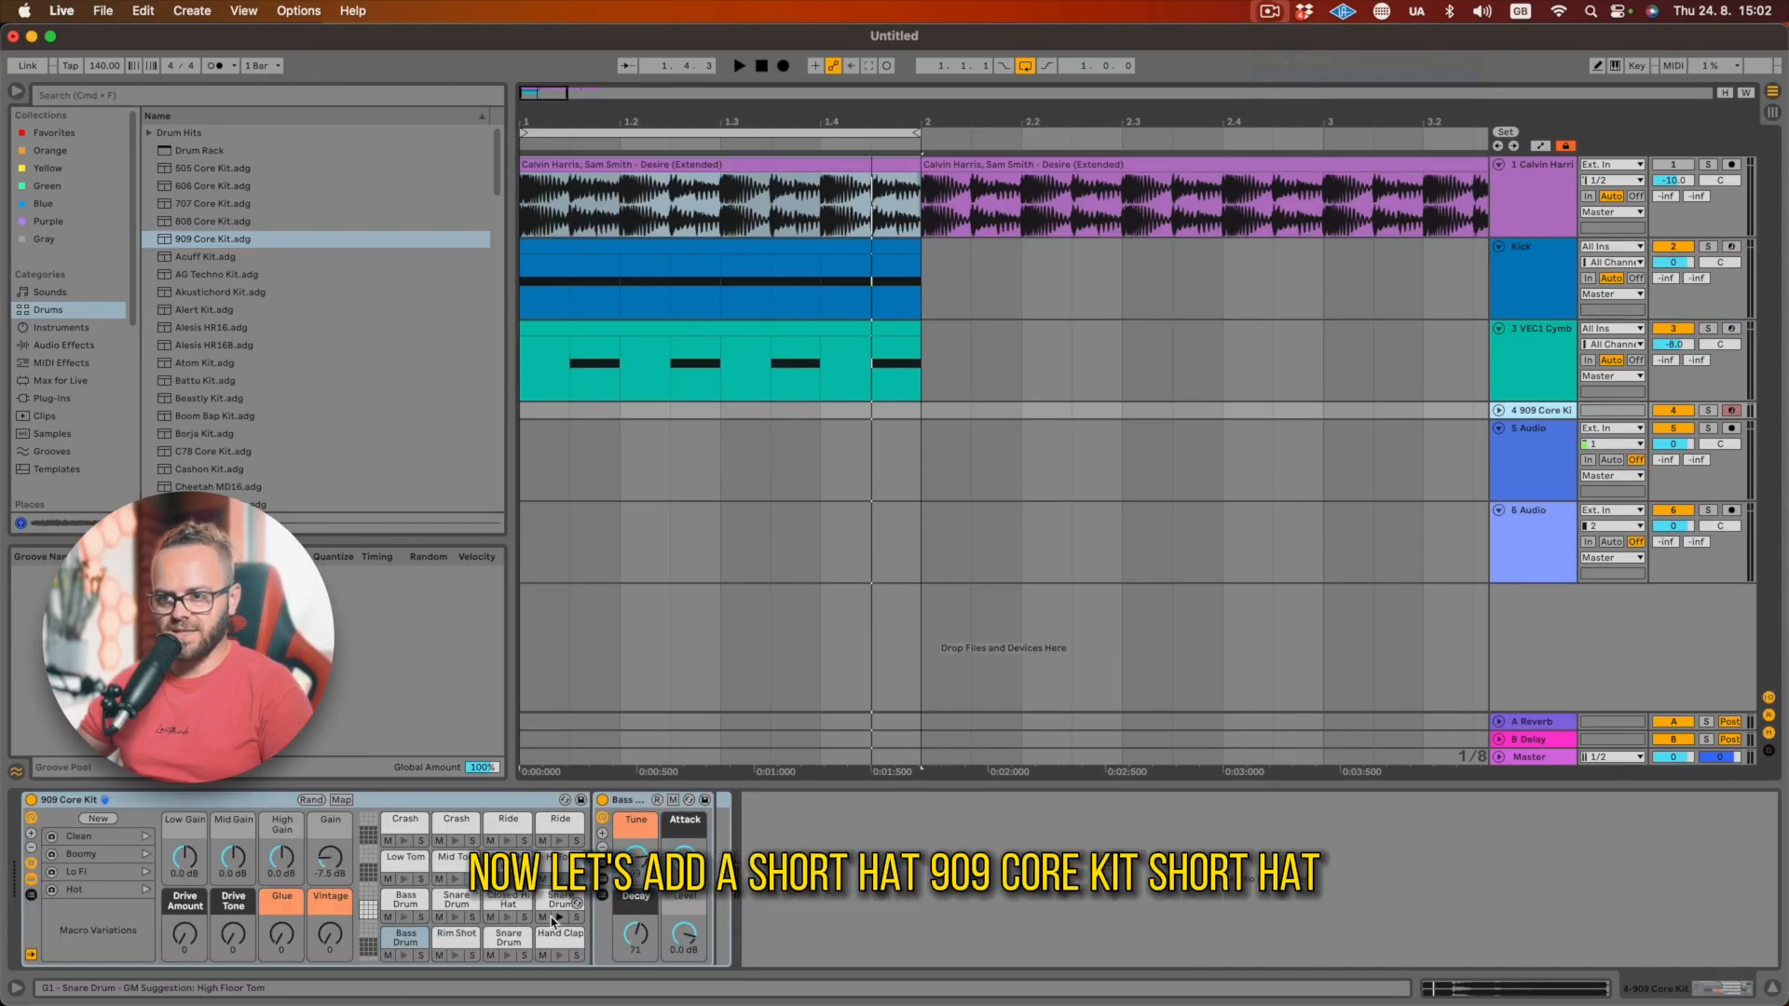
- Preview the 909 Core Kit's closed hi-hat, and fill a new one-bar clip on its track with closed hi-hat notes on the 1/16 grid
click(508, 918)
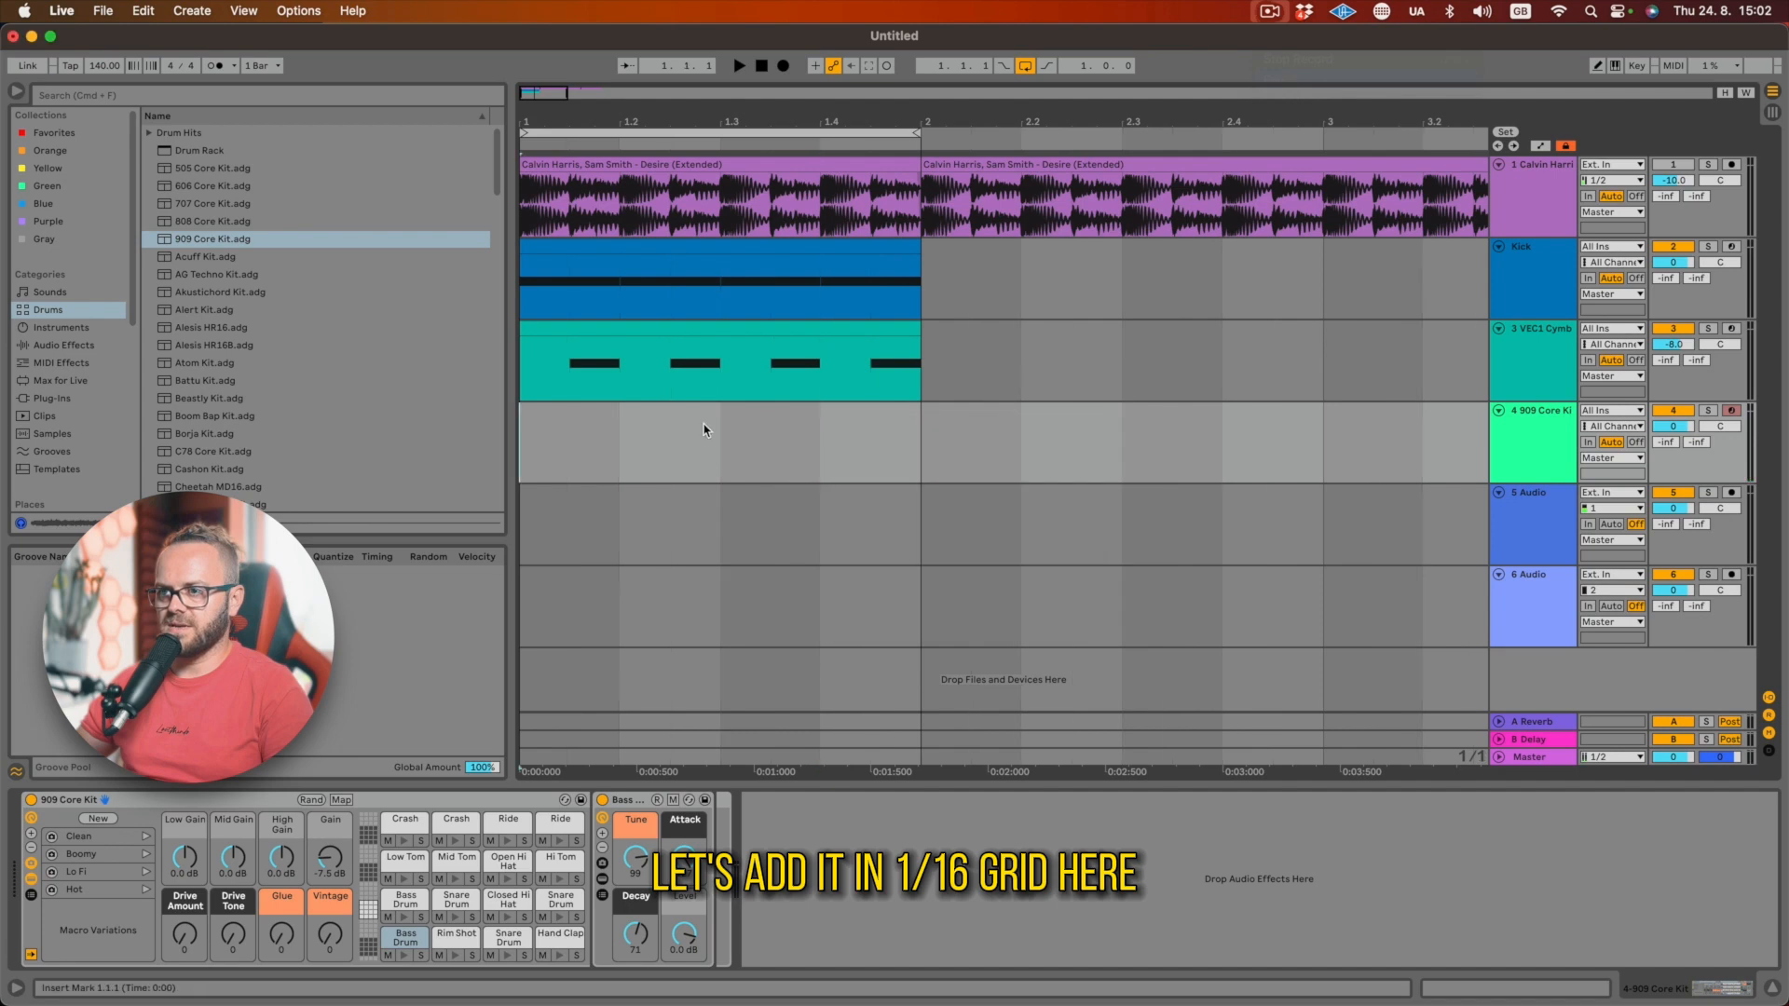
double_click(705, 429)
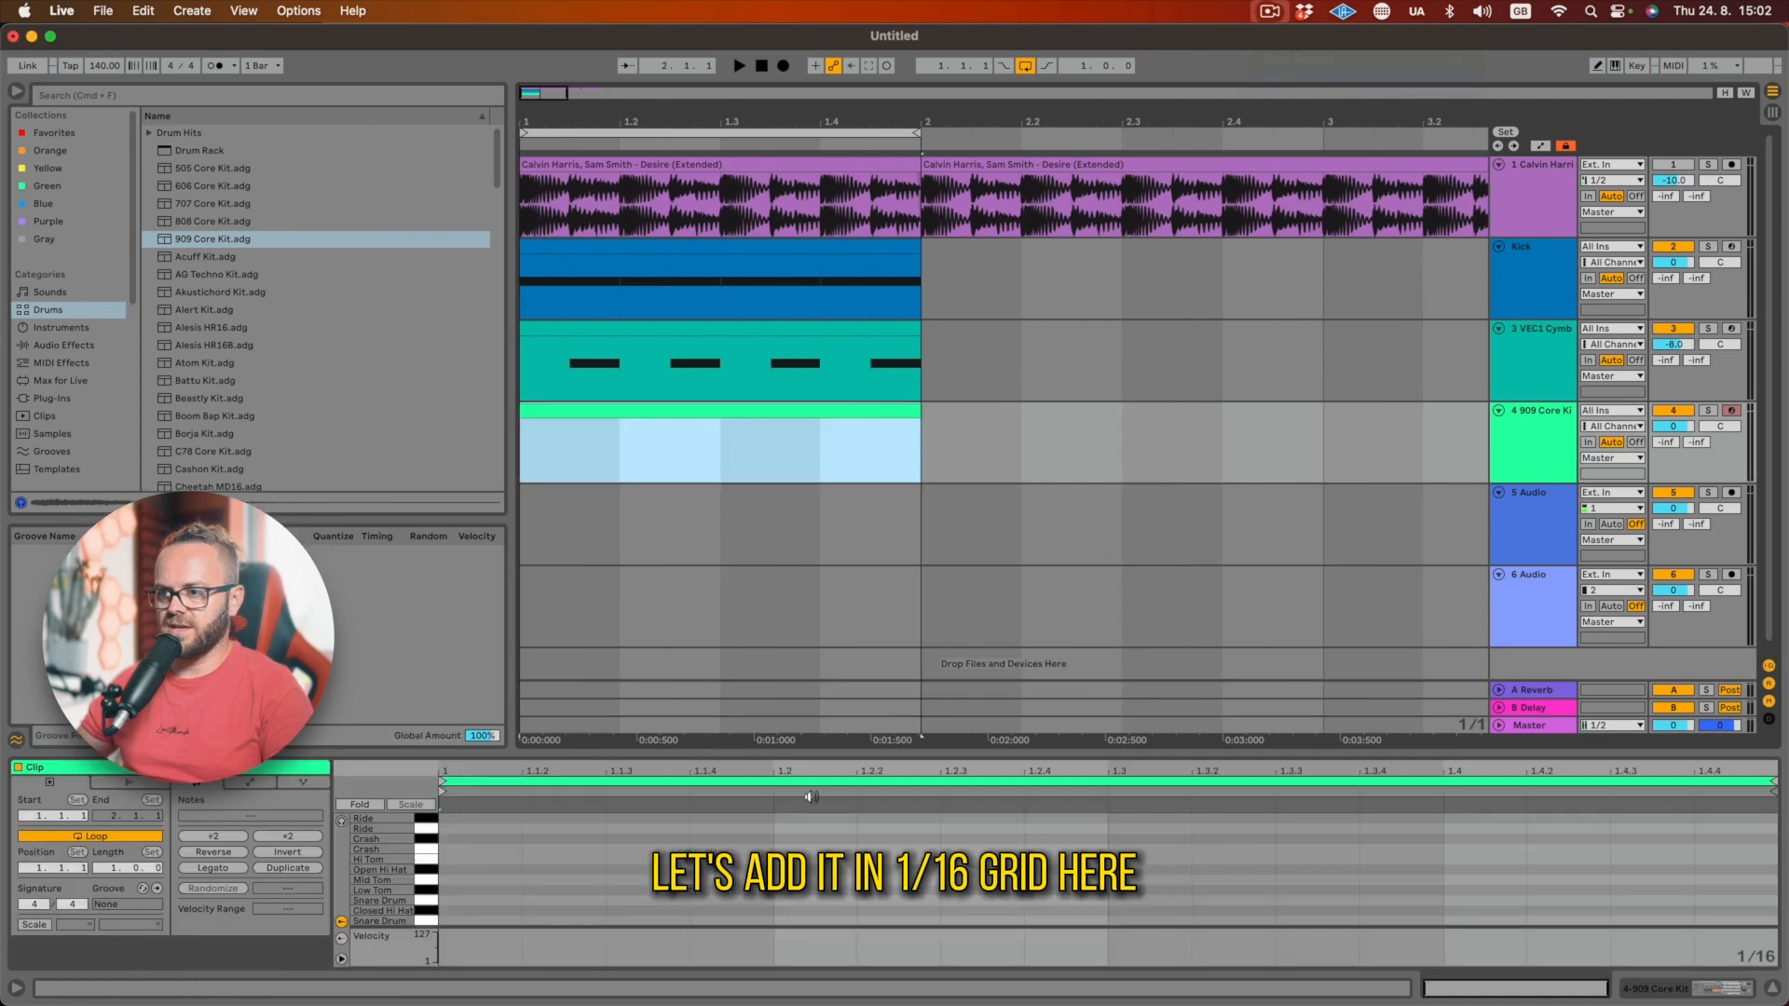
double_click(475, 858)
key(super+d)
key(super+d)
key(super+d)
key(super+d)
key(super+d)
key(super+d)
key(super+d)
key(super+d)
key(super+d)
key(super+d)
key(super+d)
key(super+d)
key(super+d)
key(super+d)
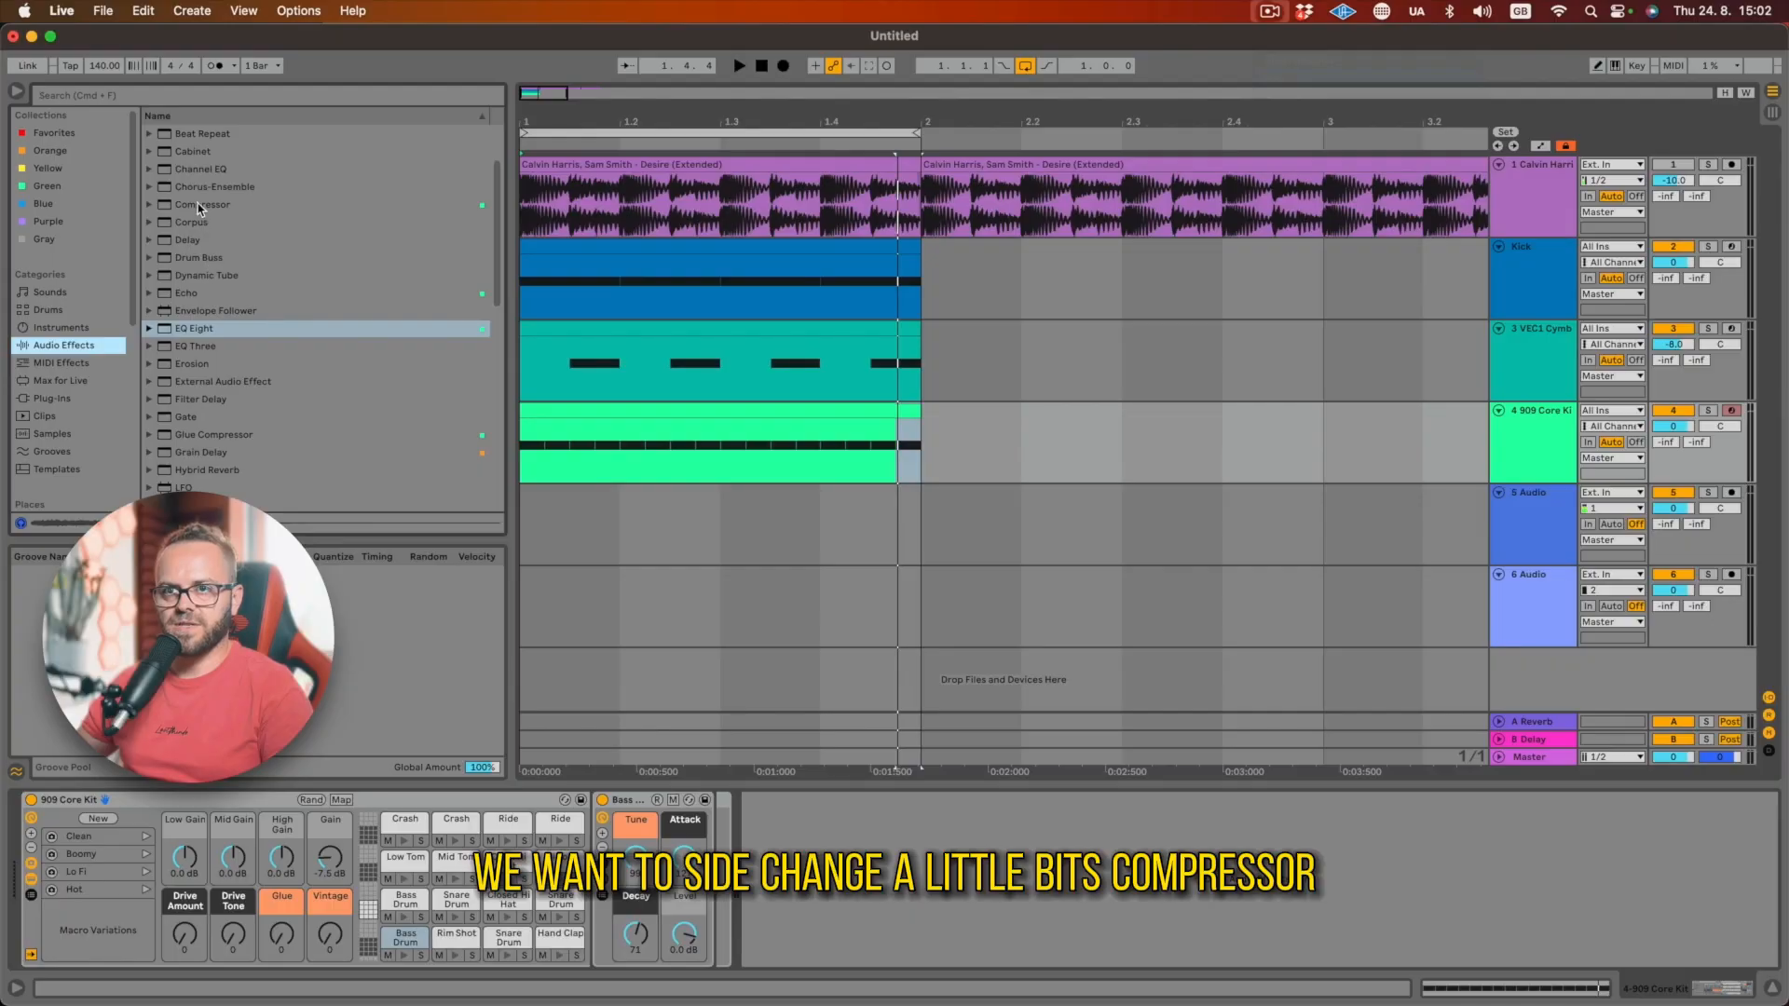
- Add a Compressor to the 909 Core Kit track with Kick as the sidechain source, and play the loop
double_click(198, 204)
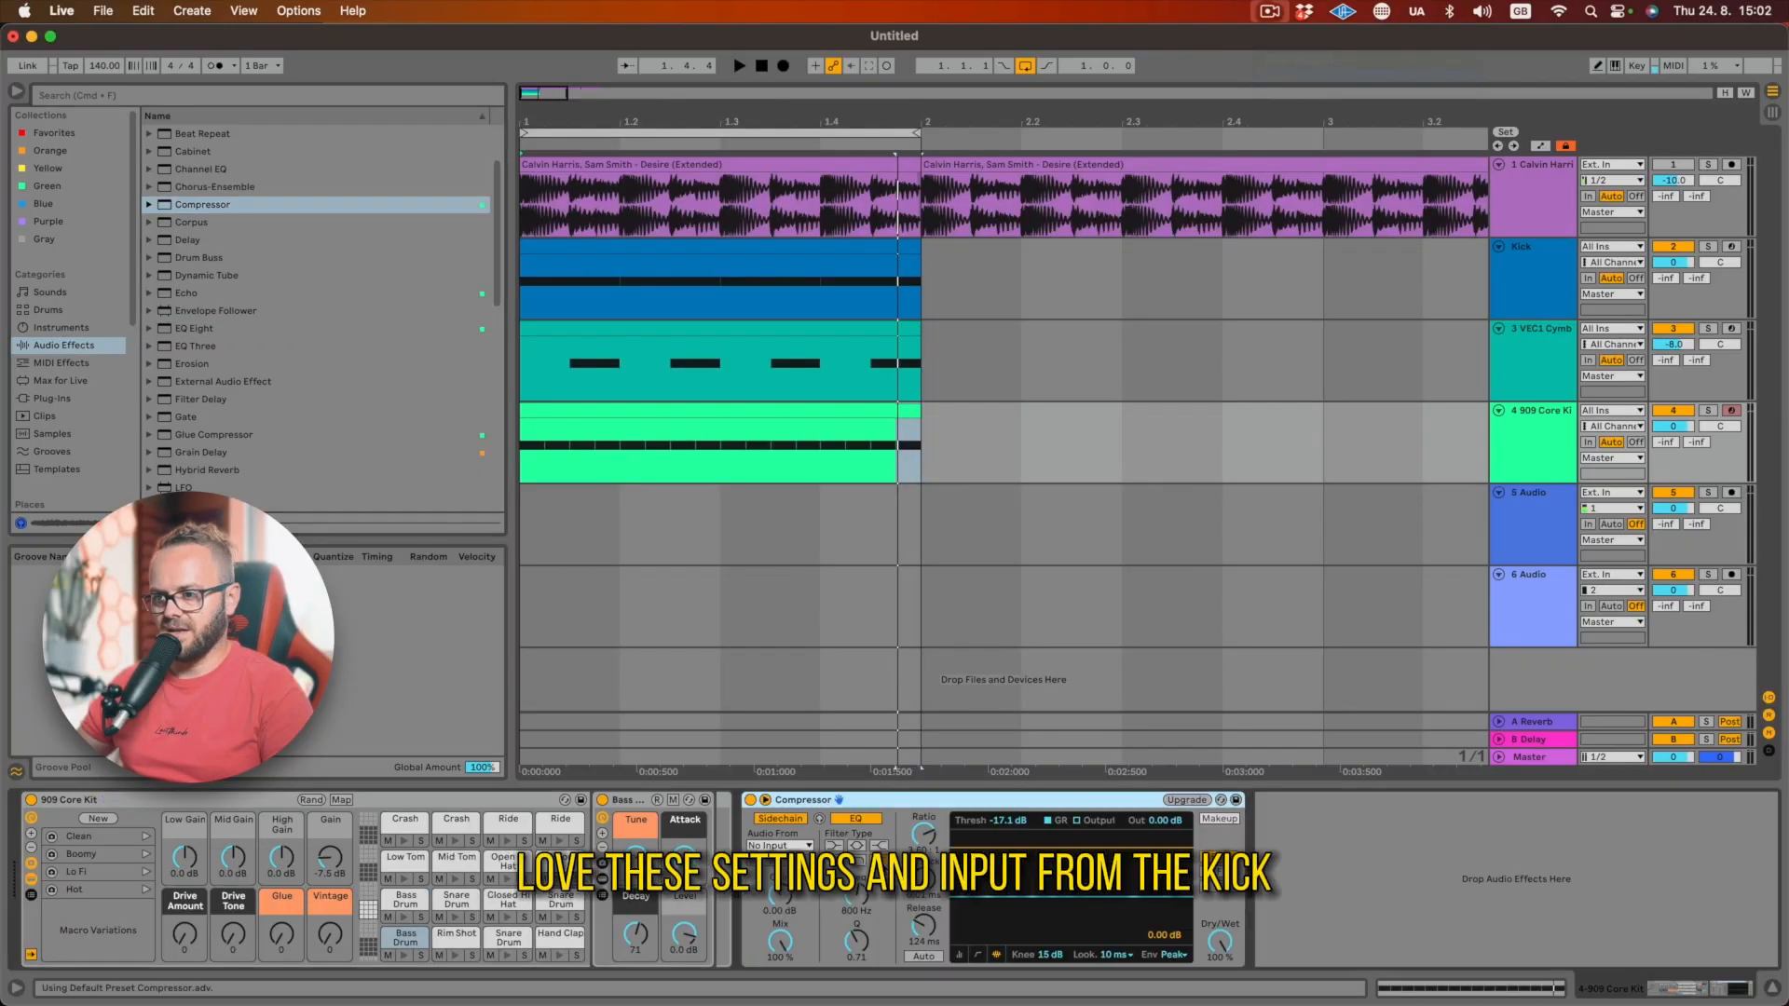
click(781, 845)
click(774, 890)
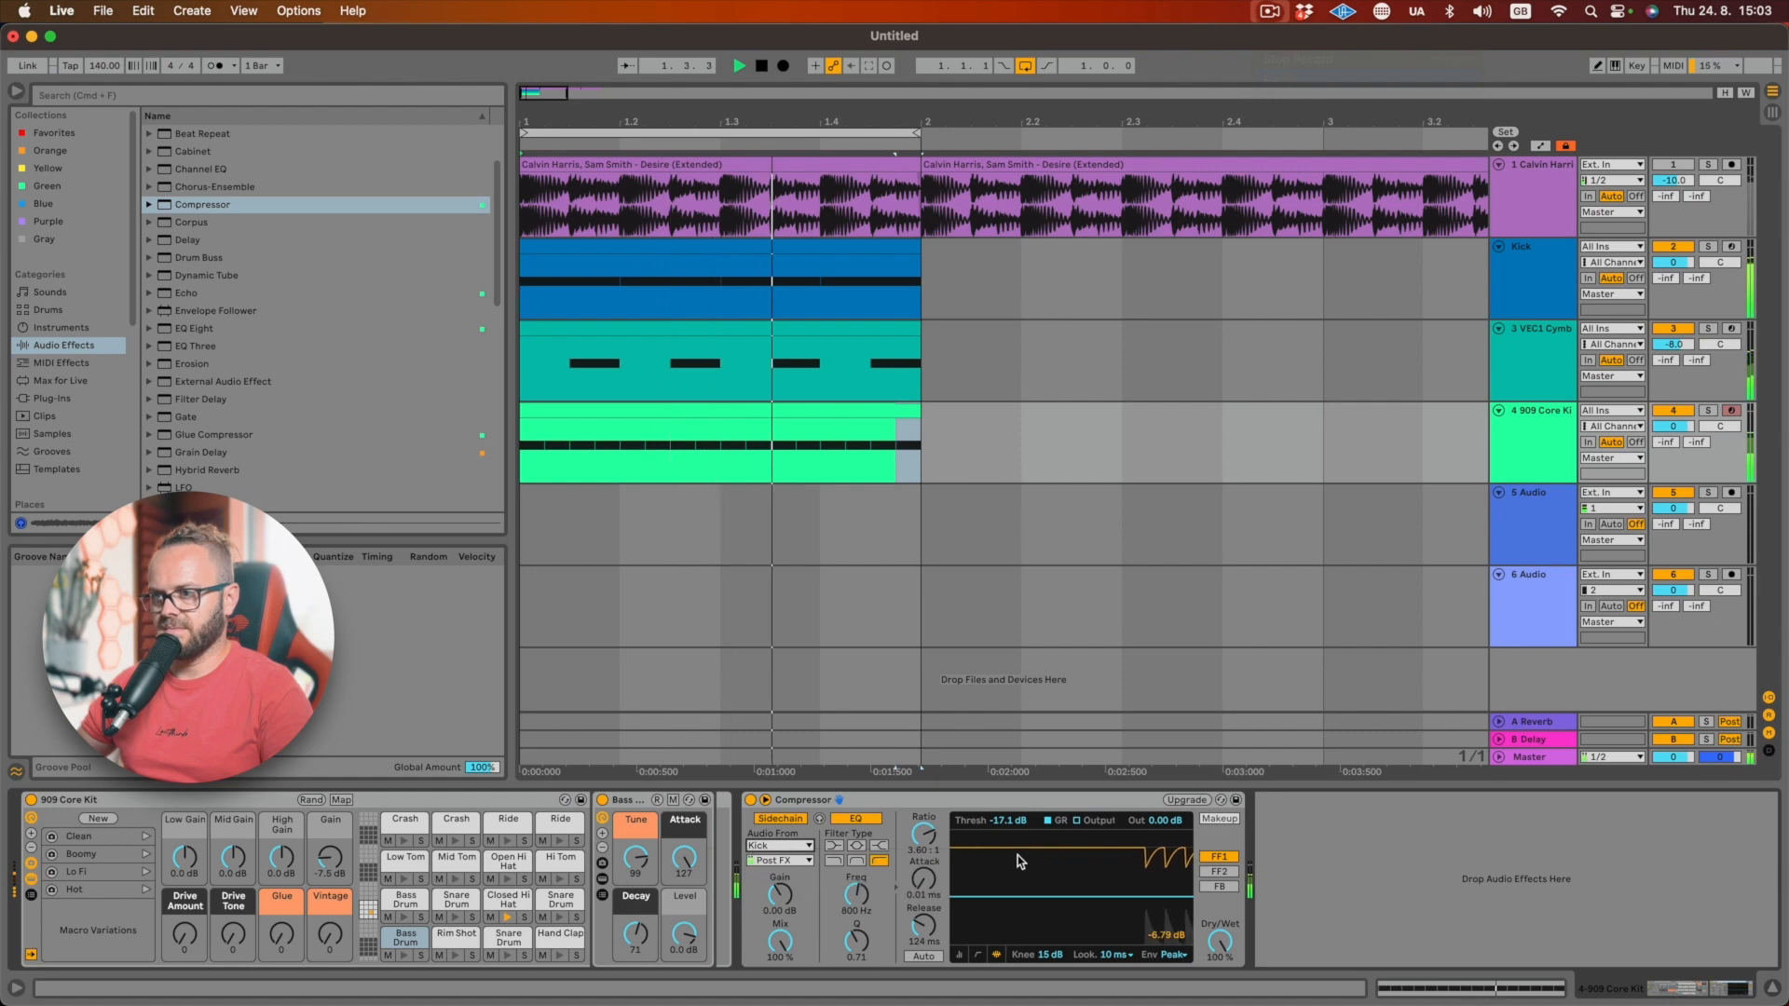
click(1533, 477)
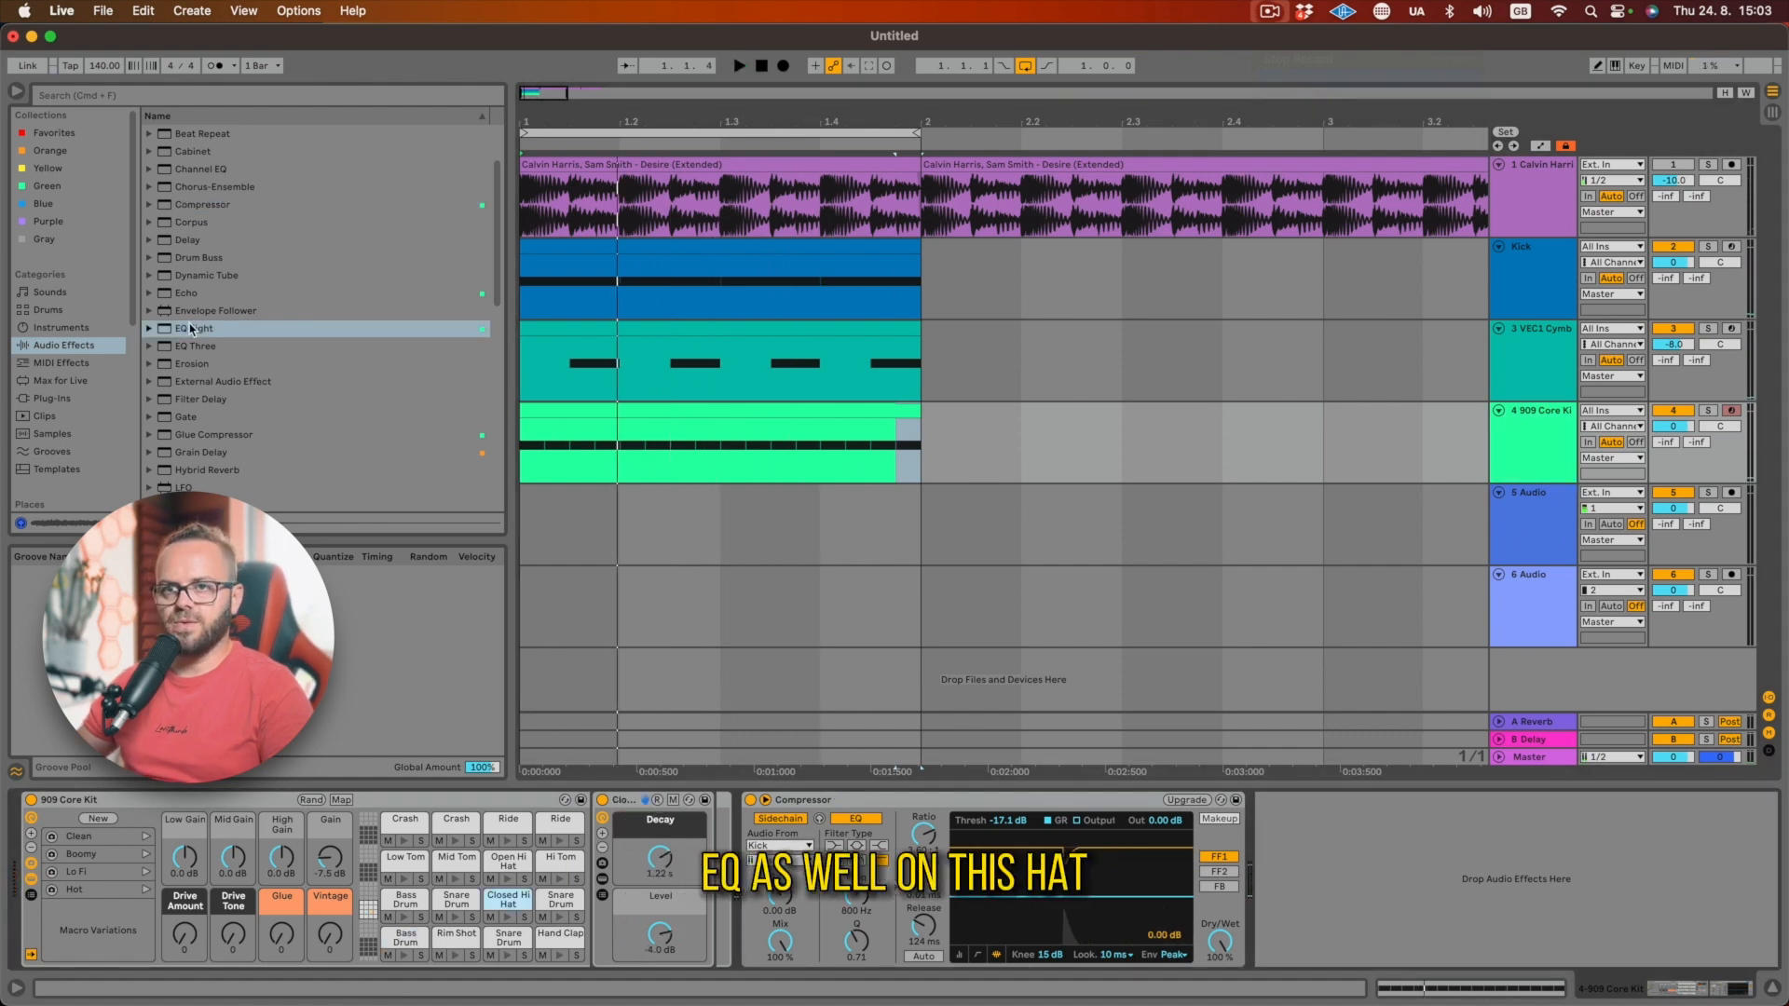
- Add an EQ Eight before the closed hat's Compressor, cutting lows and boosting highs, and insert an Auto Pan at 22.2 % amount and 1/8 rate
drag(200, 329, 722, 875)
key(space)
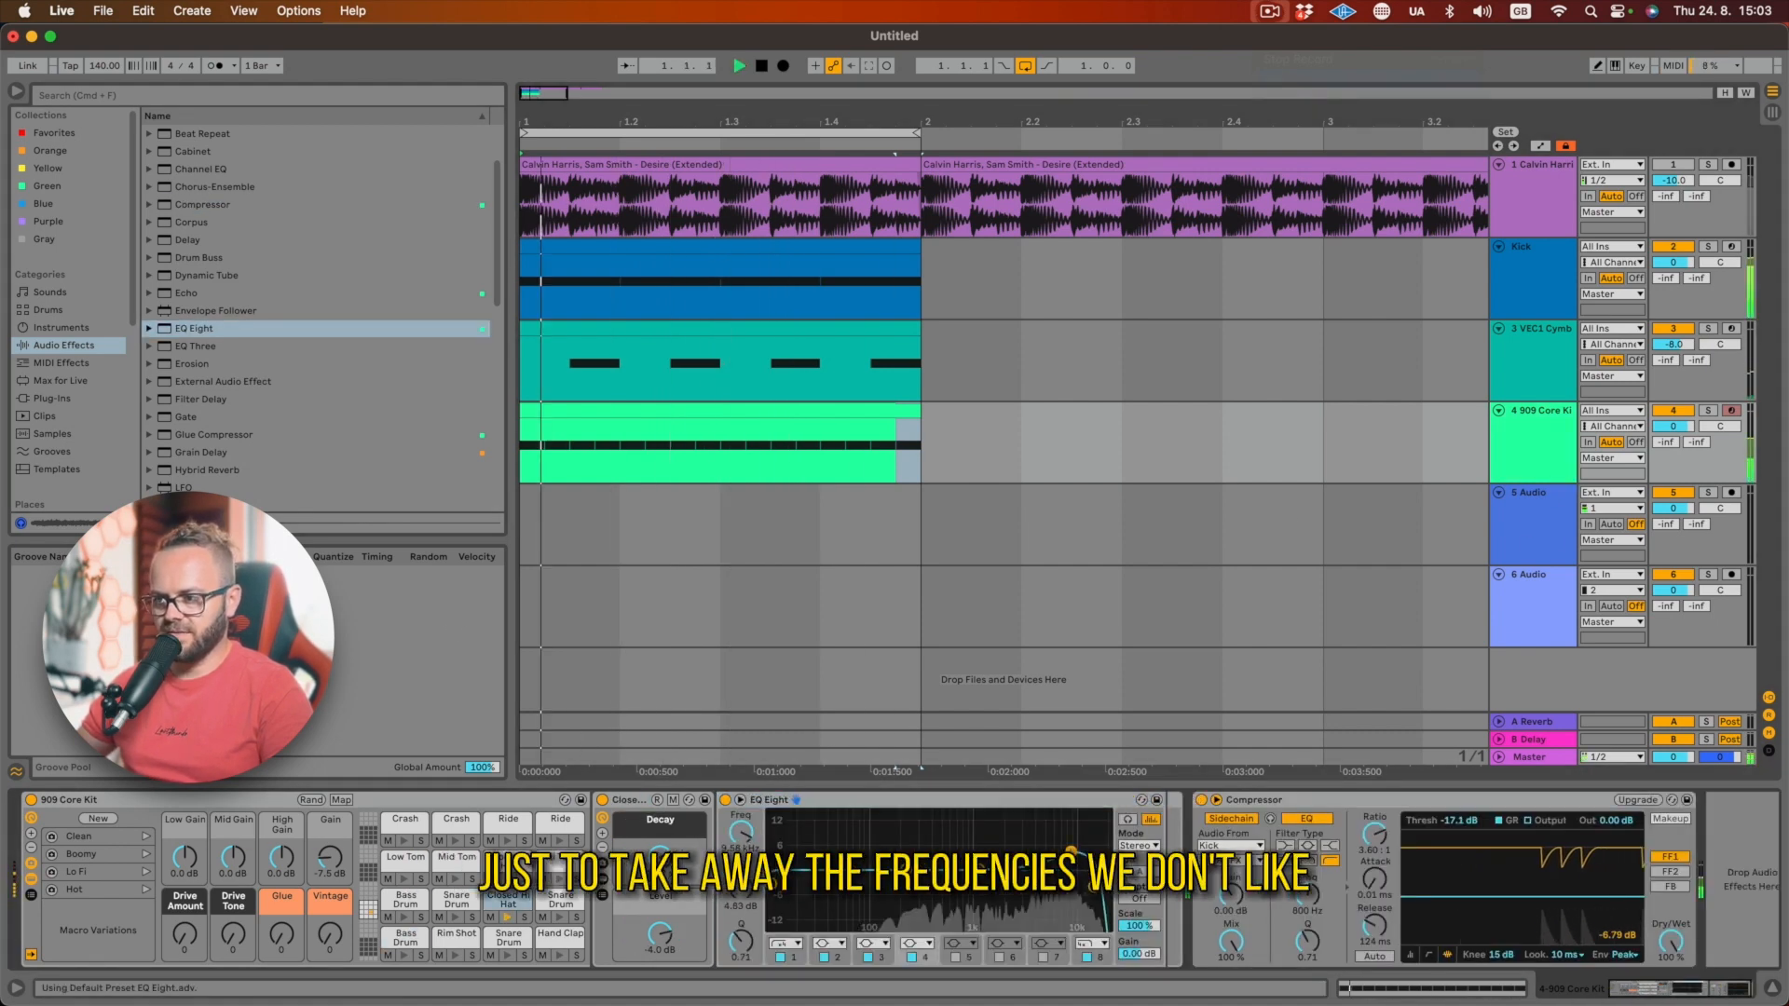
drag(780, 893, 999, 865)
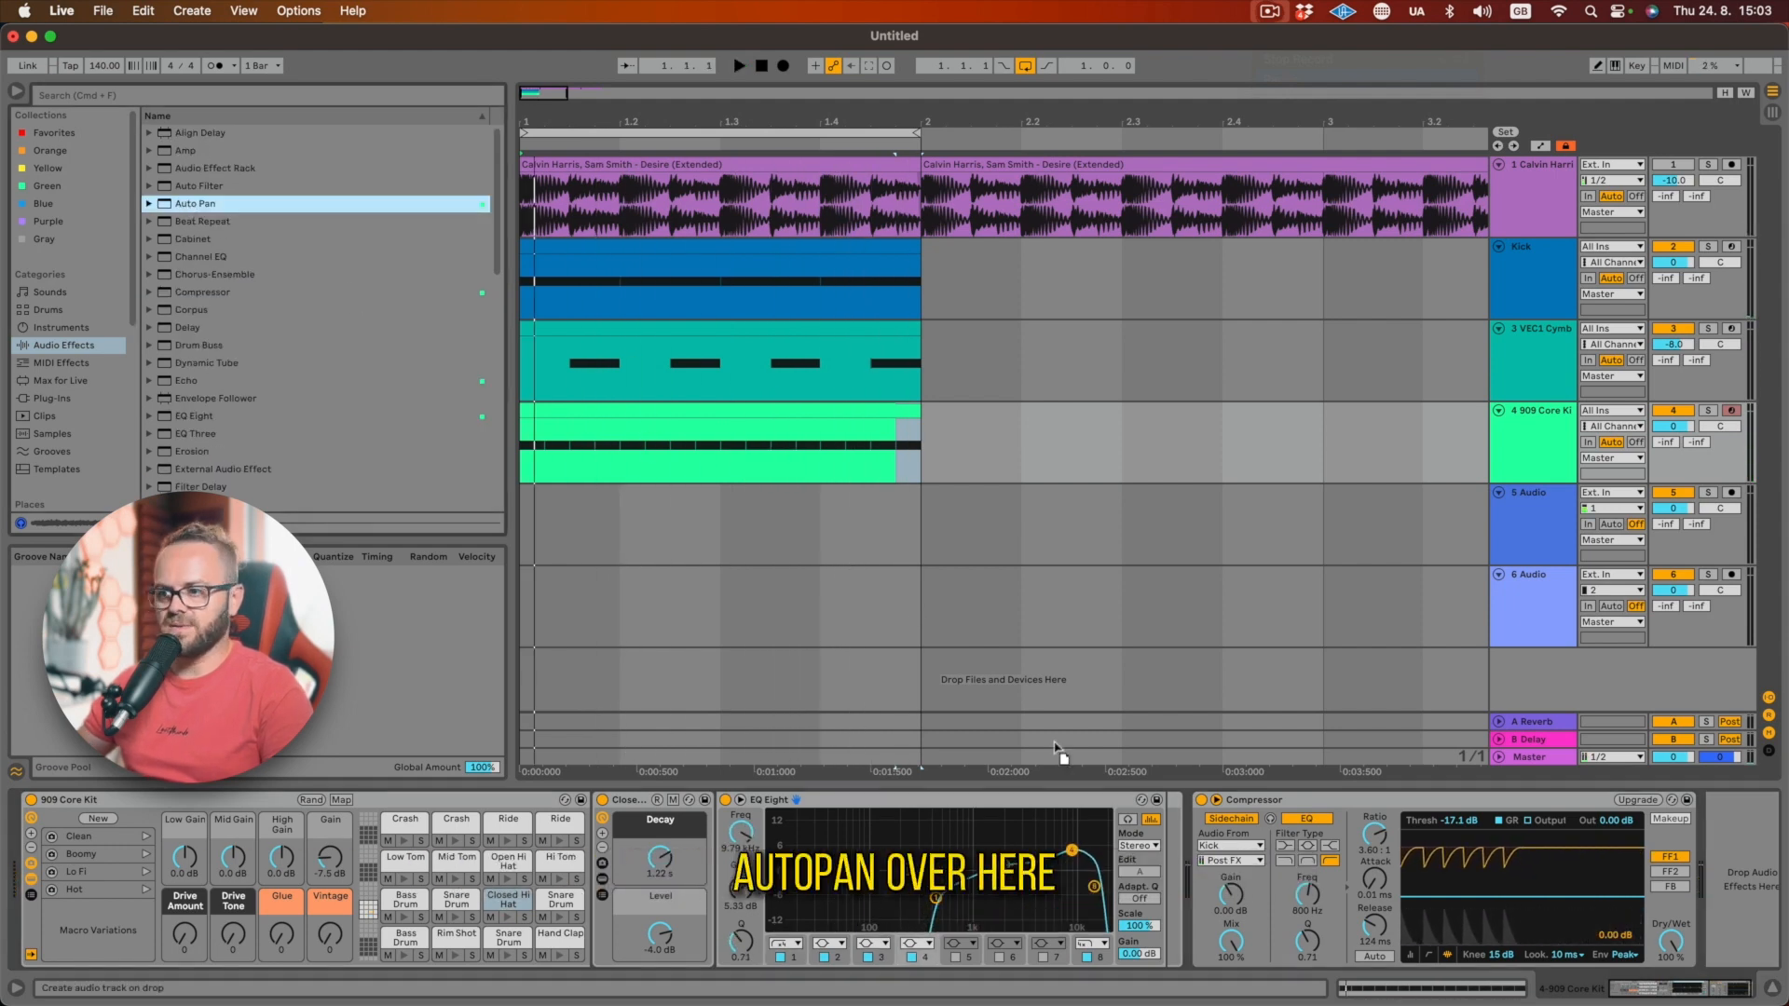
drag(1257, 802, 1170, 829)
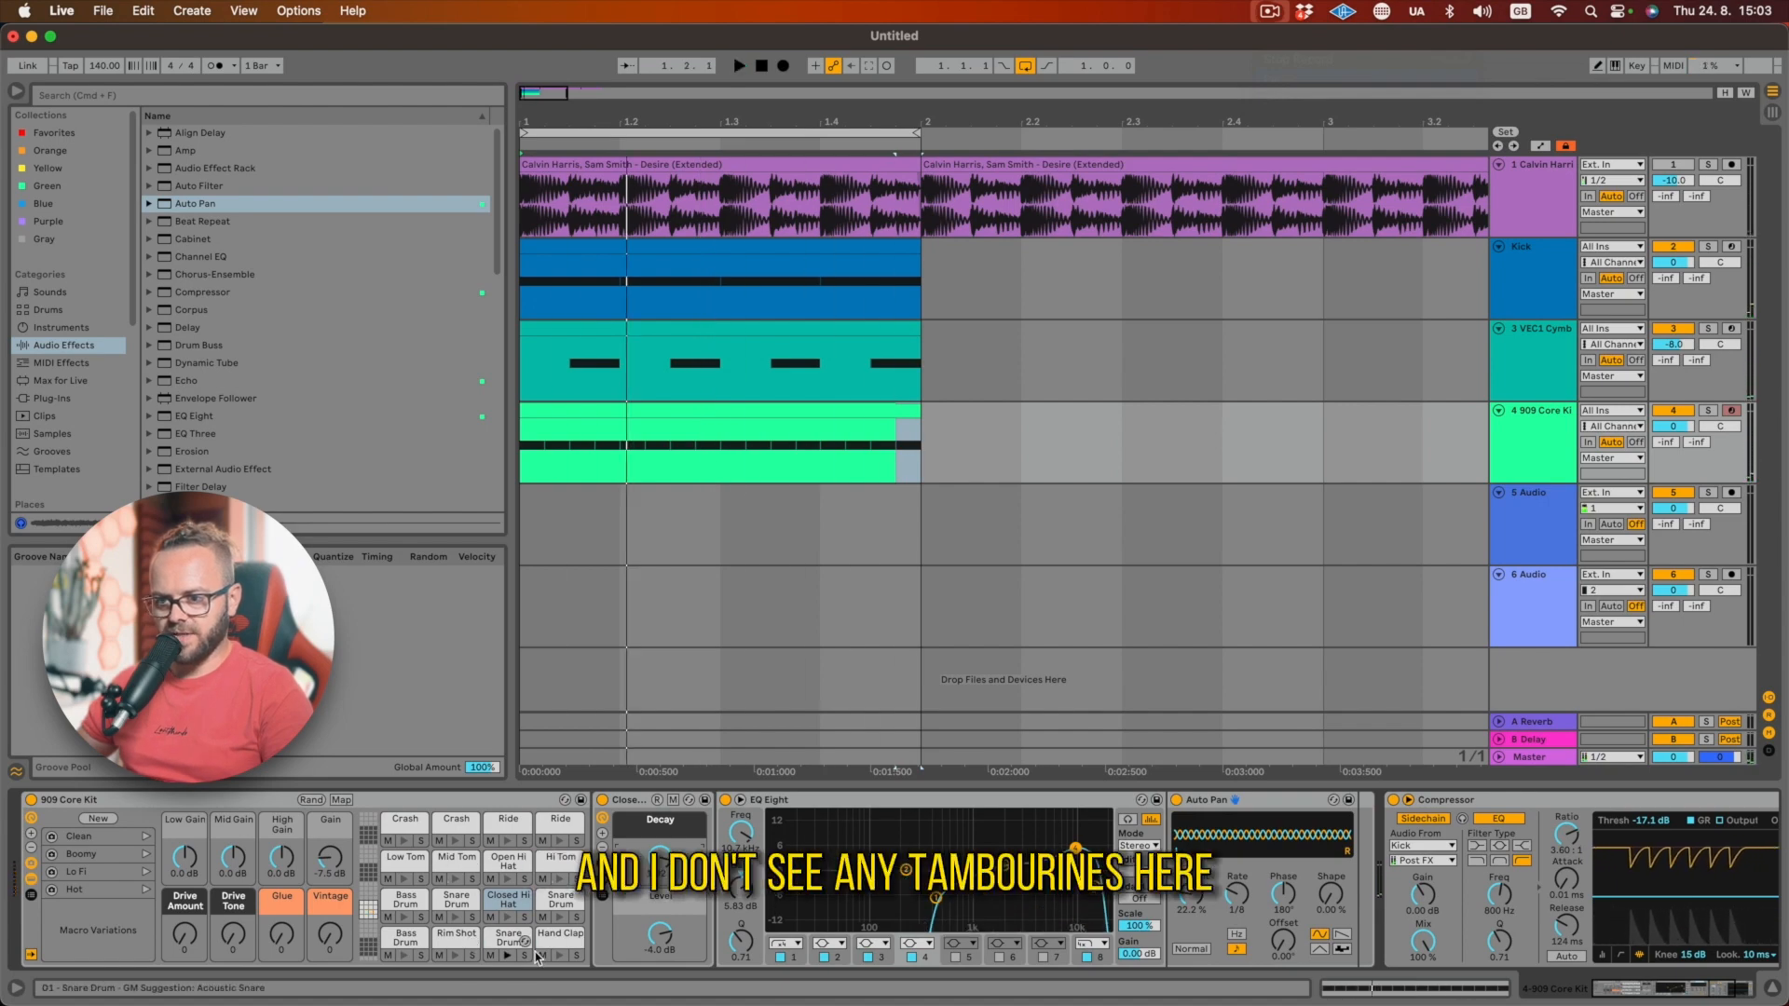
- Create a MIDI track below the 909 Core Kit, copy the hi-hat clip onto it, and load the sample VEC1 Tamb 20.wav
scroll(85, 471, down, 3)
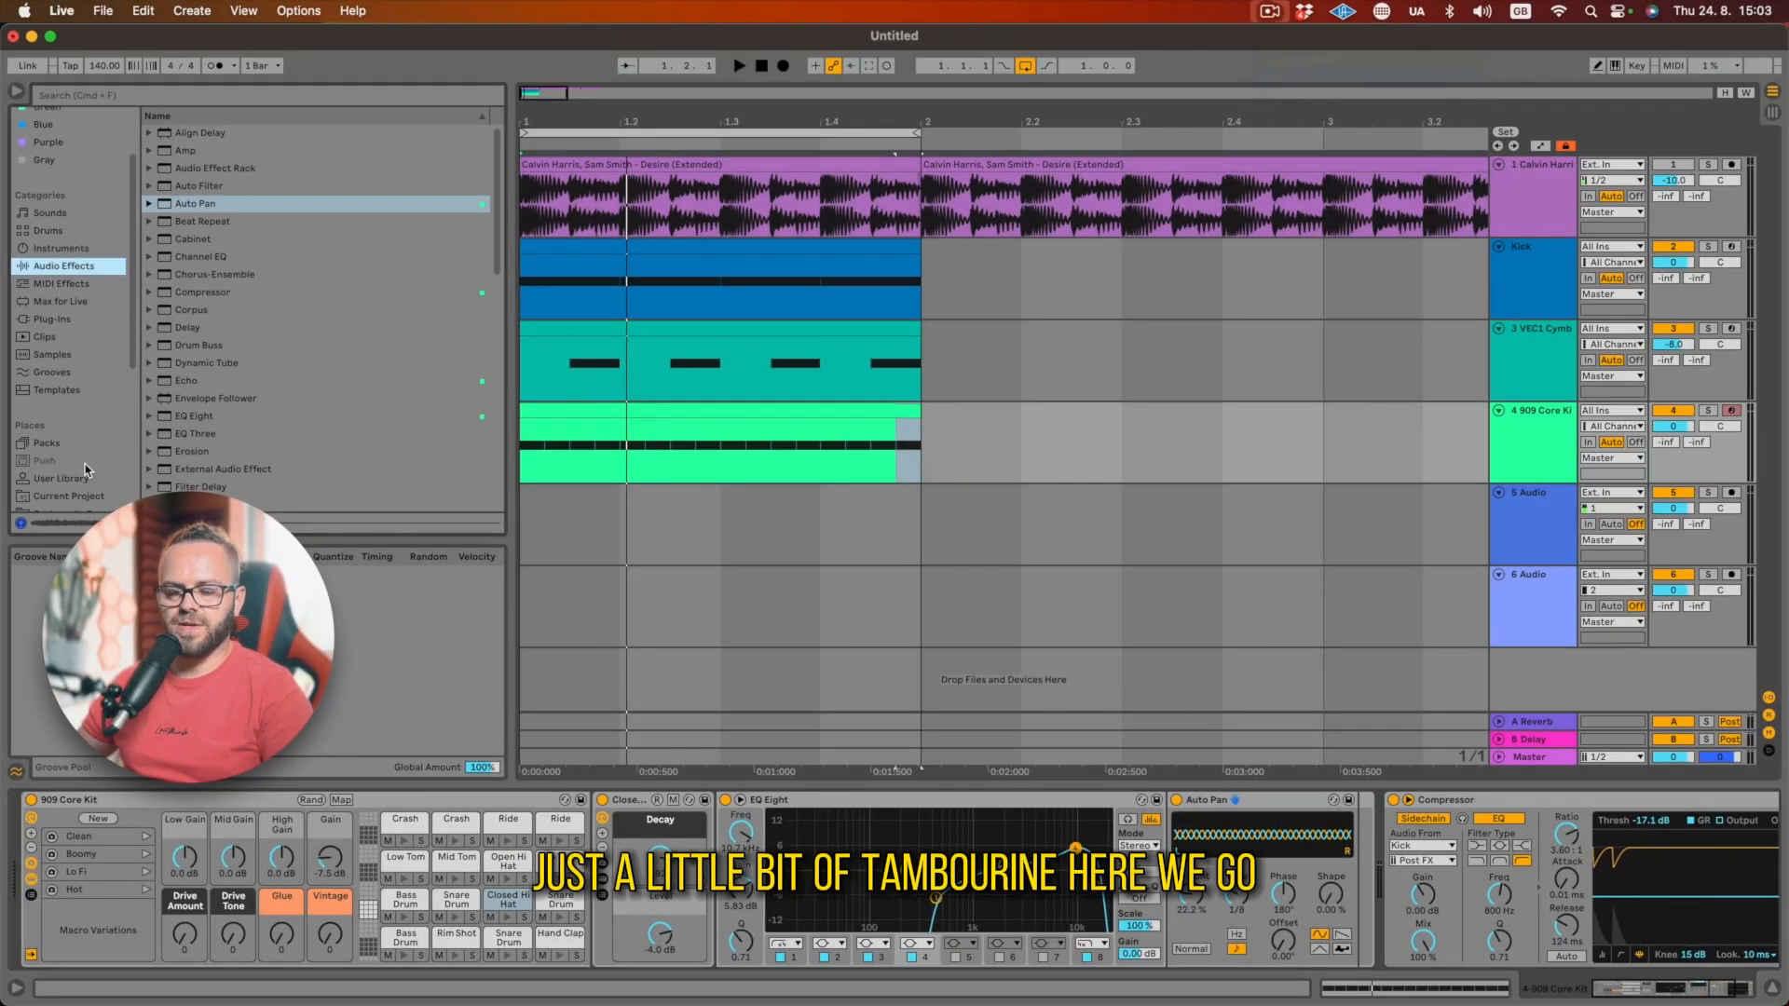
click(86, 470)
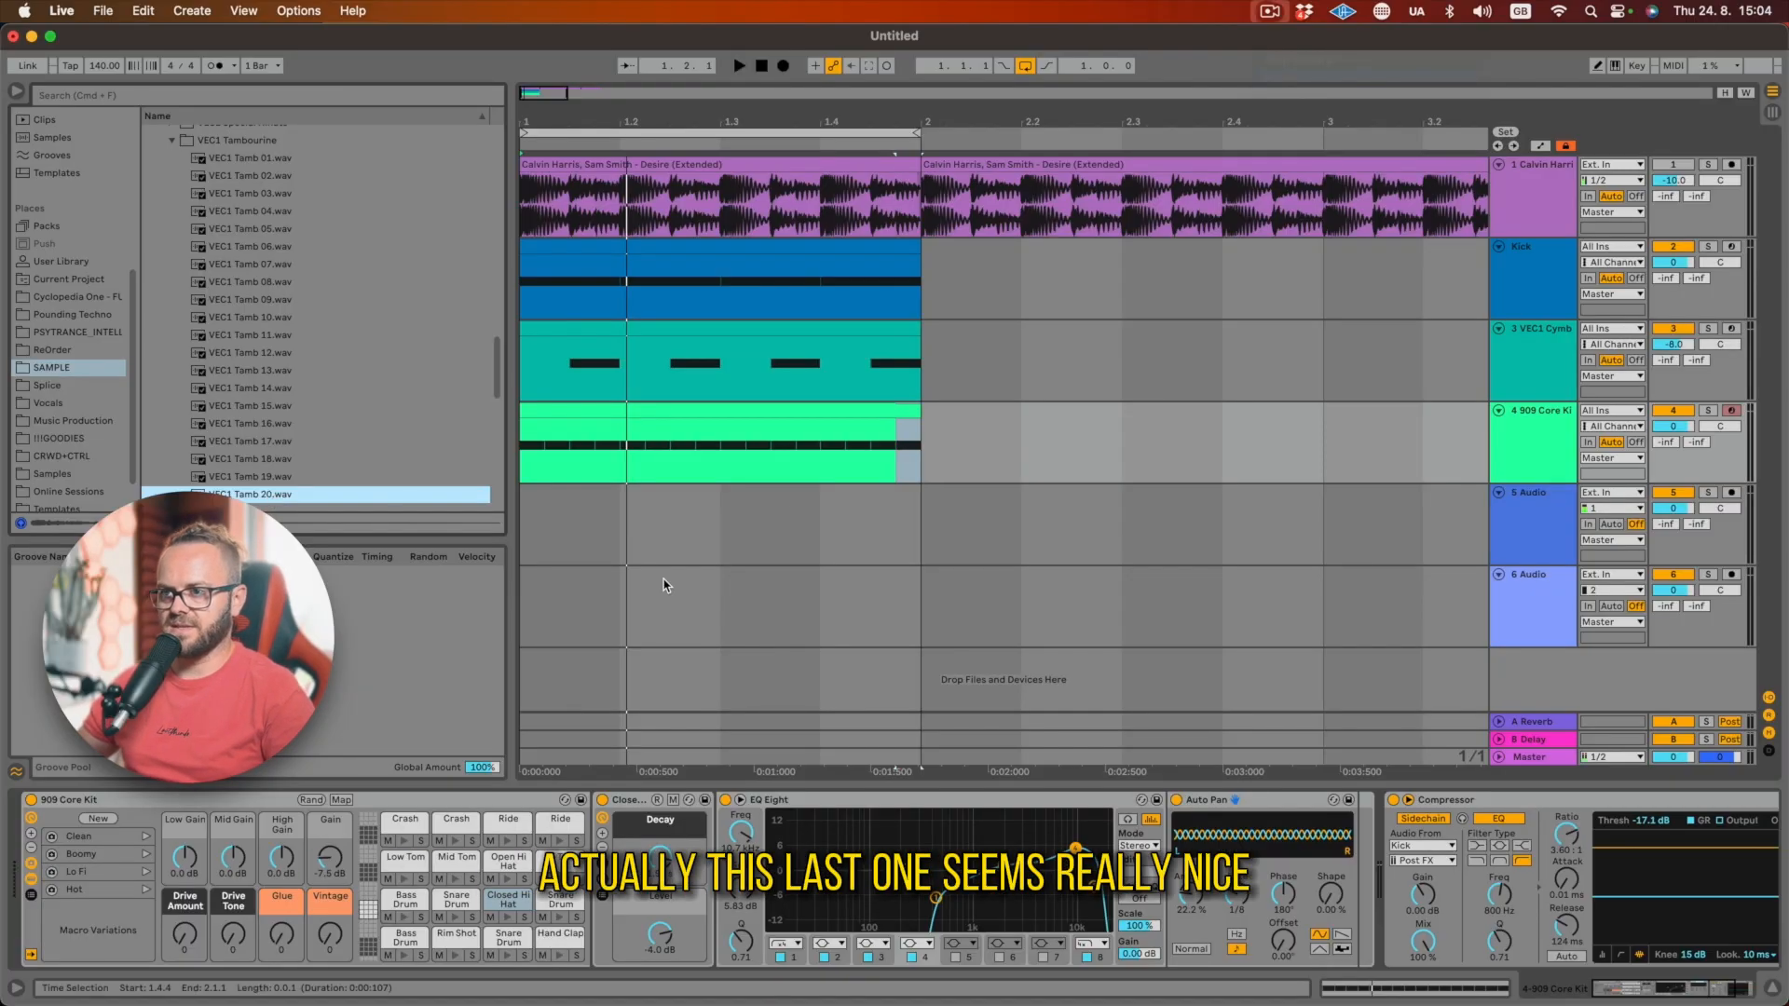
key(super+shift+t)
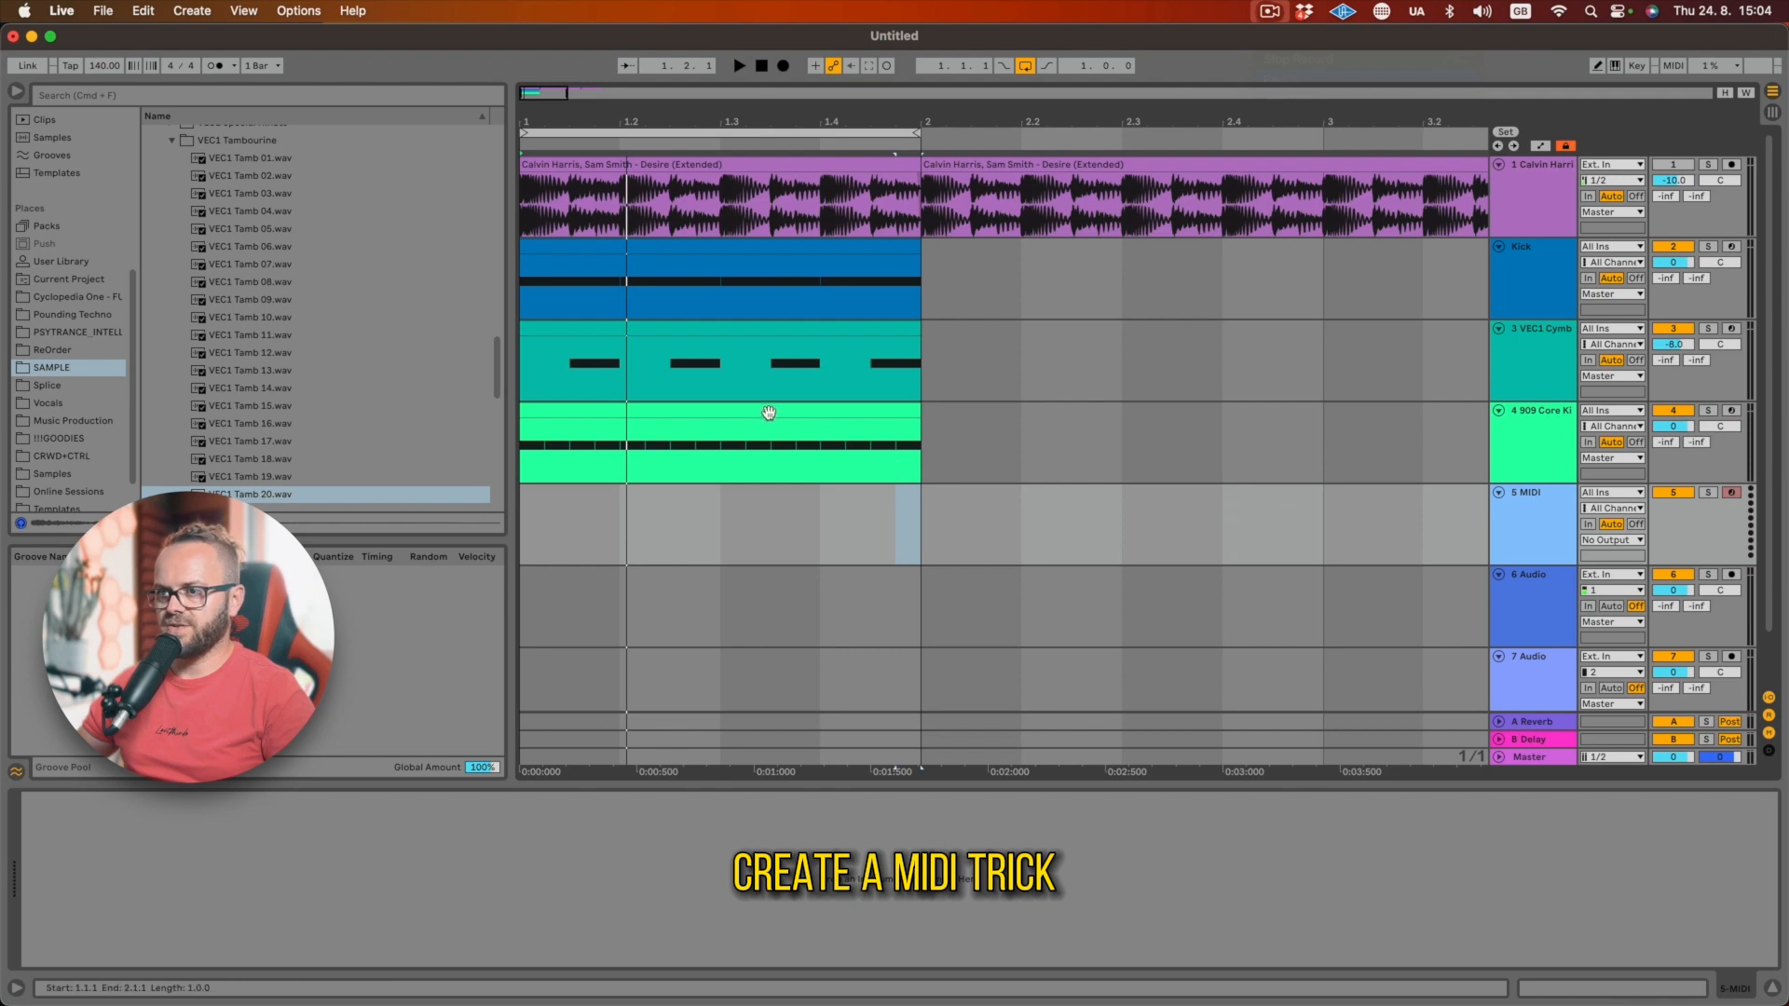
drag(768, 413, 757, 525)
drag(366, 490, 531, 508)
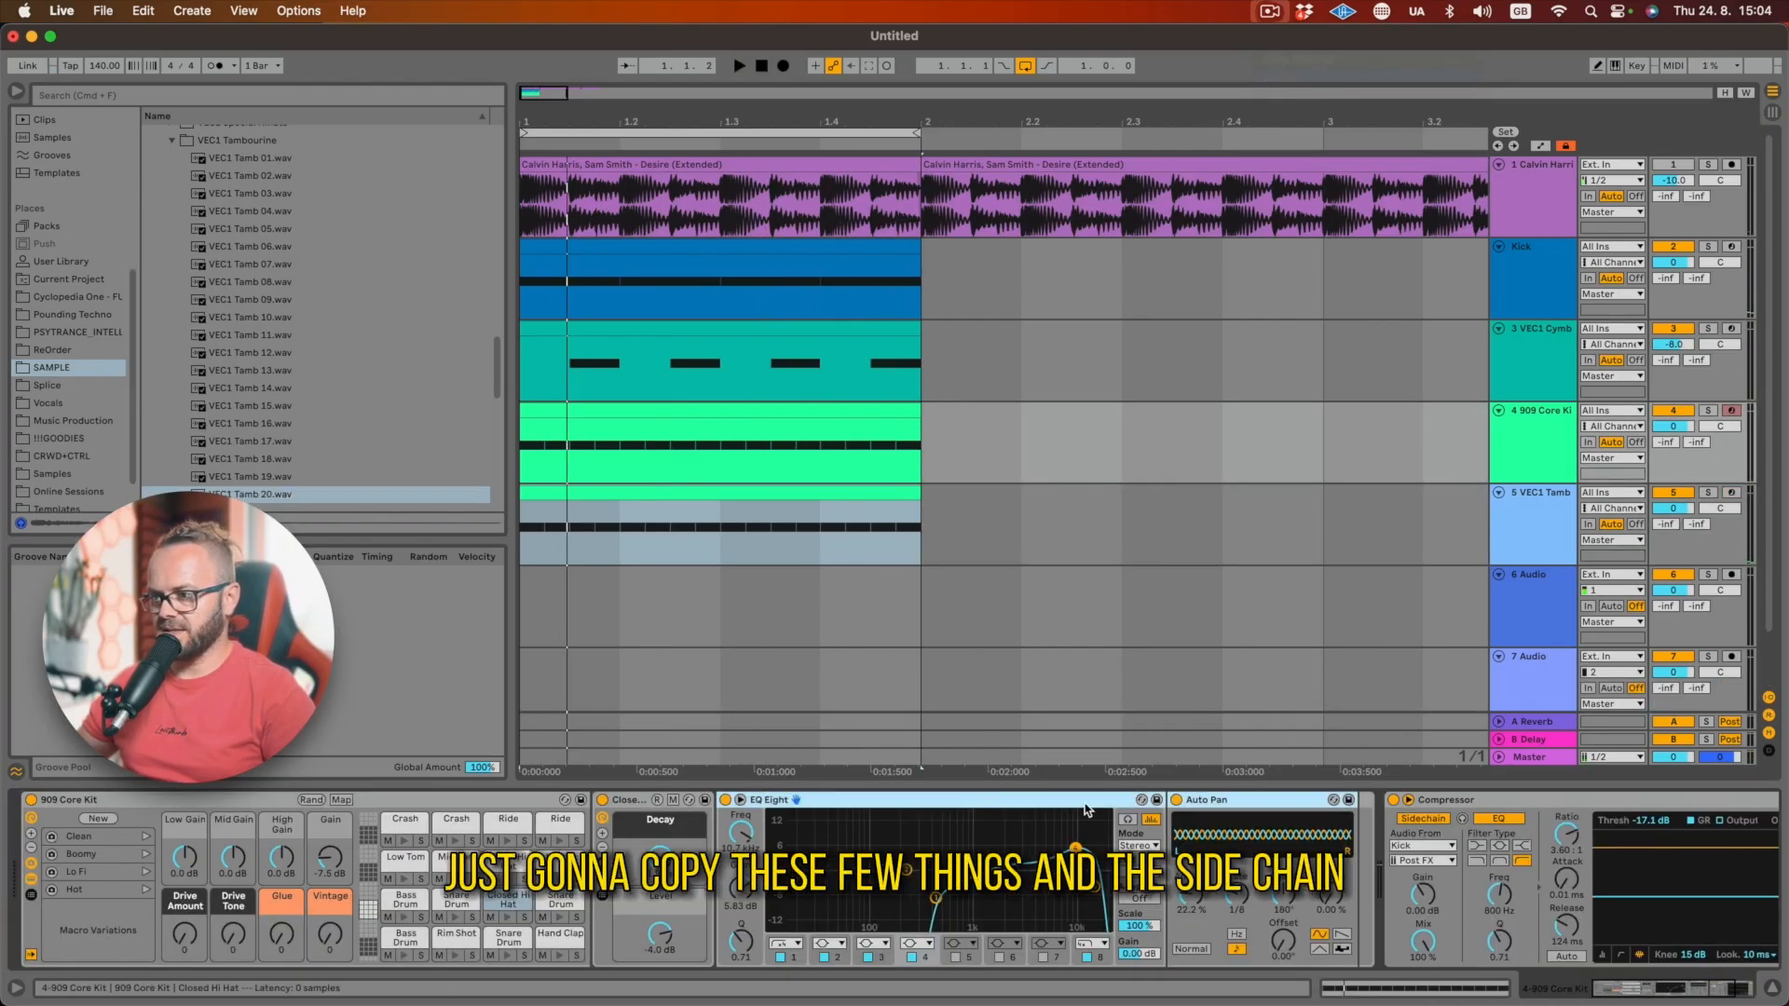
- Copy the closed hat's EQ Eight, Auto Pan and Compressor to the tambourine track, and set the copied Auto Pan's offset to 180°
drag(1464, 800, 1518, 550)
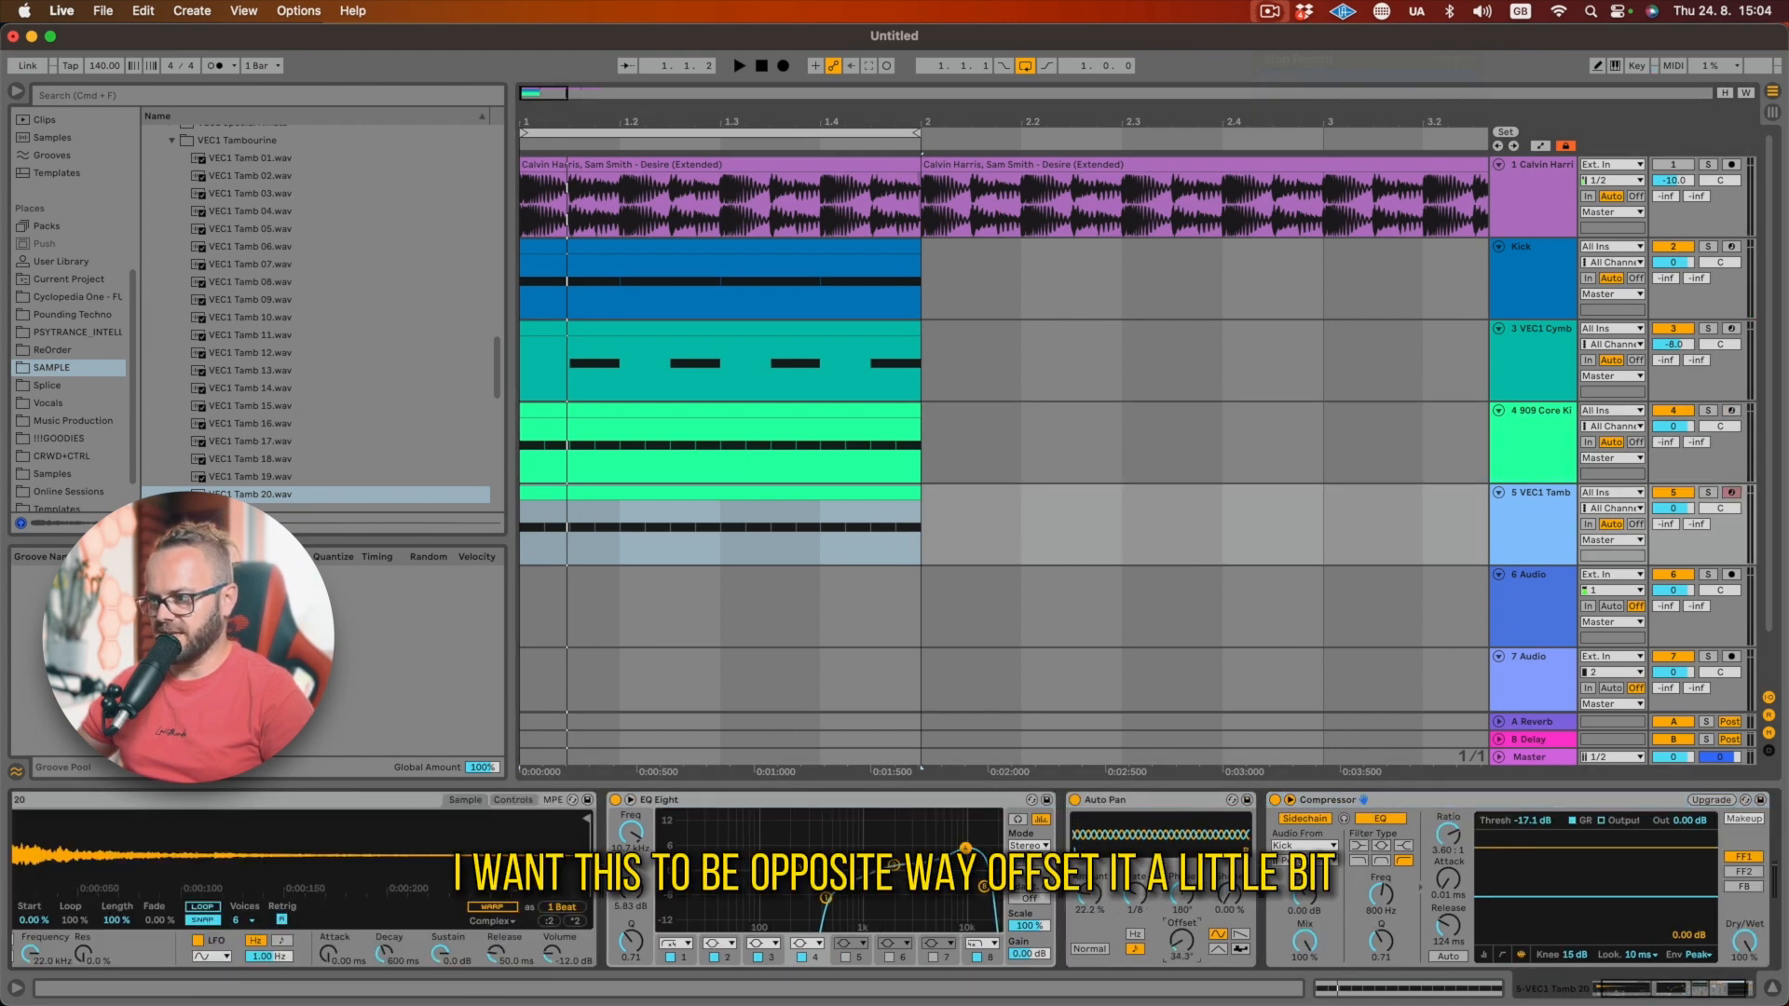
drag(1181, 941, 1181, 903)
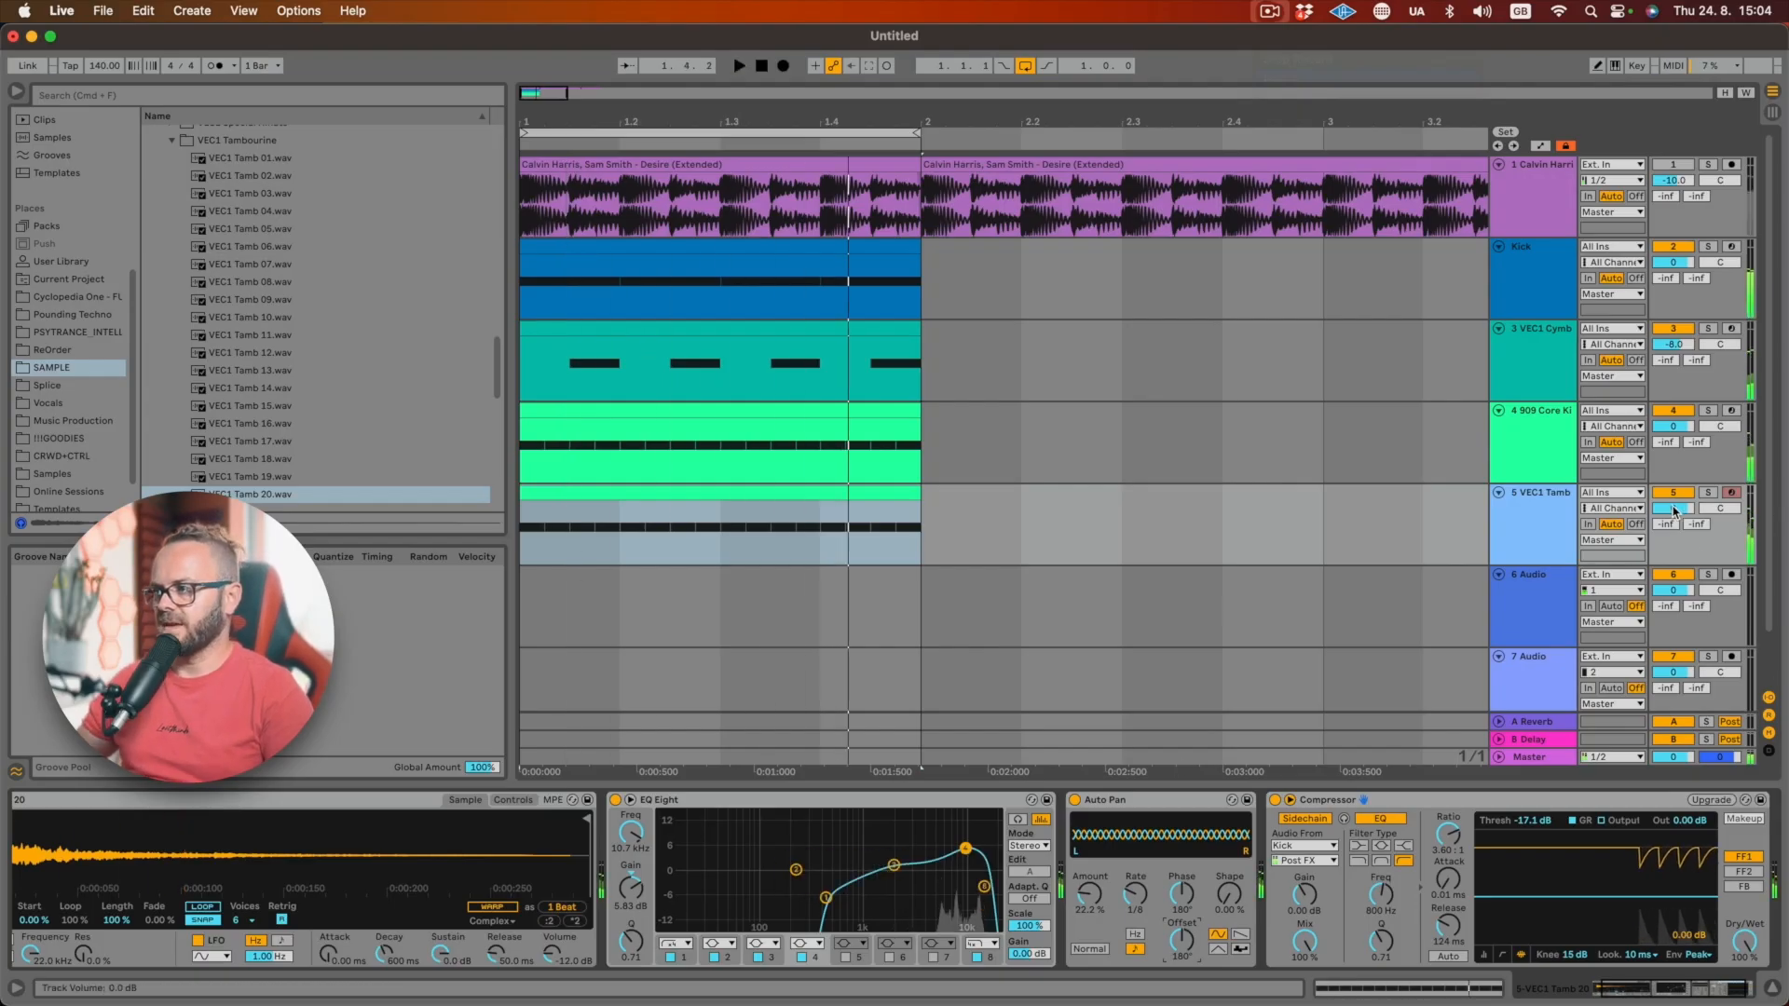
- Lower the tambourine track's volume to -7.8 dB during playback, and compare the loop with the soloed reference track
drag(1674, 510, 1694, 539)
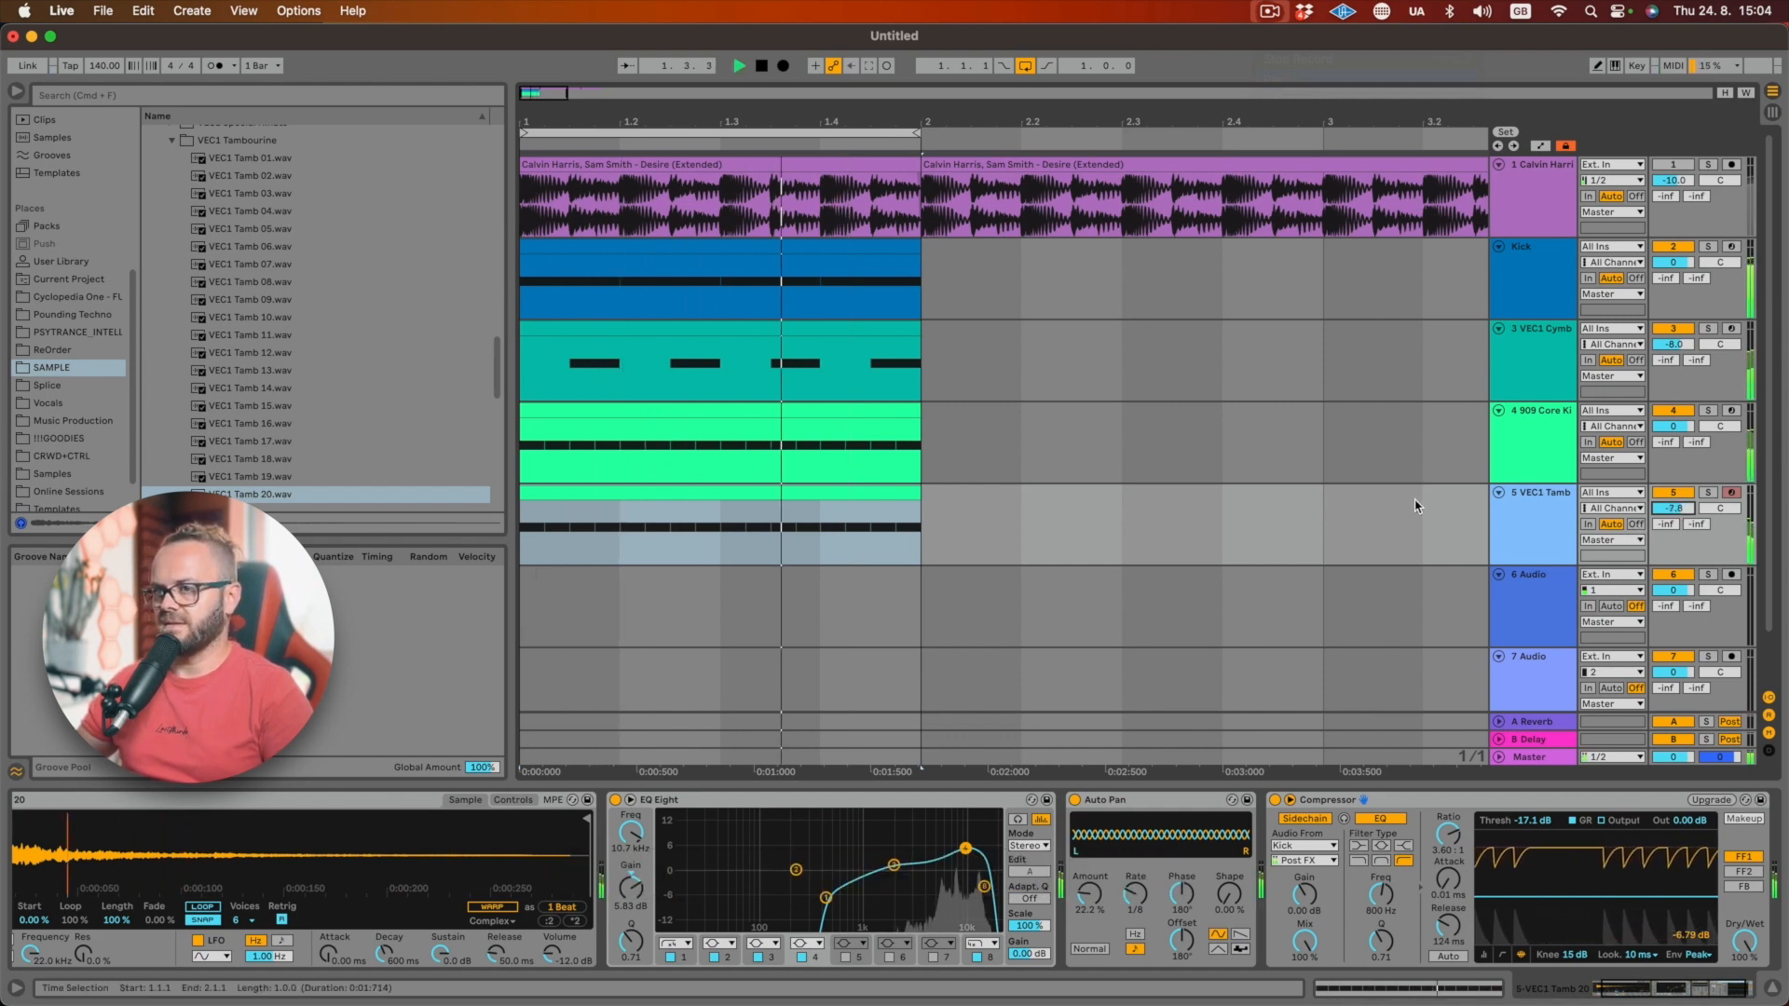
click(1707, 165)
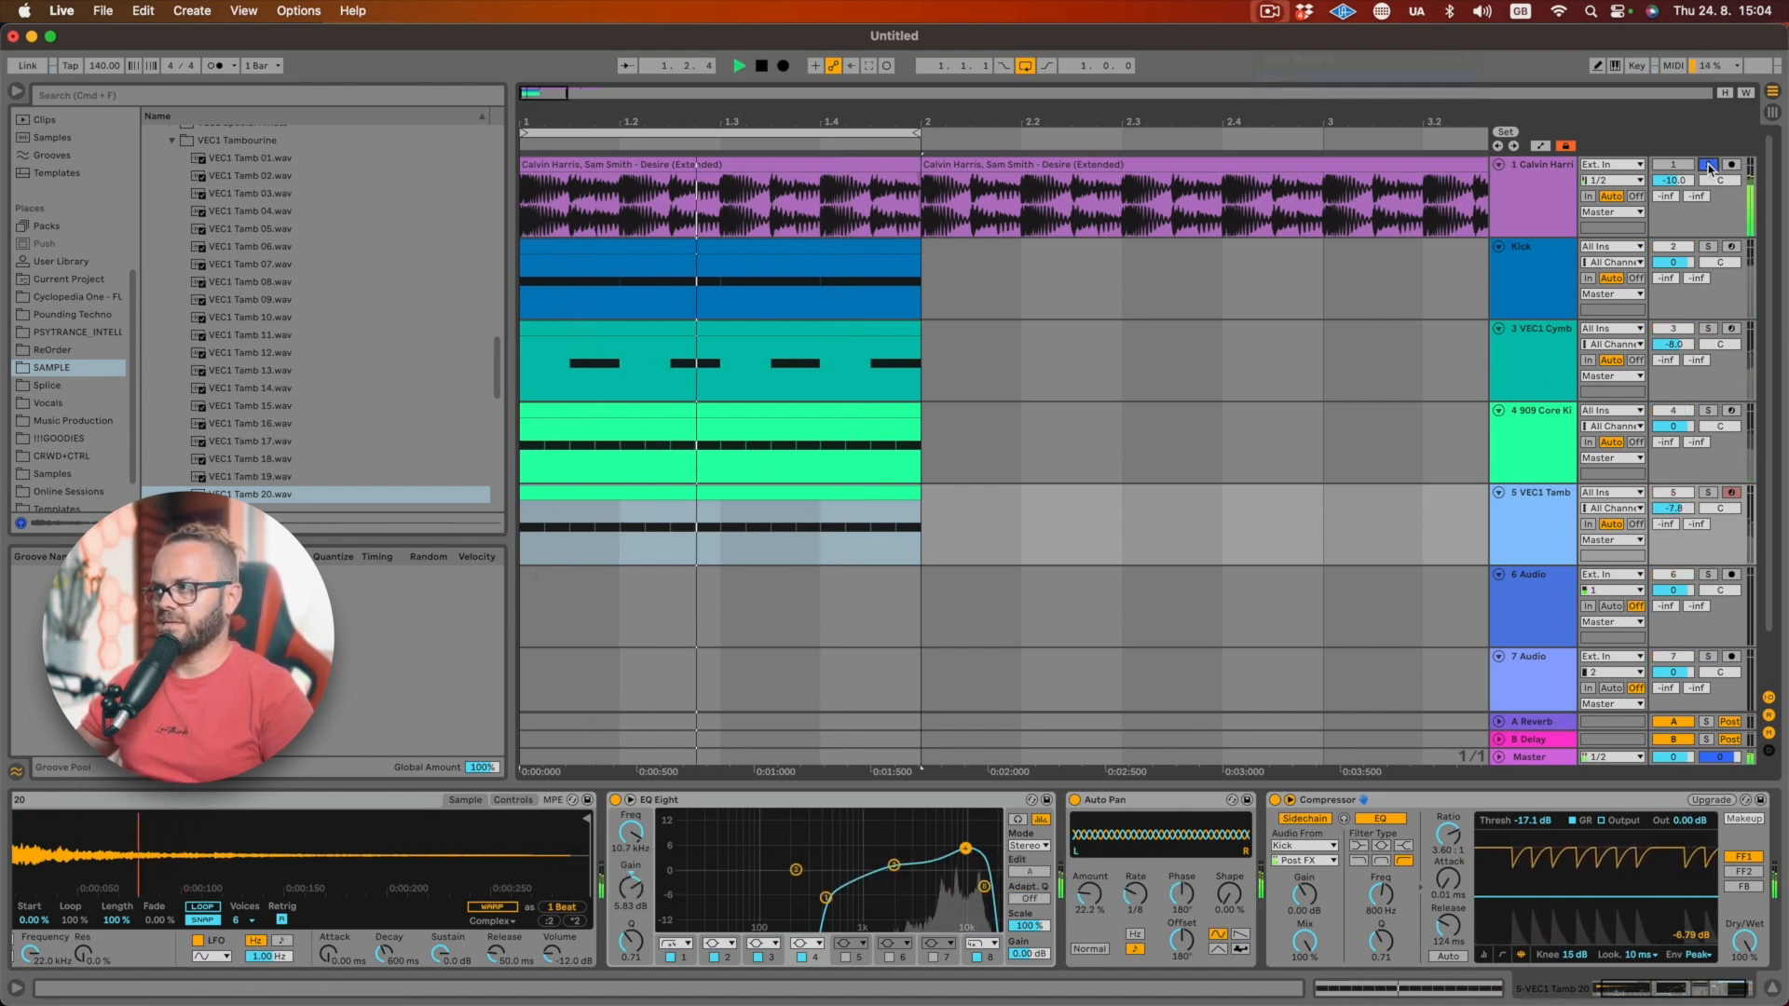
click(1708, 166)
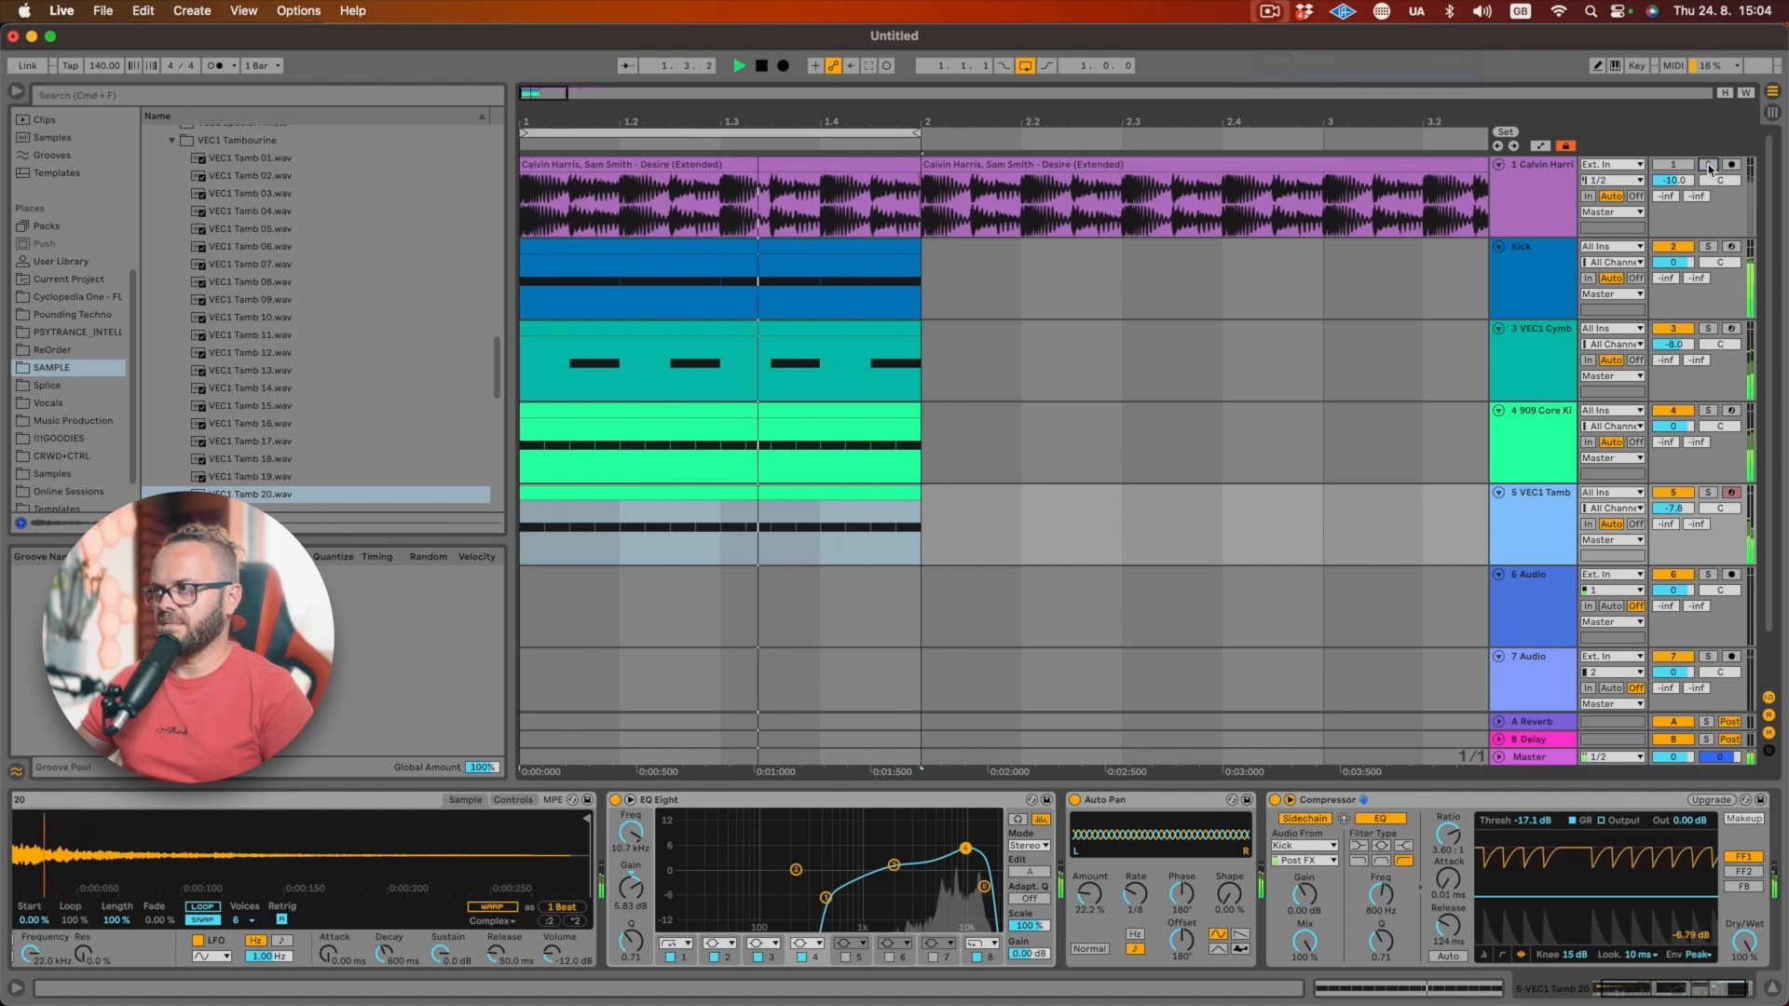
click(1708, 168)
key(space)
- Lower the 909 Core Kit and tambourine tracks together, to -8.0 dB and -15.8 dB
click(1667, 466)
shift+click(1667, 545)
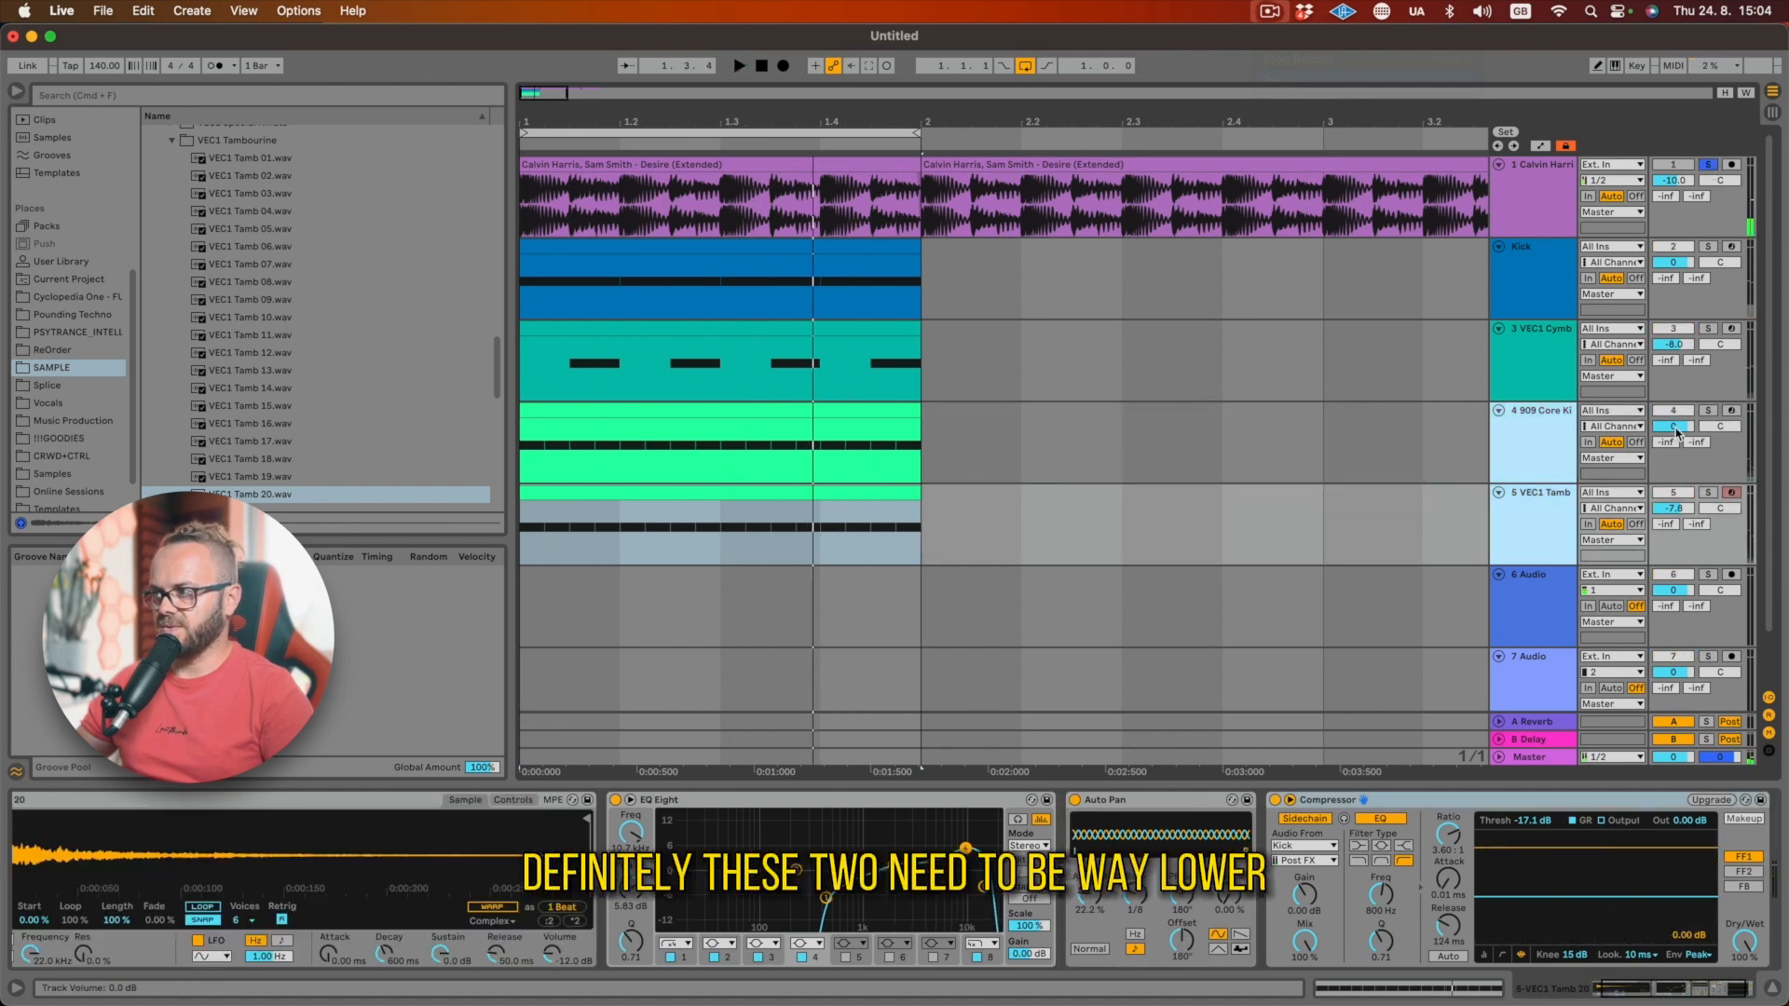
click(1677, 432)
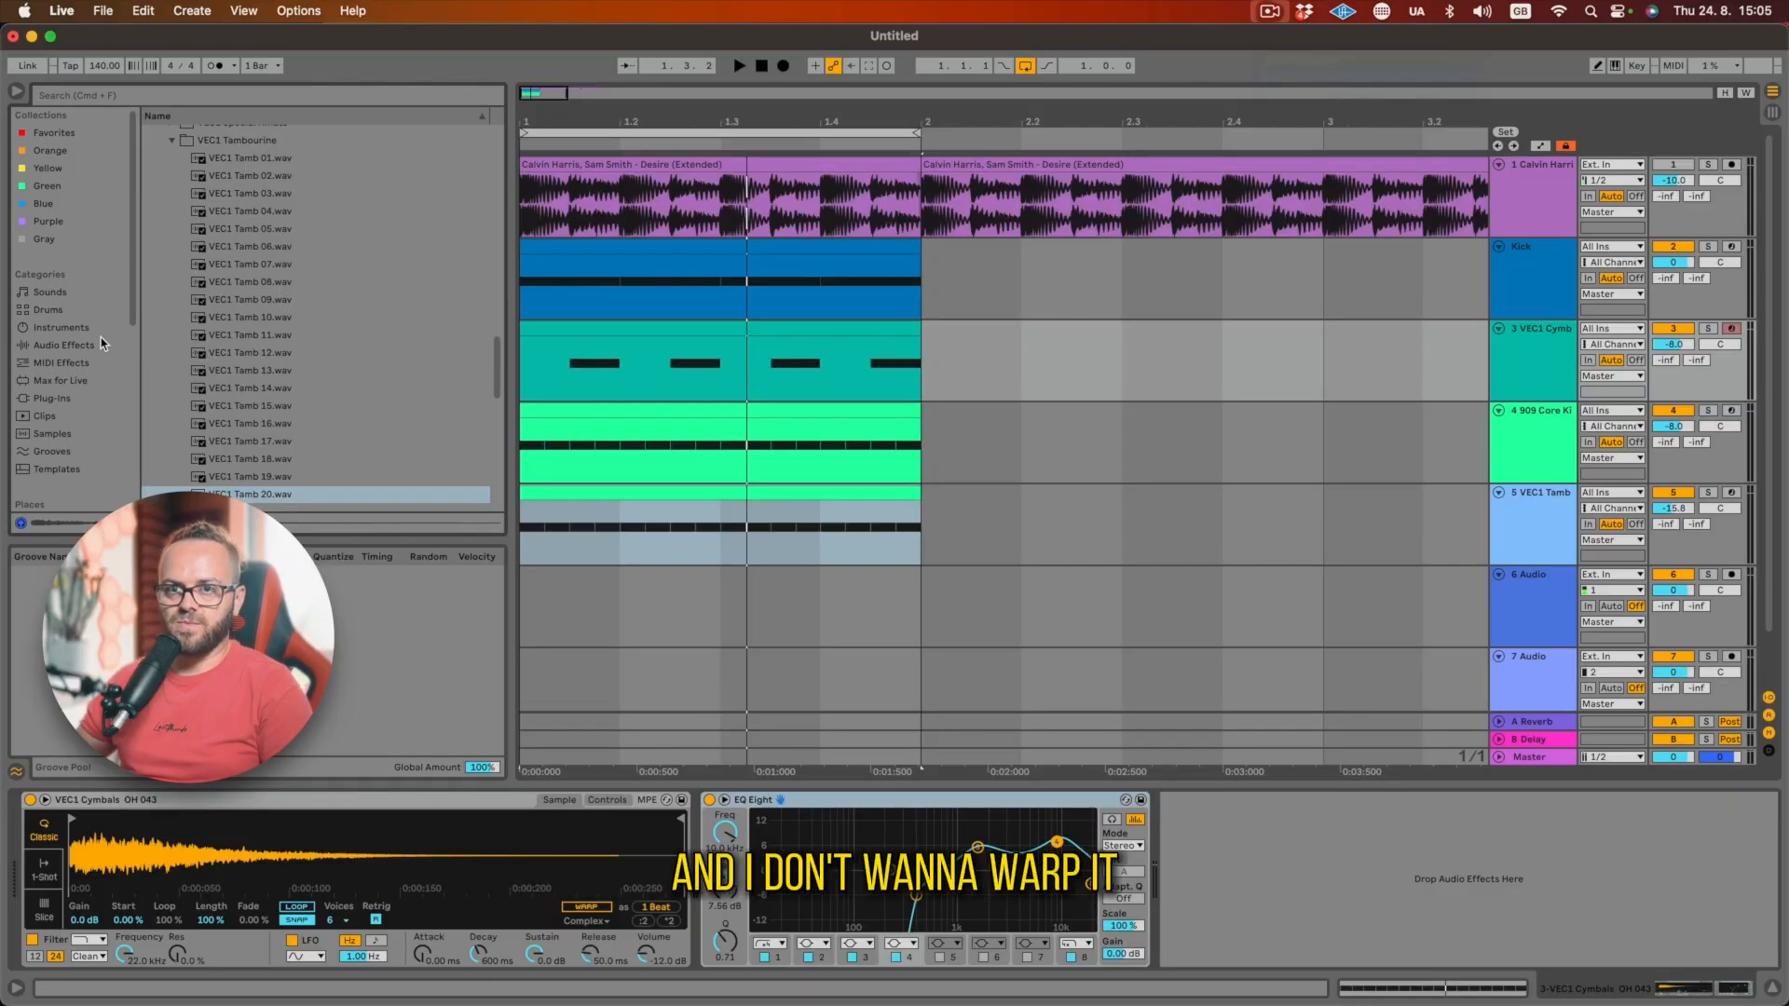
- Add a Delay before the open hat's EQ Eight with 25 % feedback and 15 % dry/wet, and play the loop
click(97, 331)
click(101, 344)
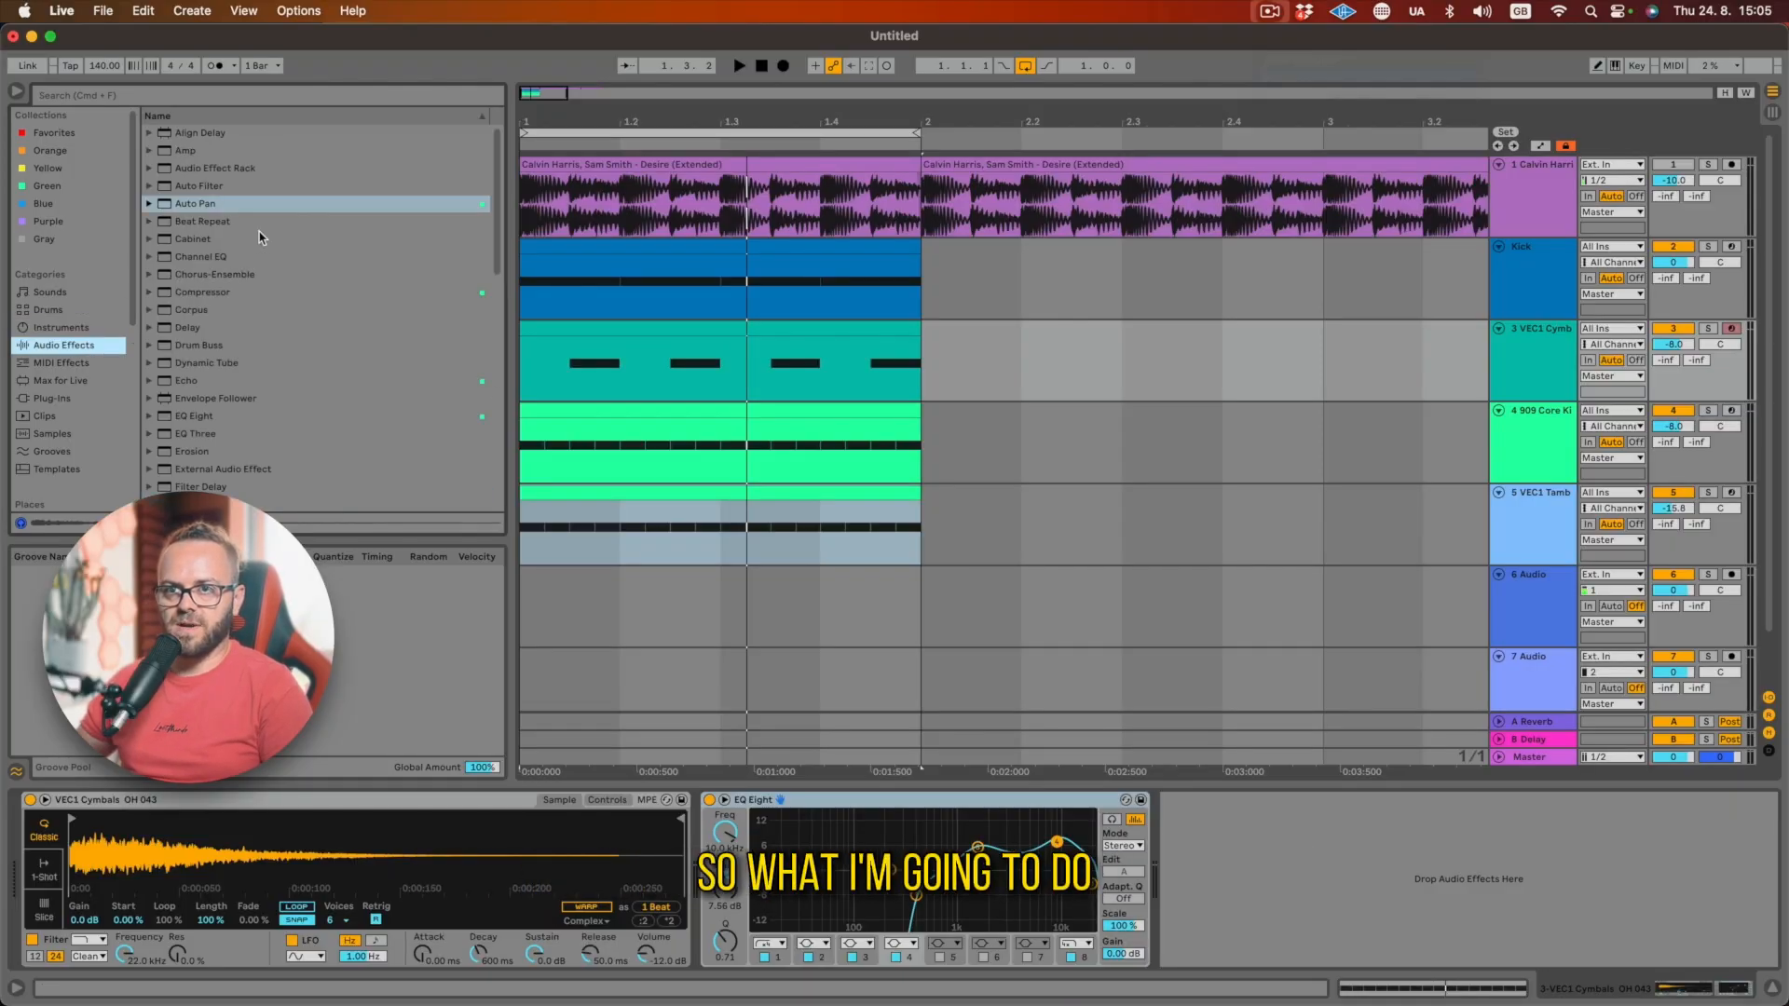
click(194, 327)
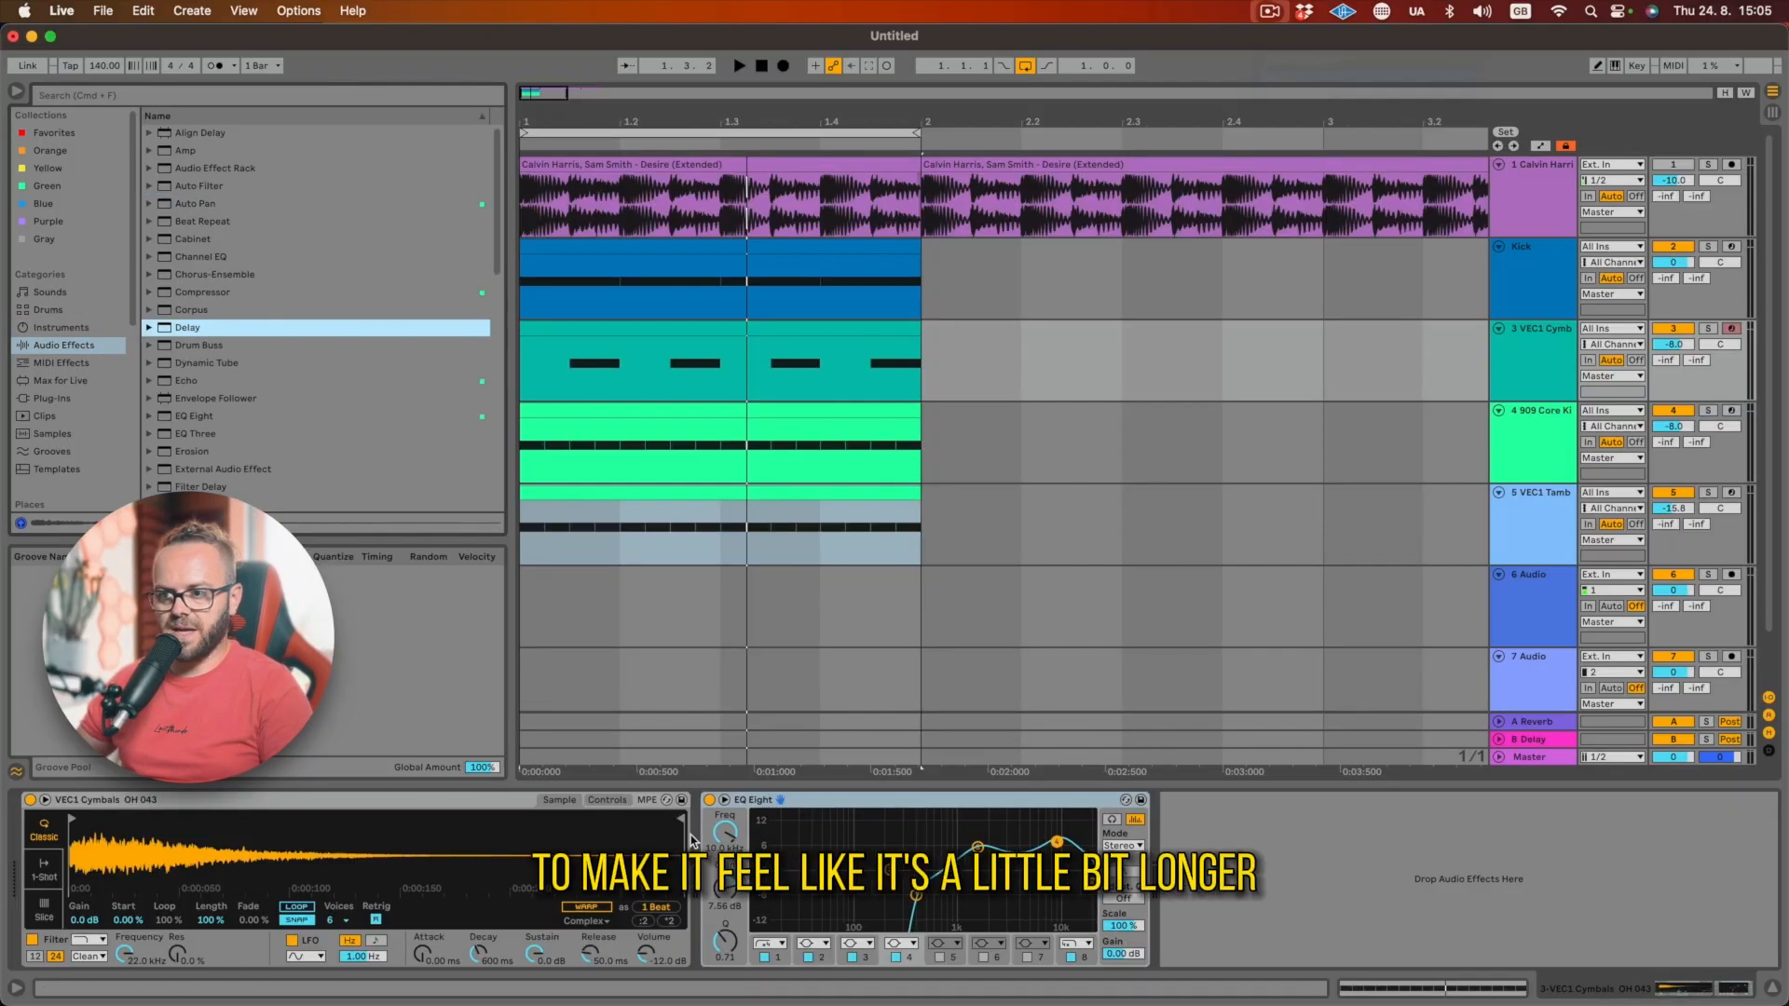
drag(494, 541, 769, 895)
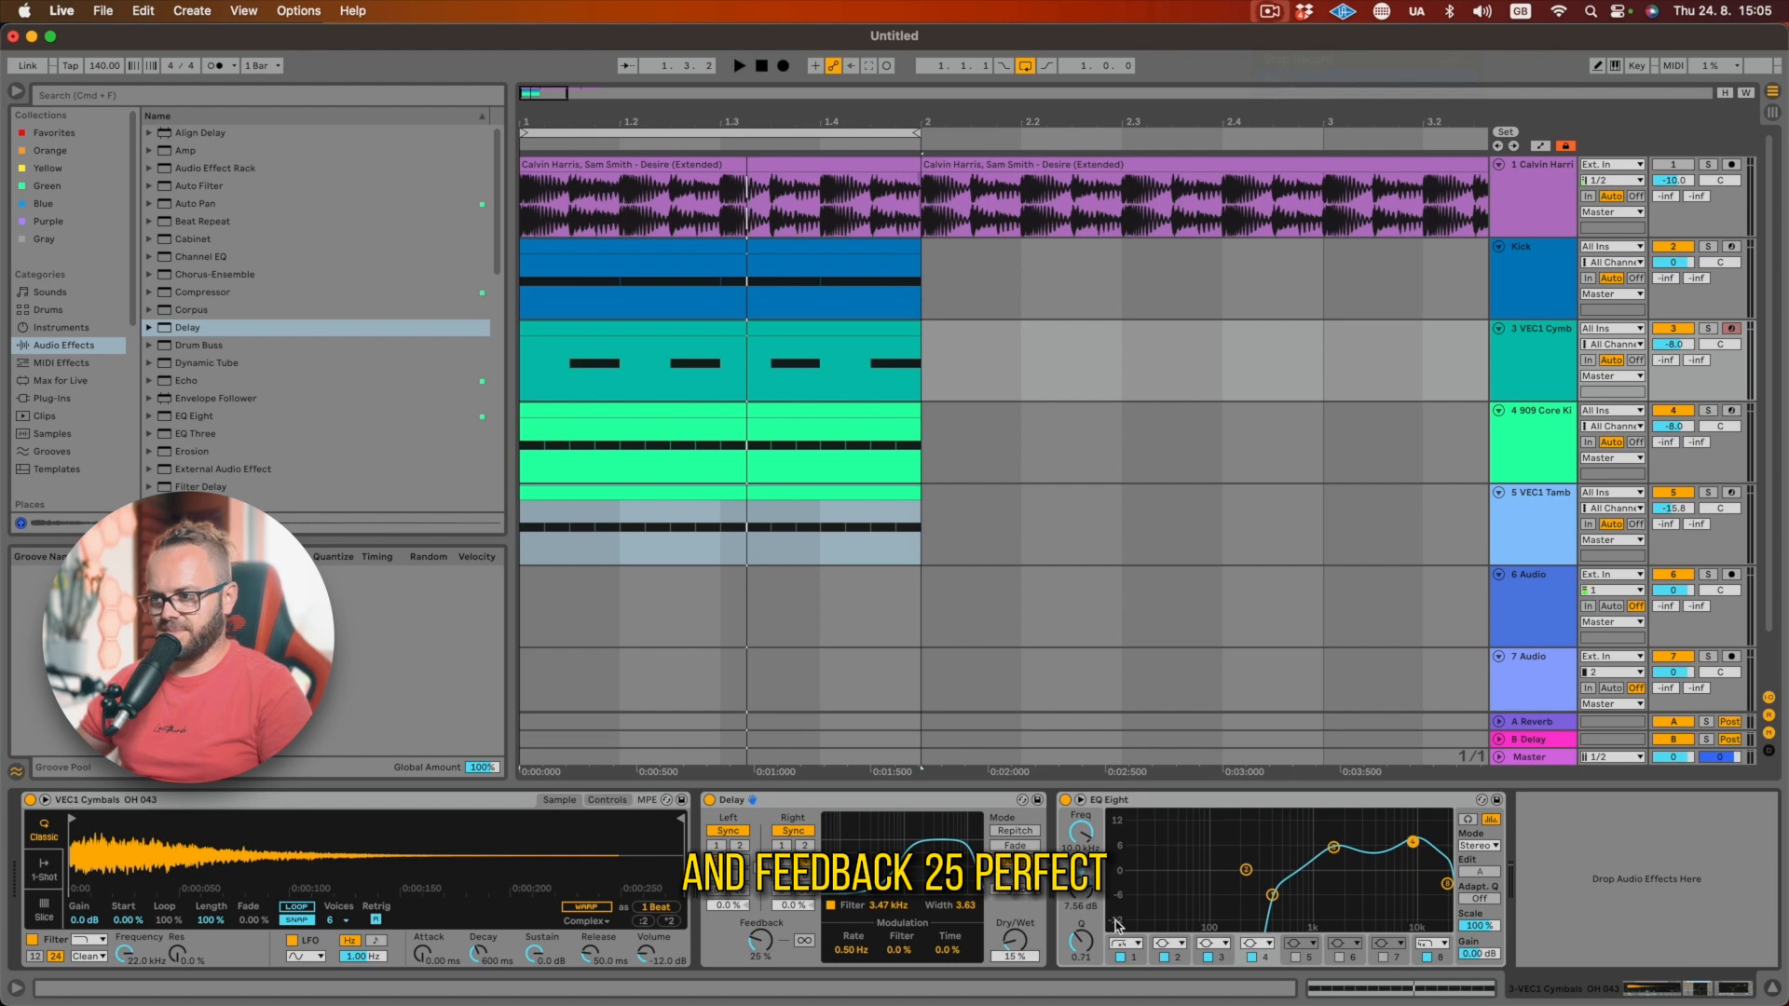
key(space)
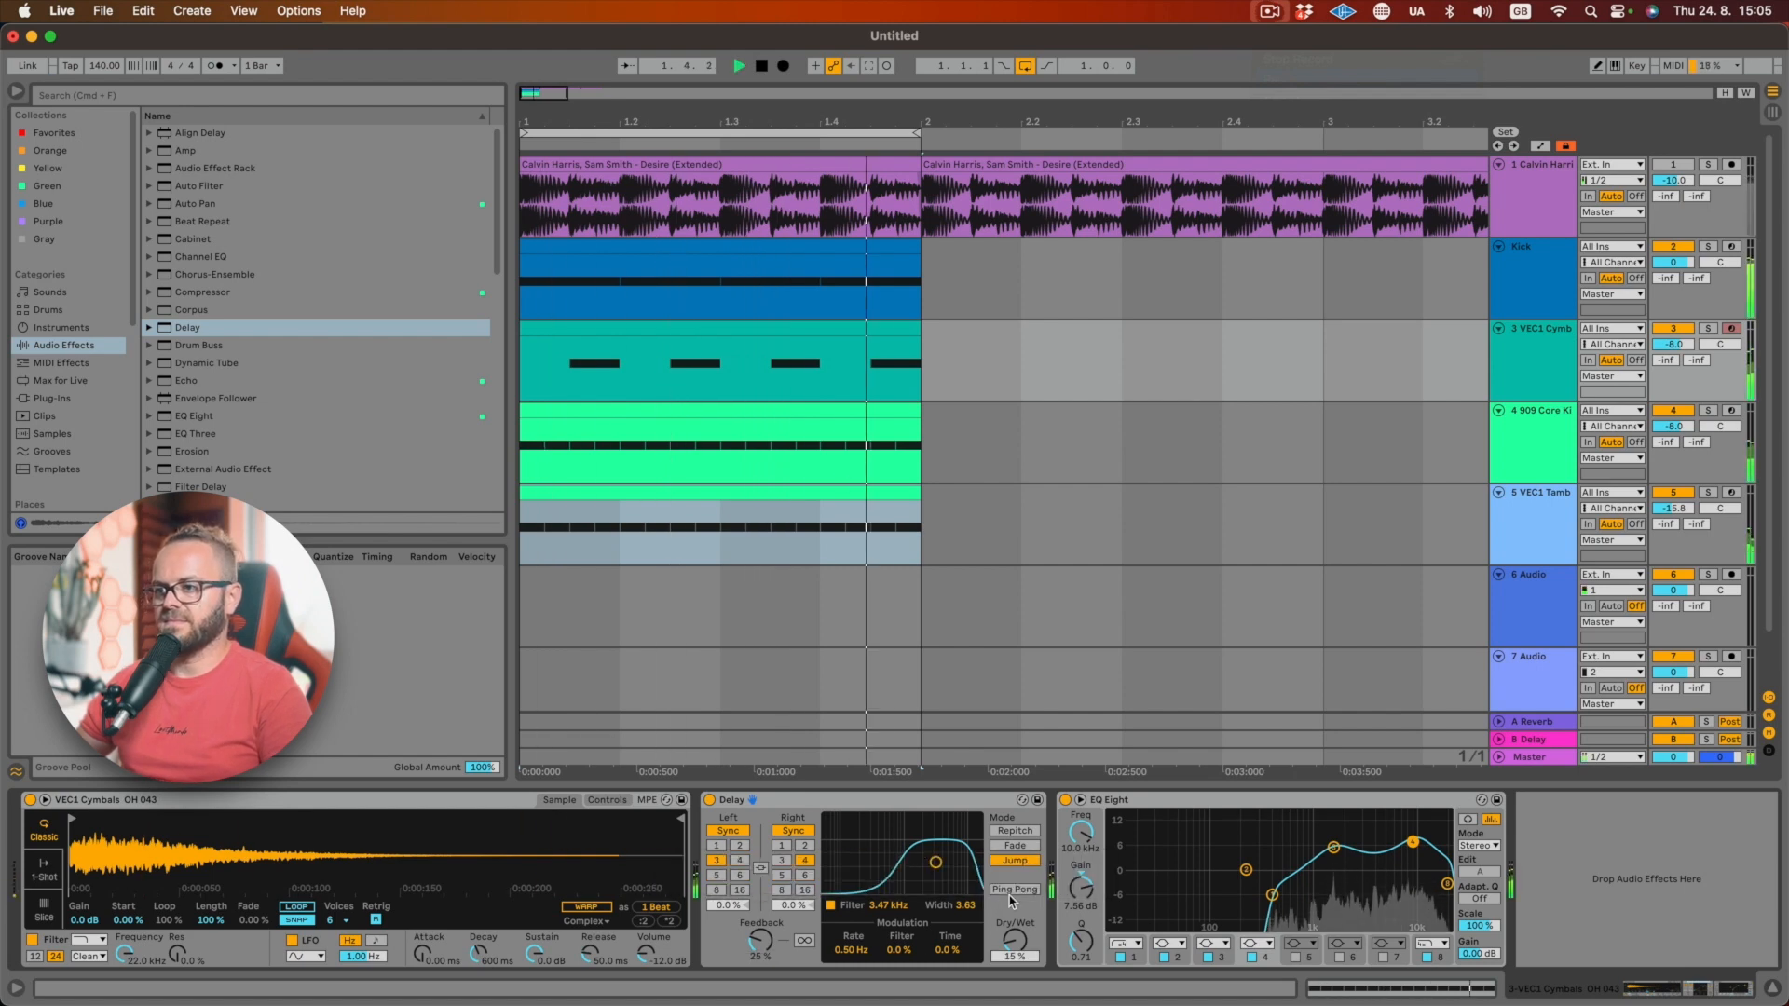
key(space)
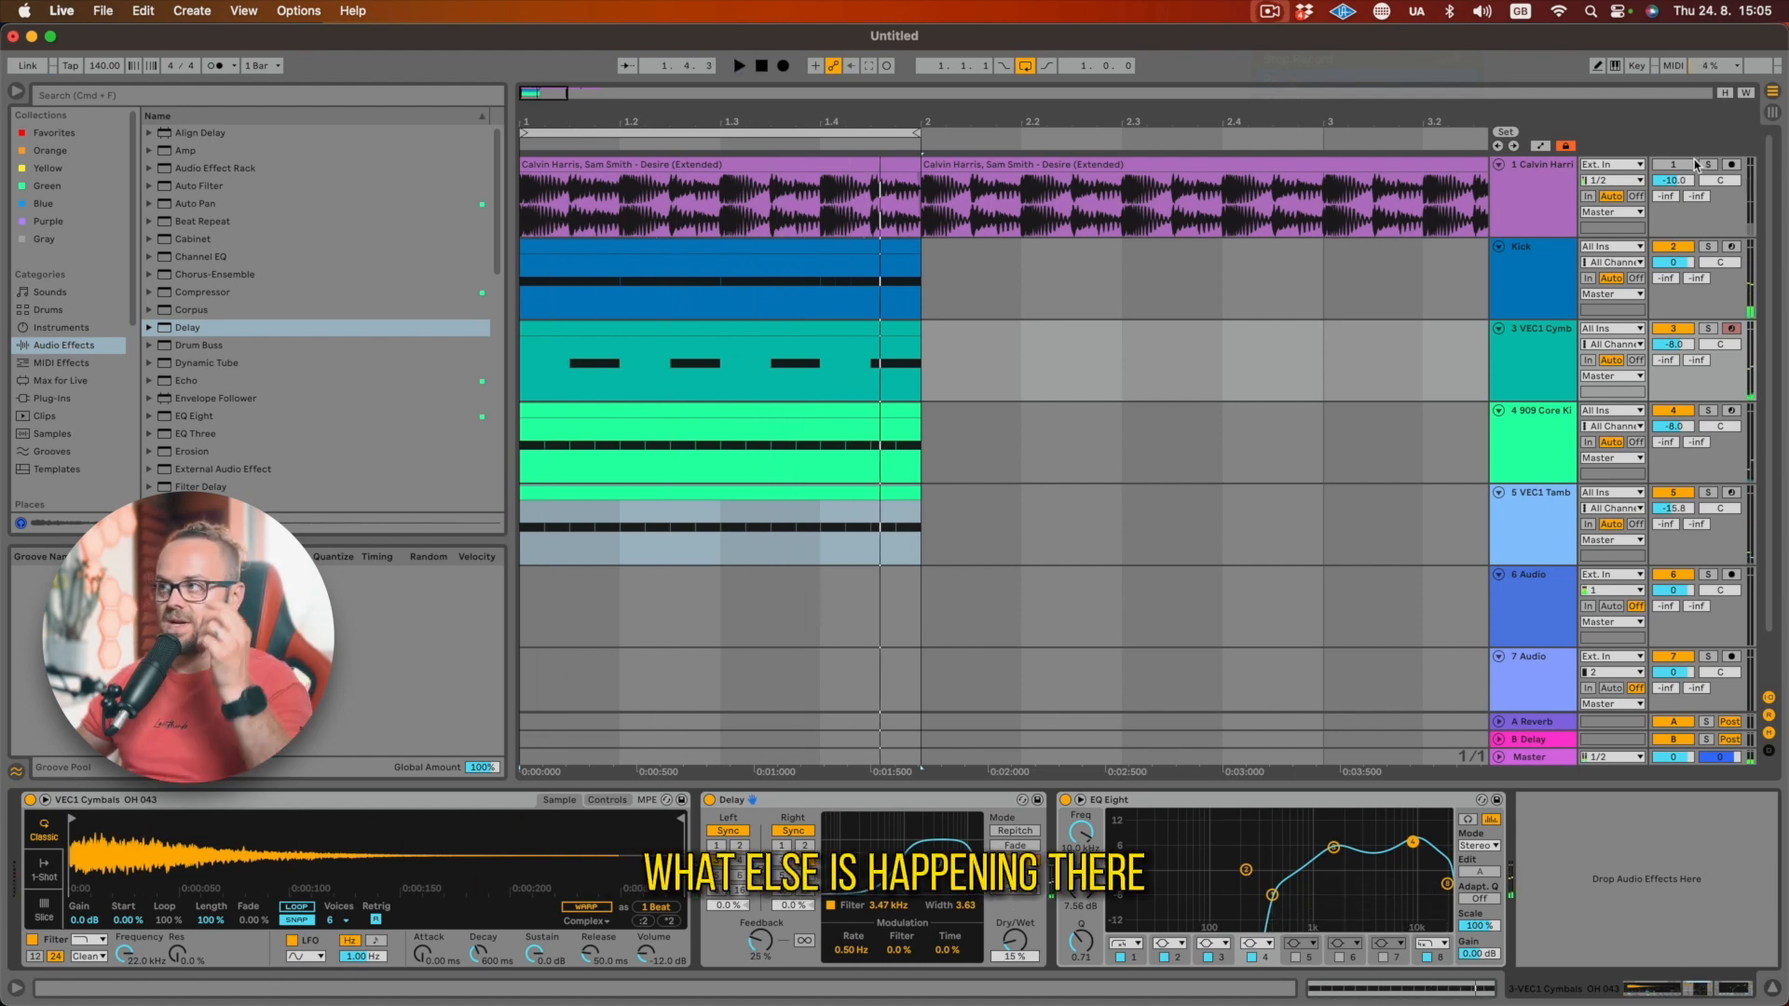
- Play the soloed reference track, and open the 909 Core Kit clip's notes for editing
click(1707, 165)
key(space)
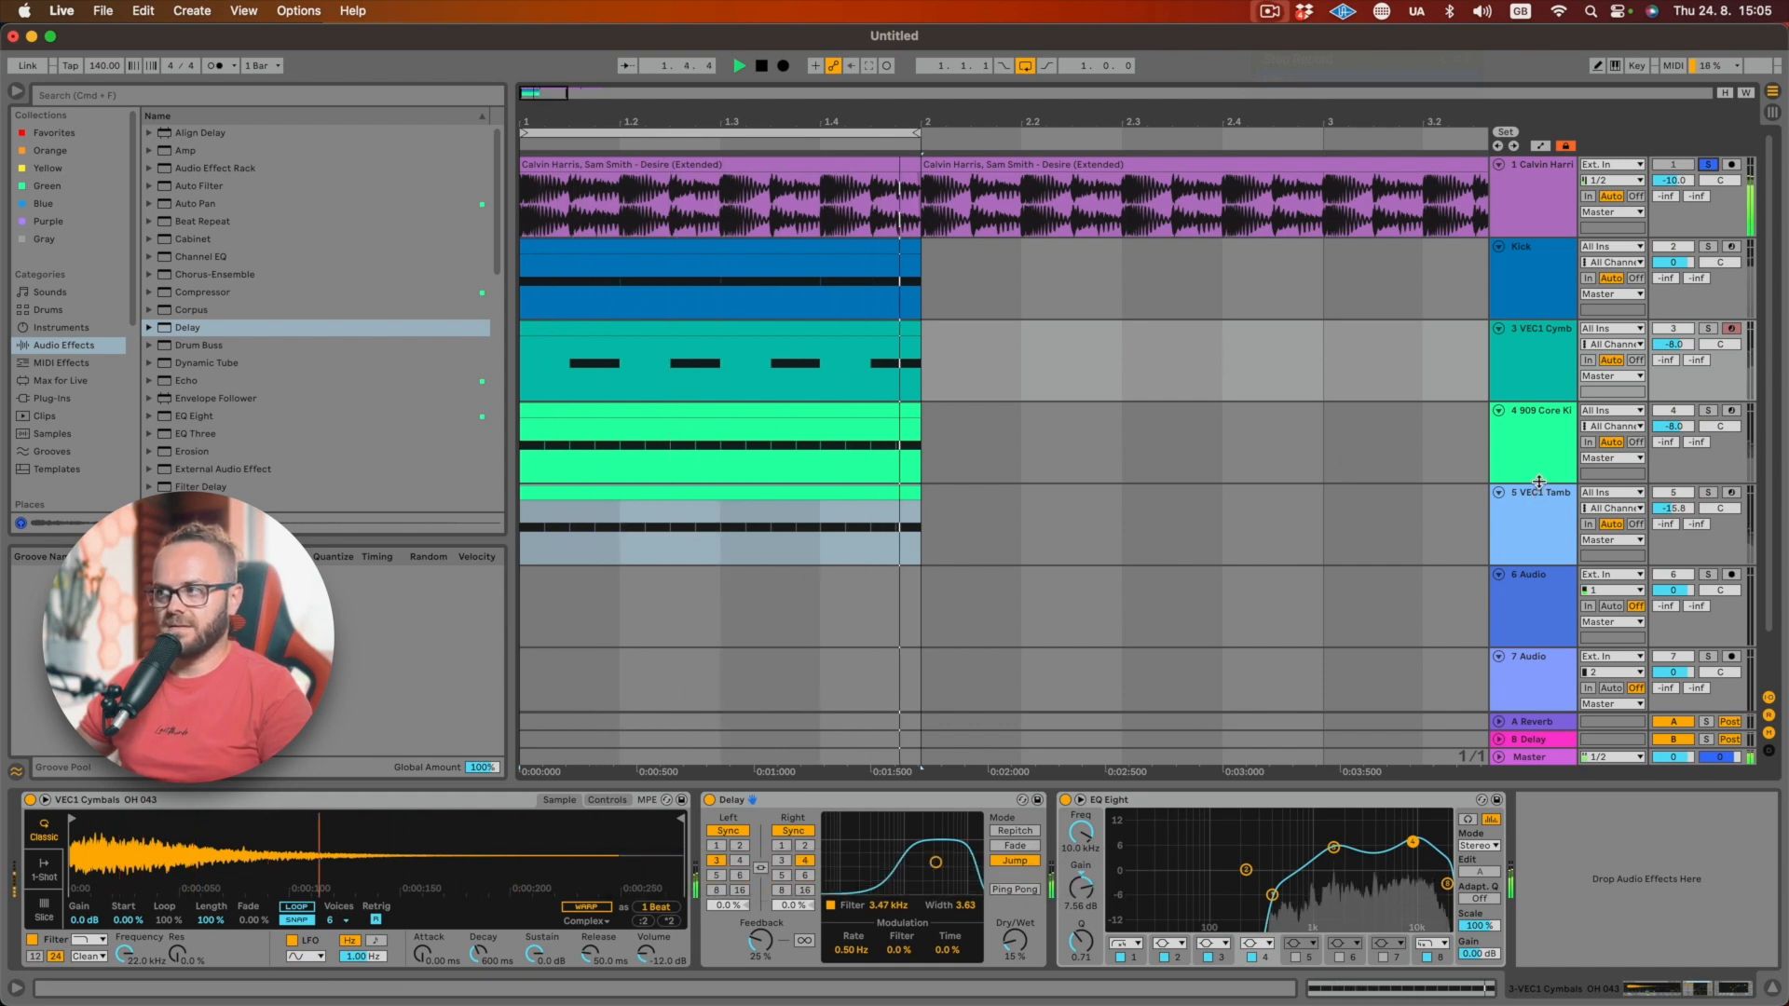
click(635, 451)
key(space)
double_click(634, 451)
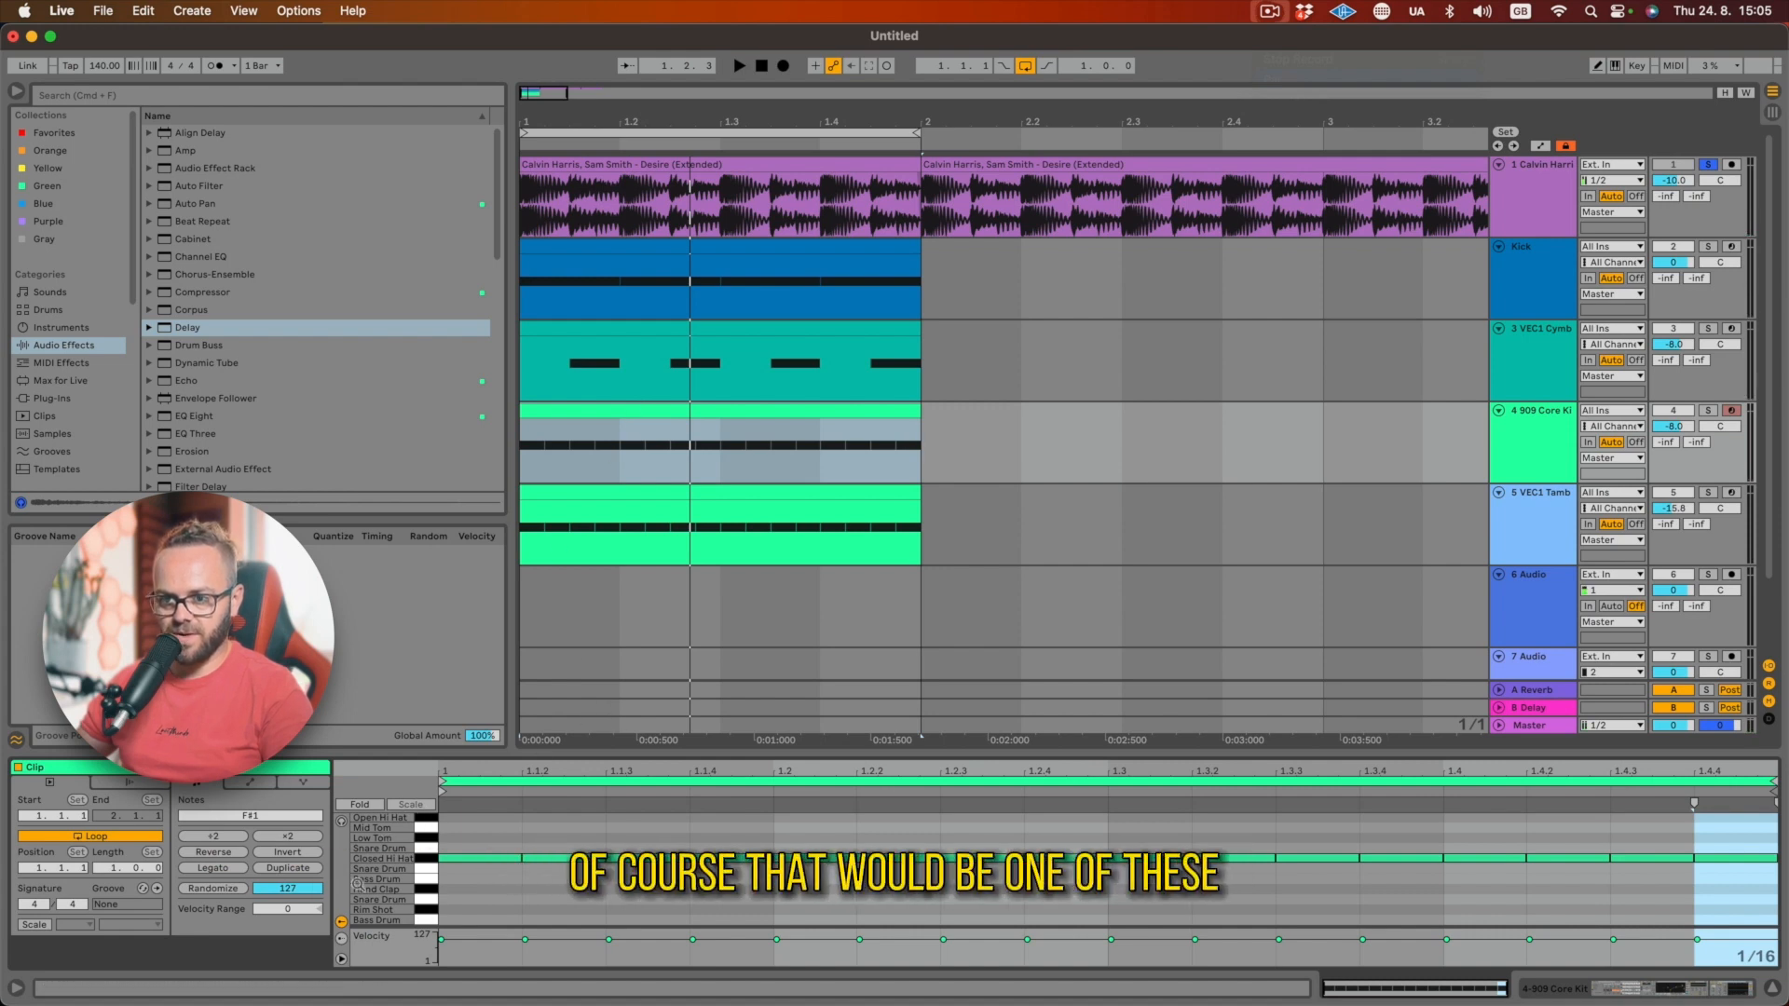
- Preview the 909 kit's crash, and draw a C#2 crash note lasting the whole bar in the clip
click(429, 841)
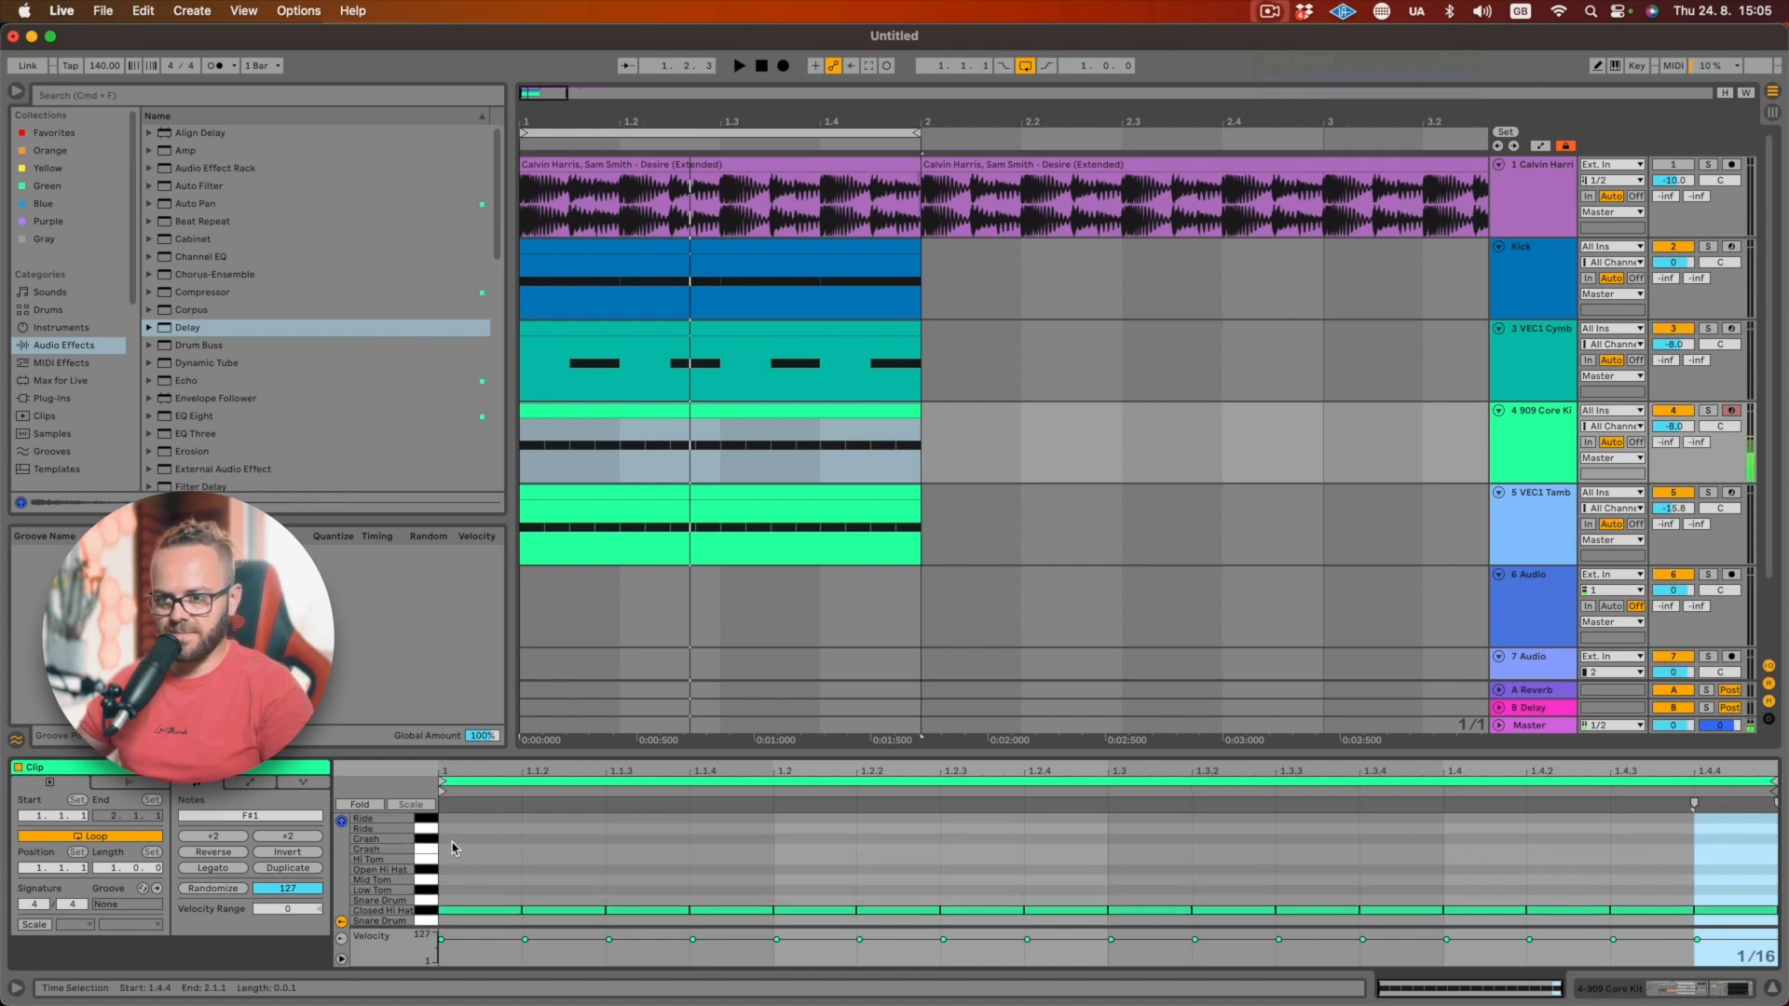
double_click(452, 842)
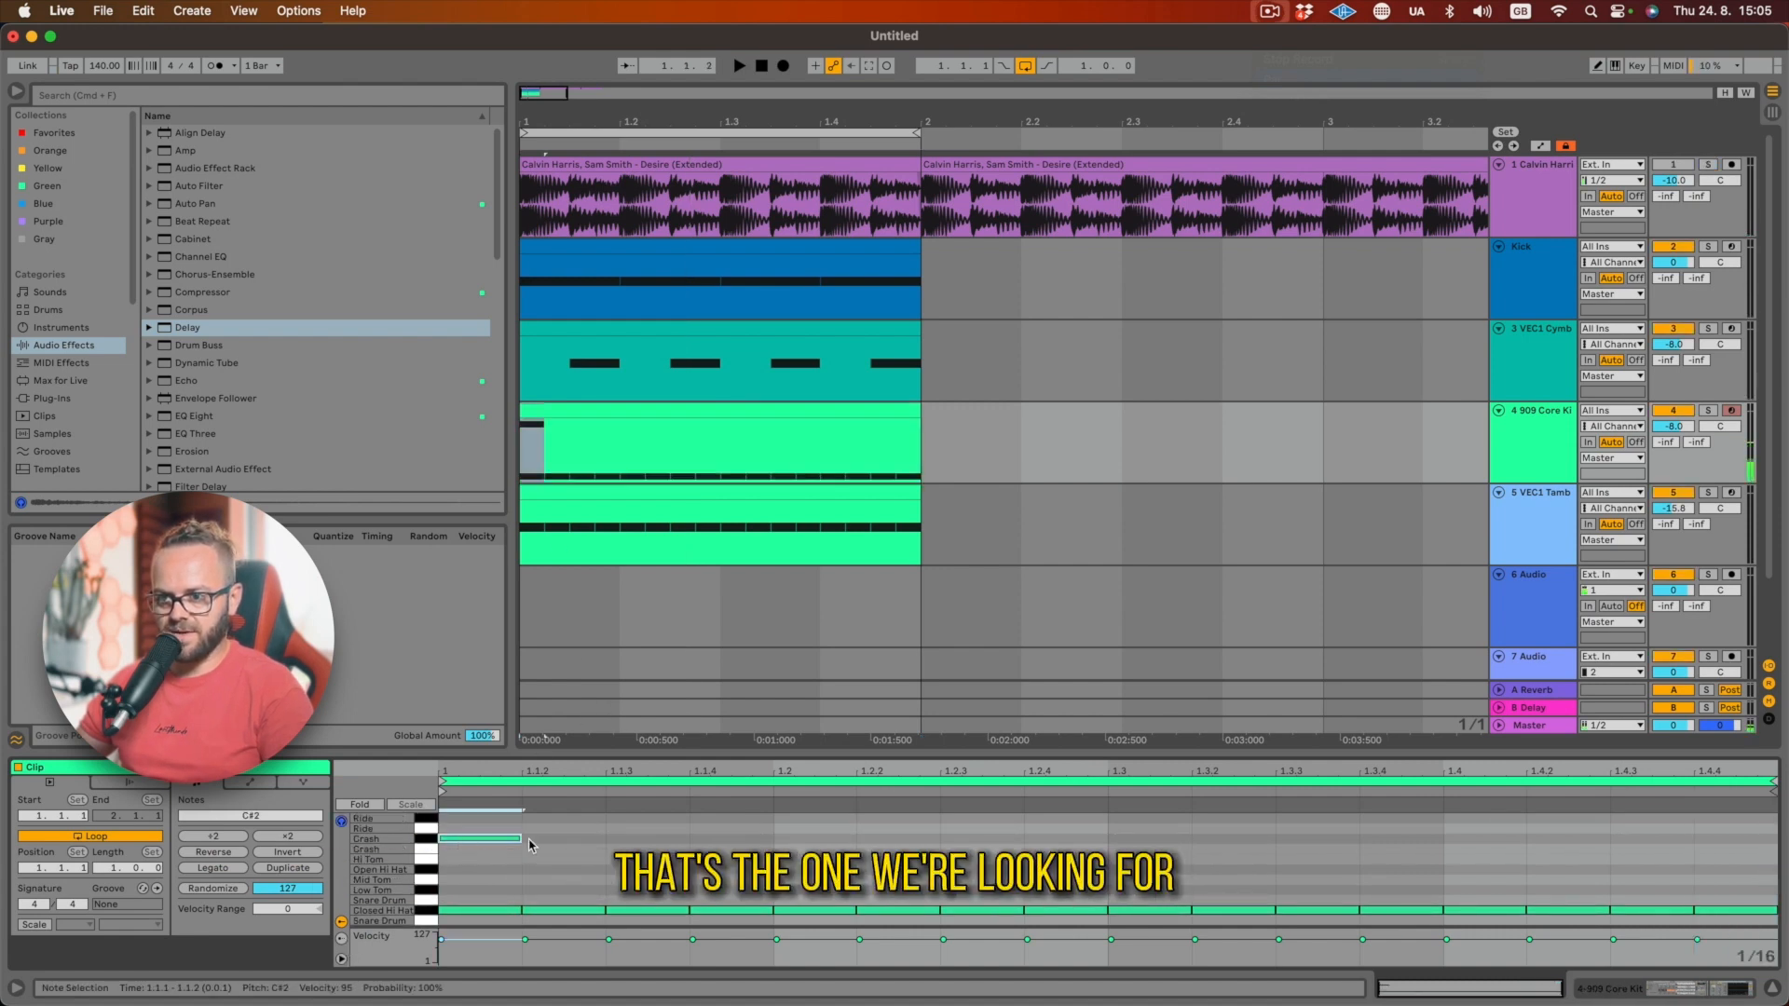
drag(520, 839, 1775, 840)
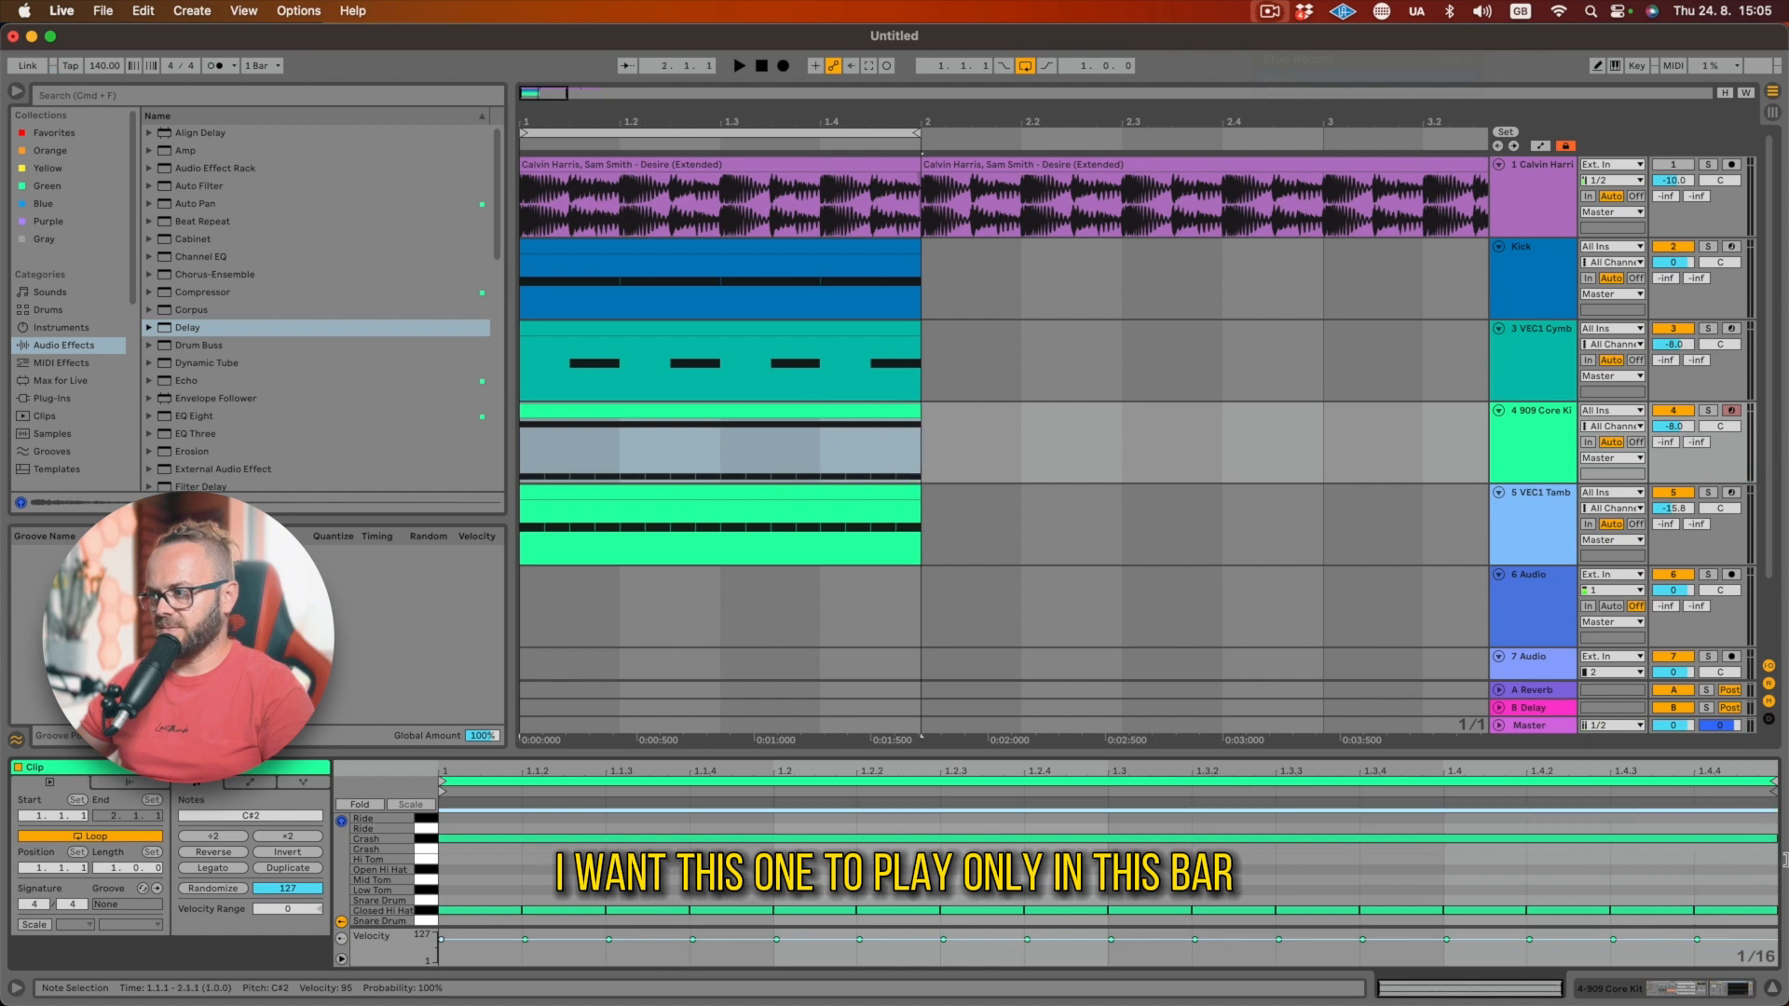
- Duplicate the 909 Core Kit clip into bar 2, keeping the crash note only in the first bar
click(803, 408)
key(super+d)
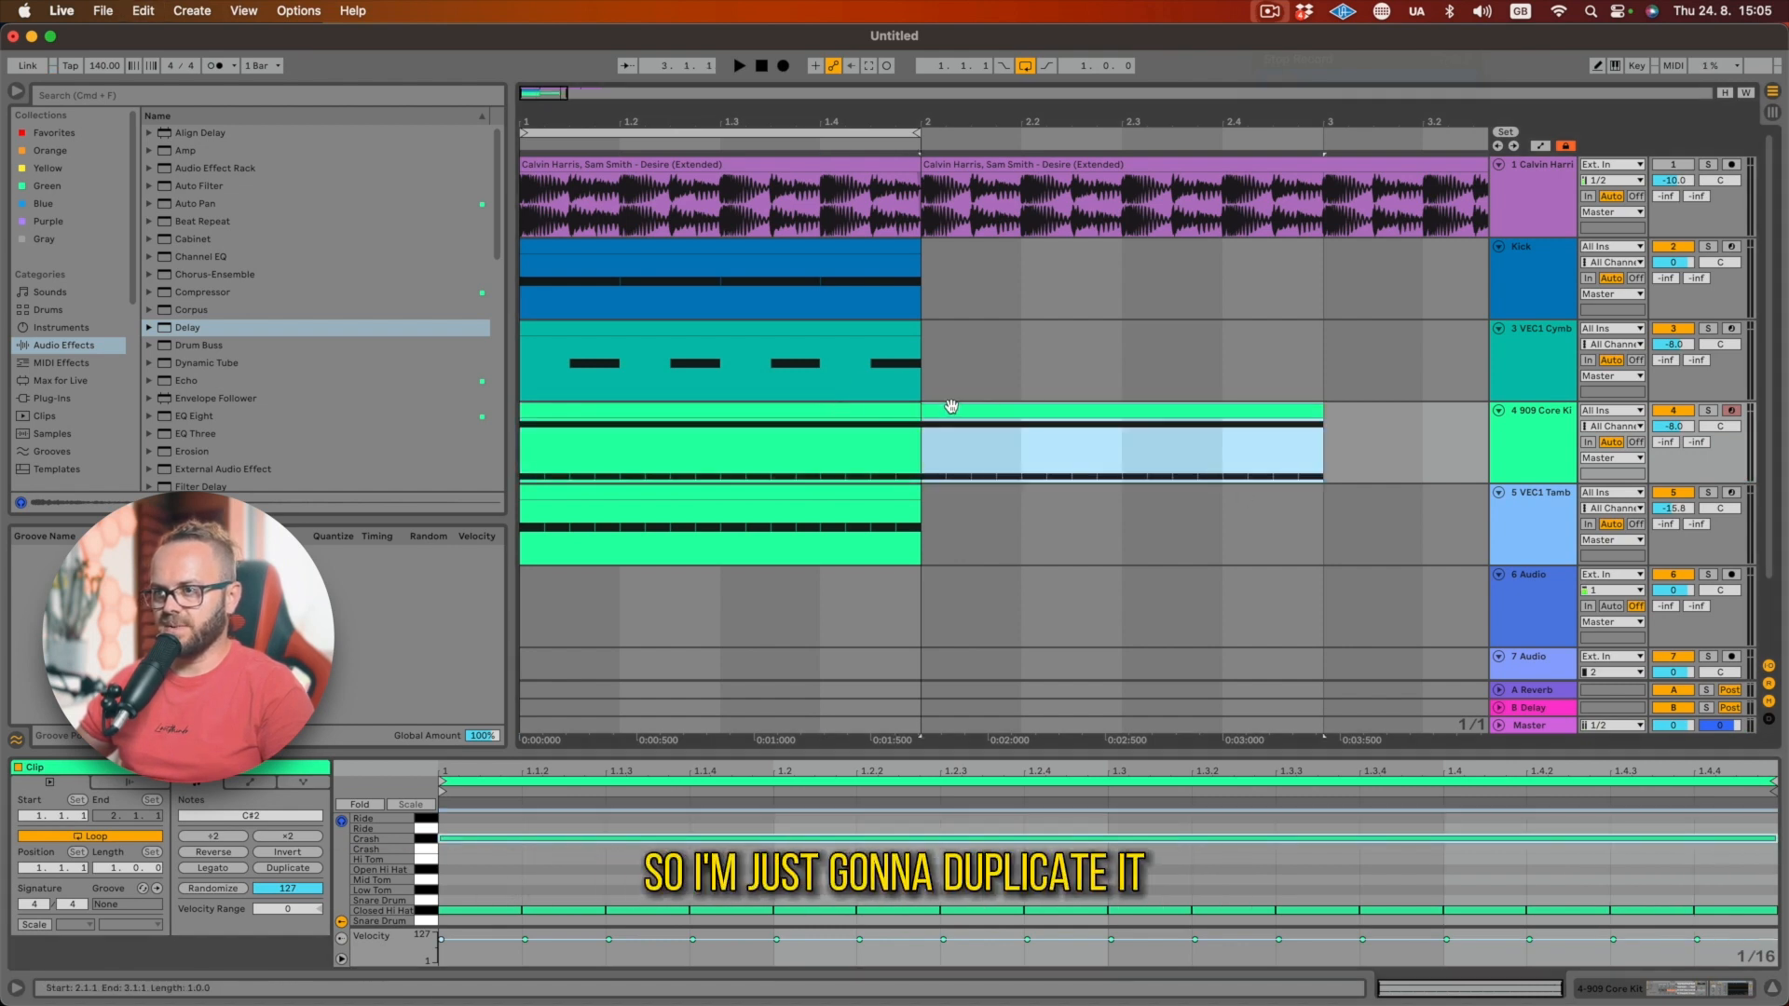
click(343, 790)
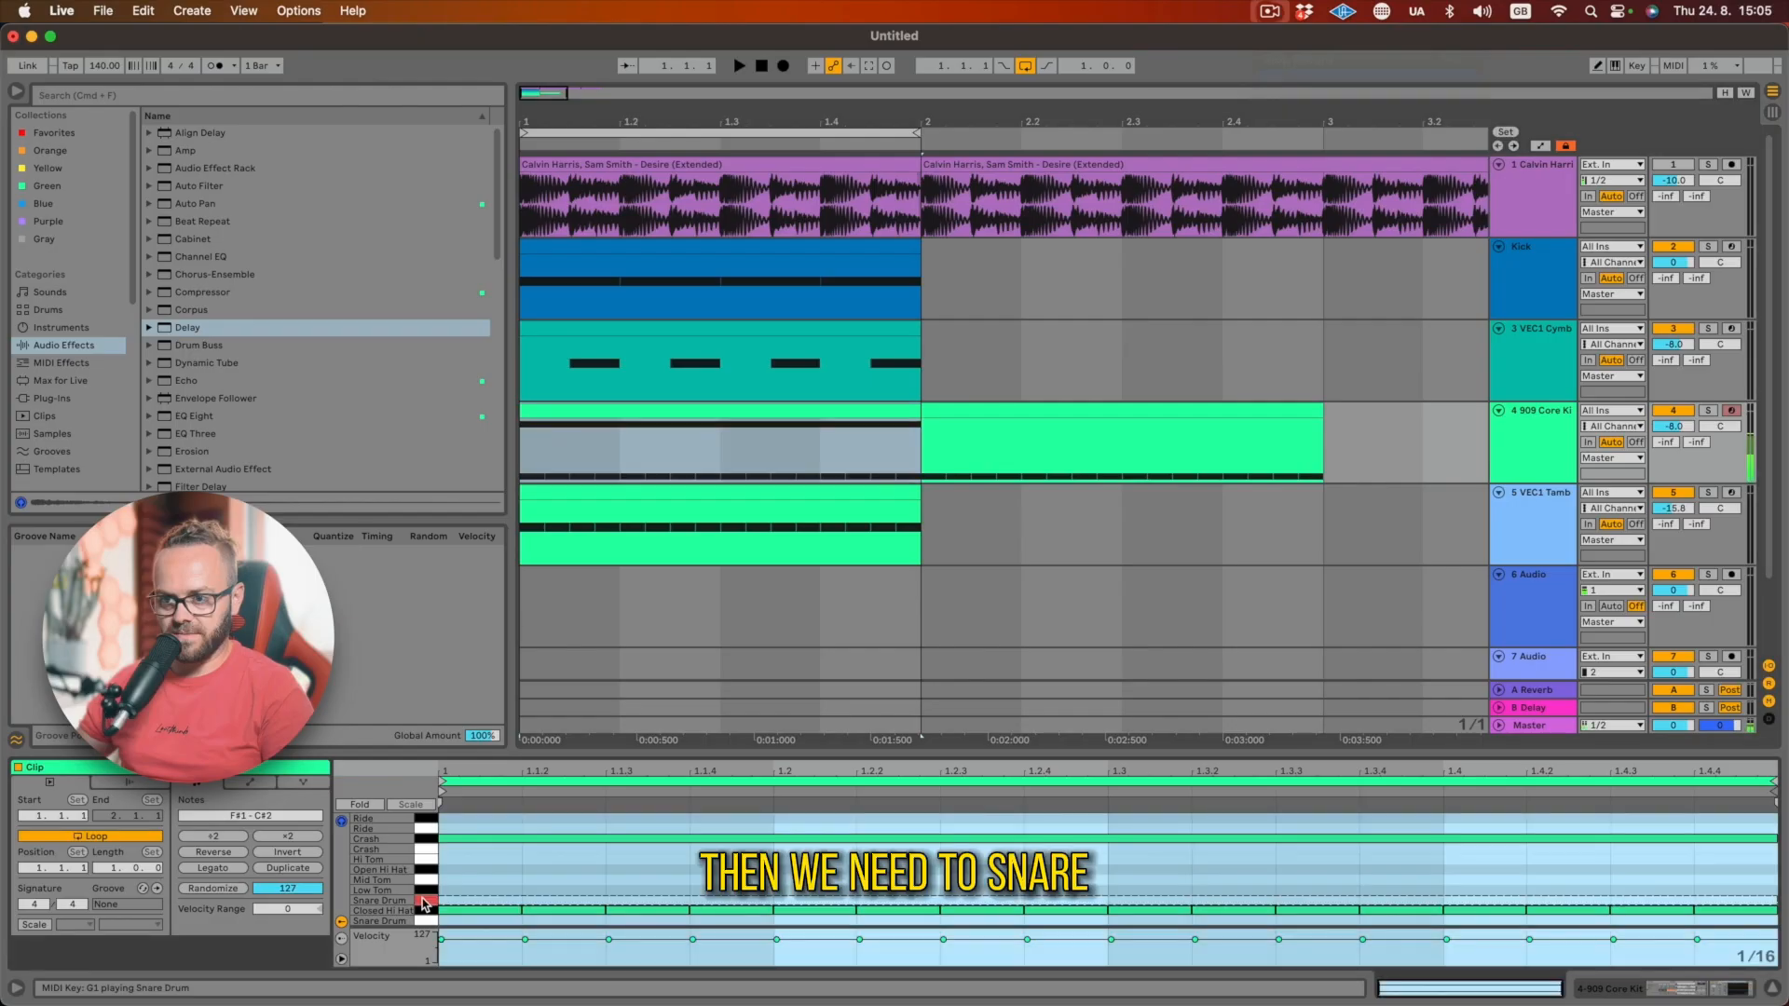
- Preview the G1 snare drum, and draw one-beat snare notes on beats 2 and 4 of the first 909 clip
click(427, 903)
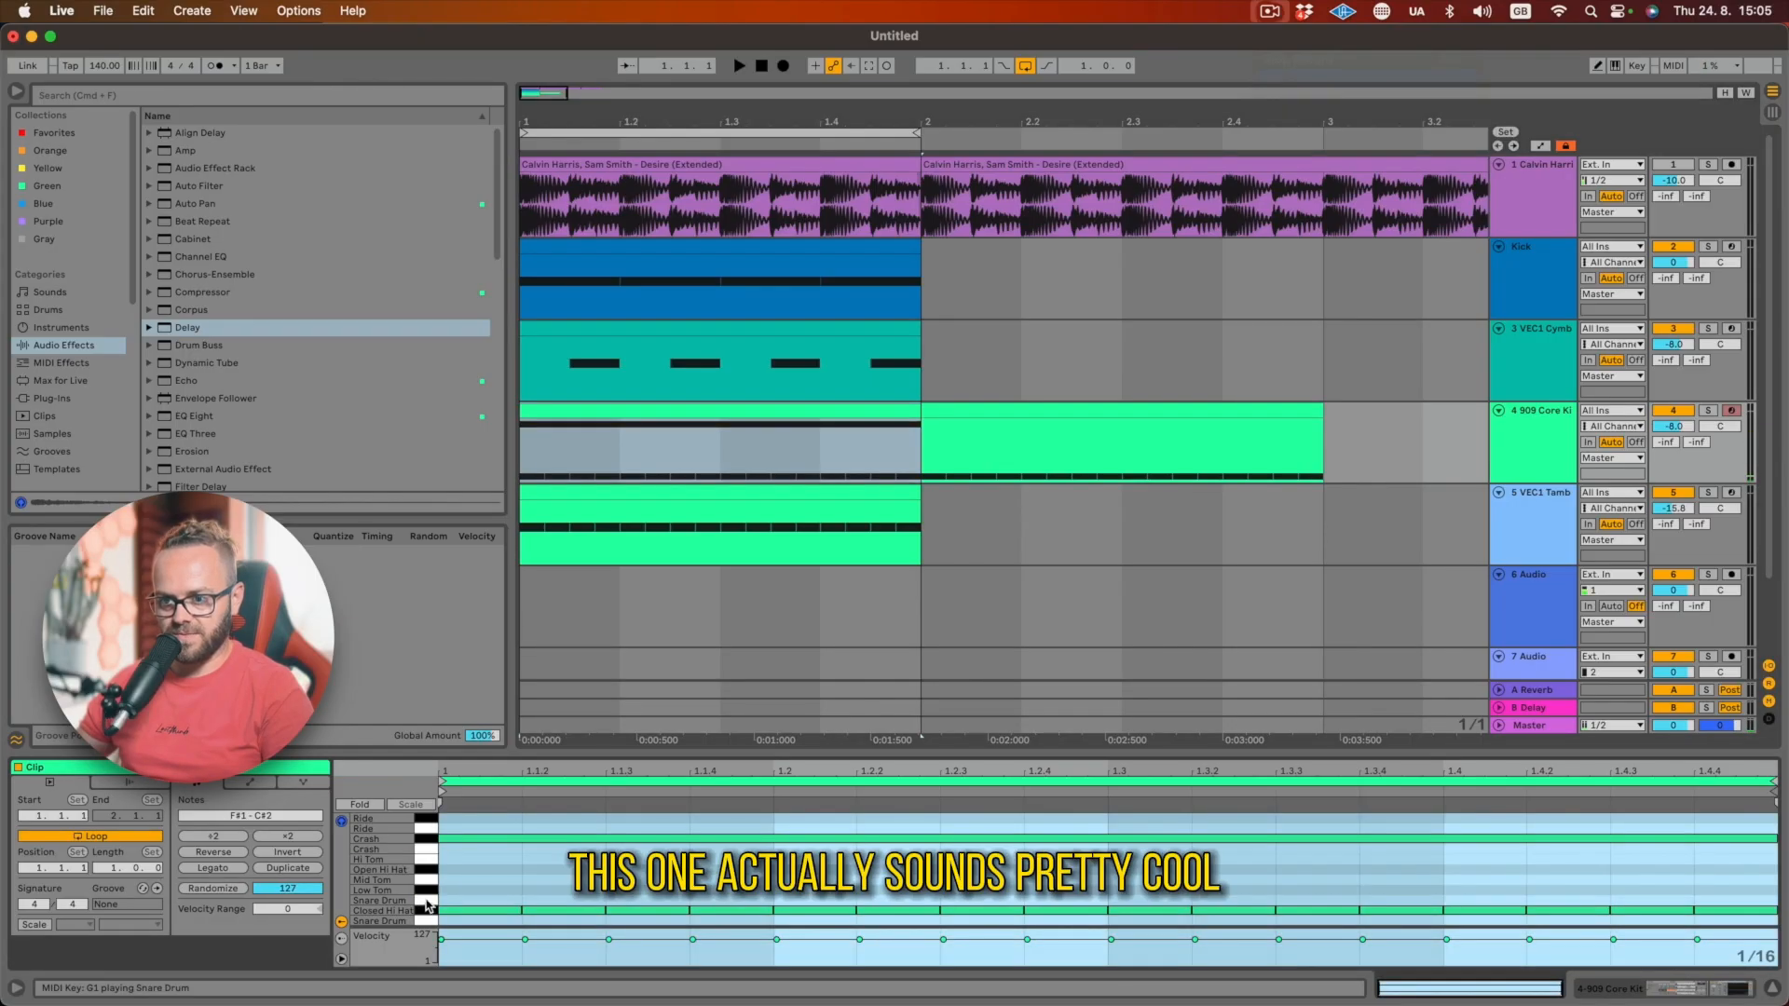
double_click(824, 901)
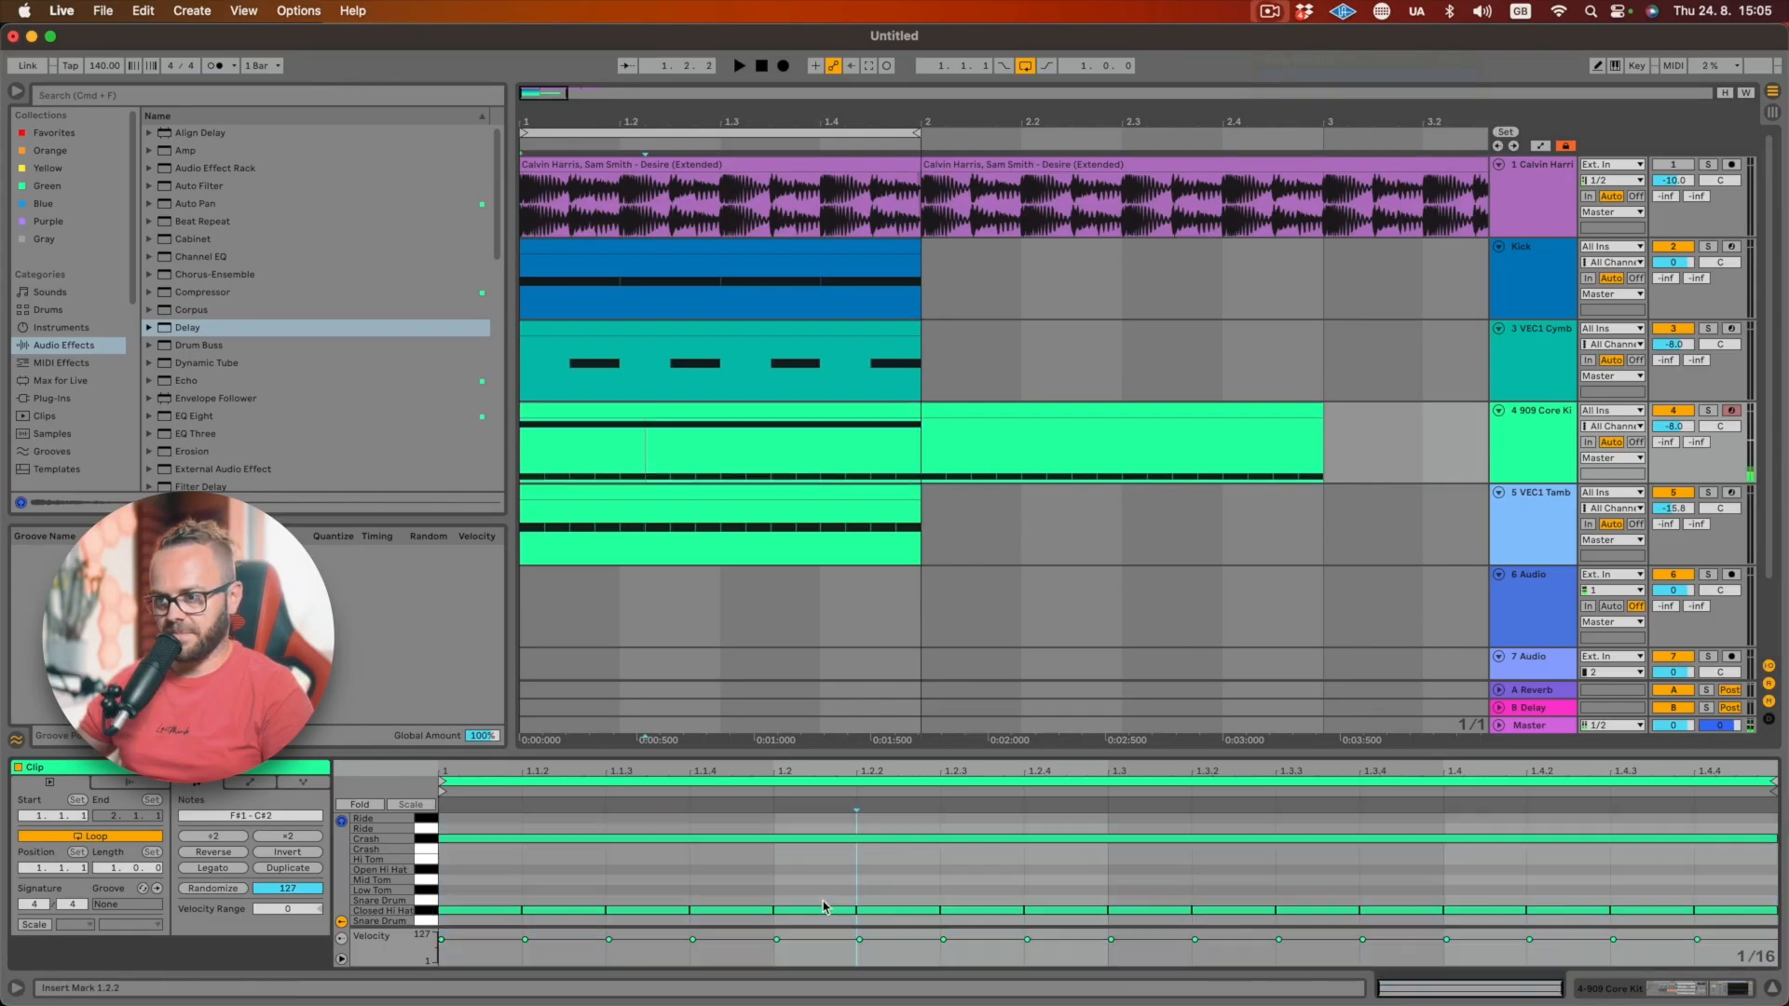
drag(855, 901, 1109, 900)
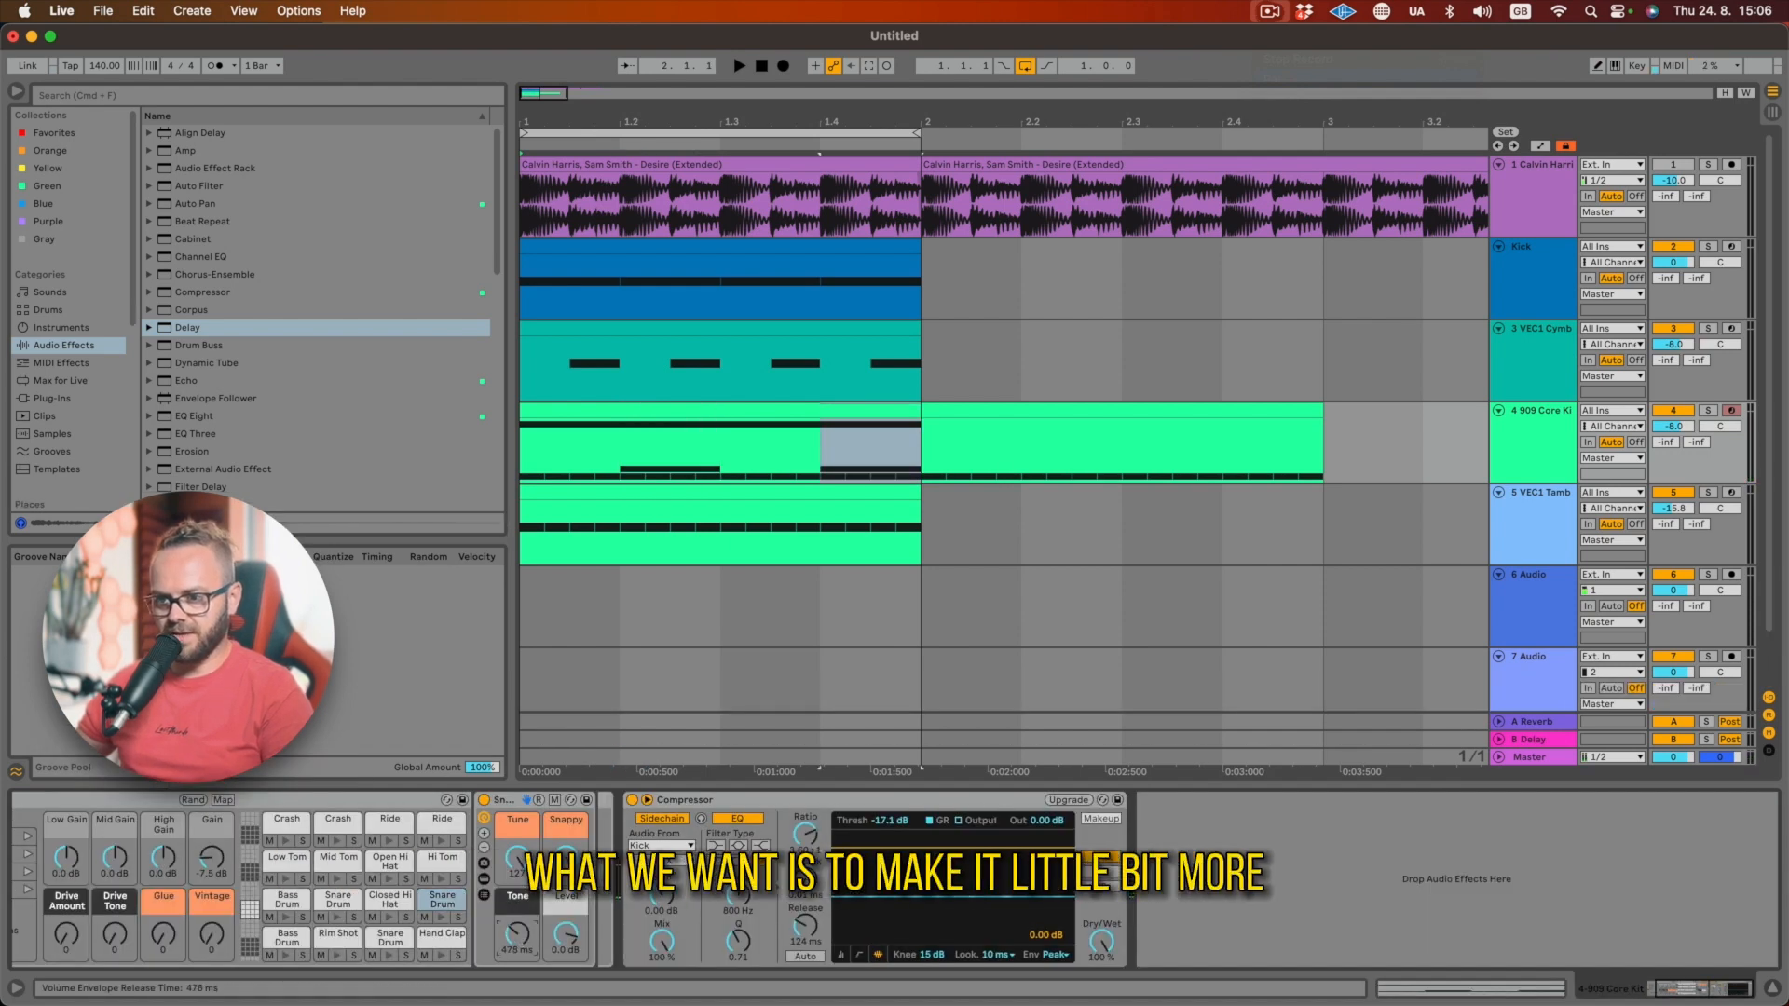
- Set the snare drum's Tune to 37 and its Tone to about 2.65 s, previewing the sound
drag(517, 934, 517, 902)
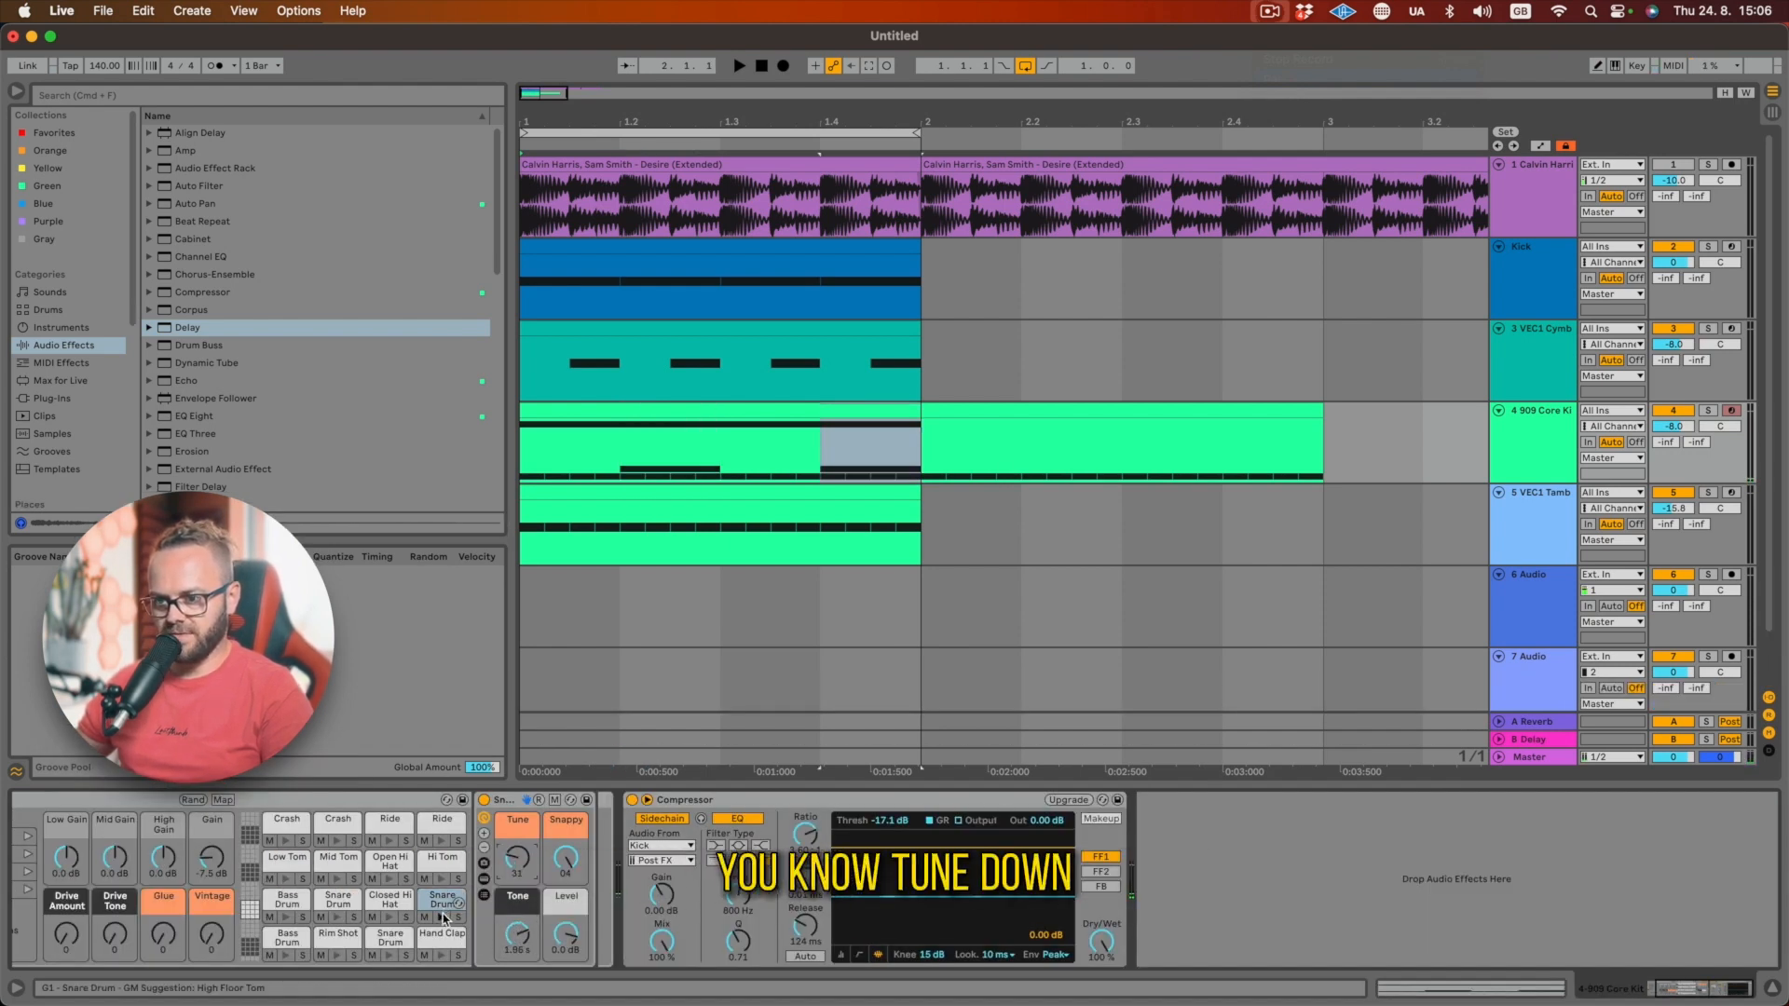
click(442, 918)
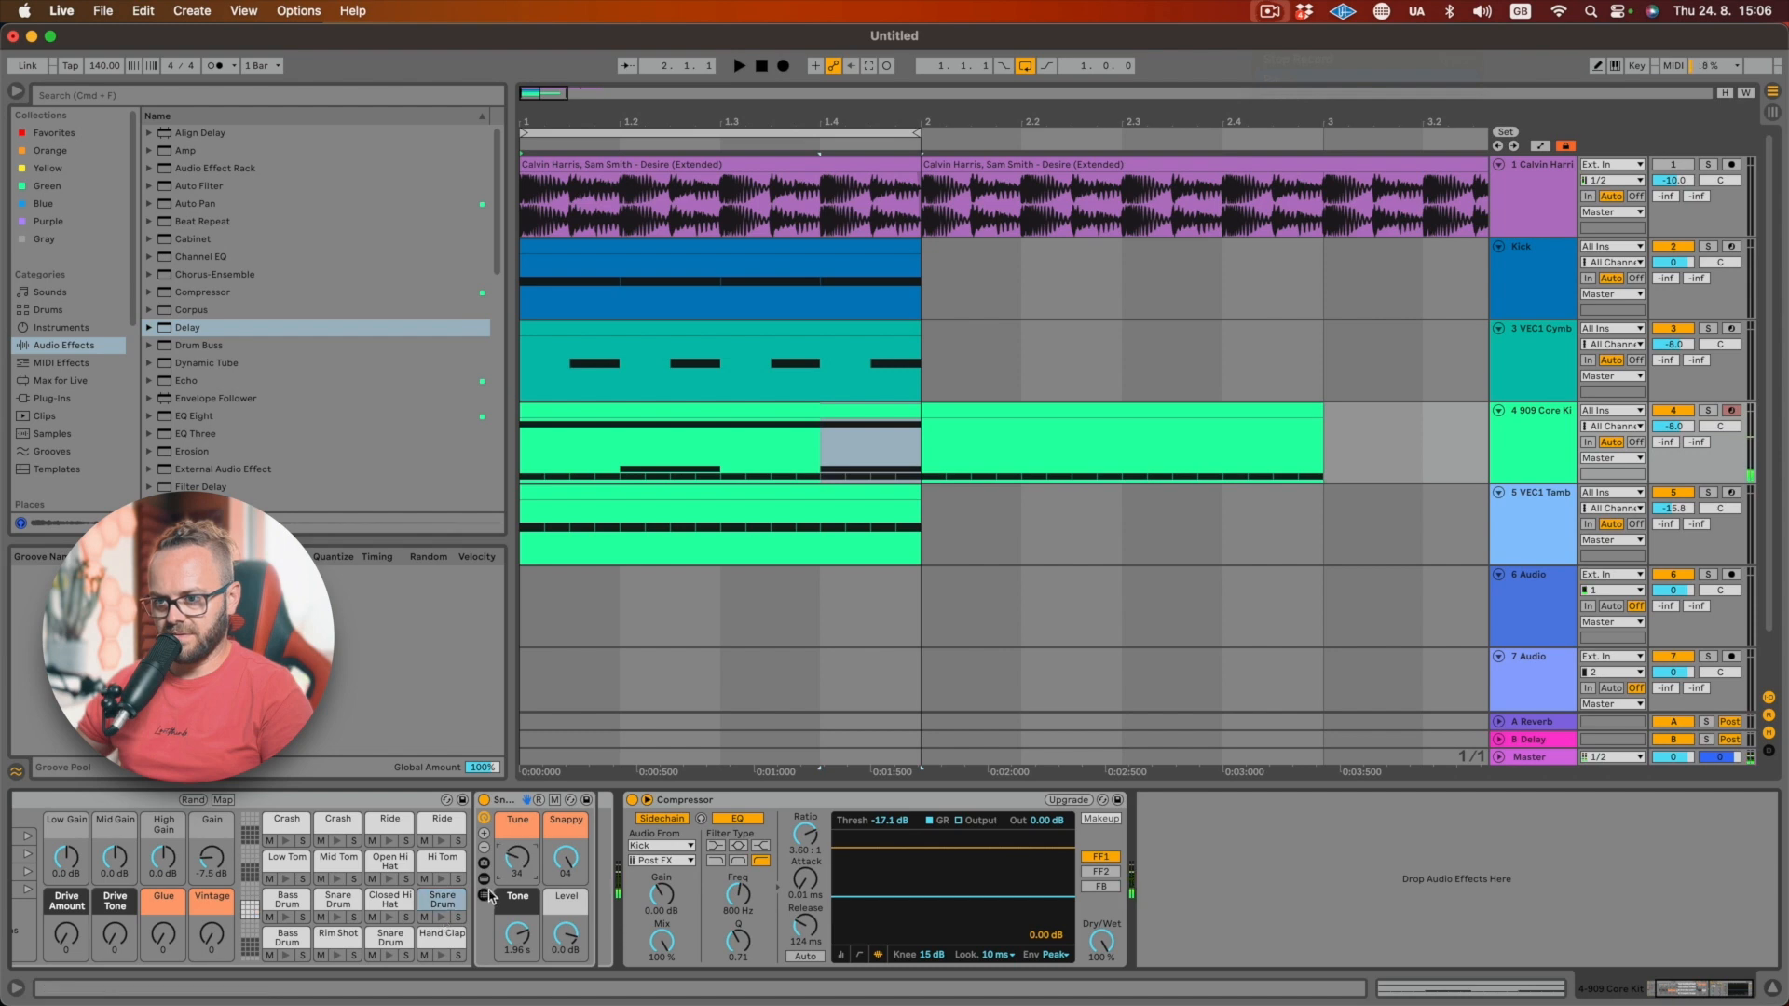
drag(517, 859, 517, 850)
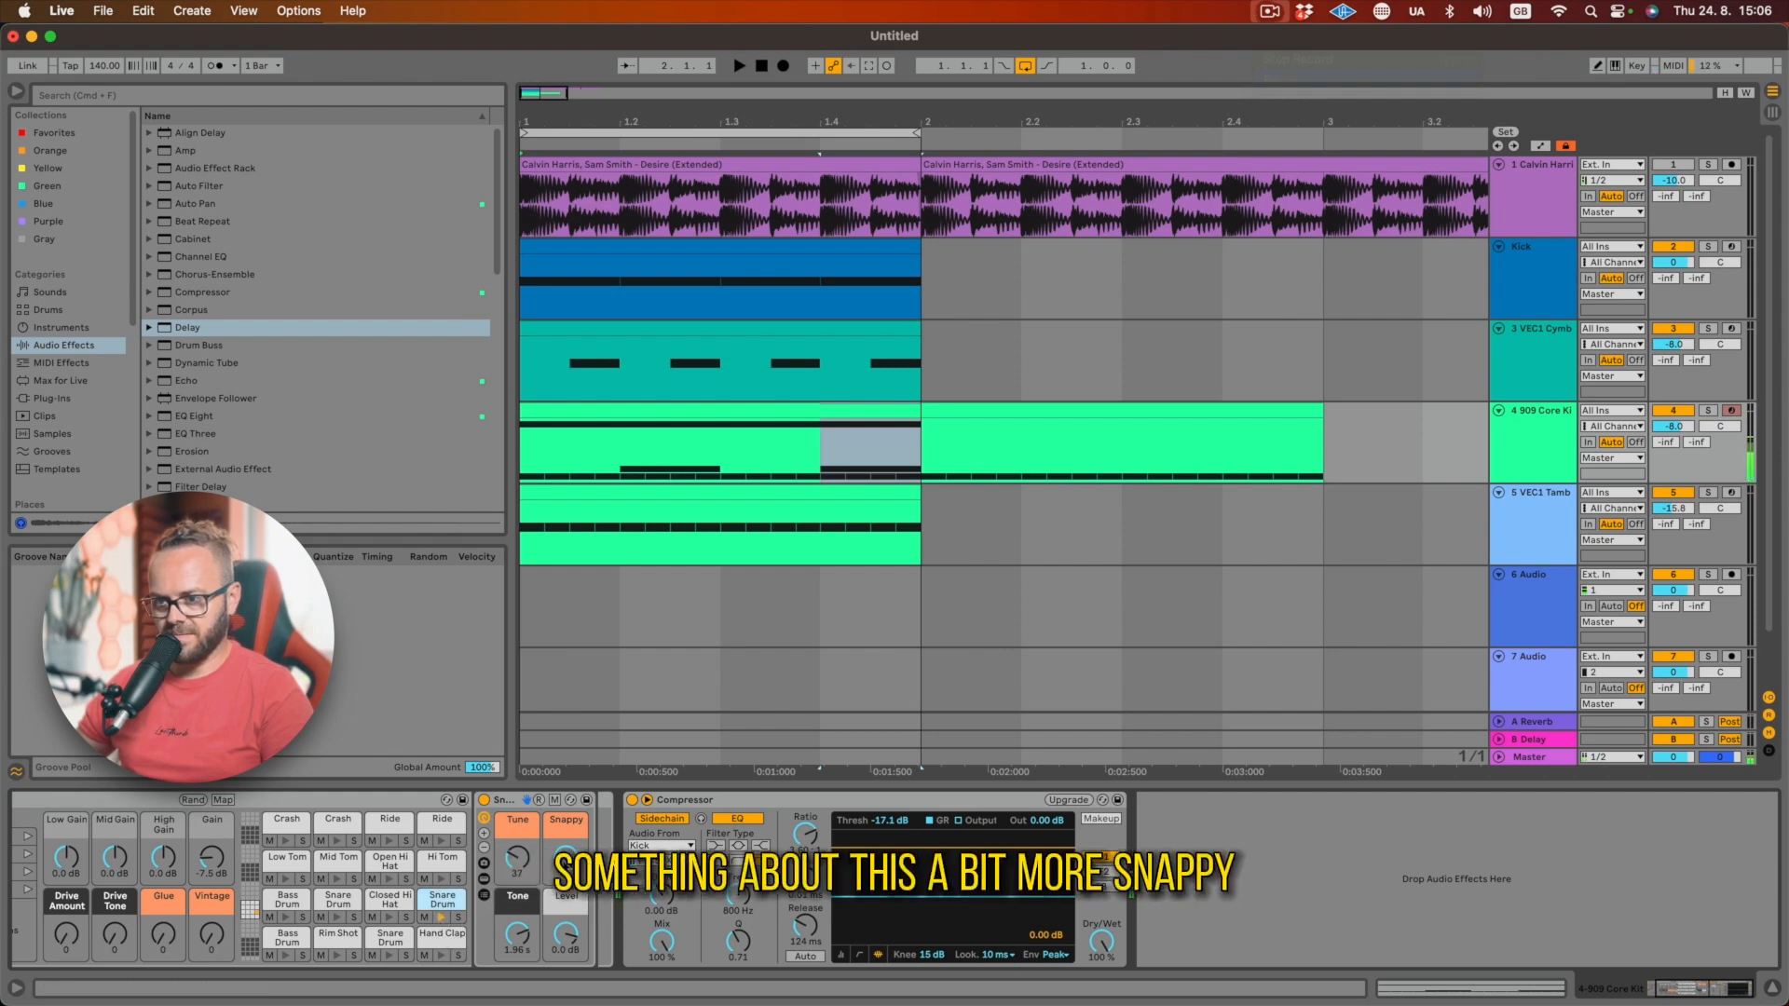
click(446, 918)
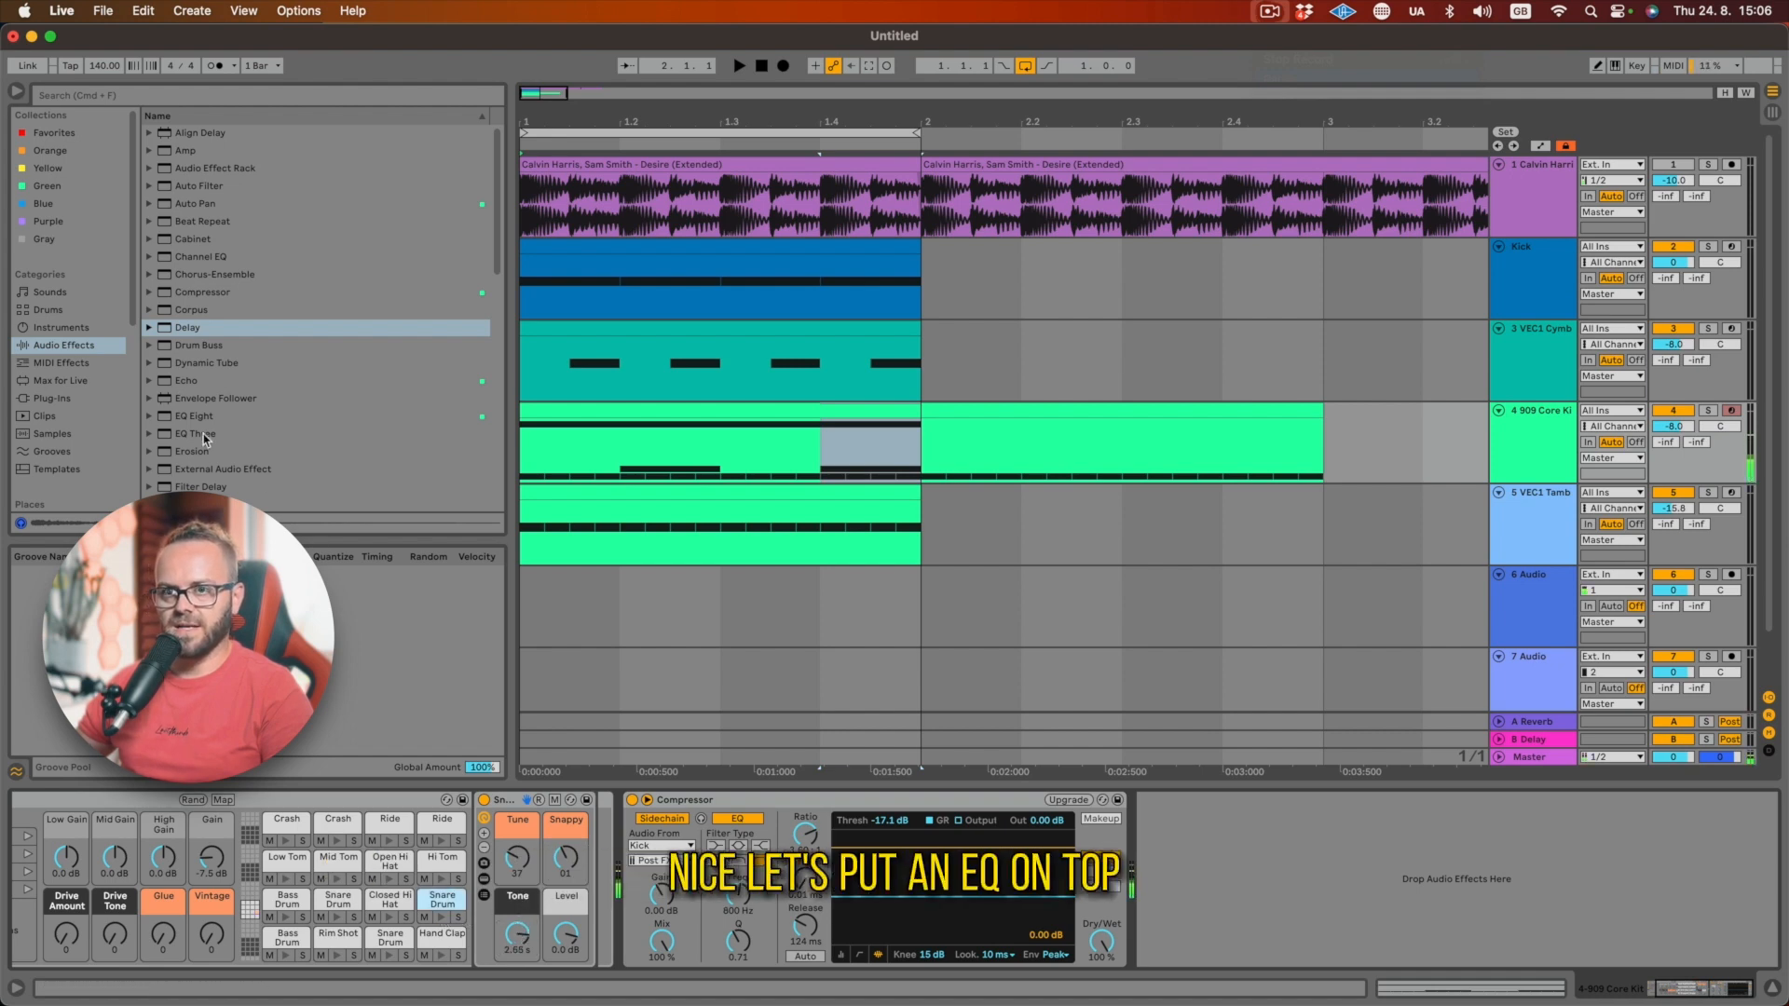
- Add an EQ Eight before the snare's Compressor, cutting the low end and boosting band 3 by about 4.8 dB near 1.16 kHz
drag(198, 418, 596, 876)
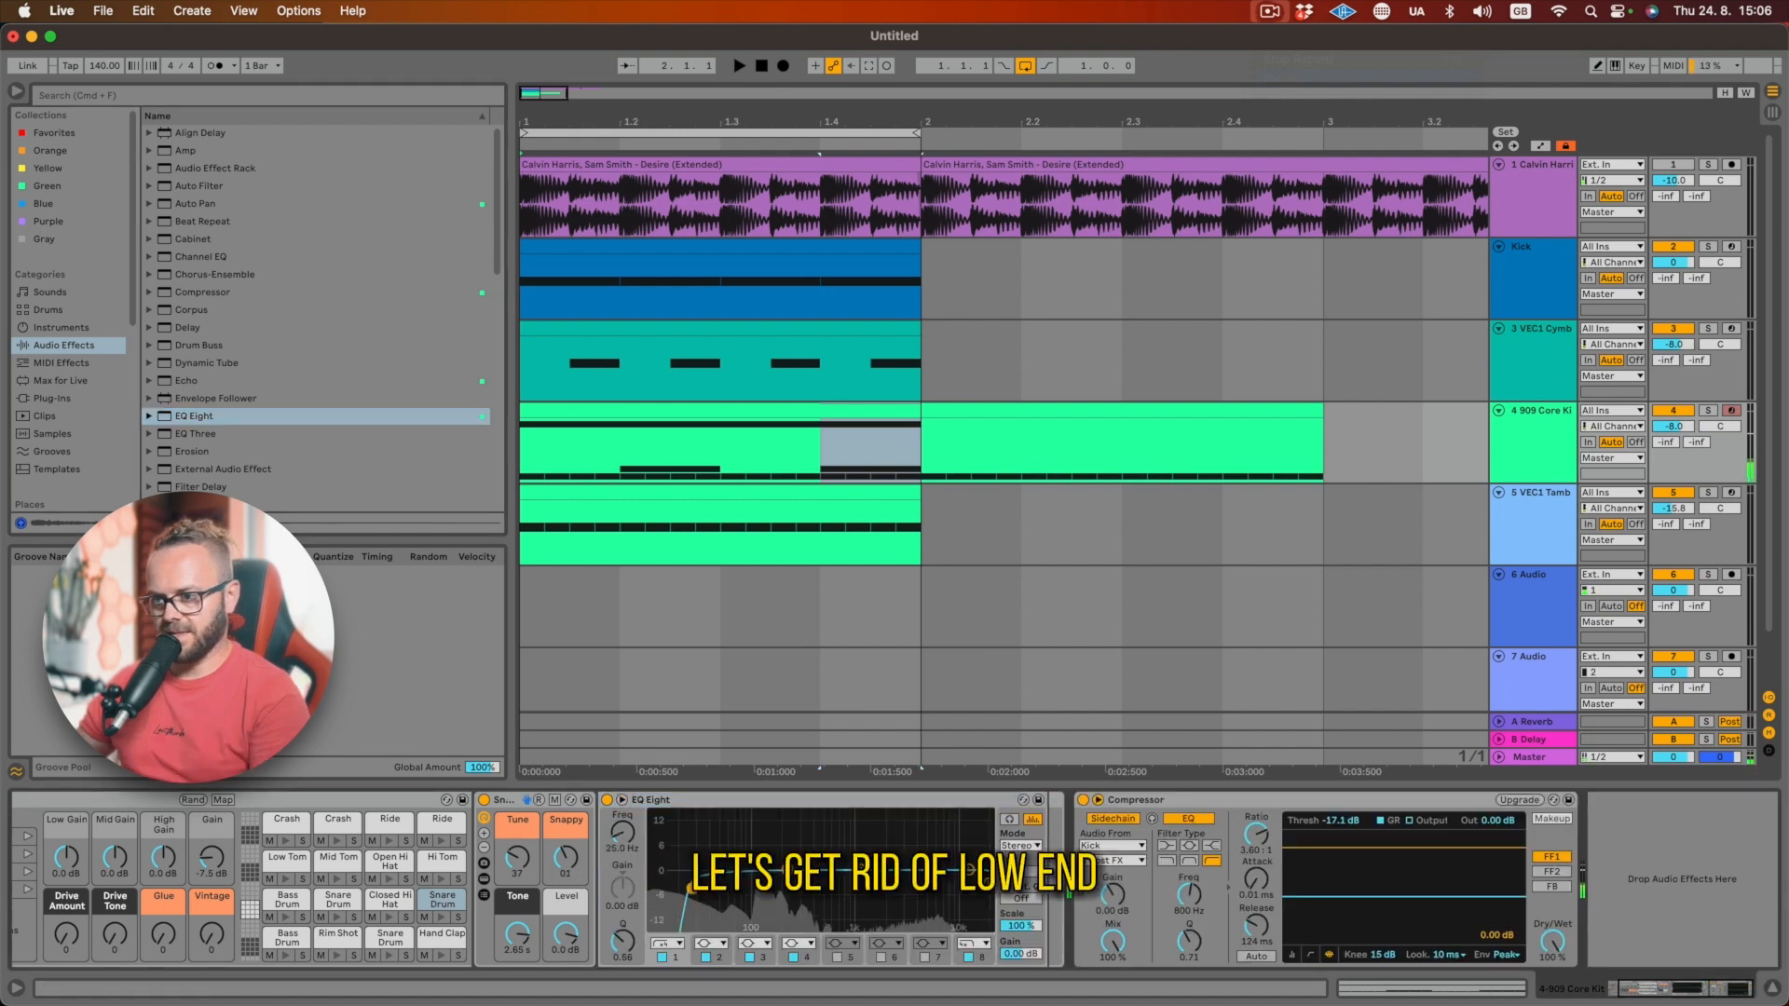
drag(744, 889, 860, 849)
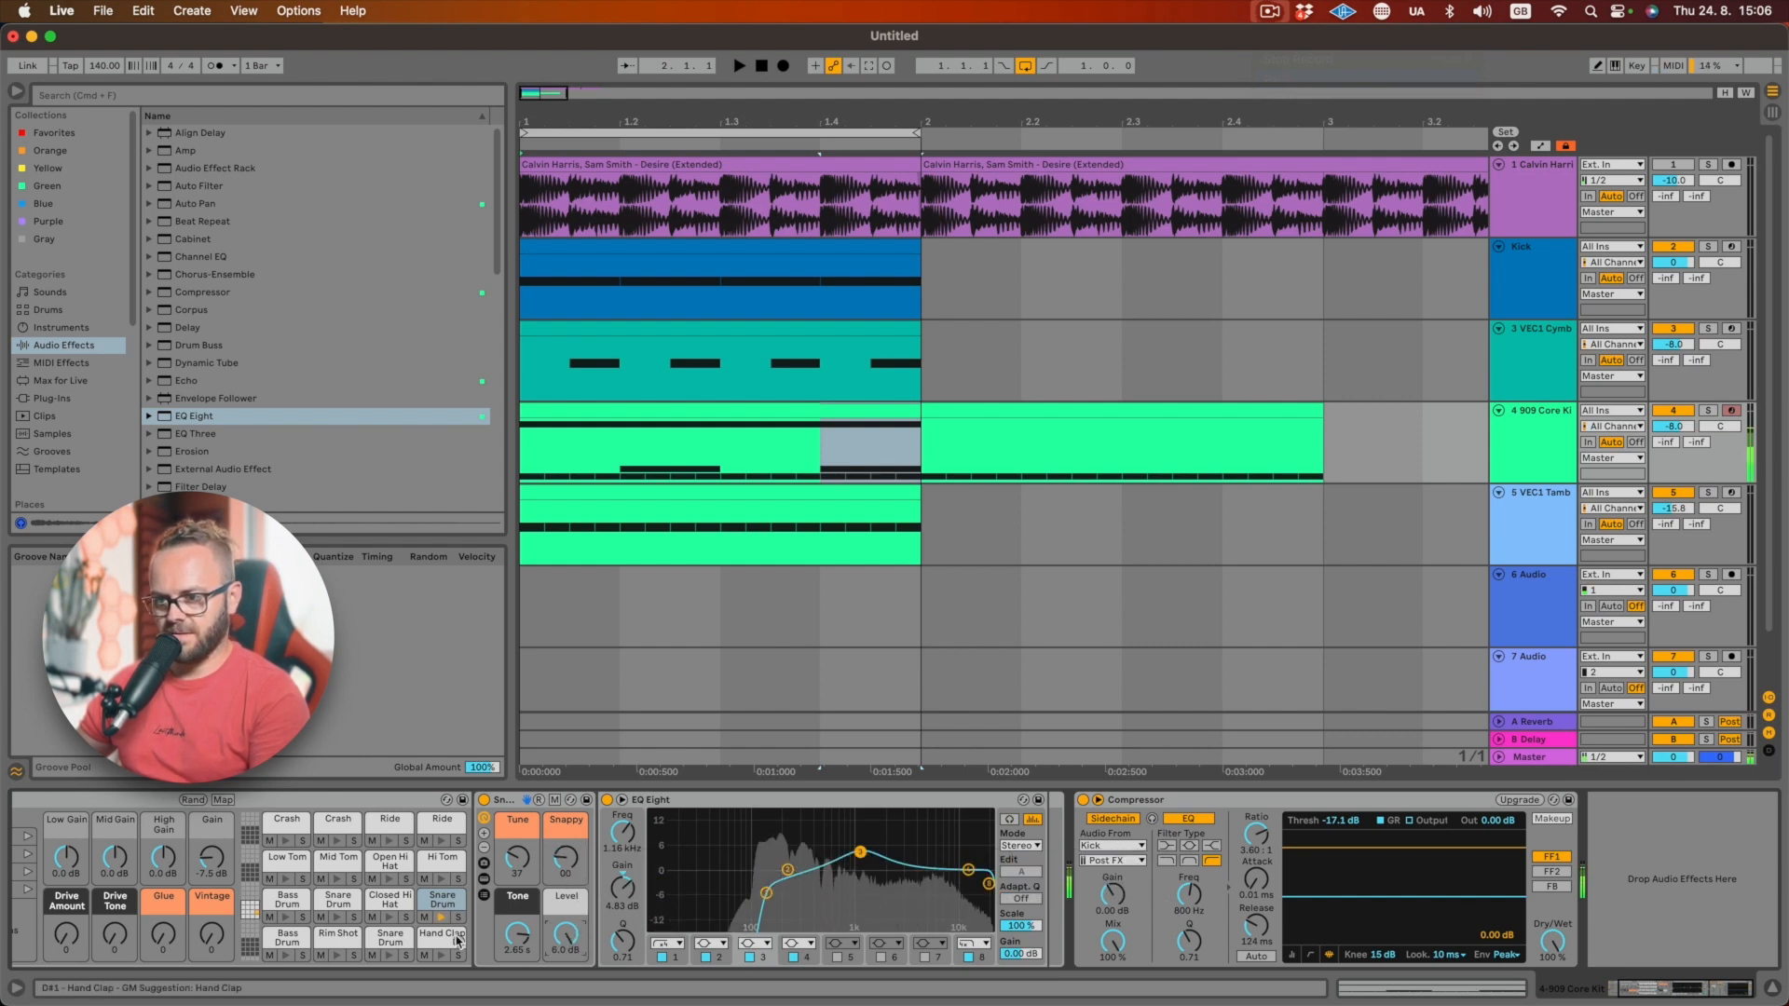
- Duplicate the 909 Core Kit track, keeping only the snare notes on the copy's first bar and removing them from the original
double_click(838, 410)
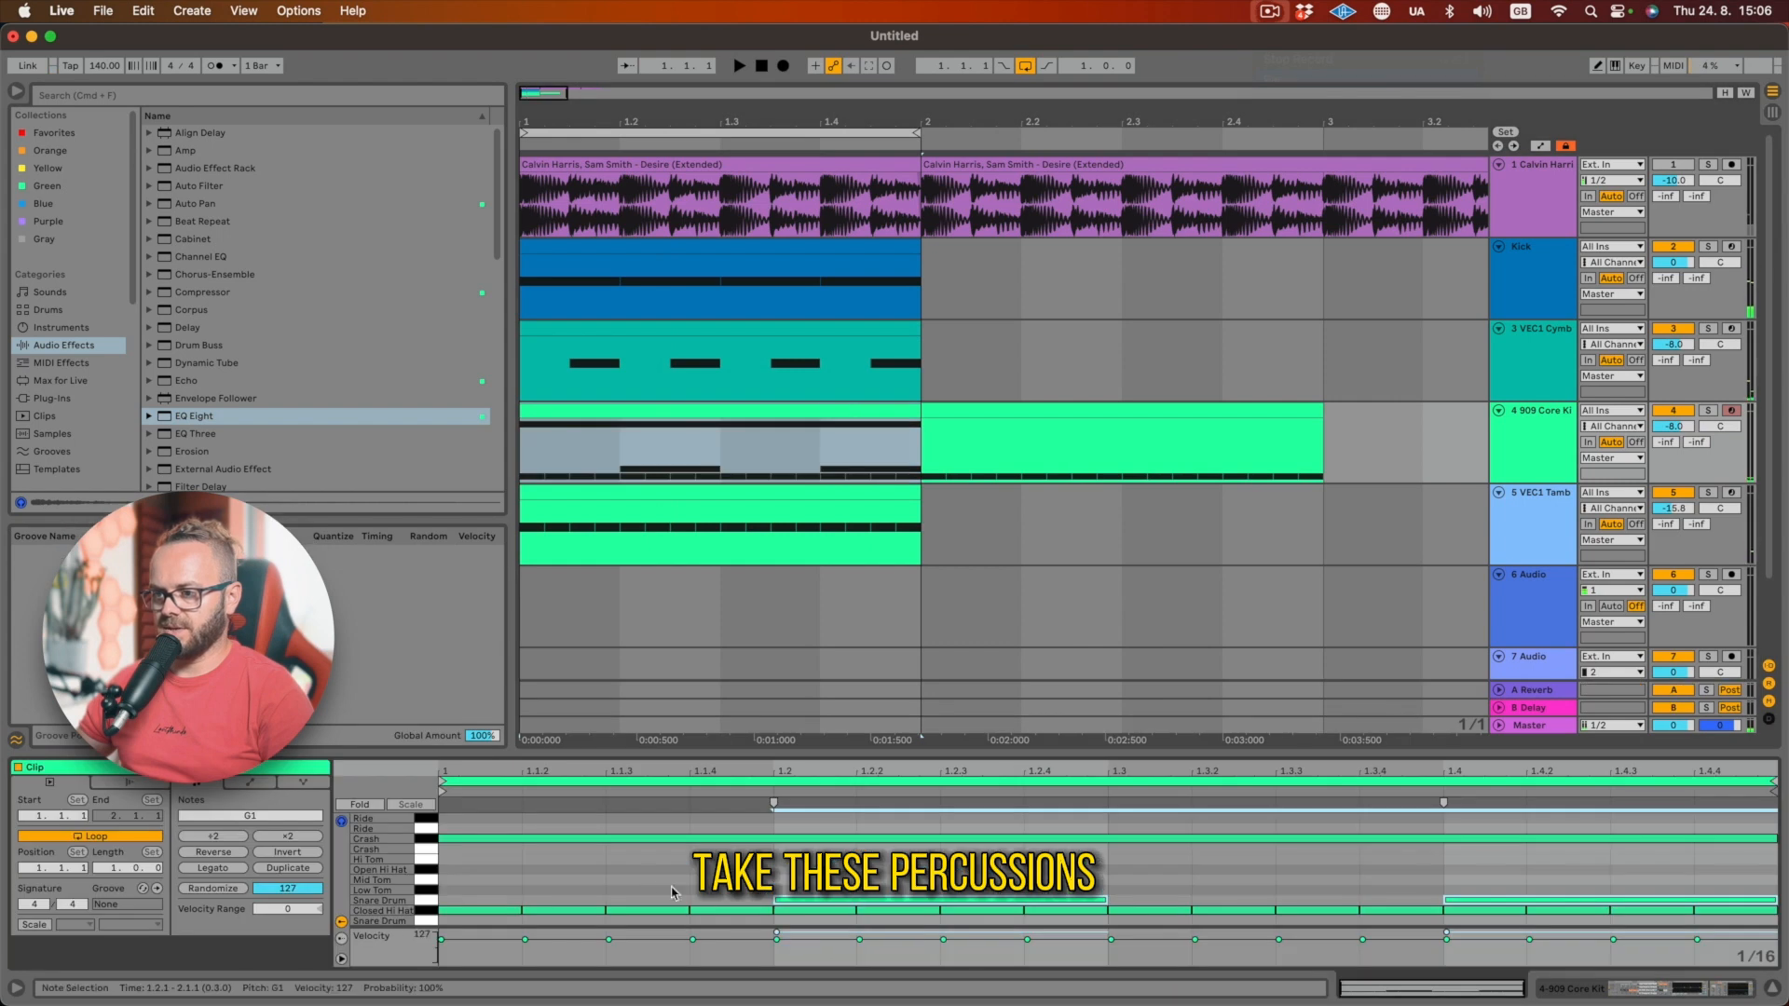
key(super+d)
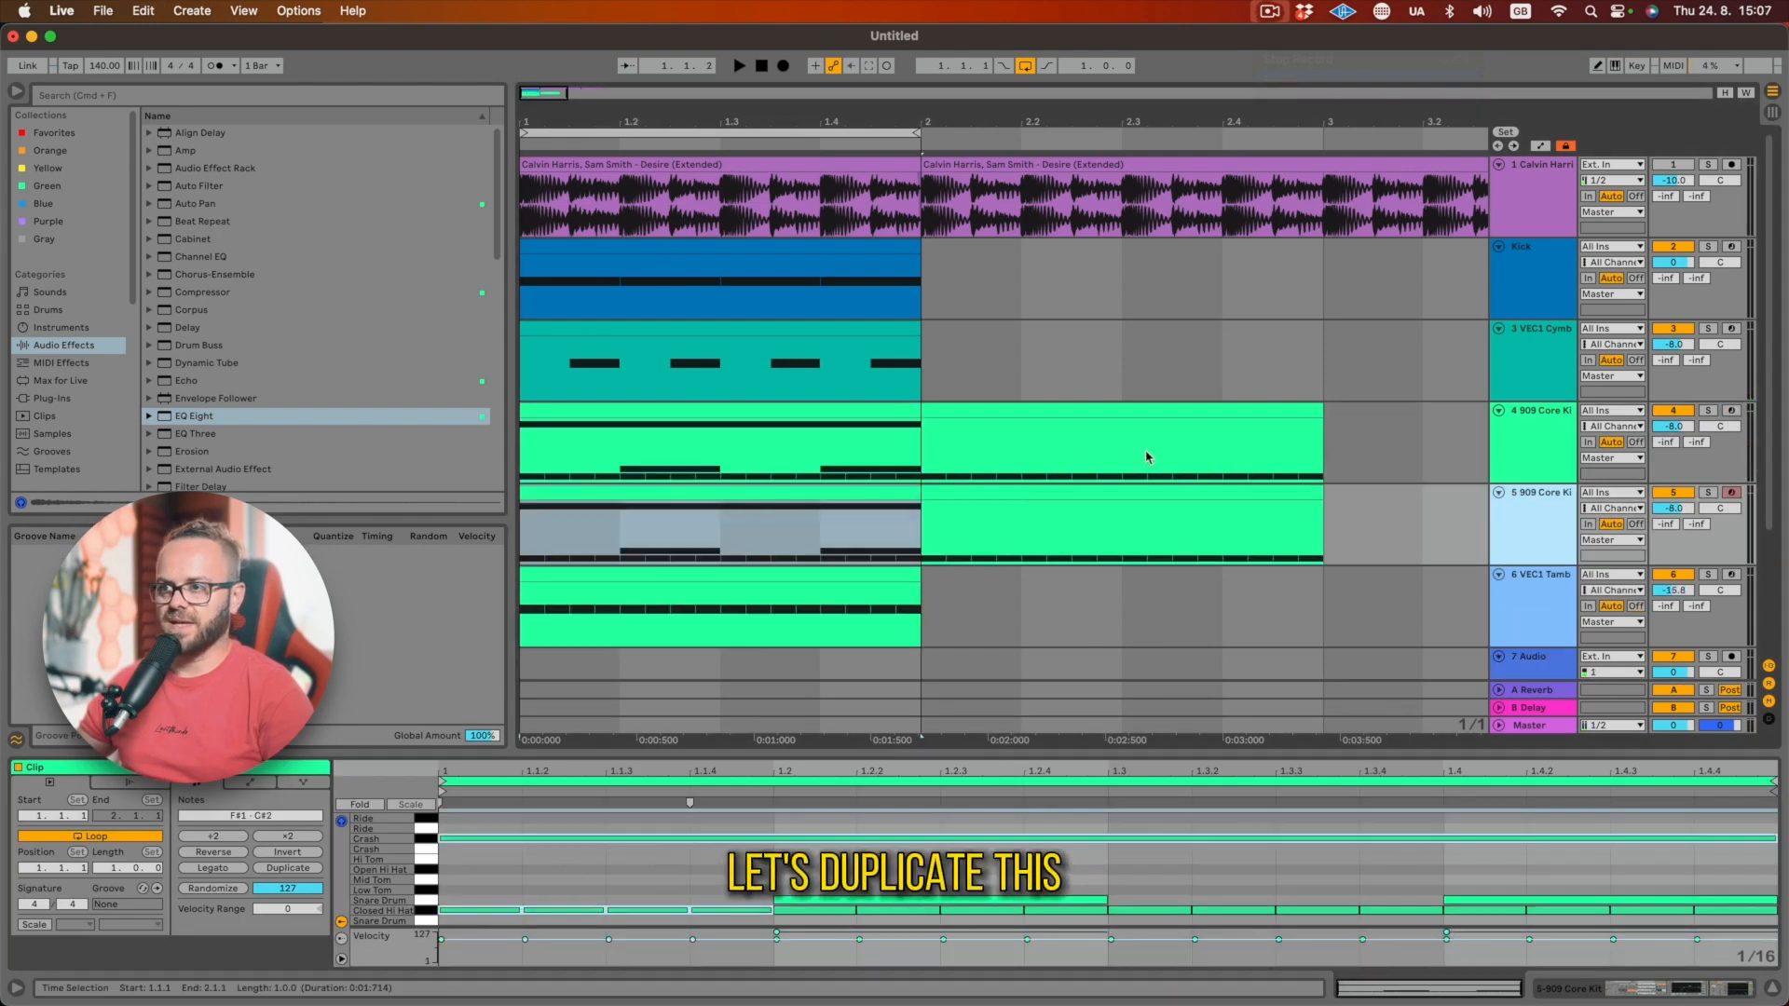
double_click(1147, 457)
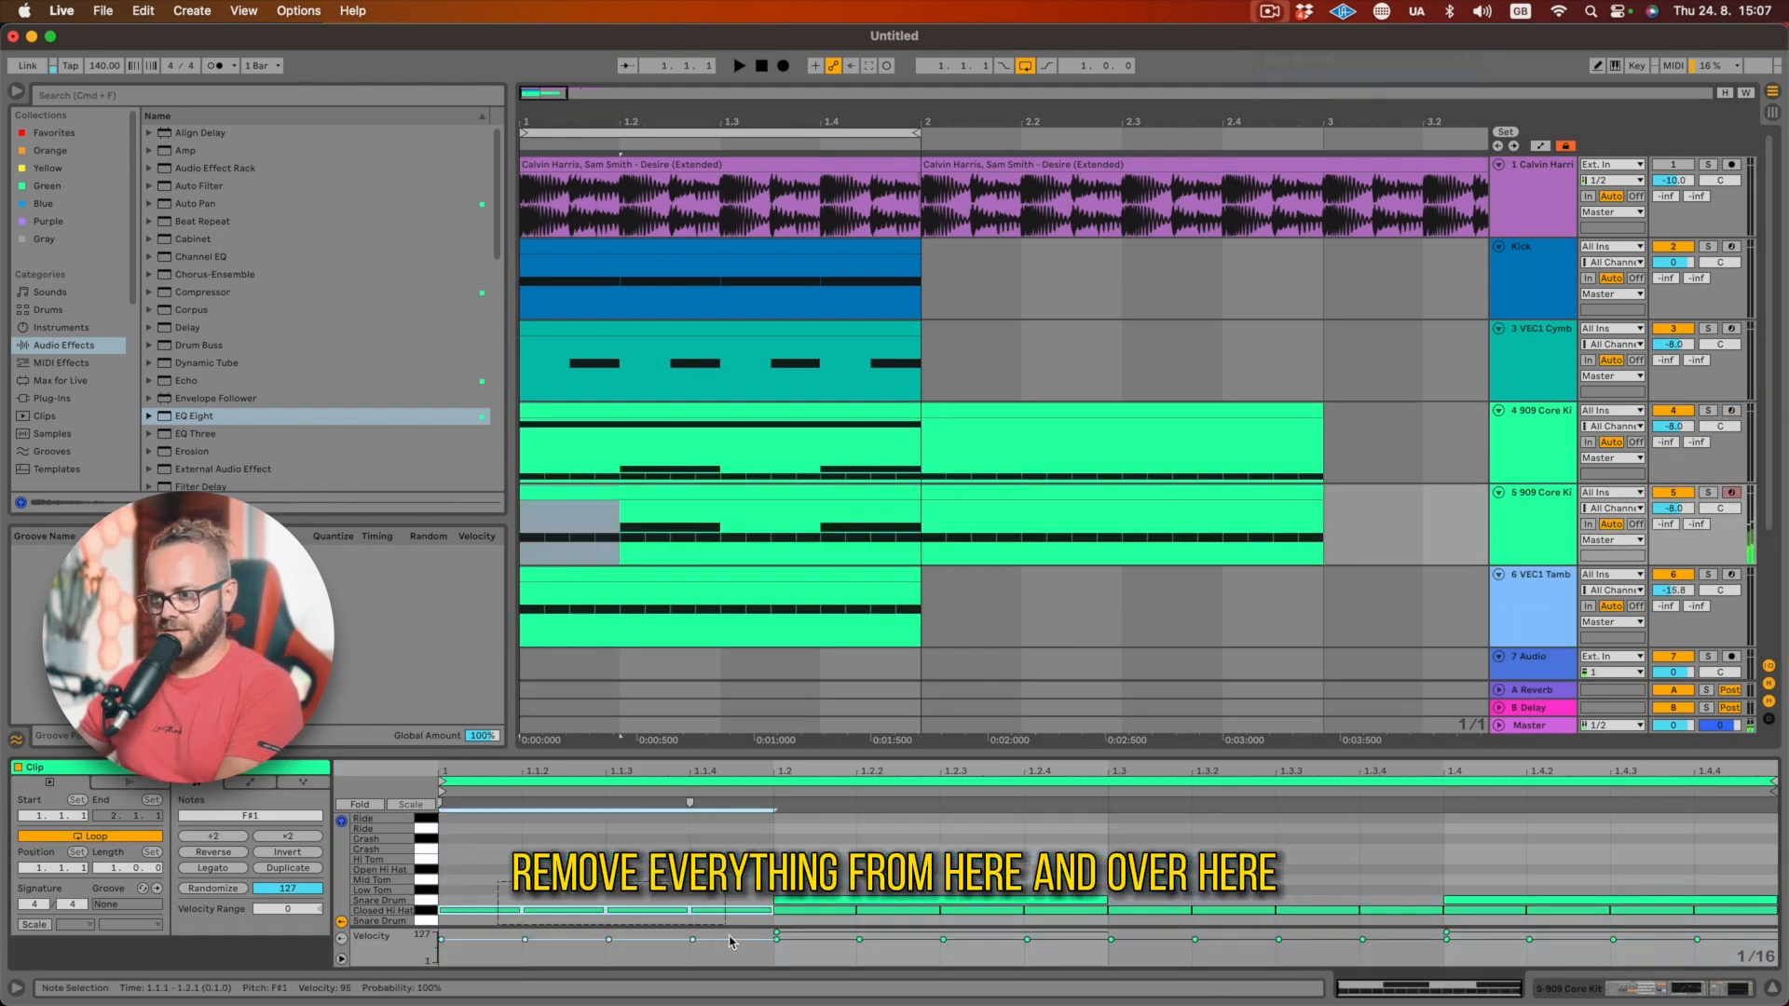
click(807, 955)
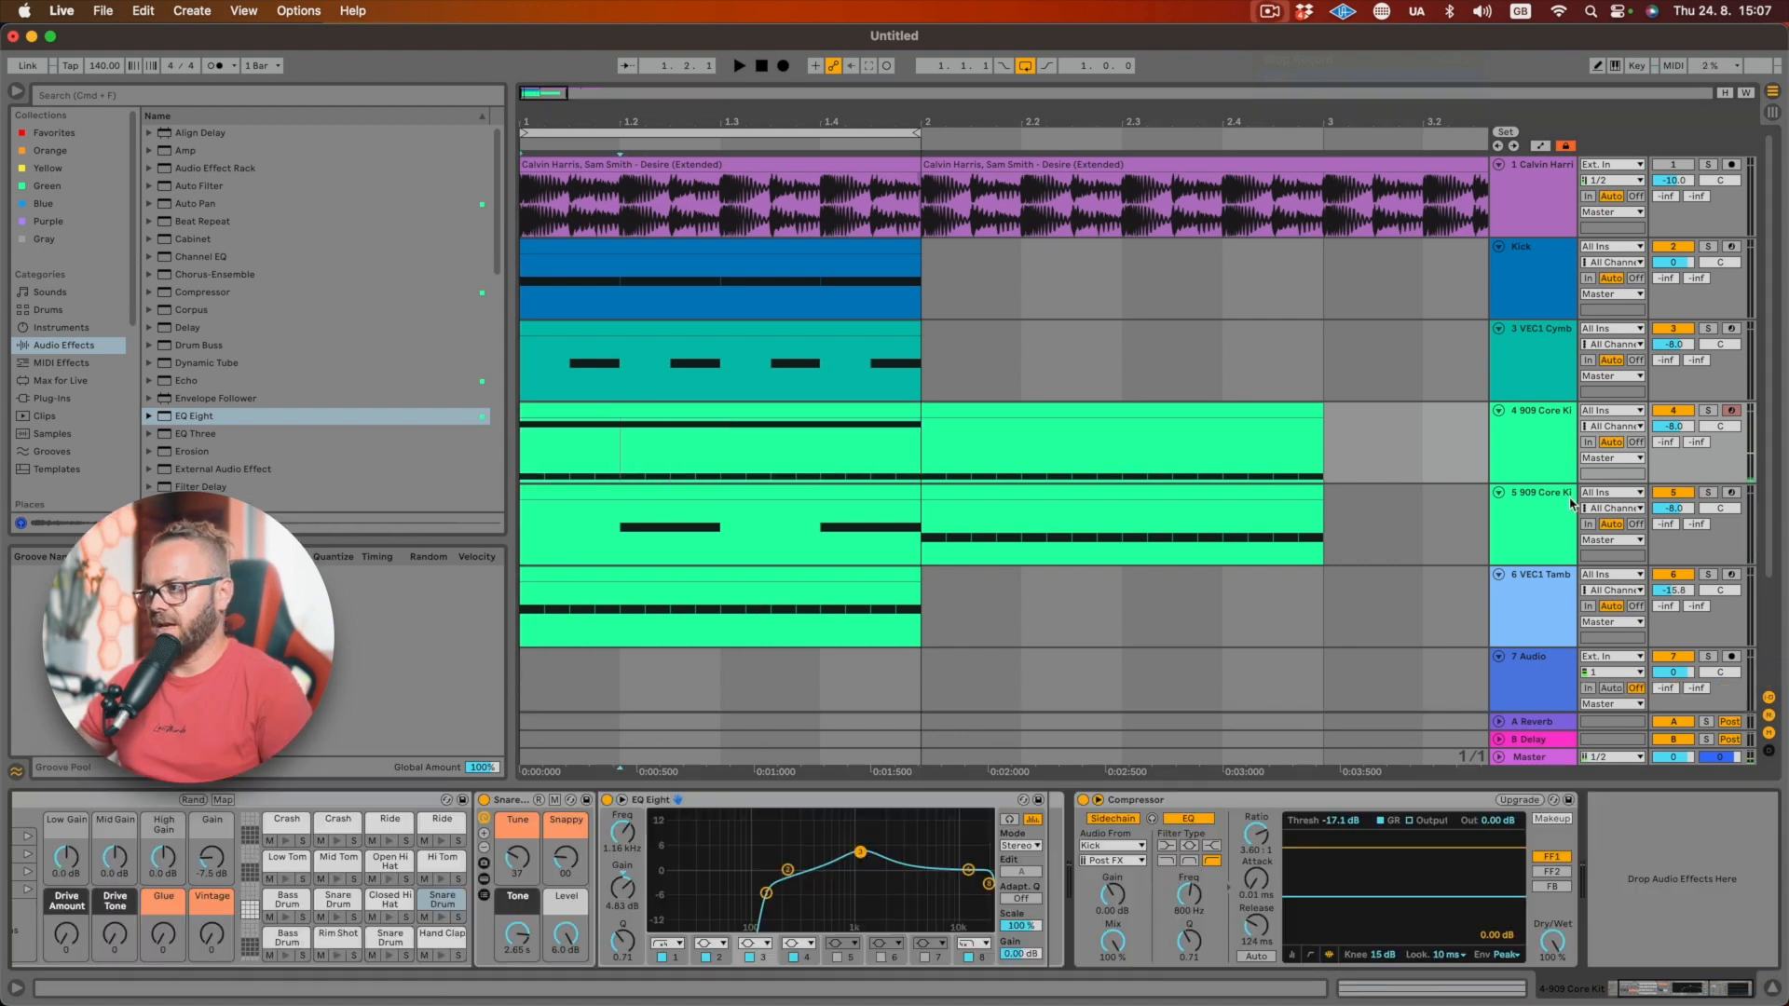
- Set the duplicated 909 Core Kit track's volume to -4 dB and delete its clip in bar 2
text(-)
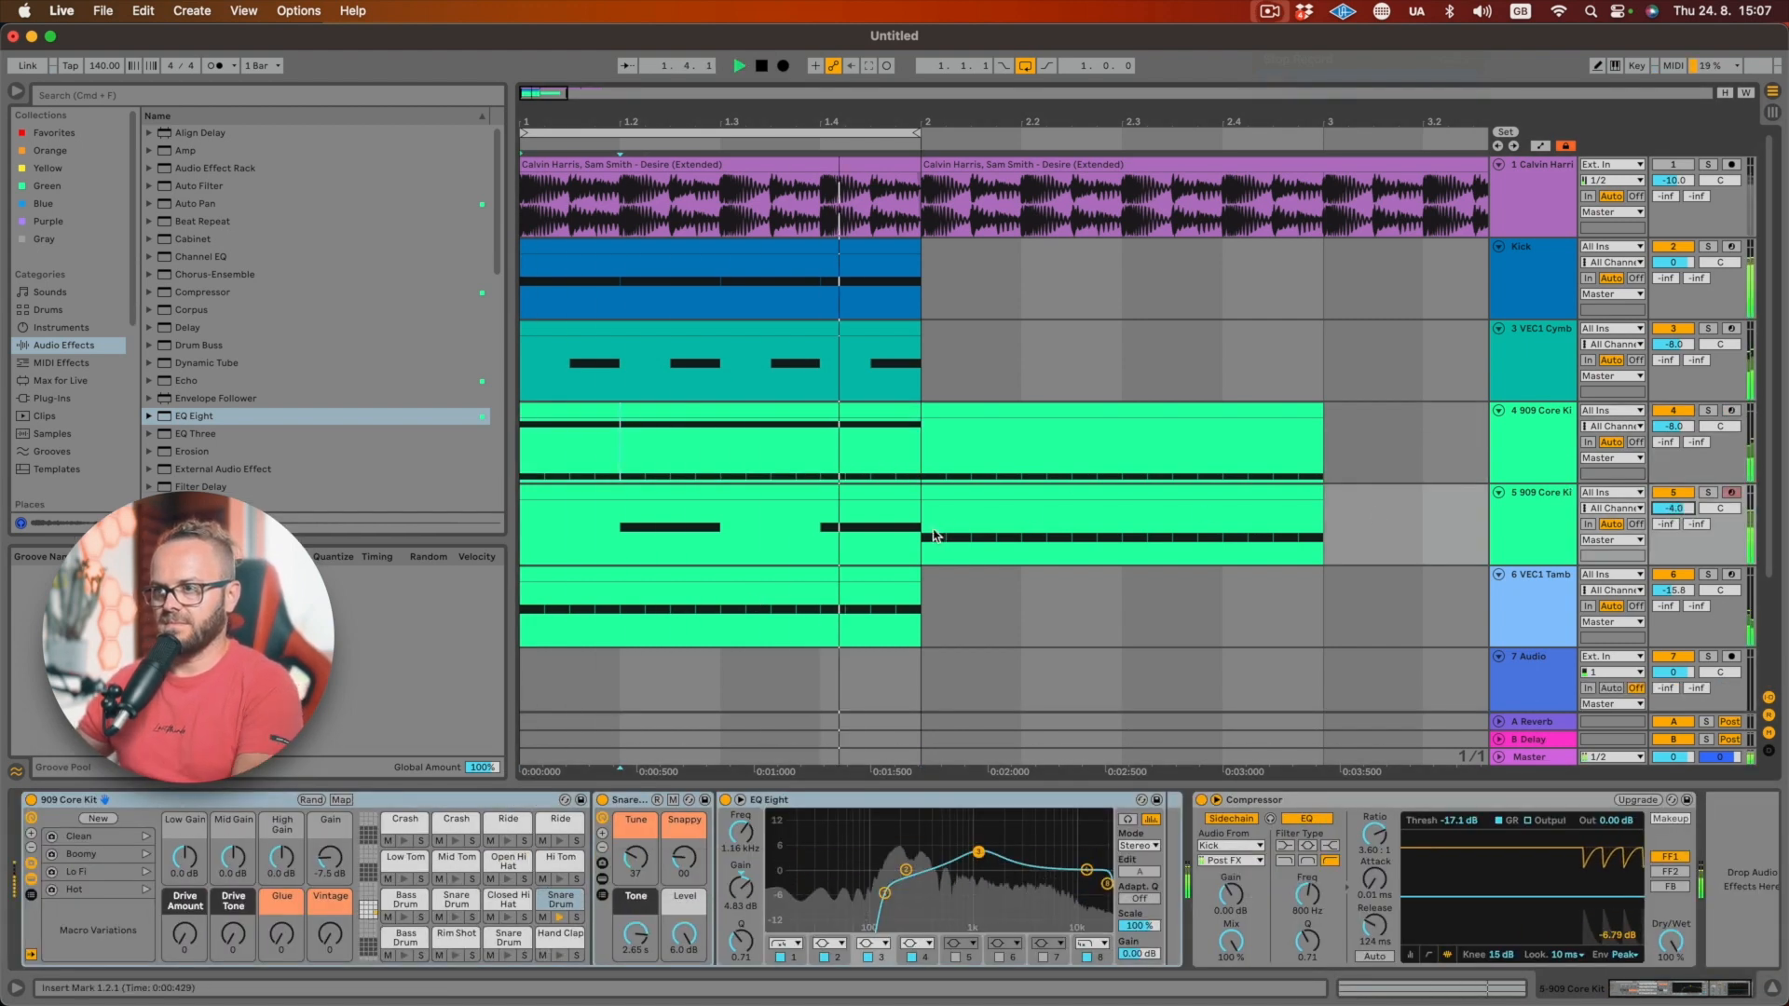
drag(933, 530, 1347, 509)
key(Delete)
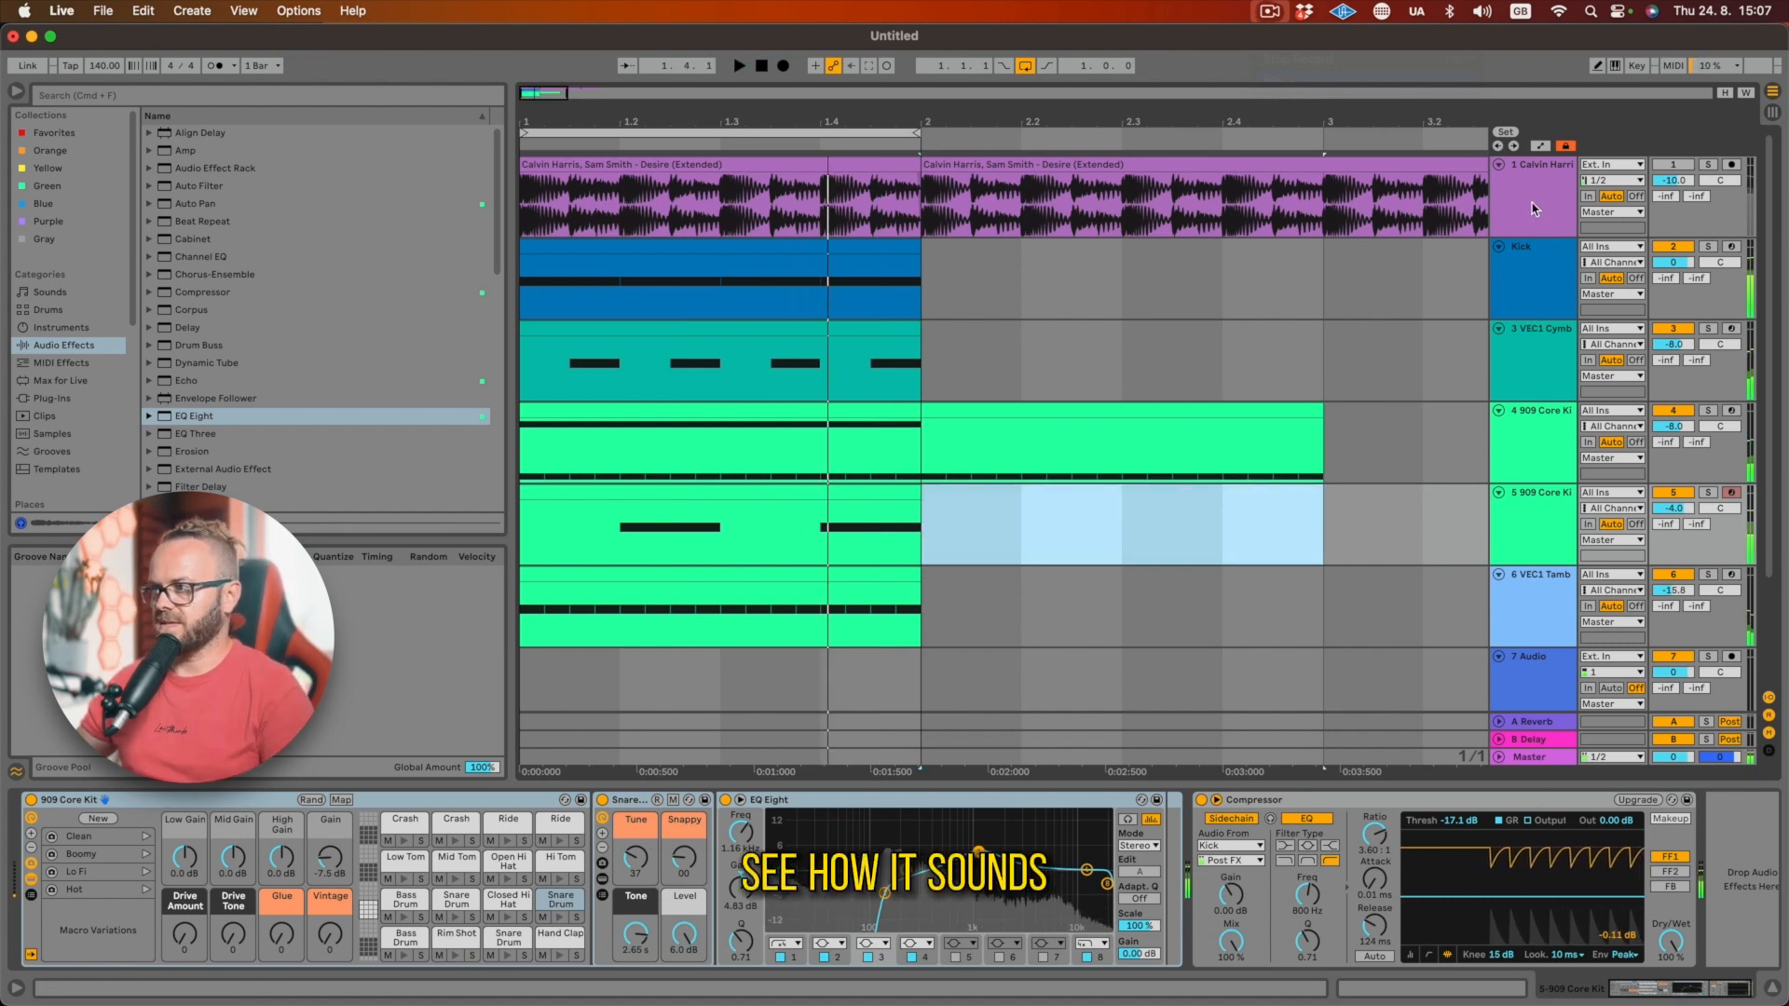
- Set the snare's Tune to 44 and boost its EQ Eight by about 2.1 dB near 225 Hz and 4.6 dB near 11.4 kHz
click(1707, 194)
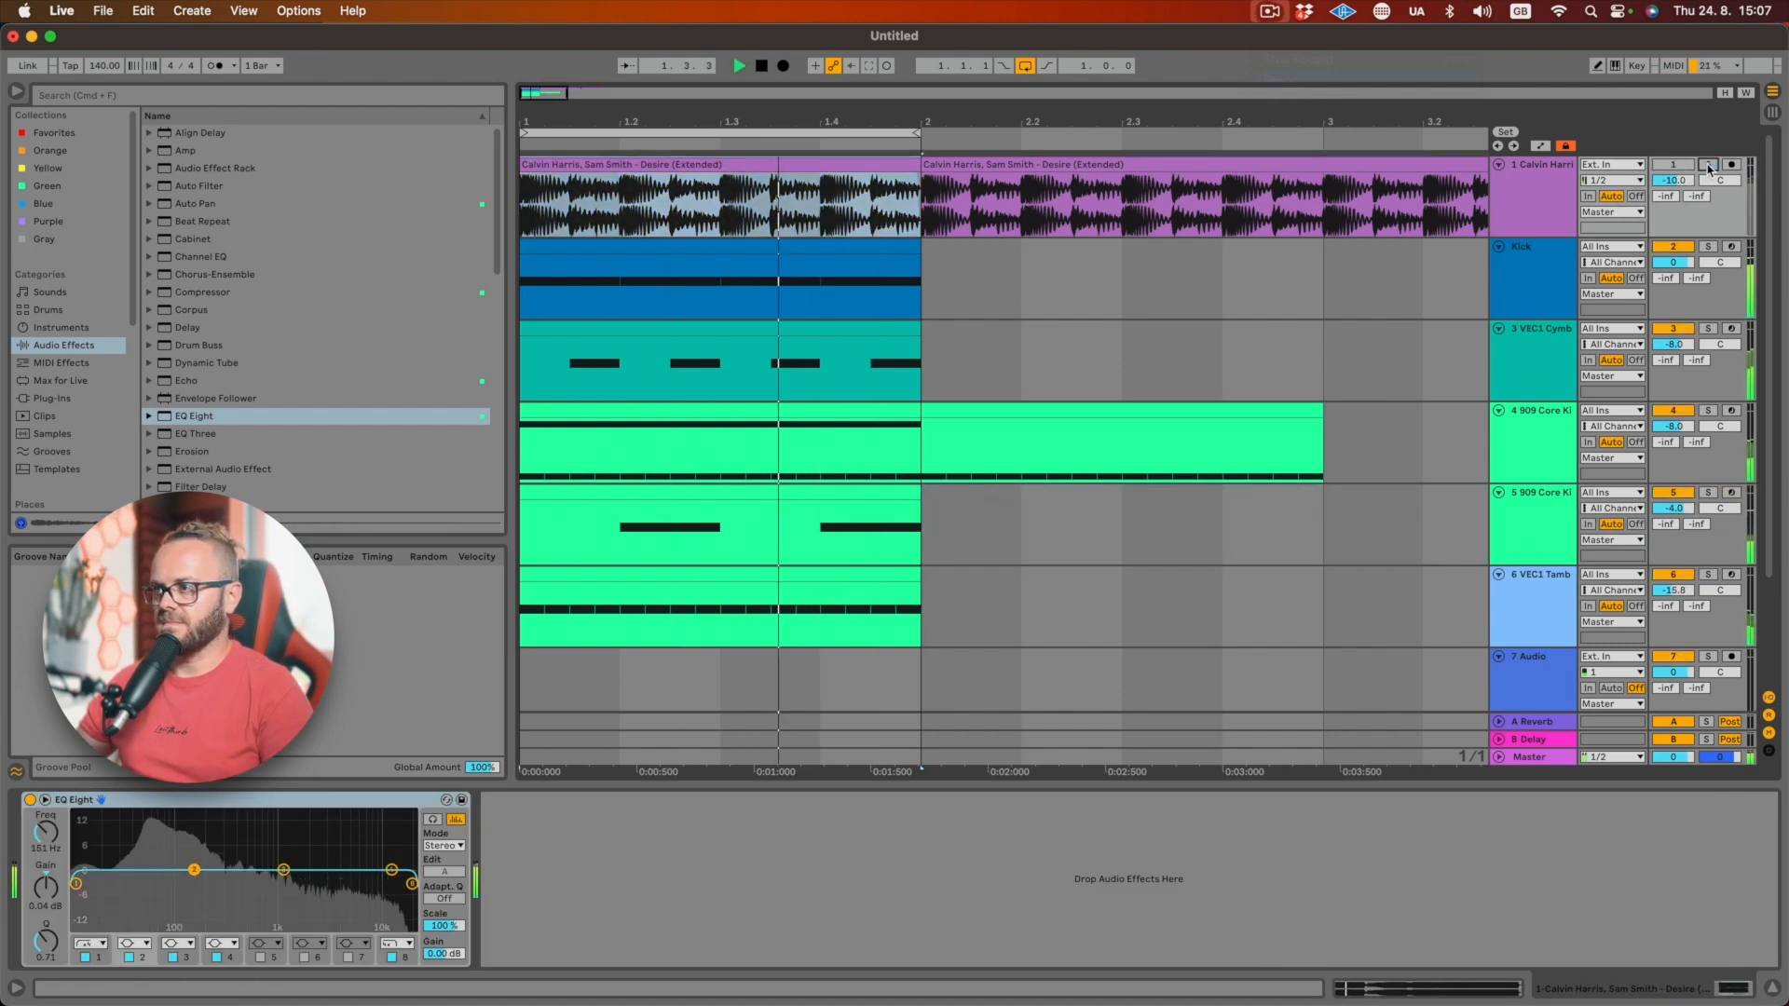
key(space)
click(1584, 524)
key(space)
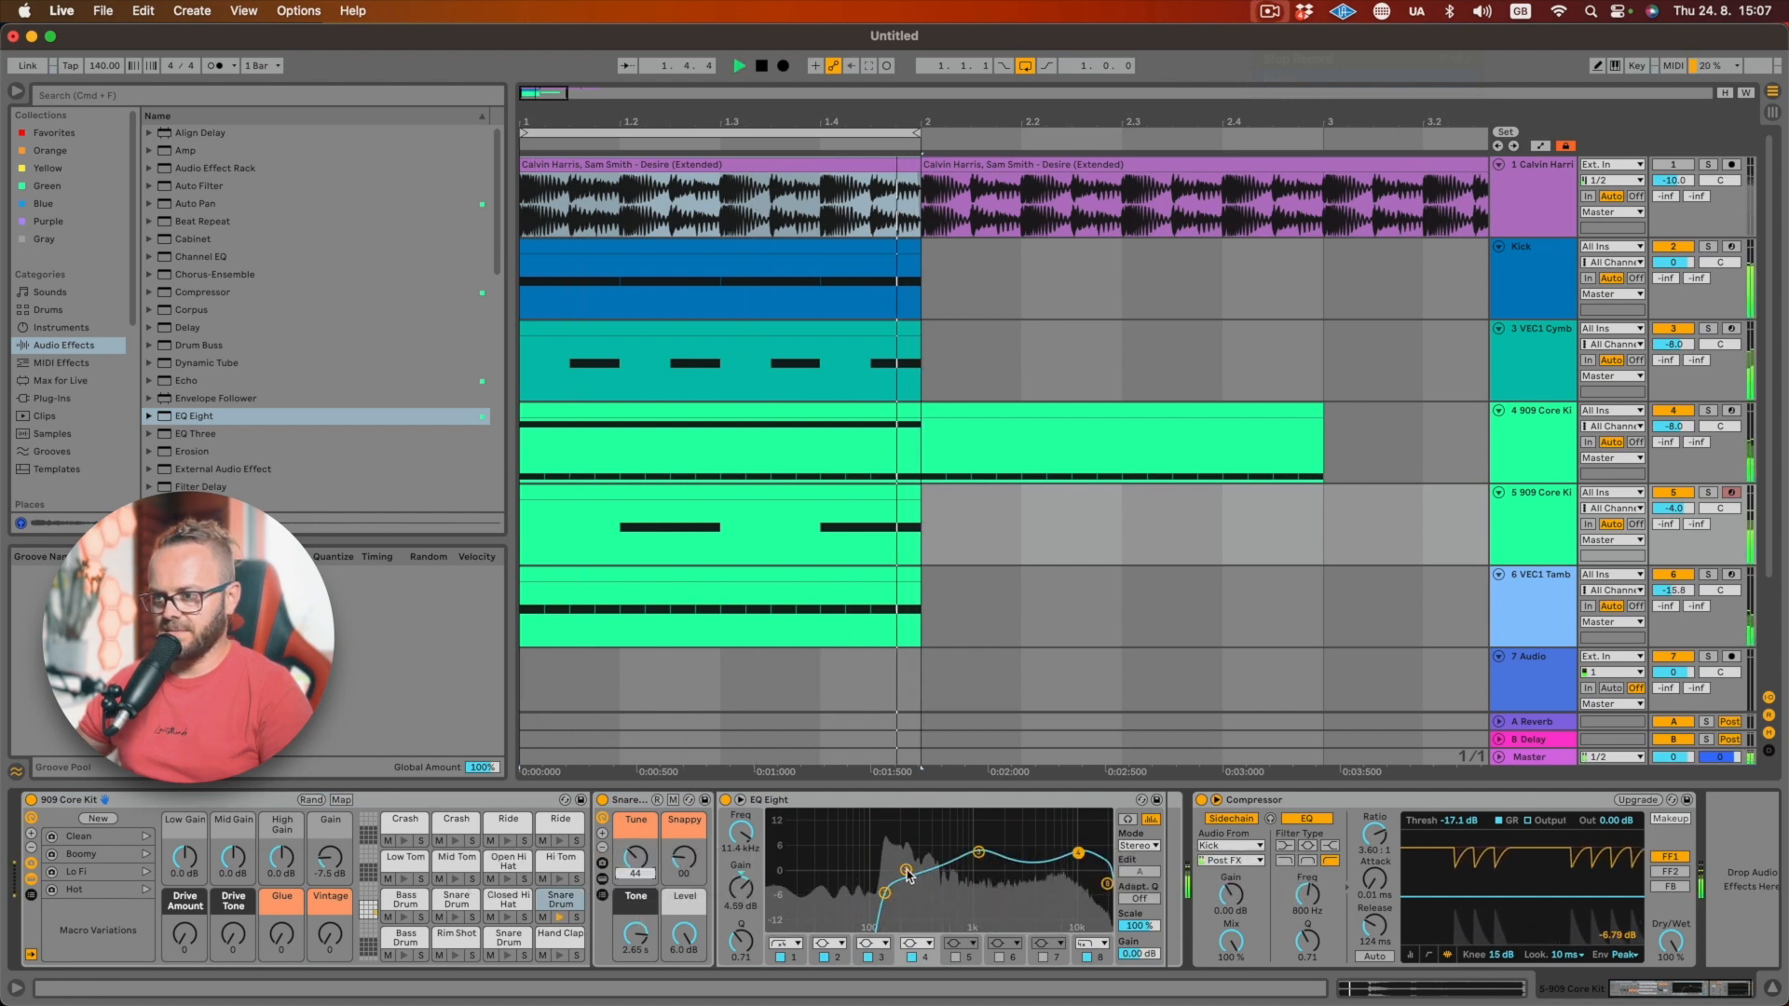
drag(902, 870, 906, 863)
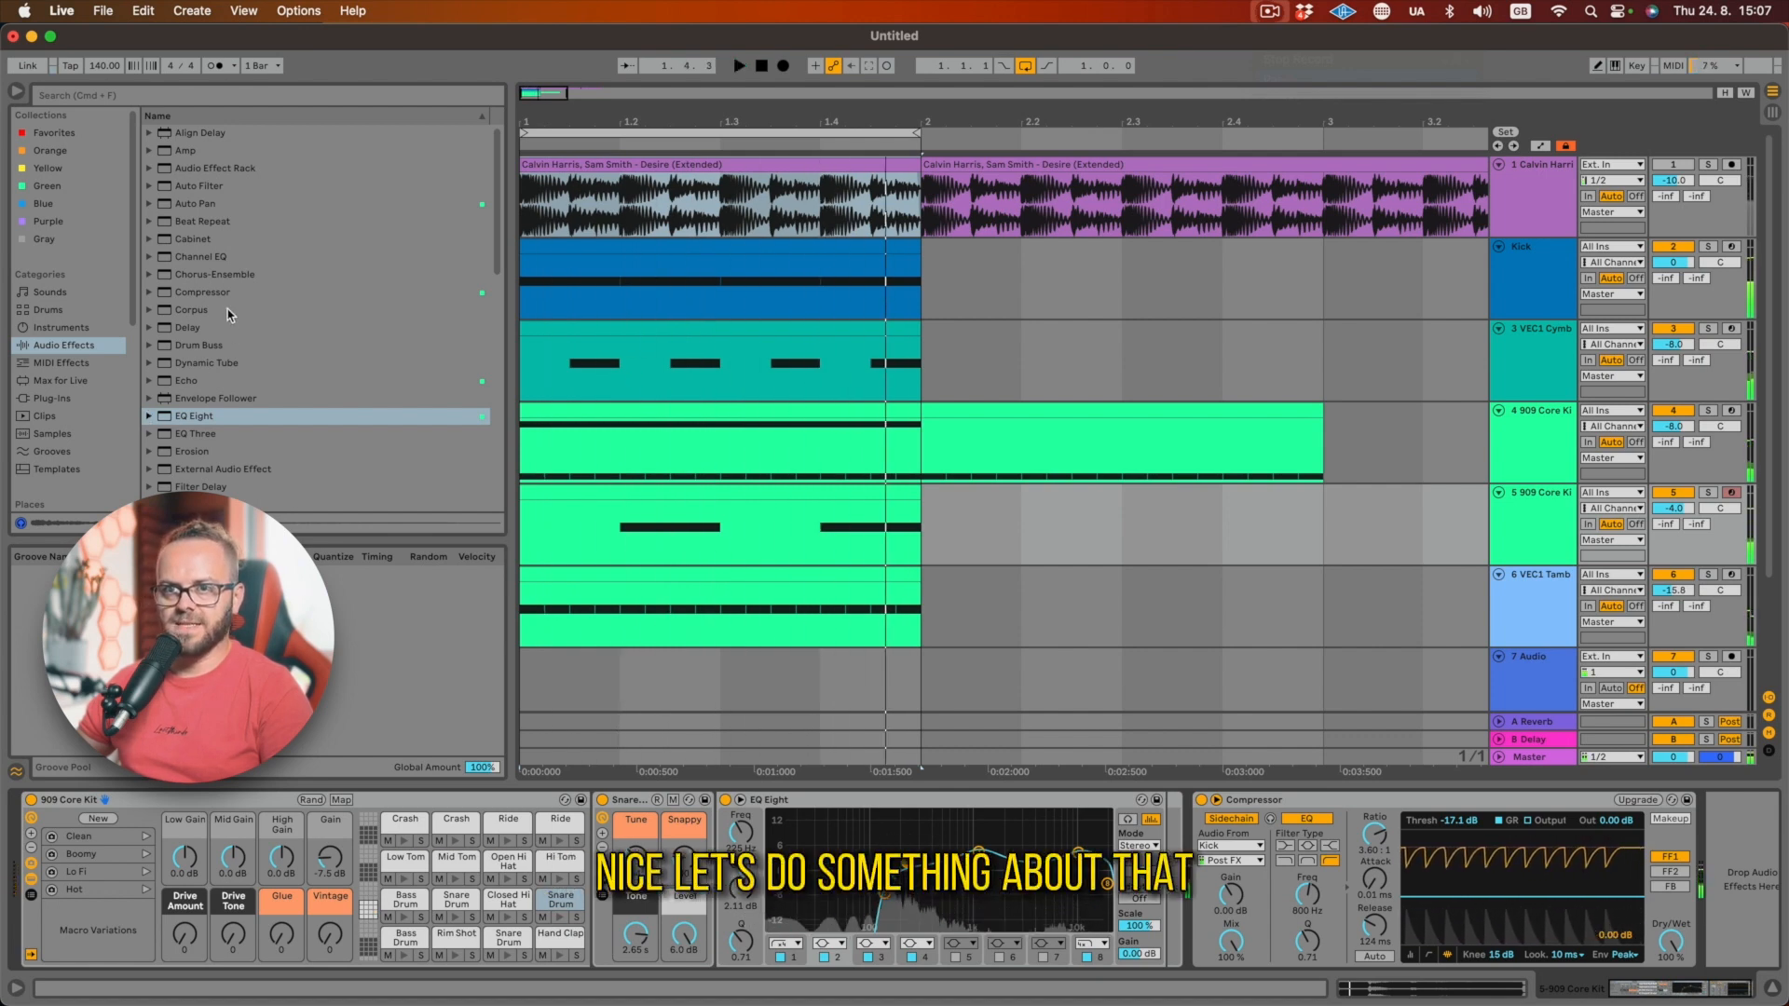
- Set the snare's sidechain Compressor to a threshold of about -24.5 dB and a release of about 58 ms
scroll(259, 494, down, 5)
scroll(259, 494, down, 2)
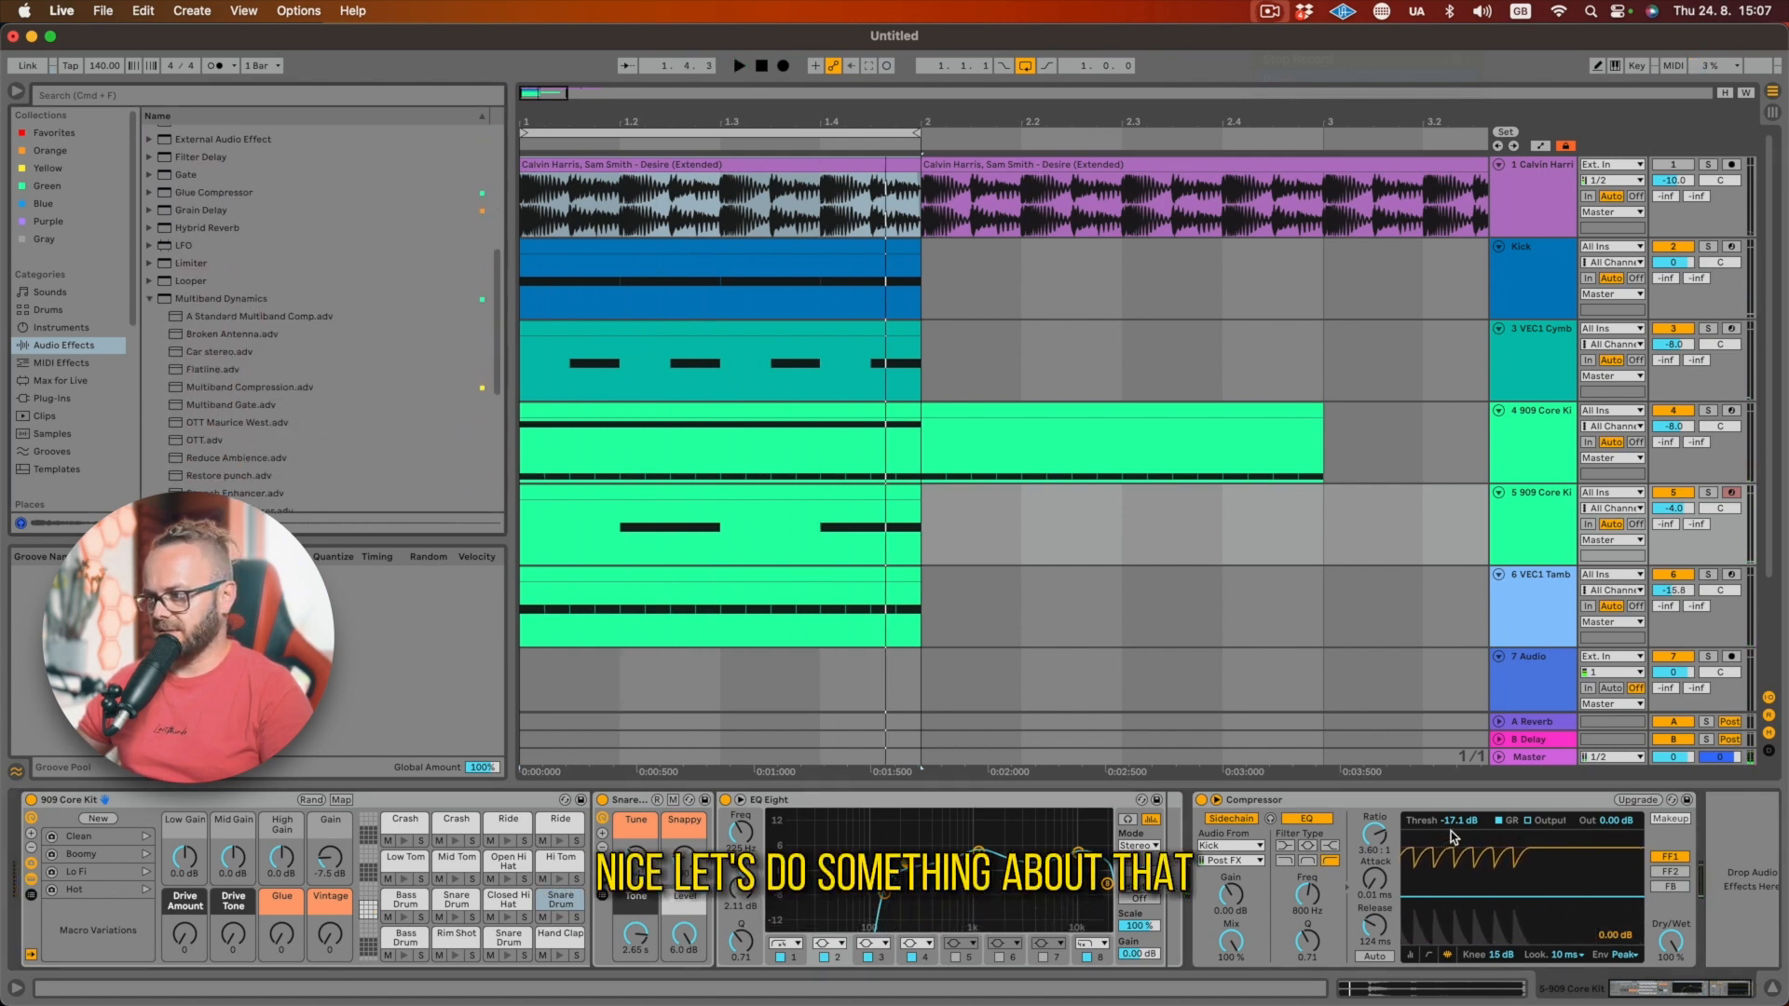
click(1430, 954)
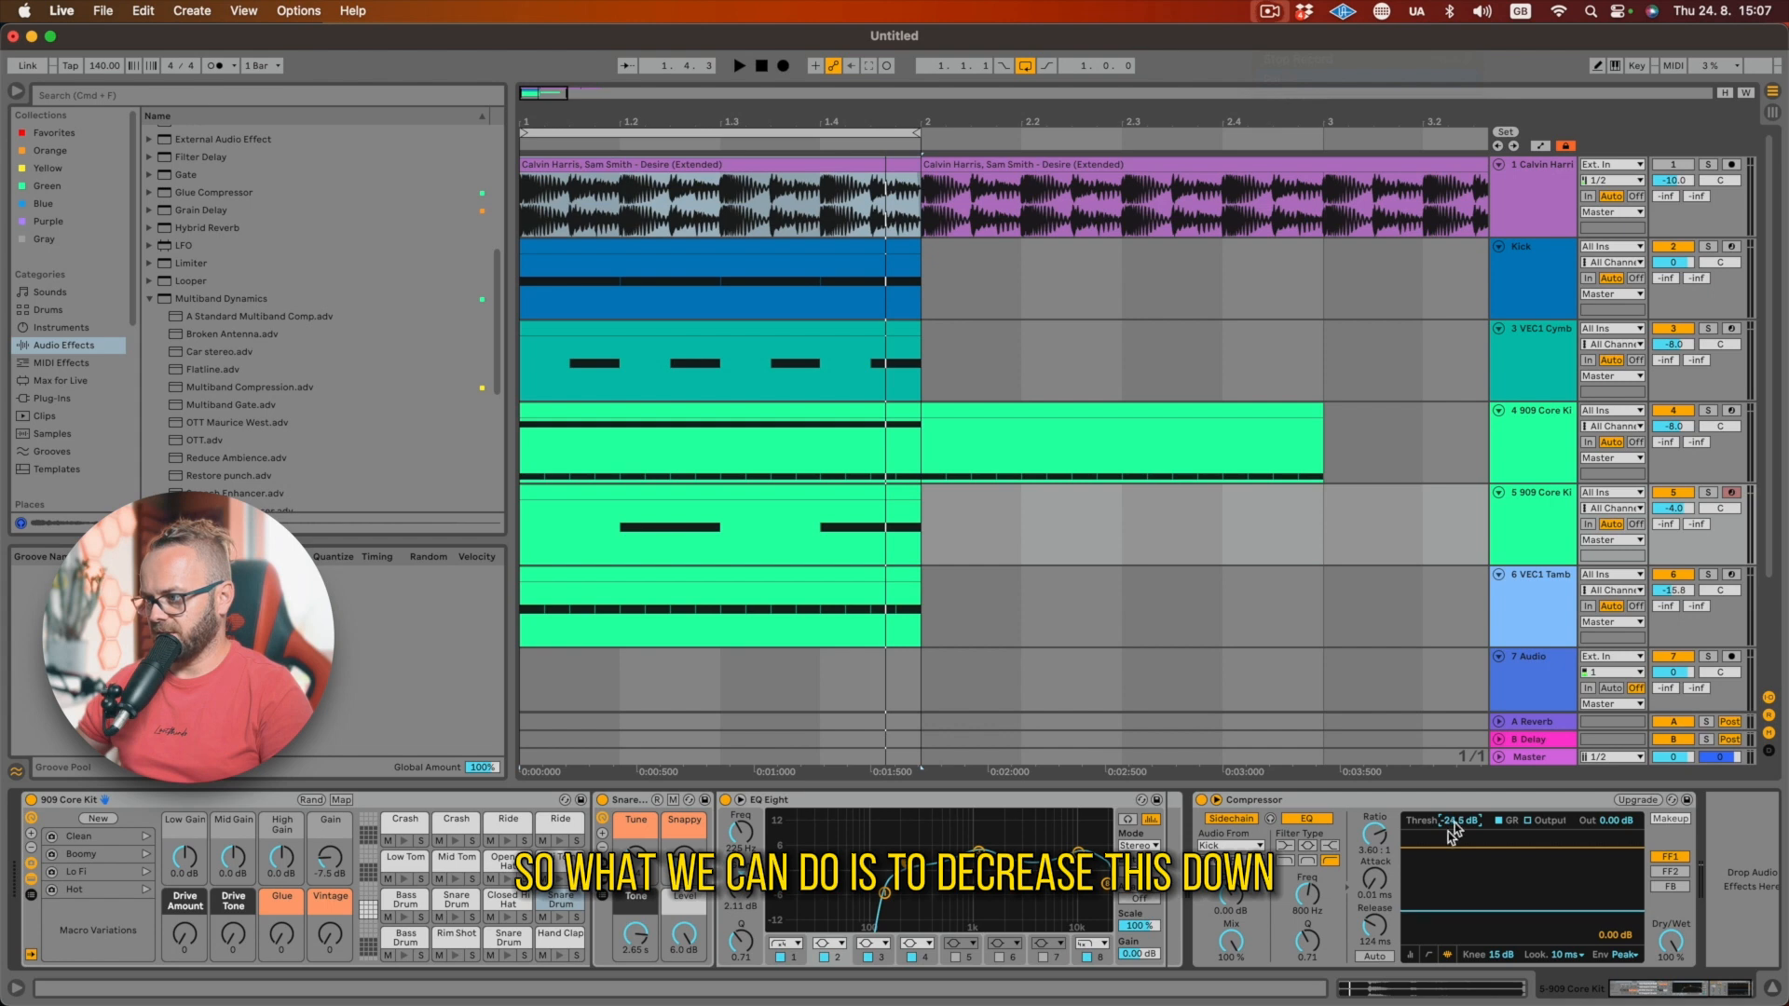
drag(1374, 926, 1374, 930)
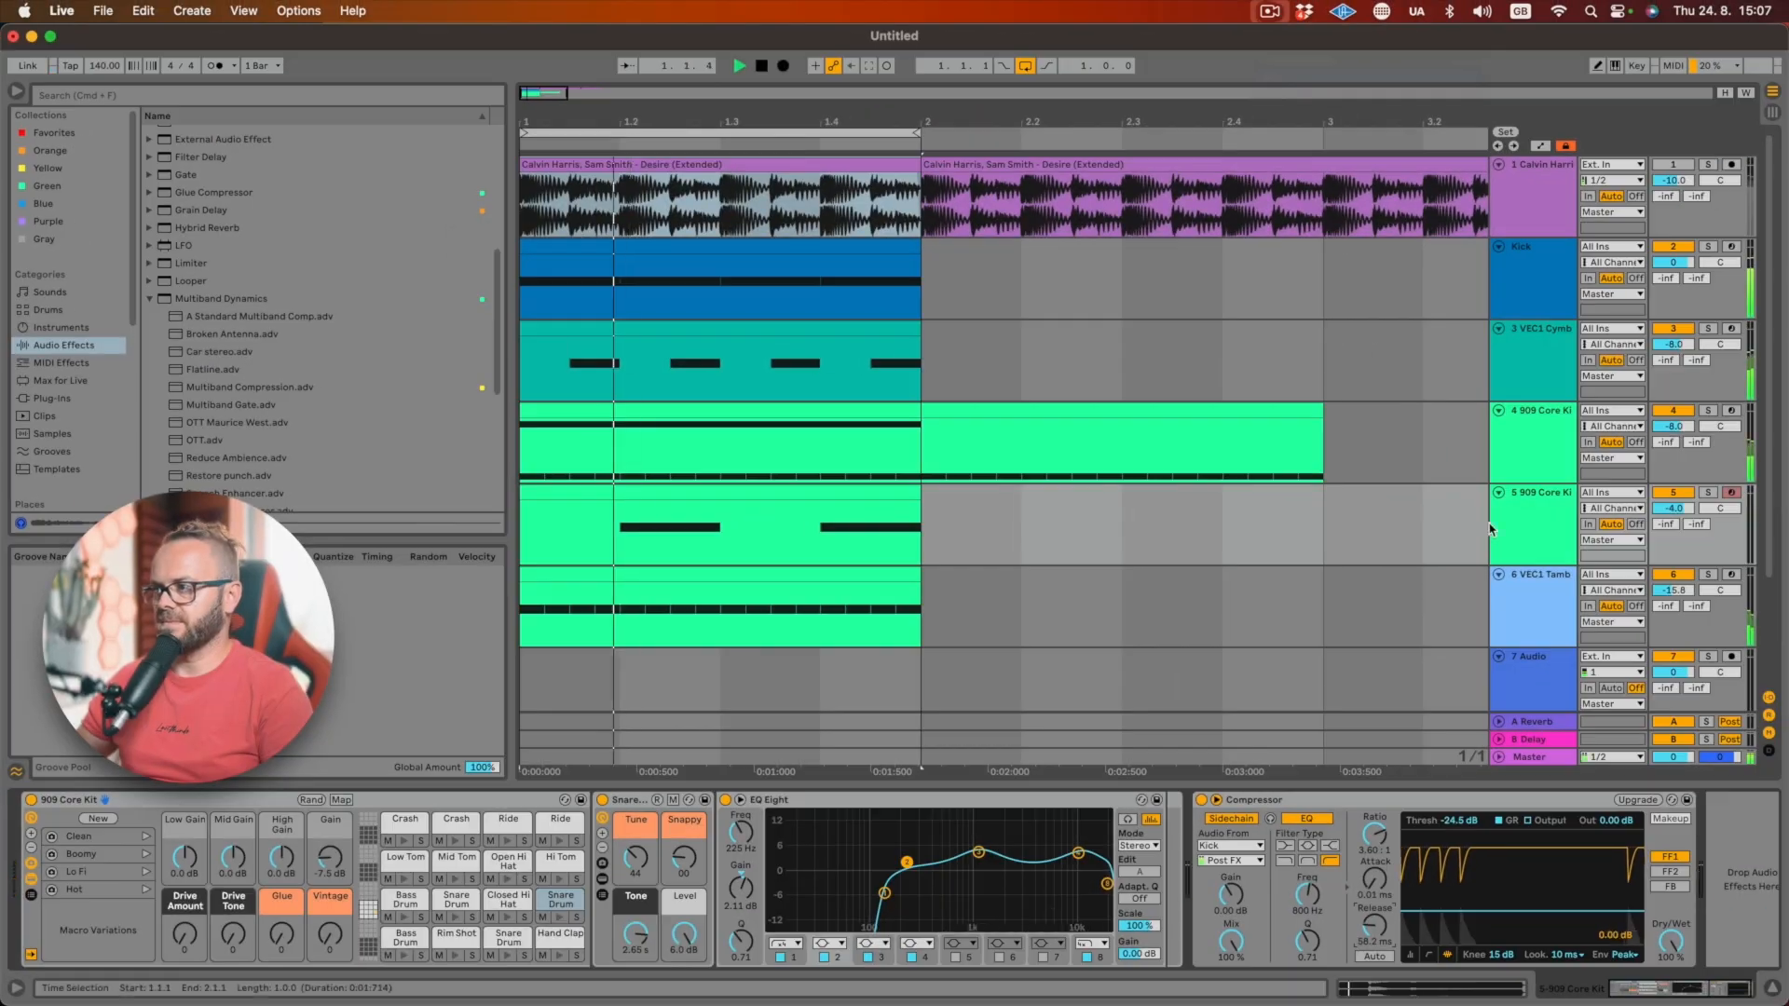
- Raise the snare track's volume to about -3.2 dB and set its Tune to 33 after comparing with the soloed reference
drag(1674, 518, 1674, 511)
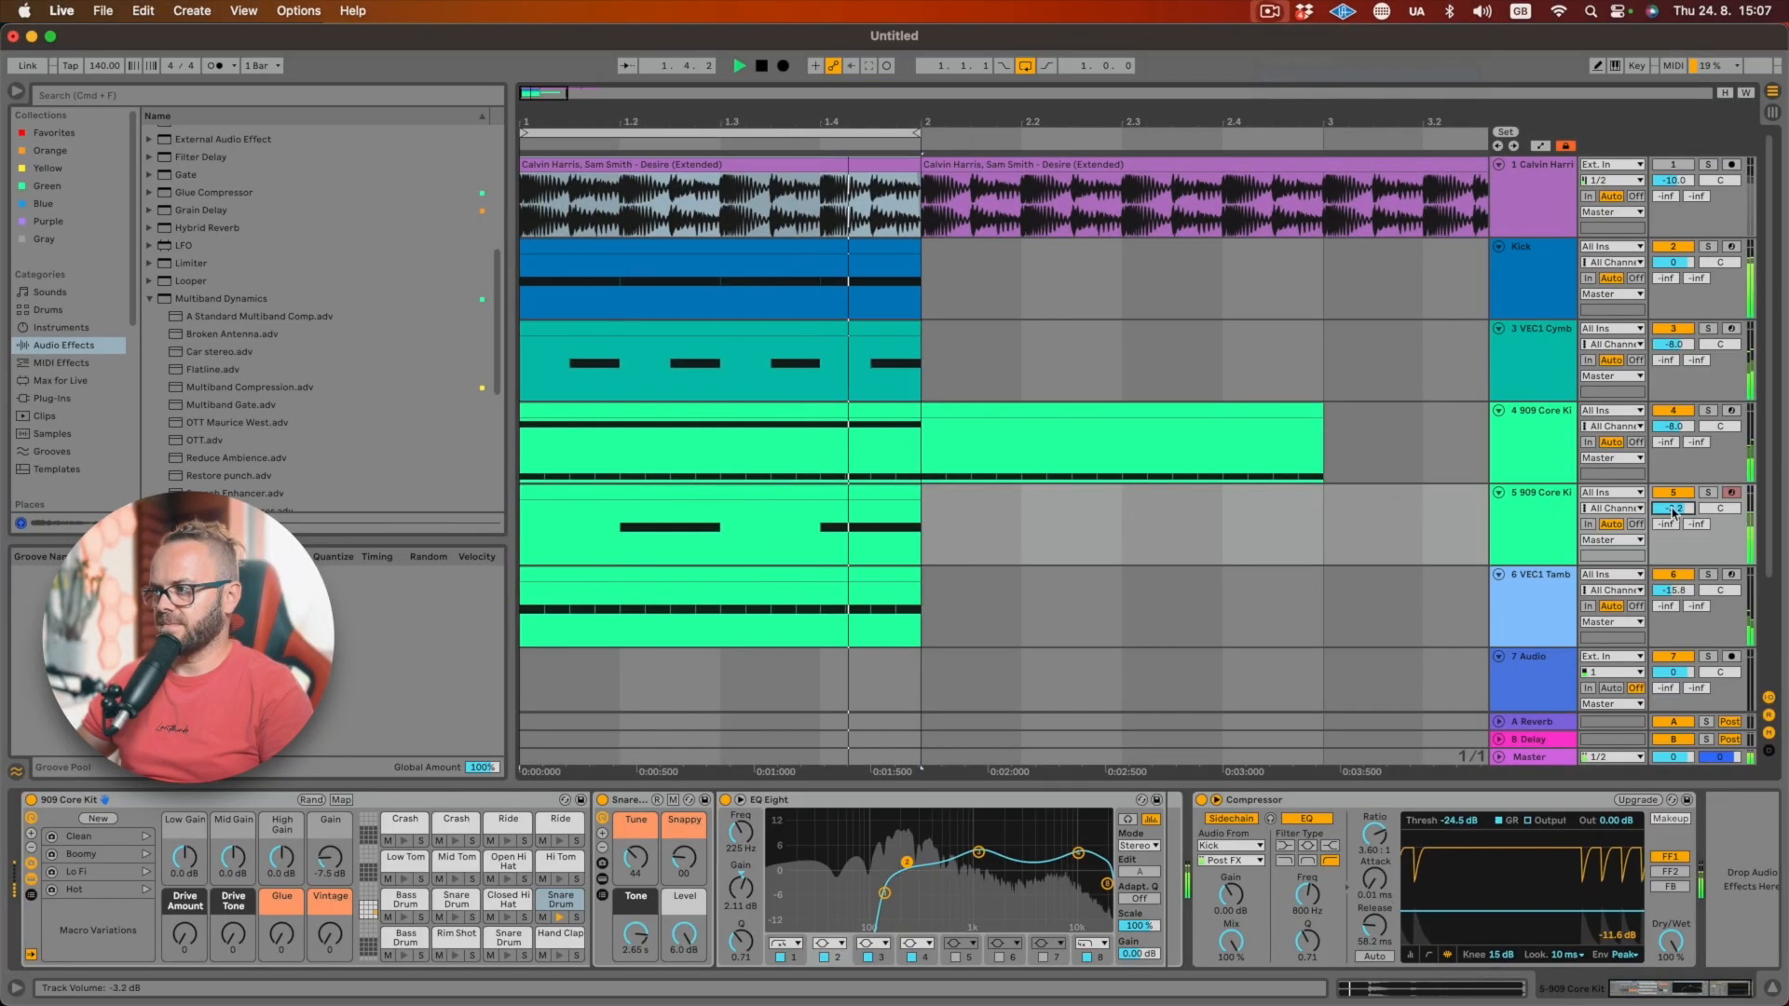
click(1709, 165)
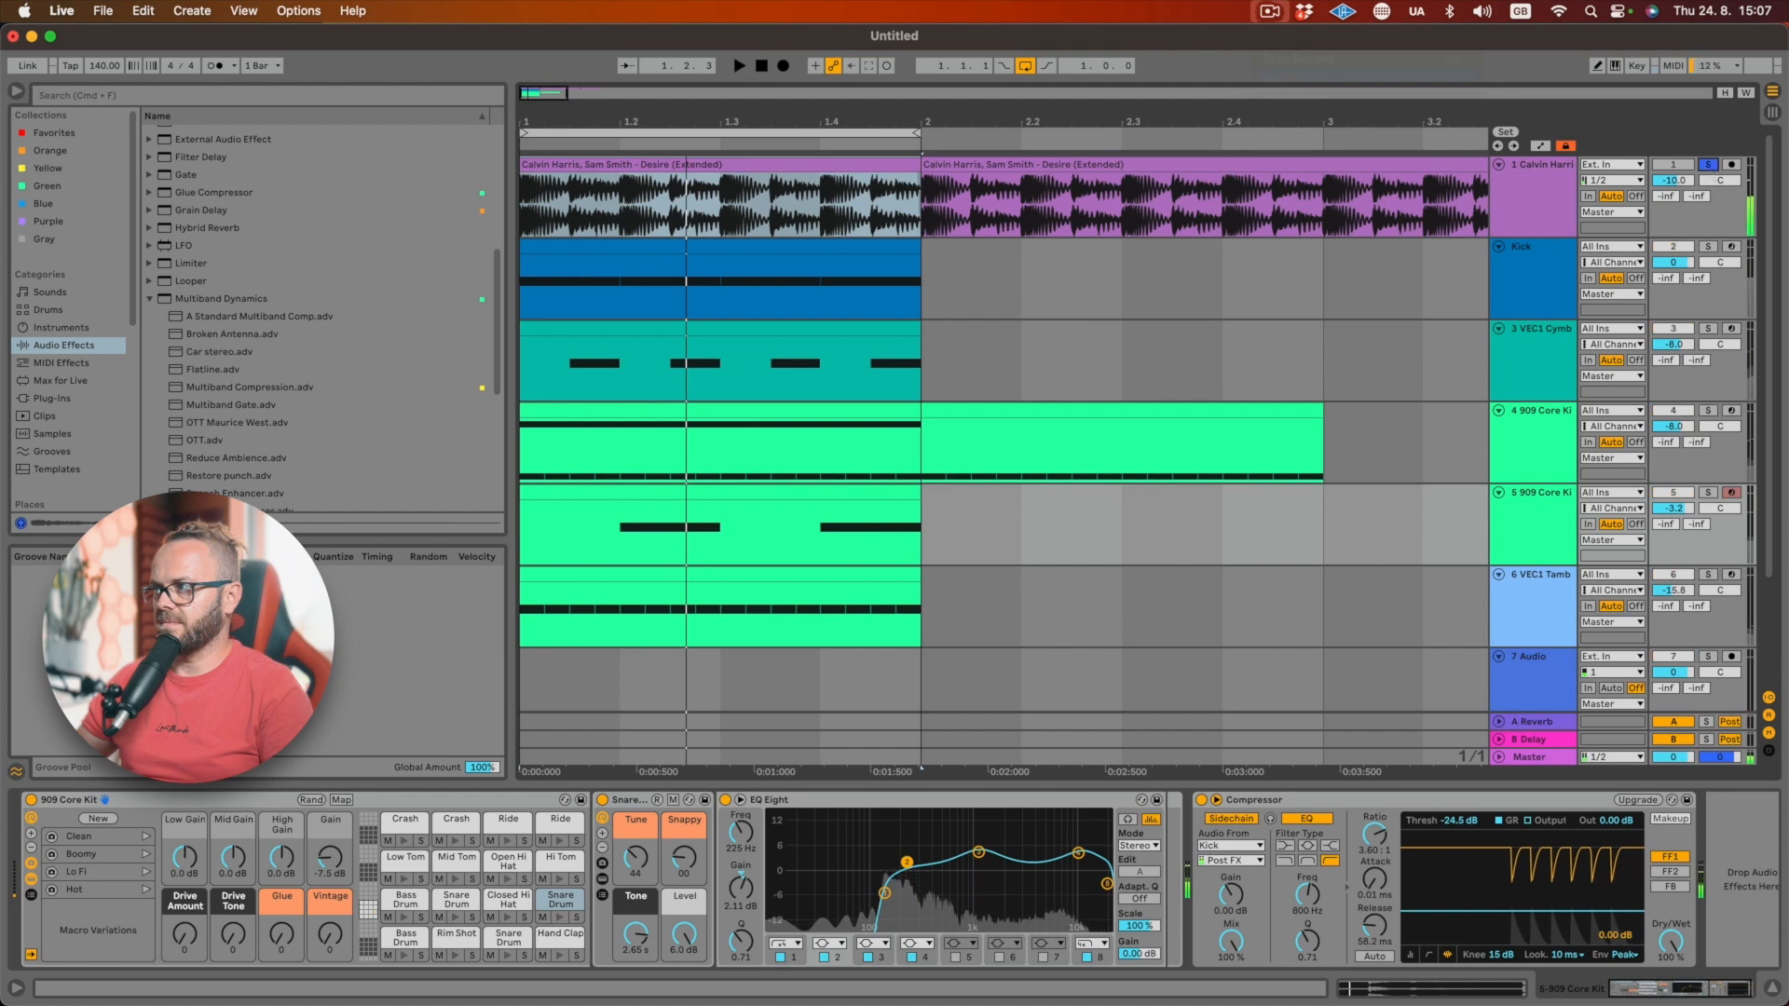
click(1709, 165)
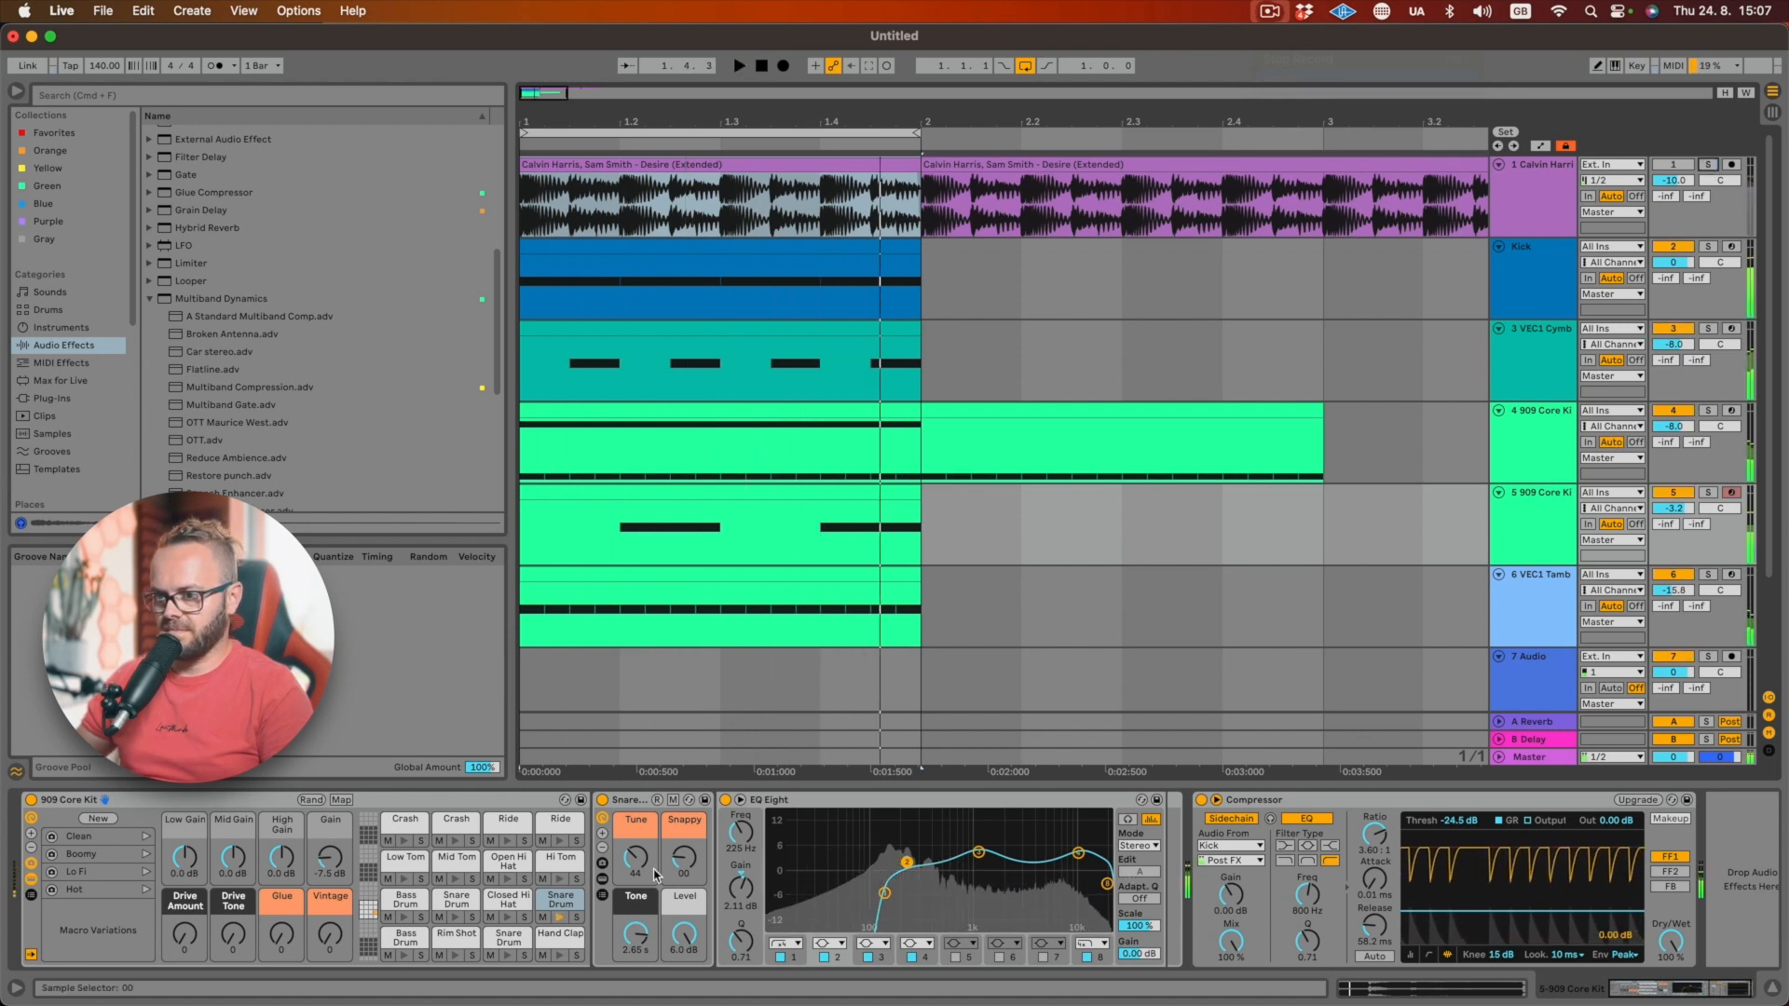
drag(656, 875, 656, 880)
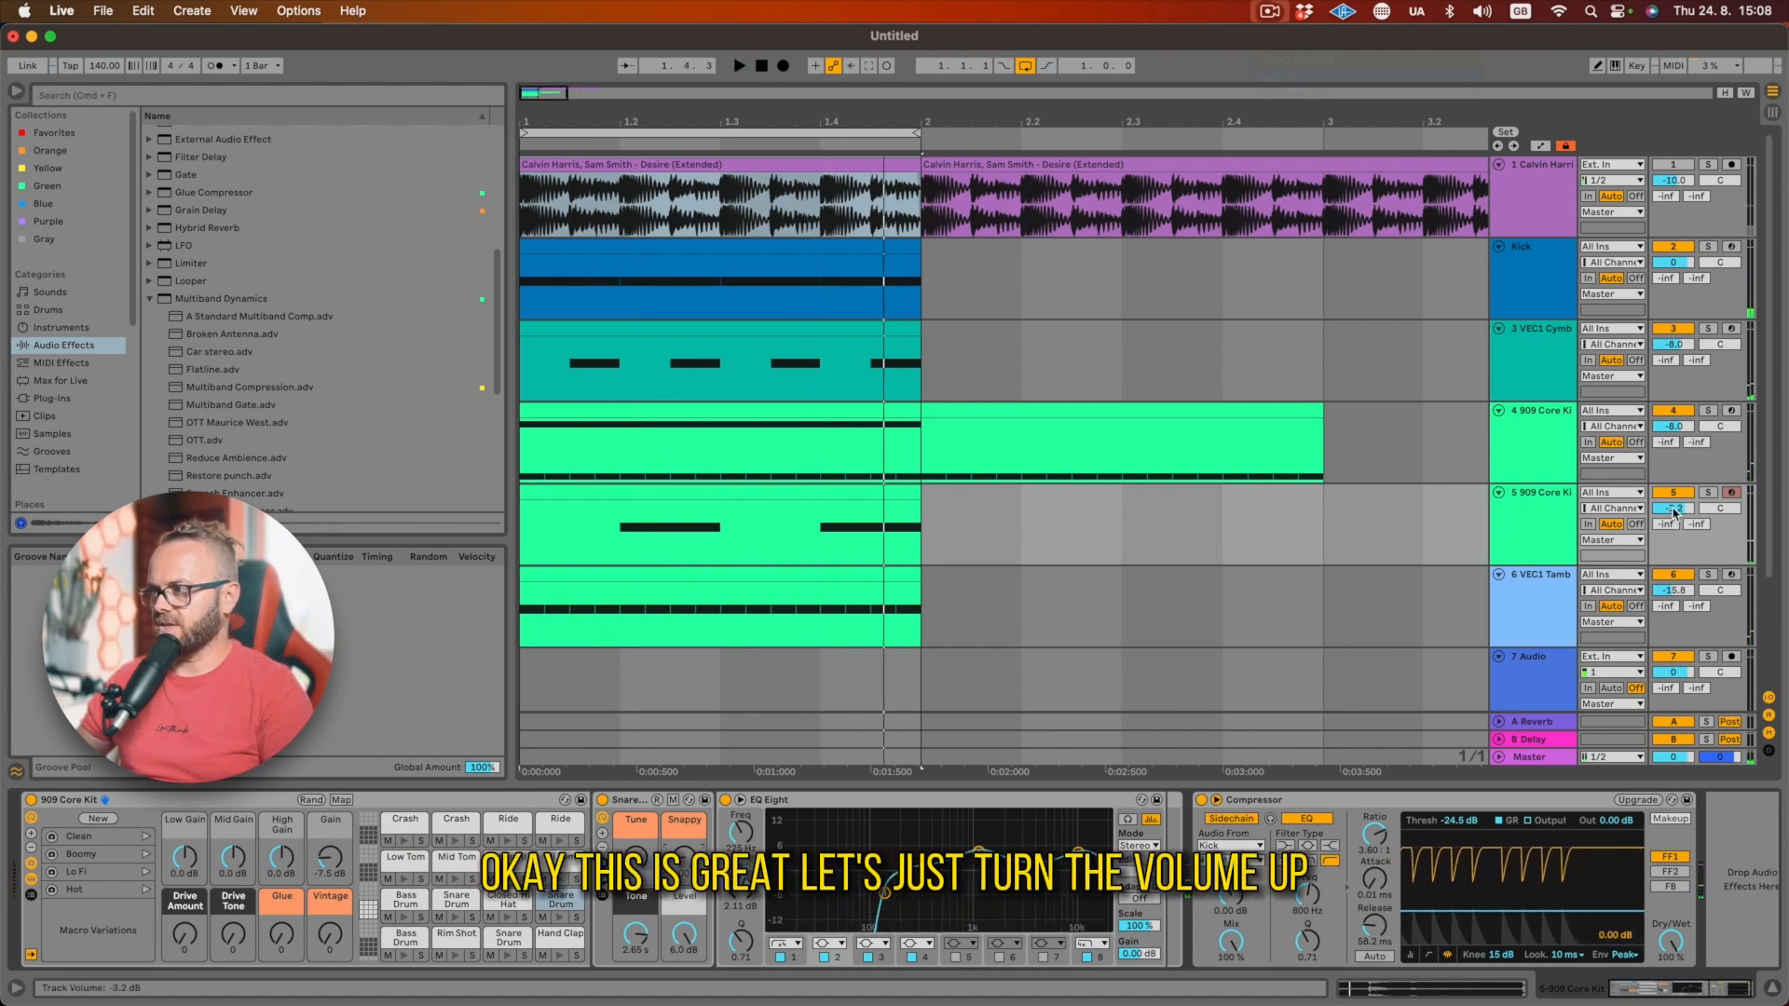
- Set the snare track's volume to about -1.1 dB and reshape its EQ, with band 2 boosted about 3.35 dB near 287 Hz
drag(1674, 511, 1674, 500)
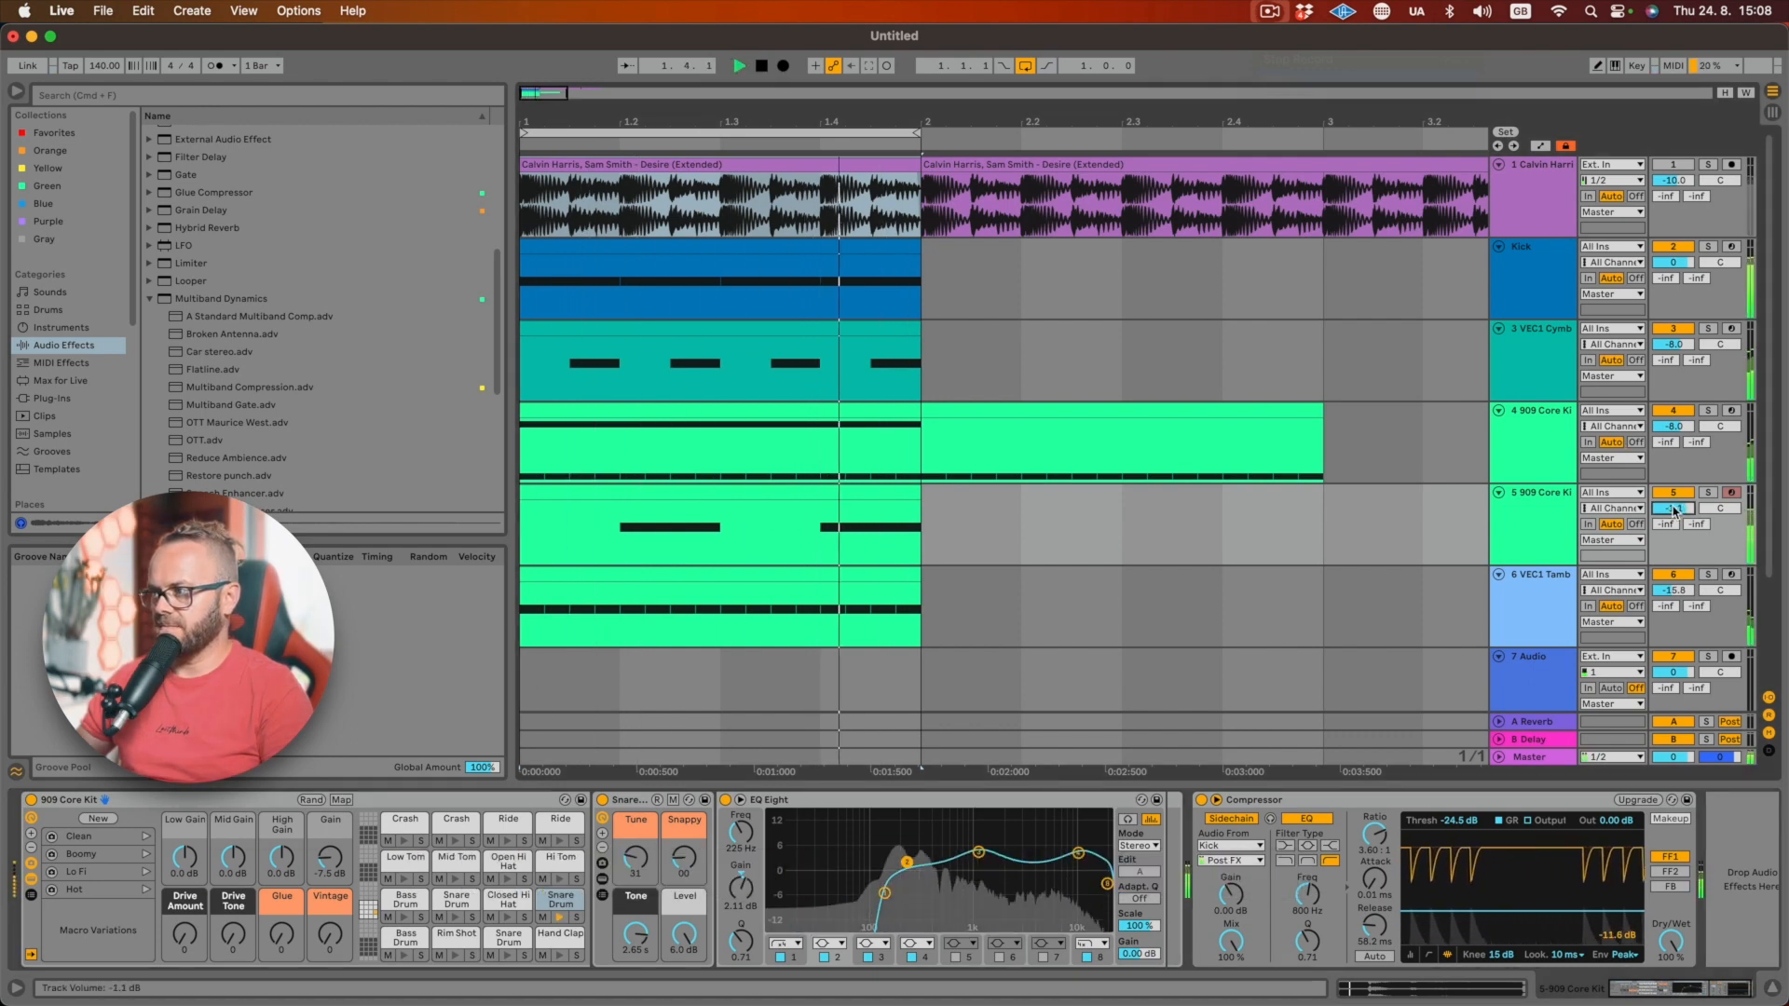
drag(980, 854, 999, 855)
drag(885, 892, 914, 856)
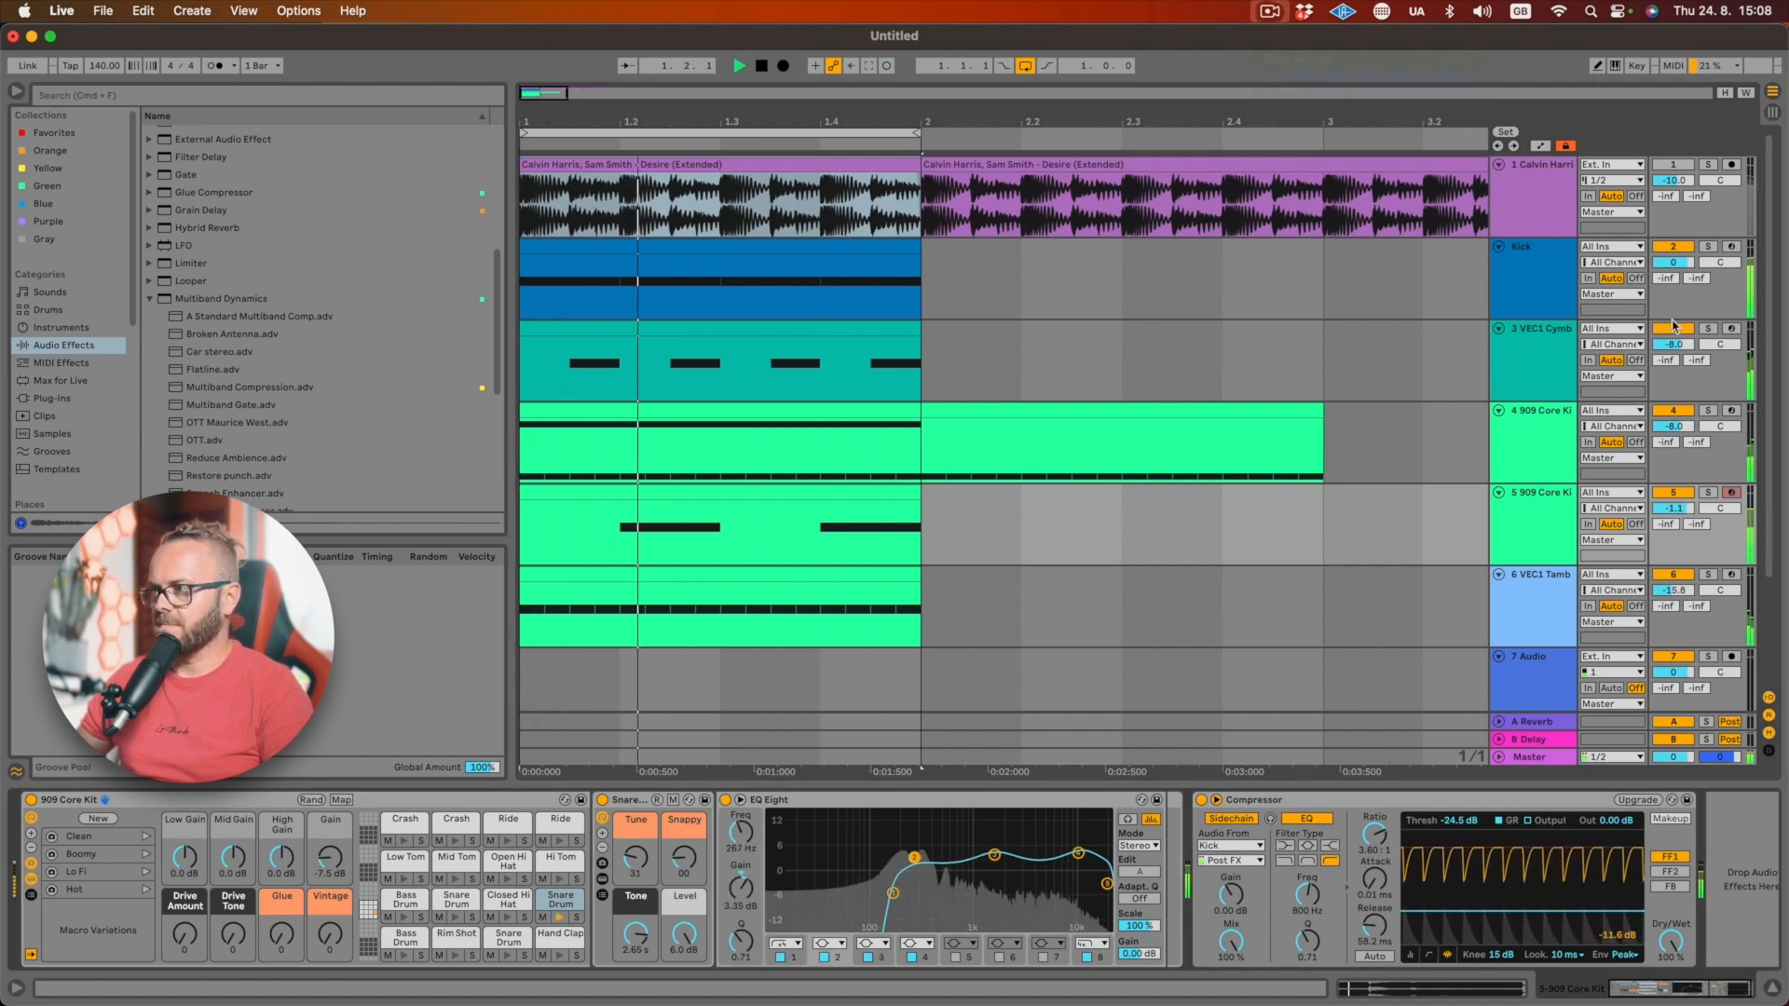
- Compare with the soloed reference, then set the snare Compressor's release to about 86 ms and EQ band 3 to about 10.8 dB near 1.26 kHz
click(1708, 165)
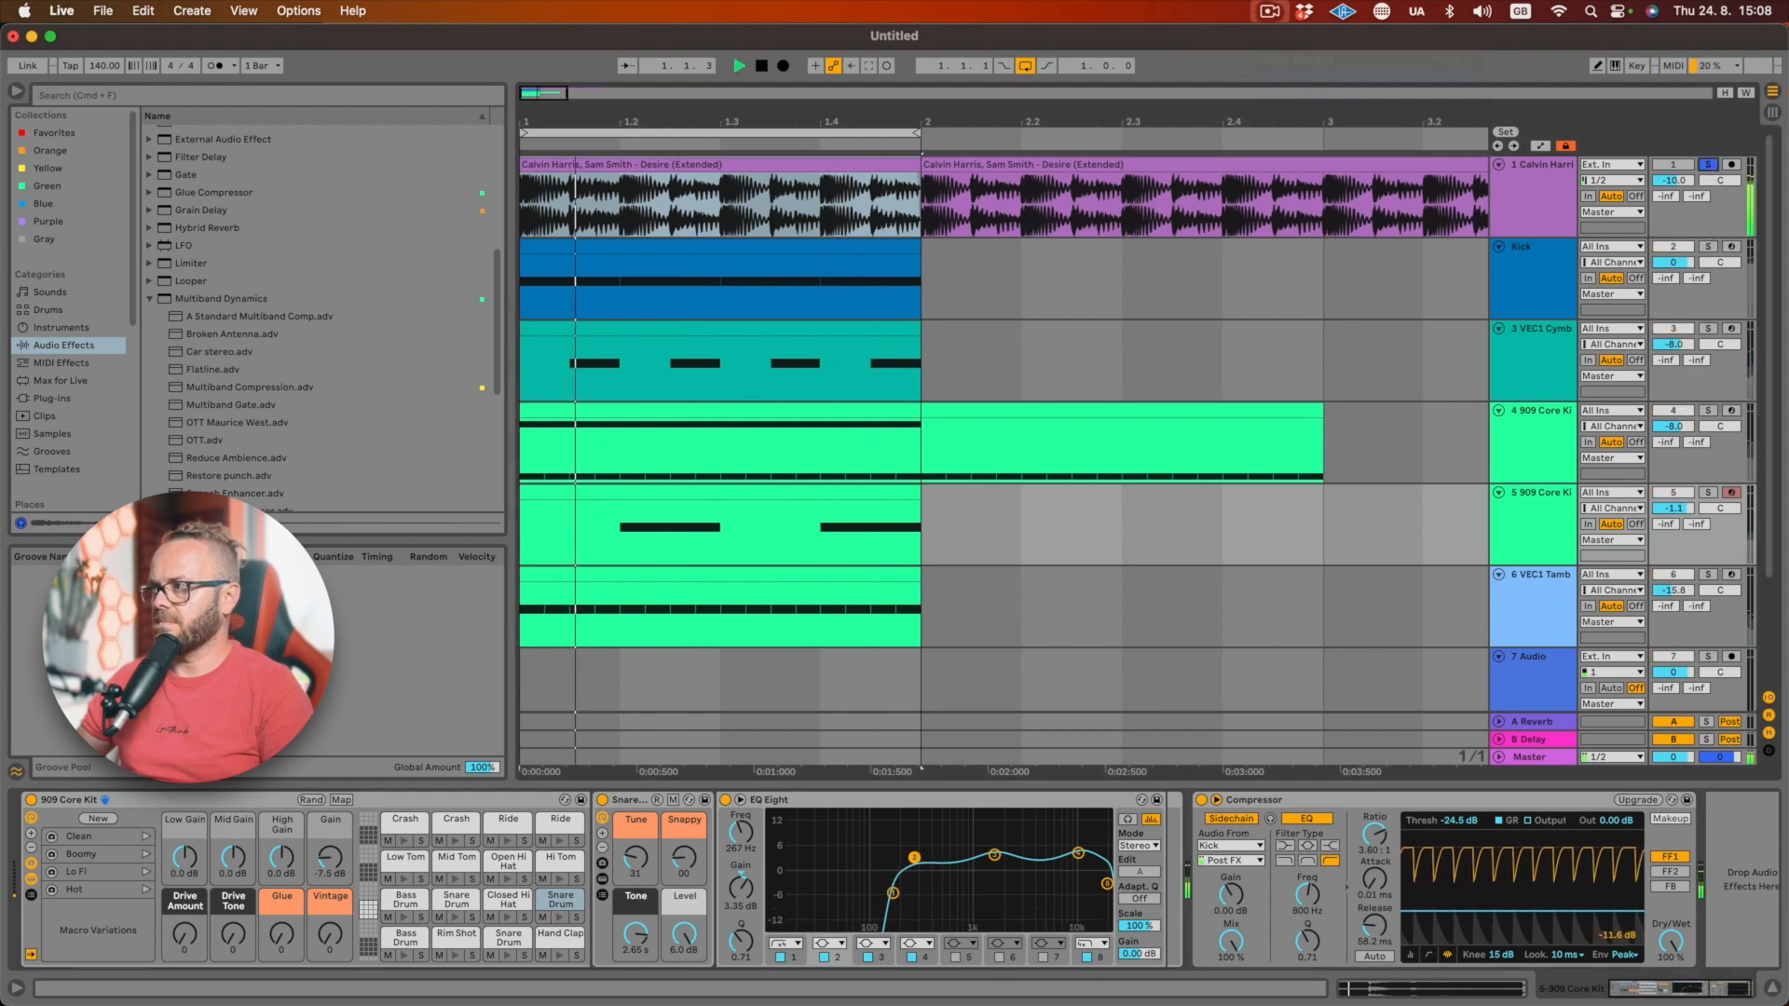
click(1708, 165)
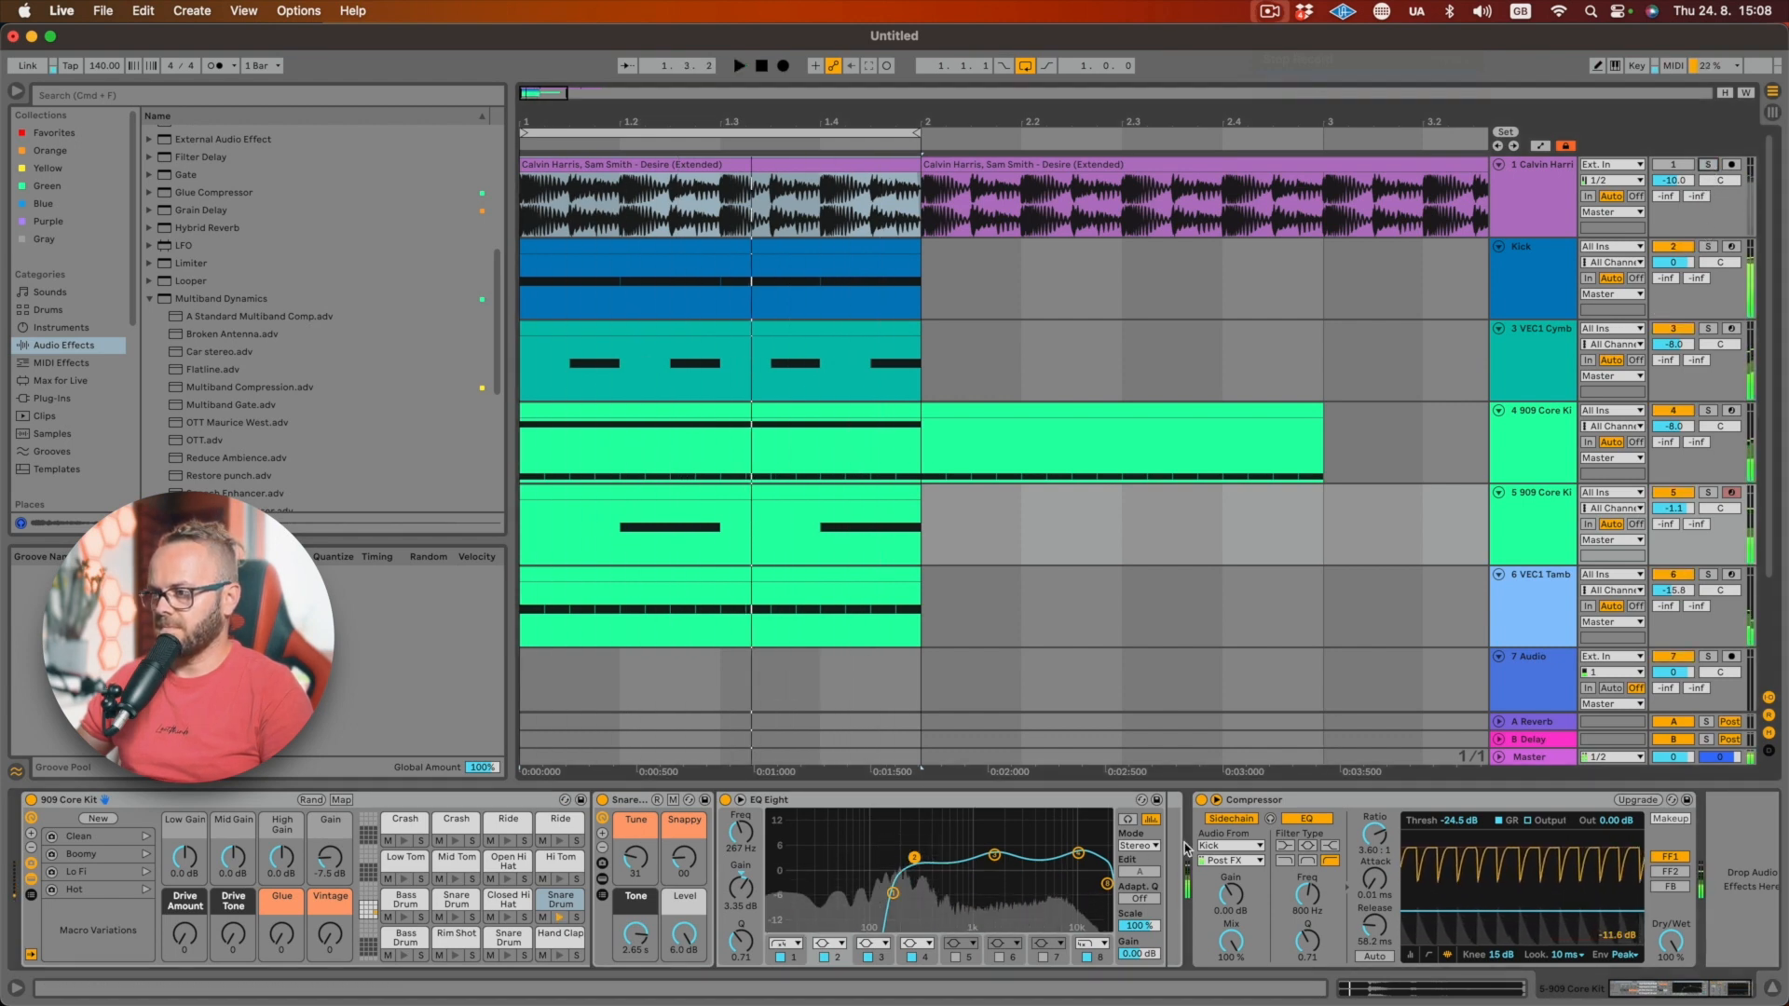
drag(1374, 925, 1374, 913)
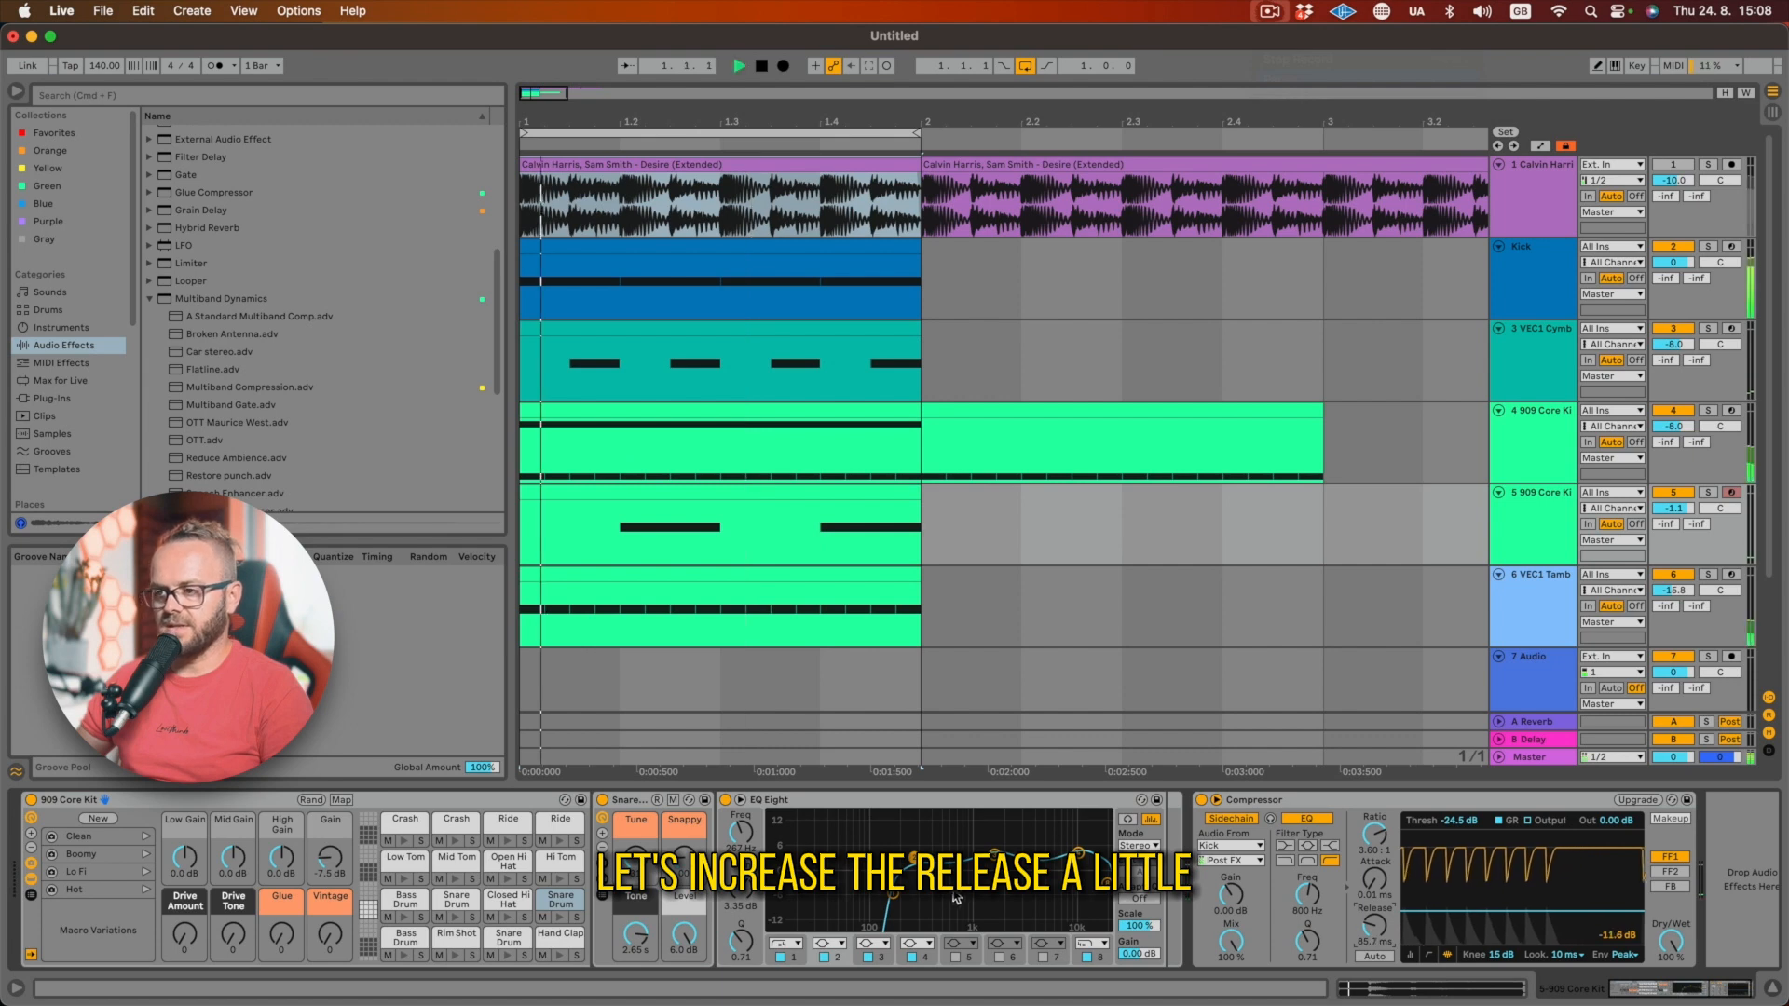
drag(994, 854, 982, 829)
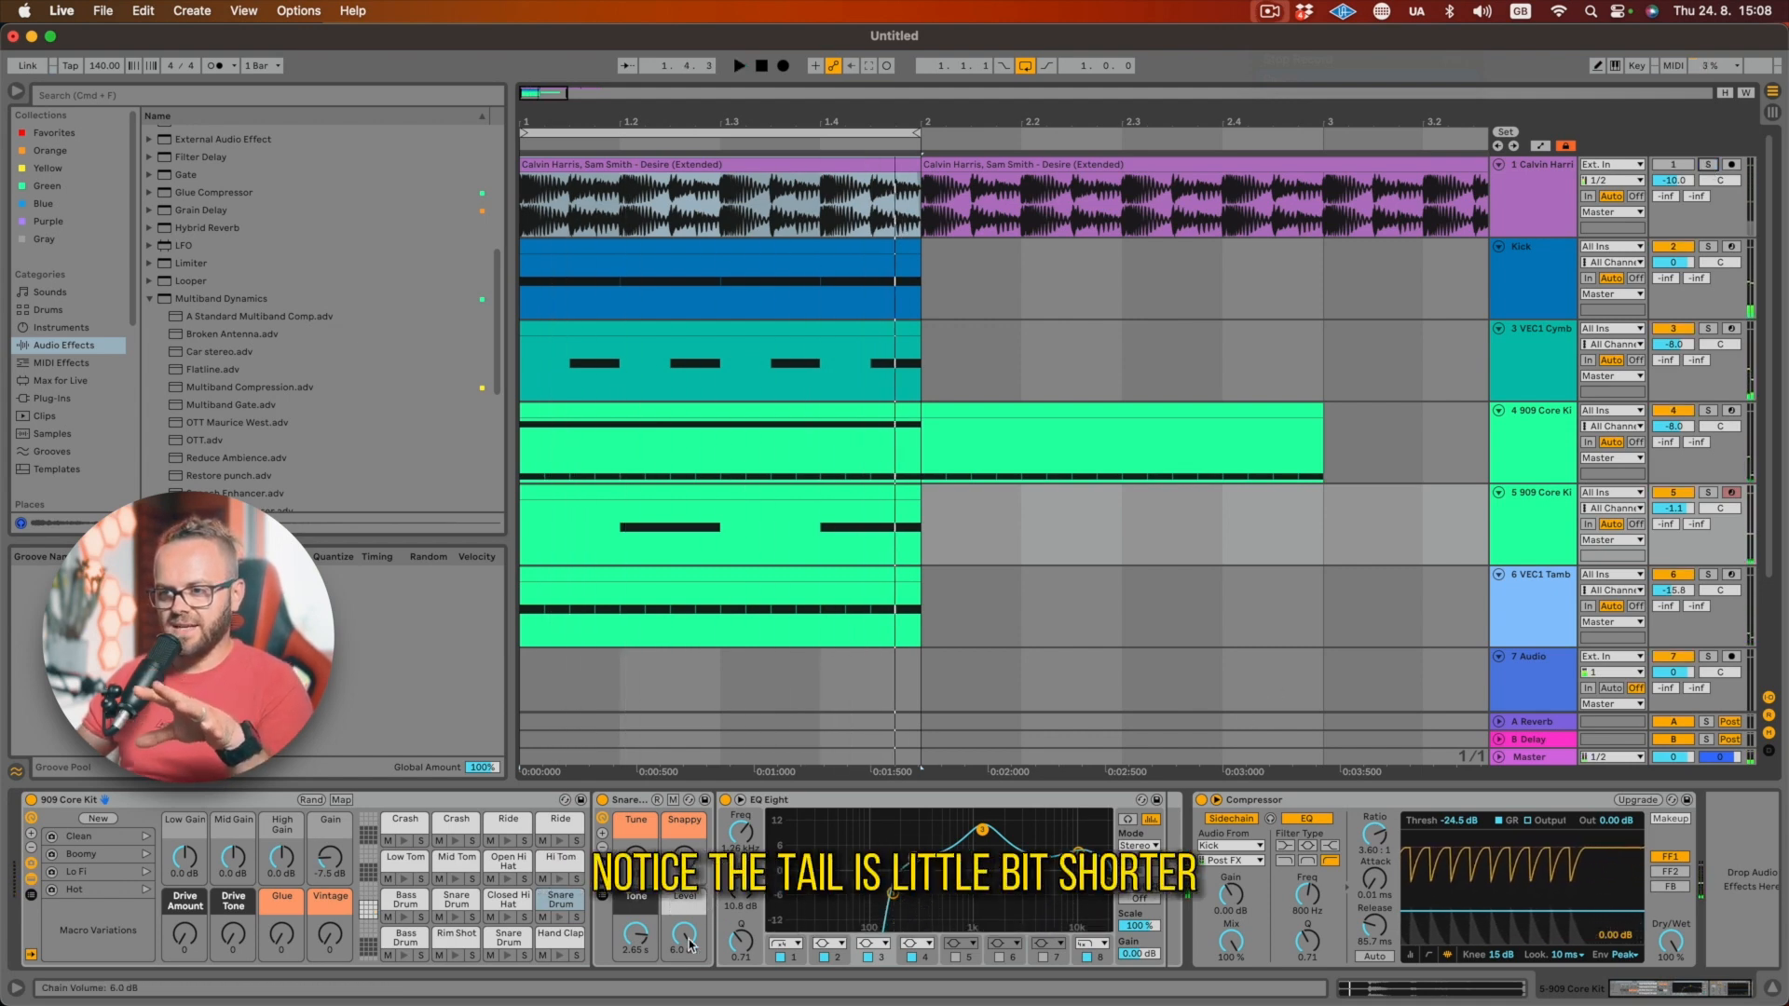
- Set the snare's Tone to about 565 ms and EQ band 4 to about 6.6 dB near 11.4 kHz, comparing with the soloed reference
drag(637, 947, 636, 950)
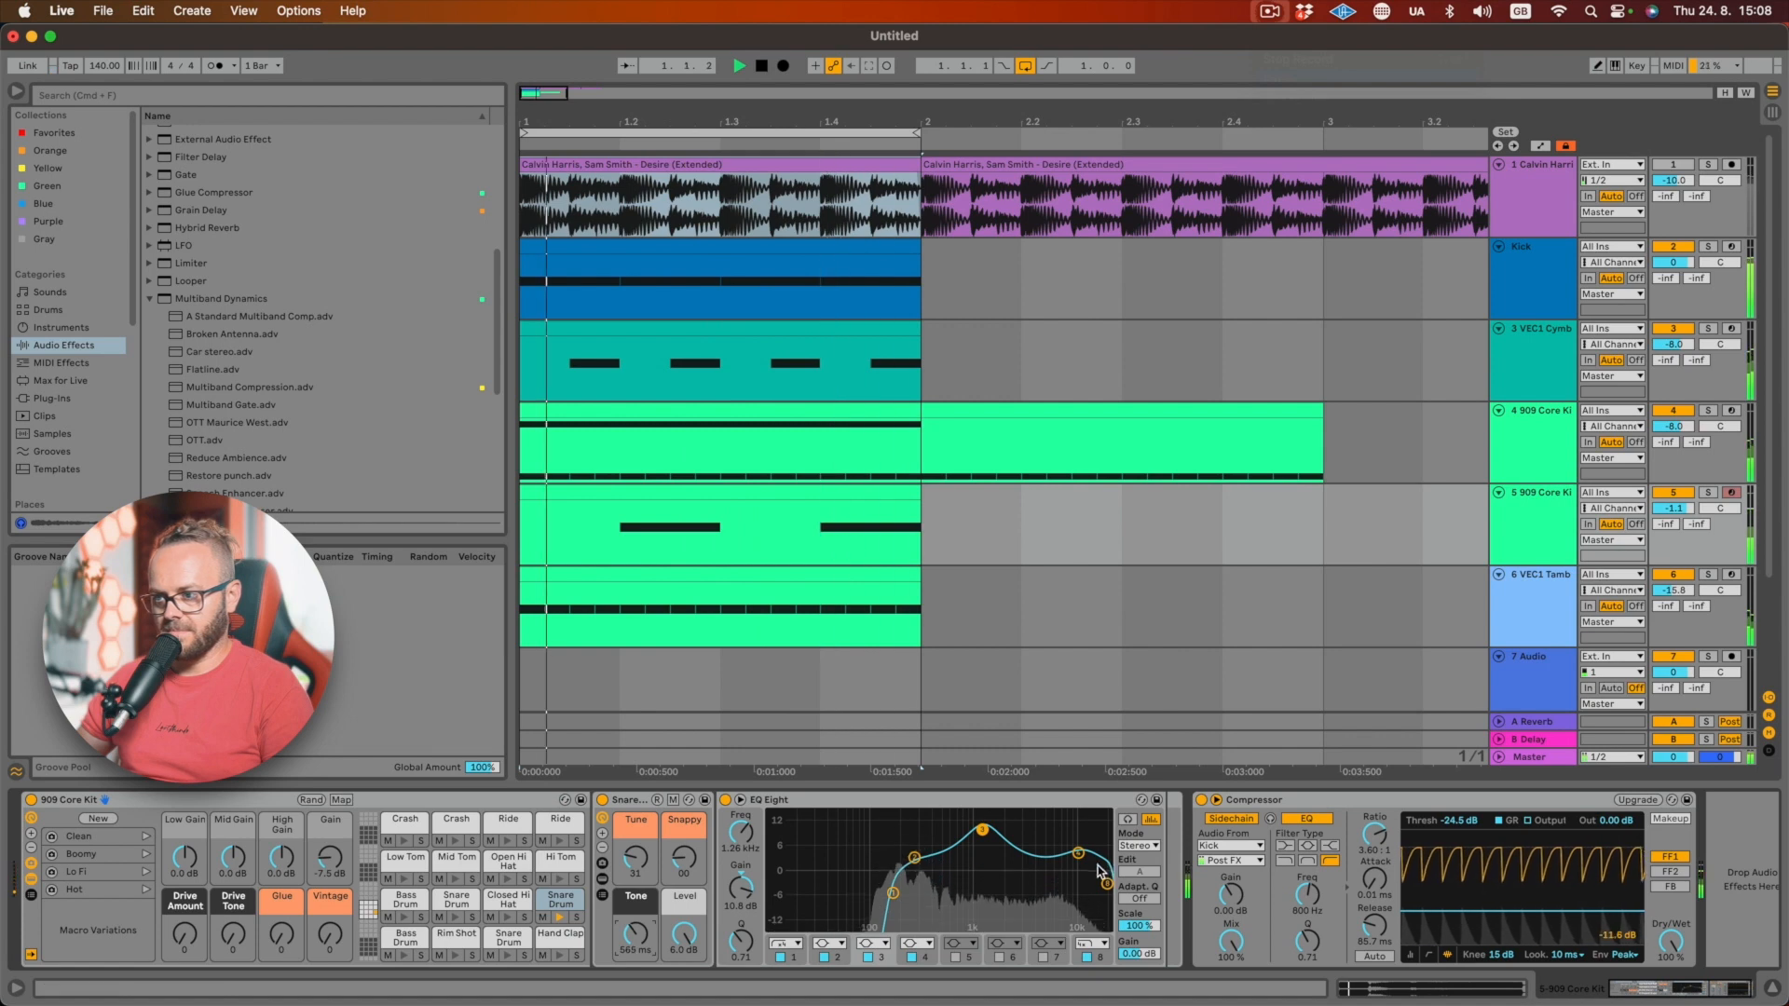
drag(1078, 853, 1074, 848)
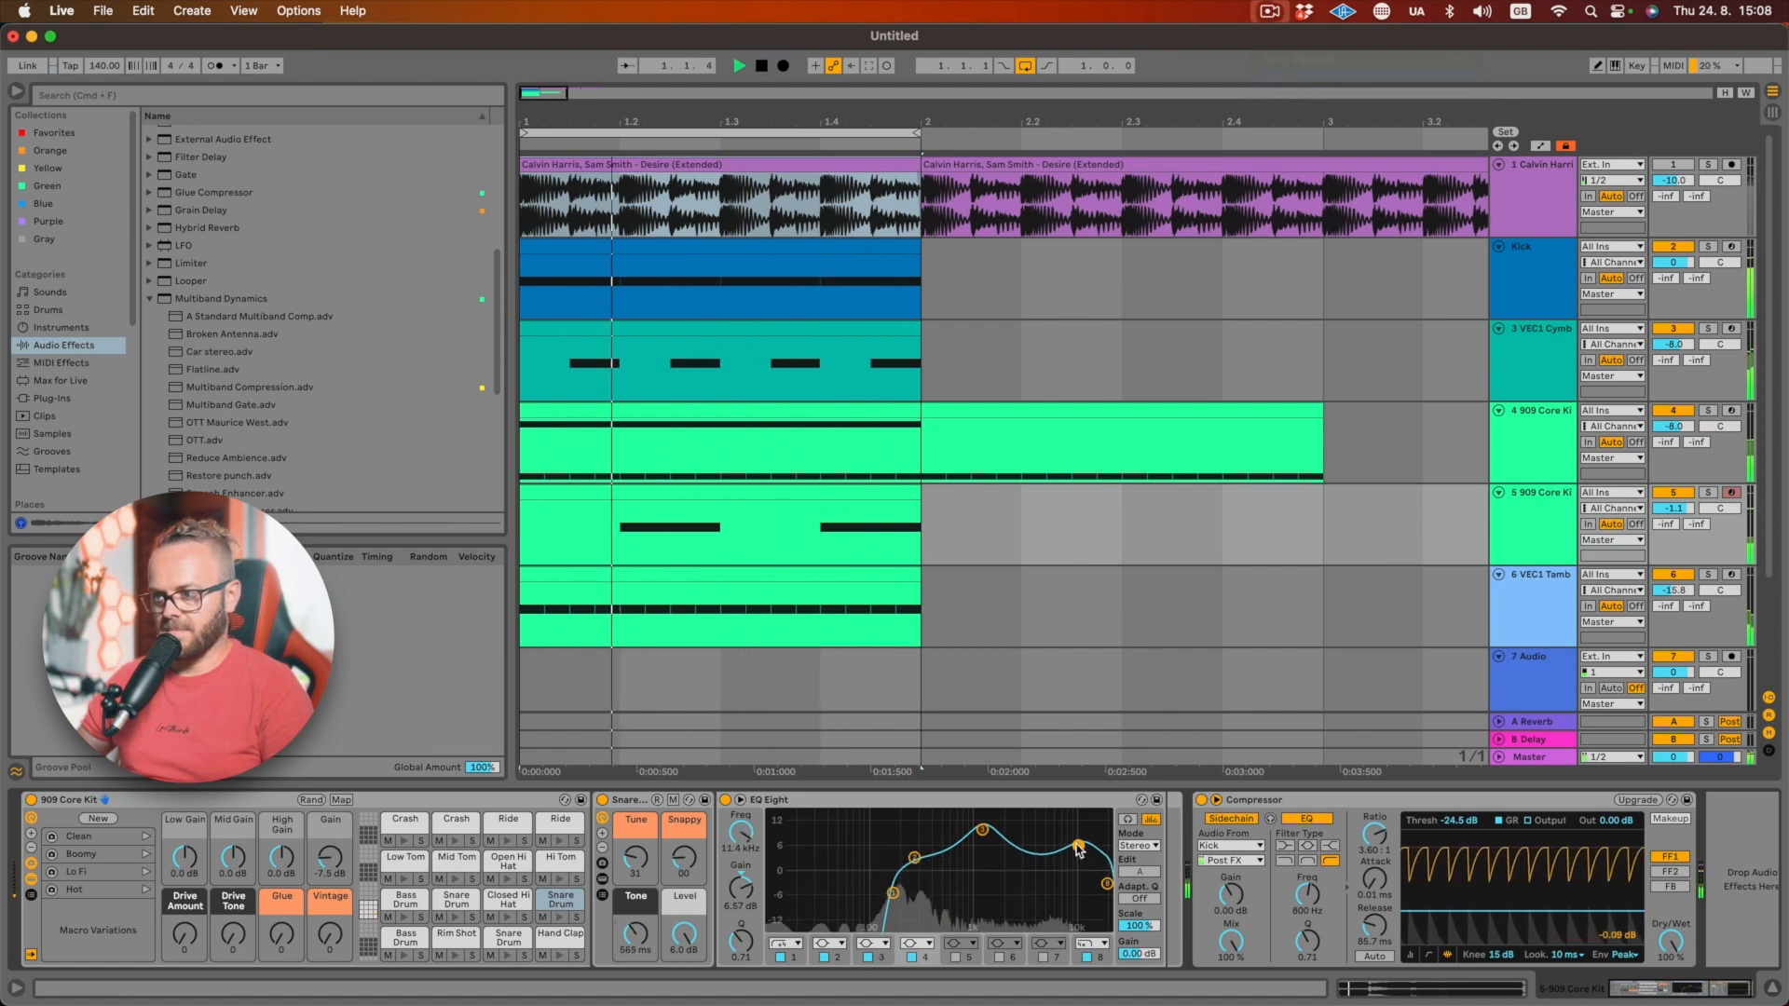
click(1708, 164)
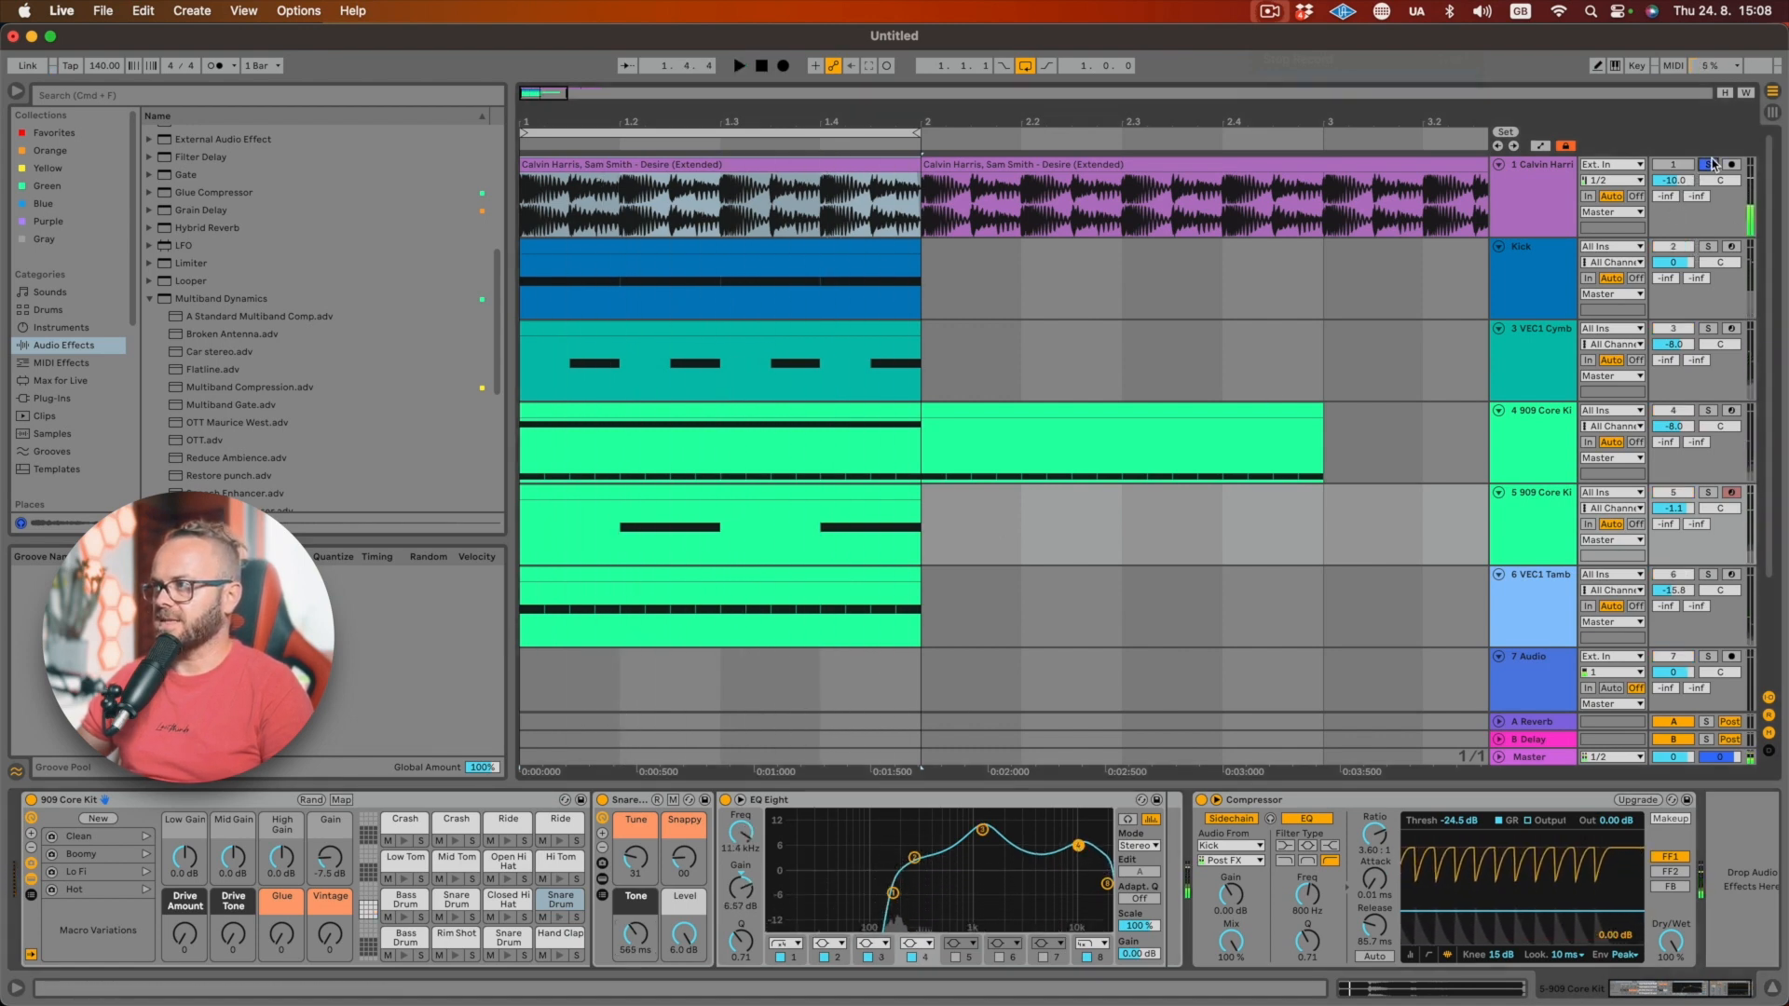
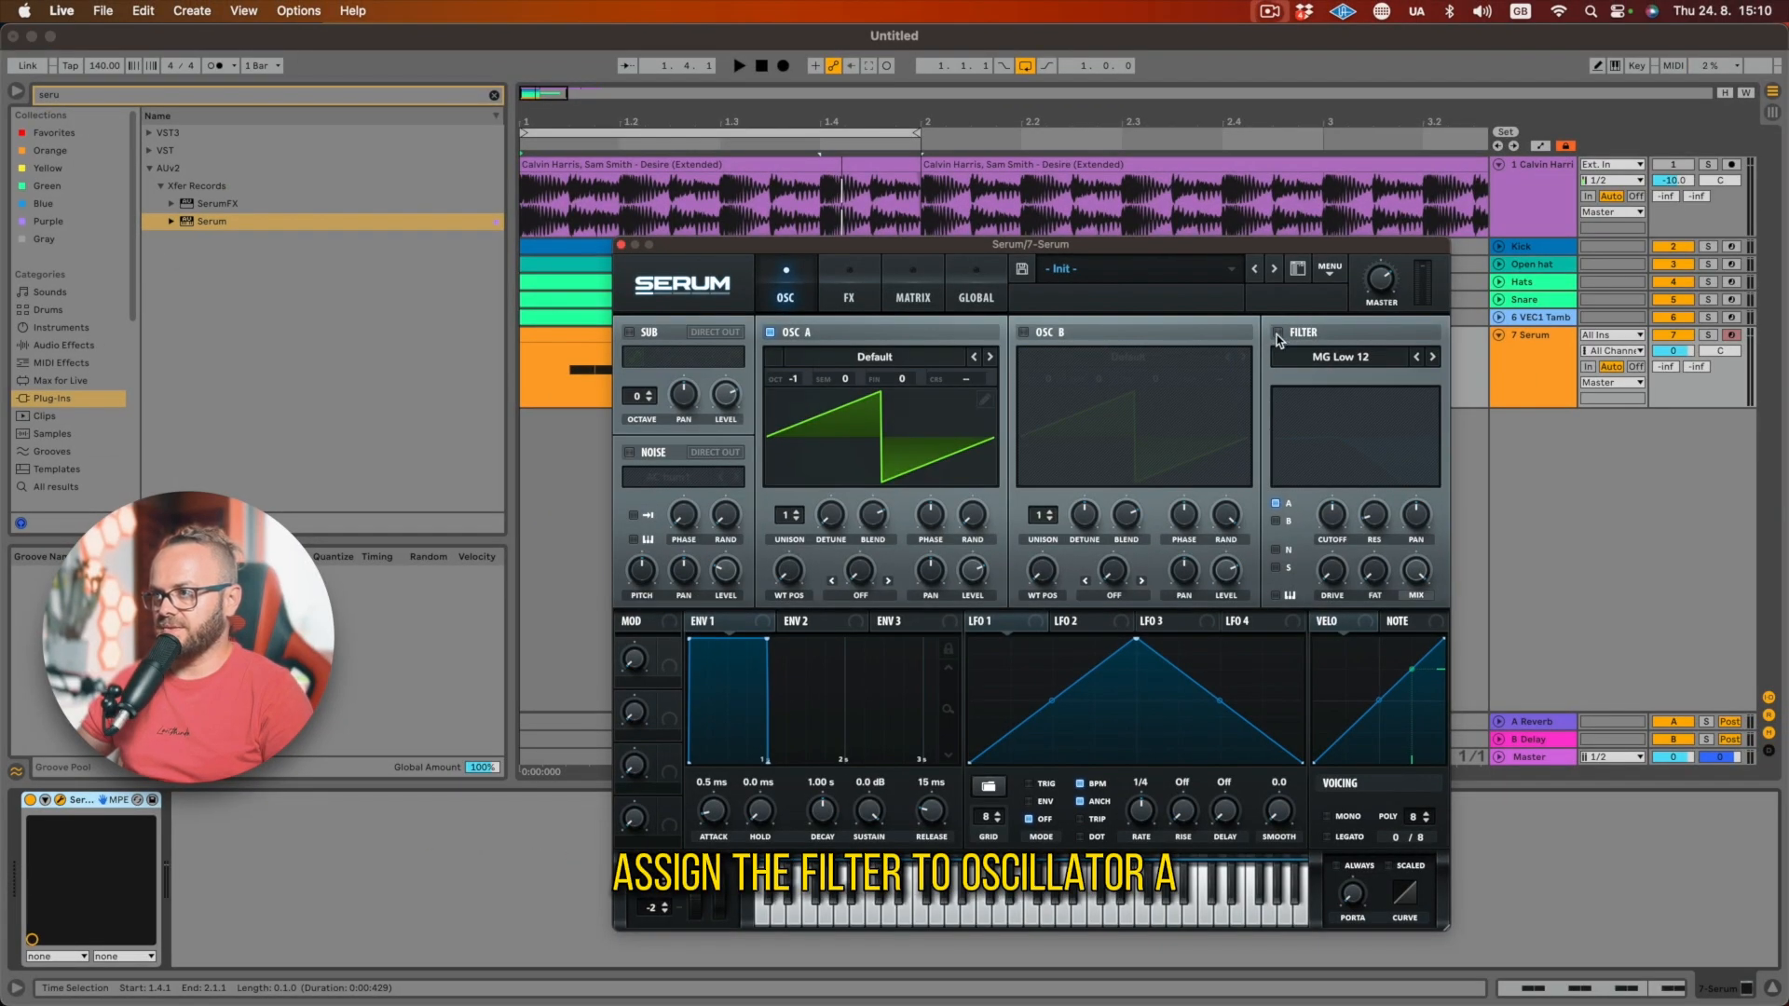
- Enable Serum's filter on oscillator A as Low 18, with its cutoff at about 22 Hz modulated by Env 2, and audition it
click(1276, 333)
click(1341, 357)
mouse_move(1388, 380)
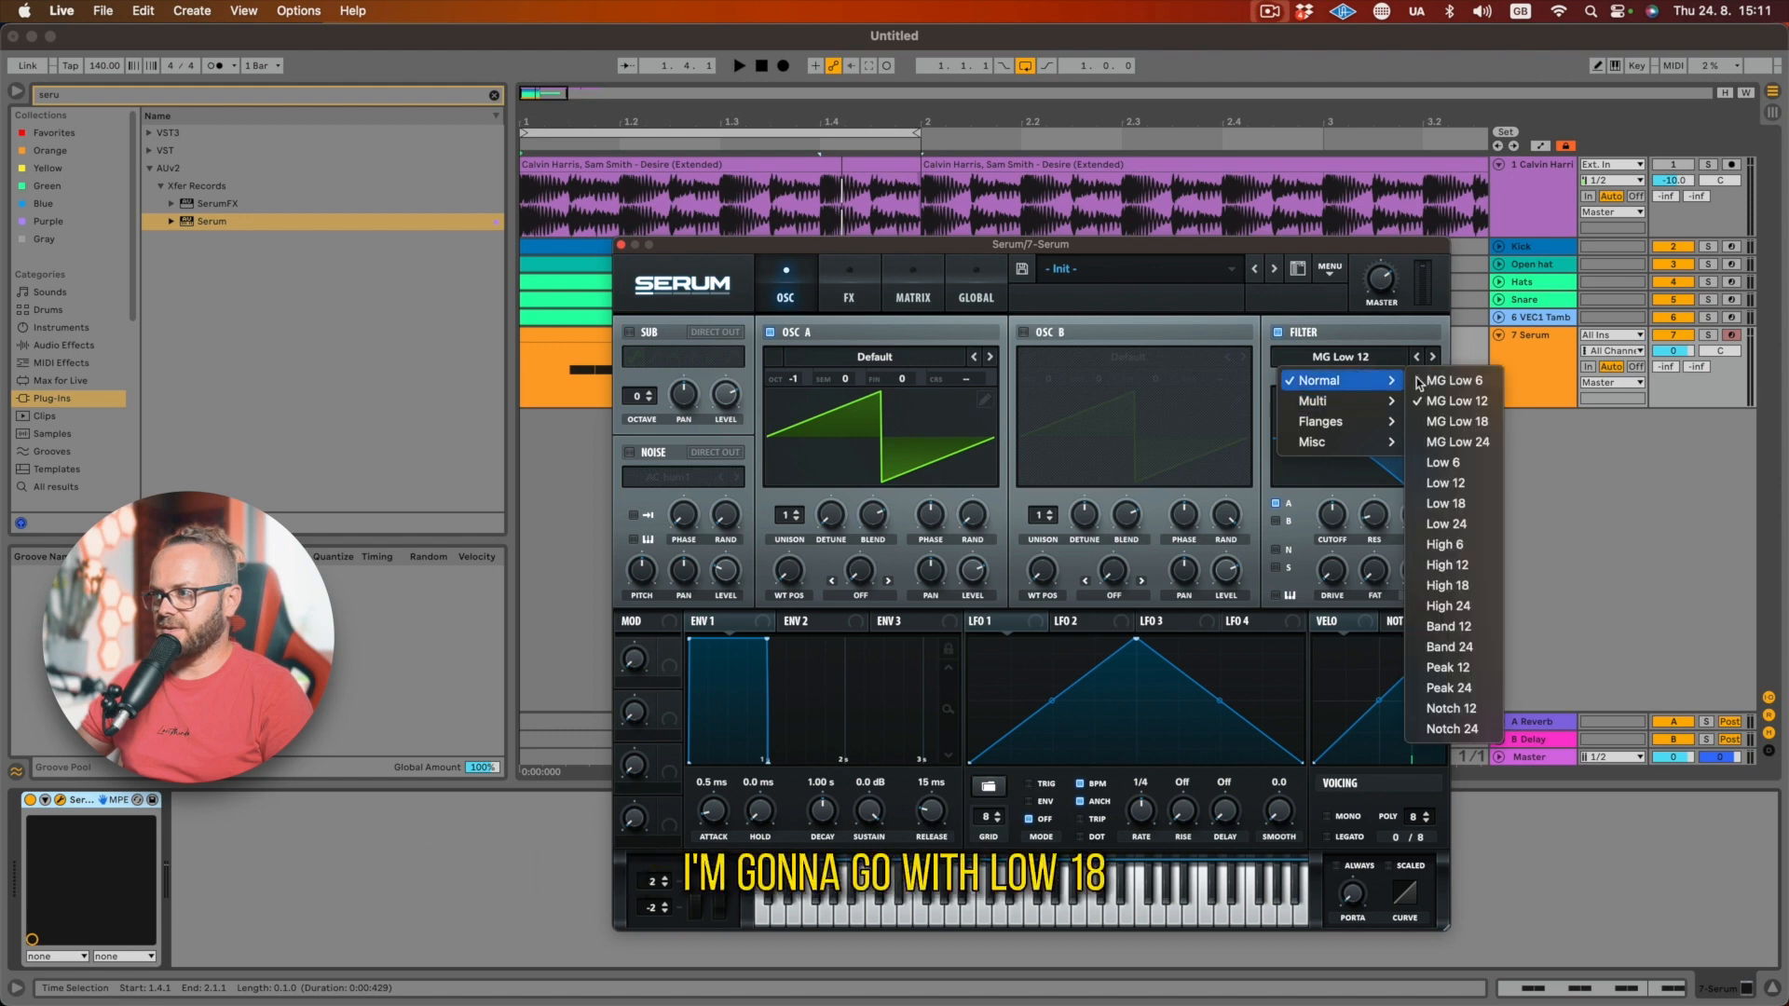
click(1445, 504)
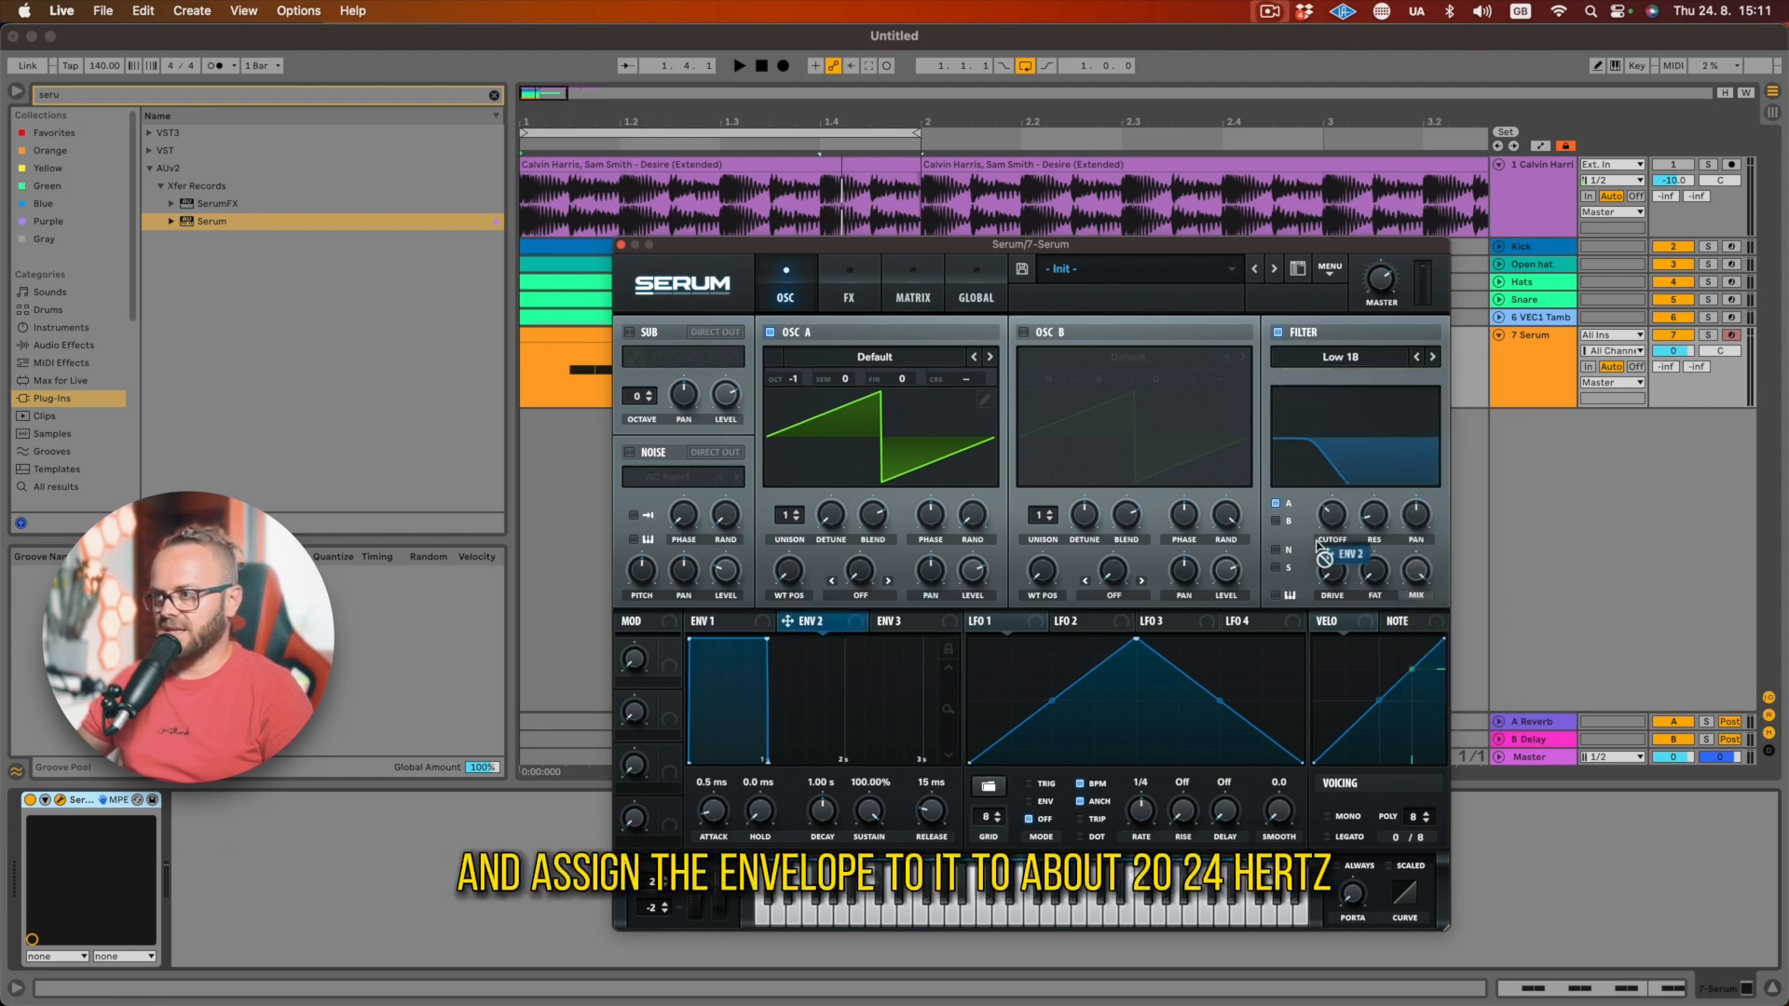
drag(1329, 528, 1345, 506)
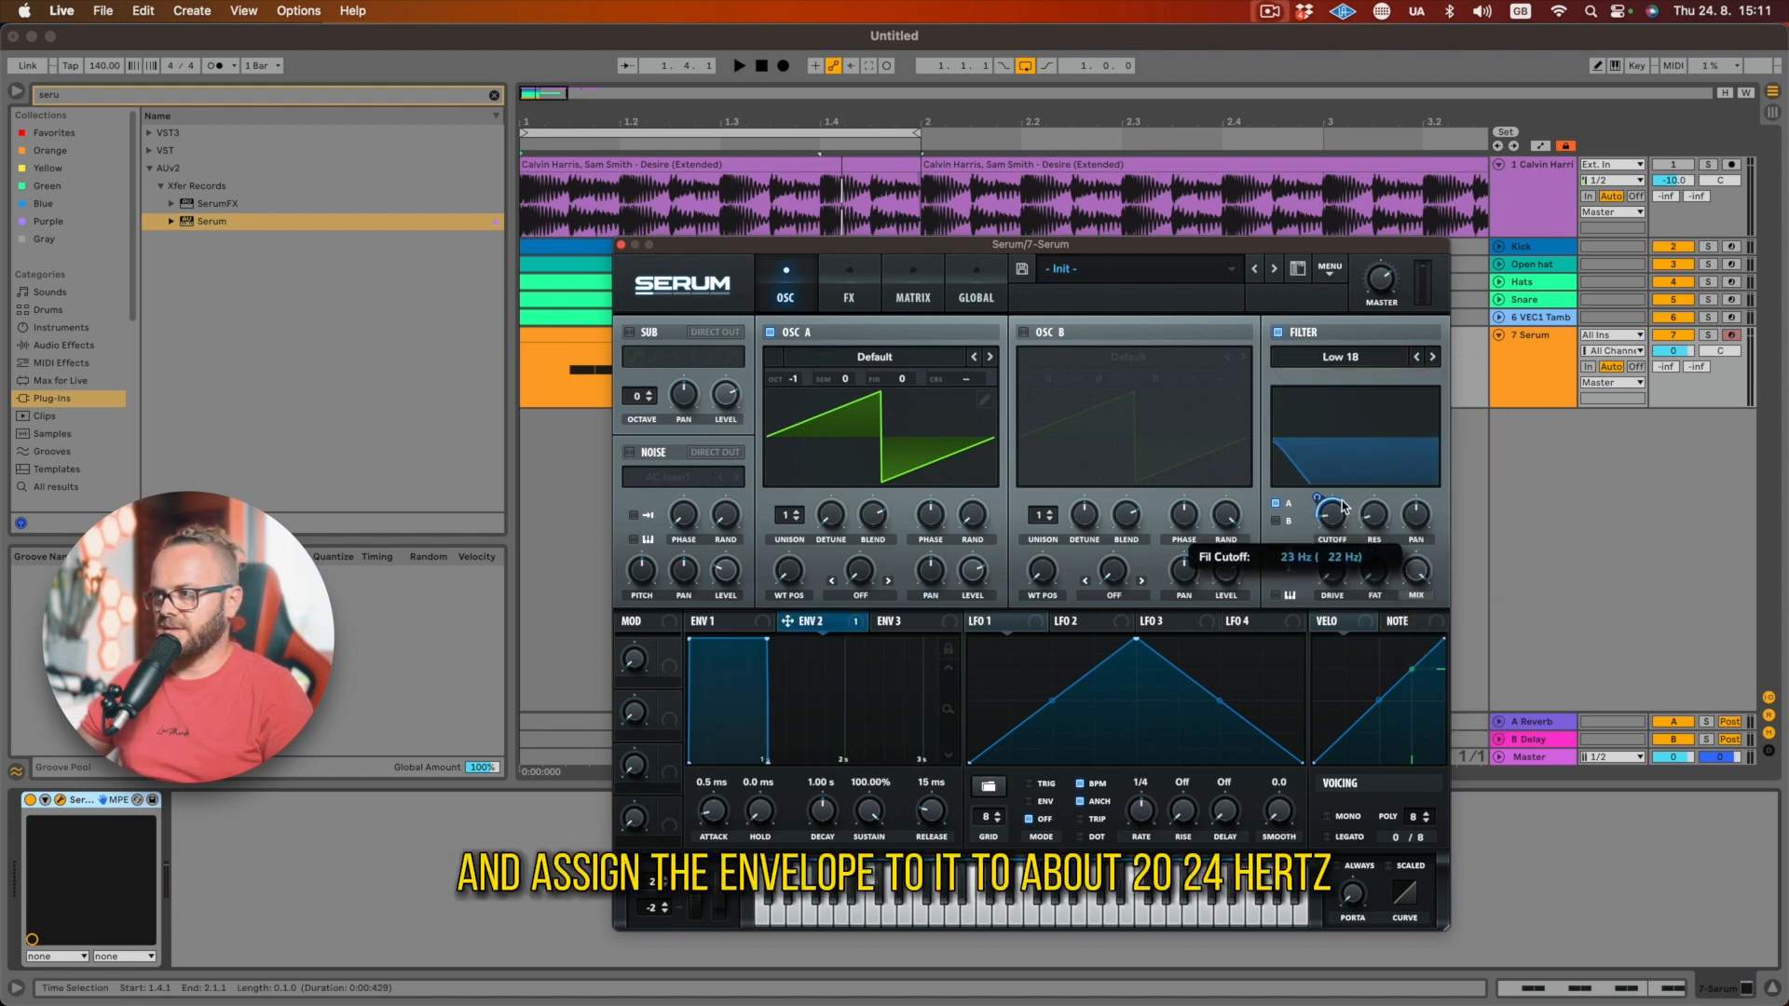
key(space)
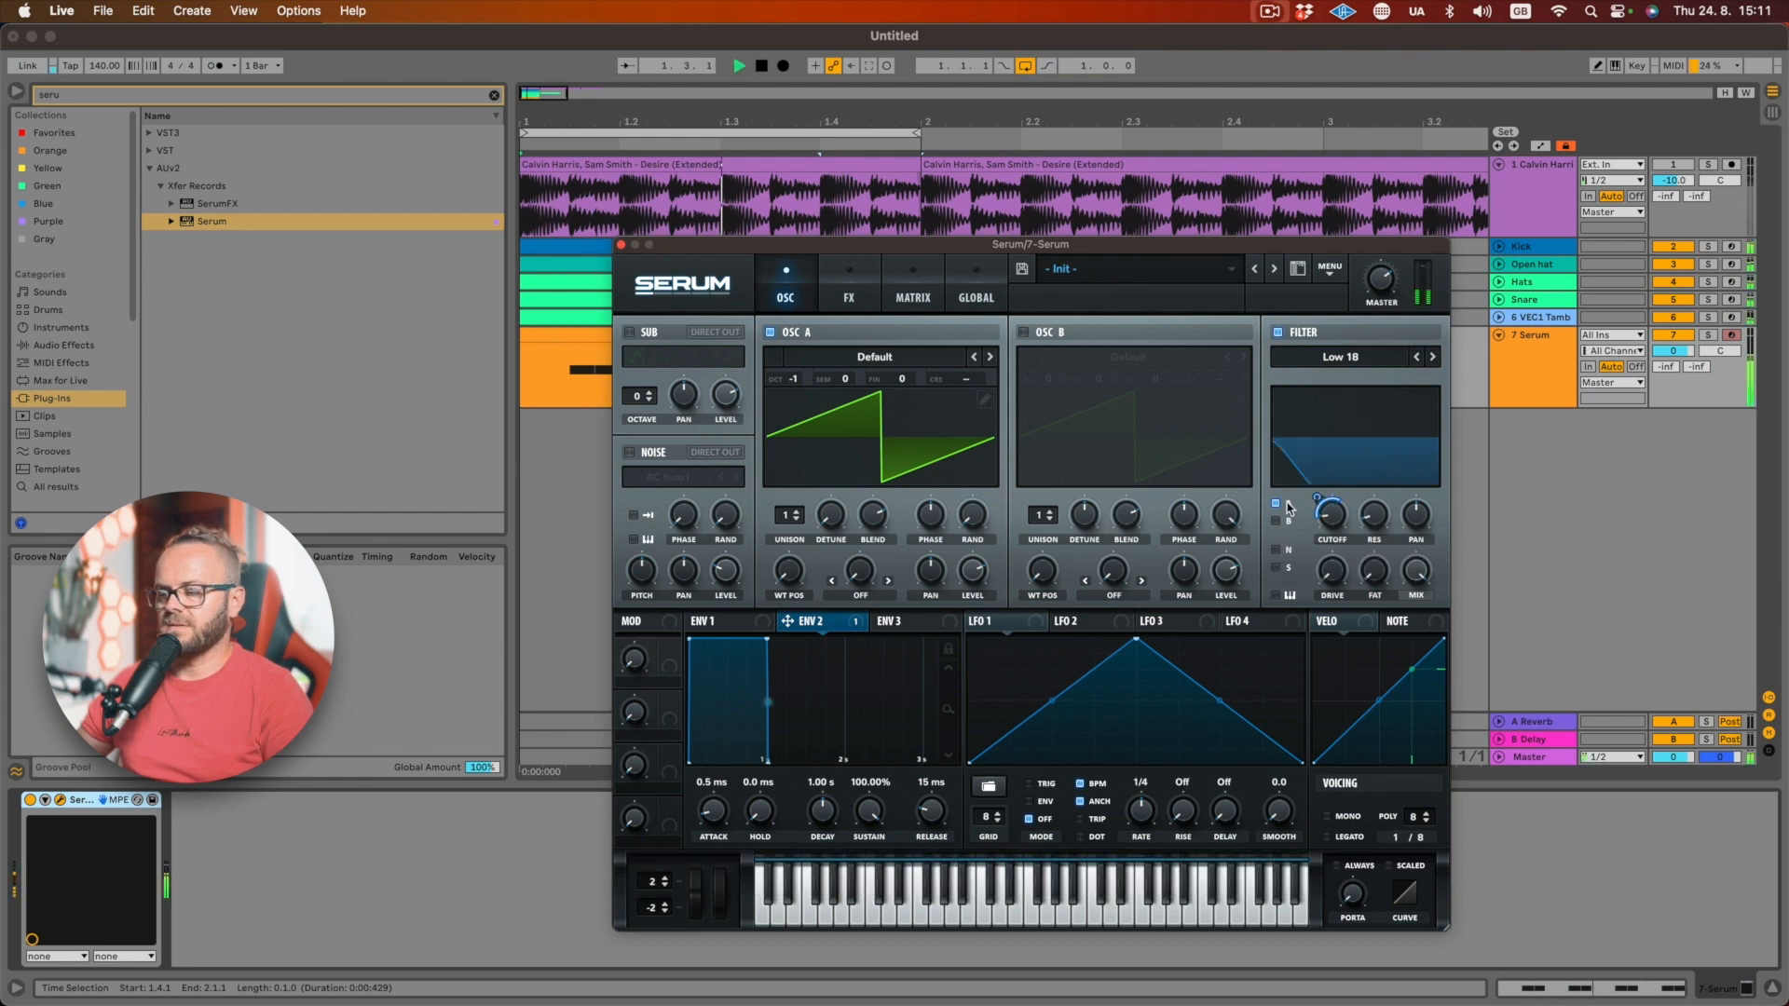
key(space)
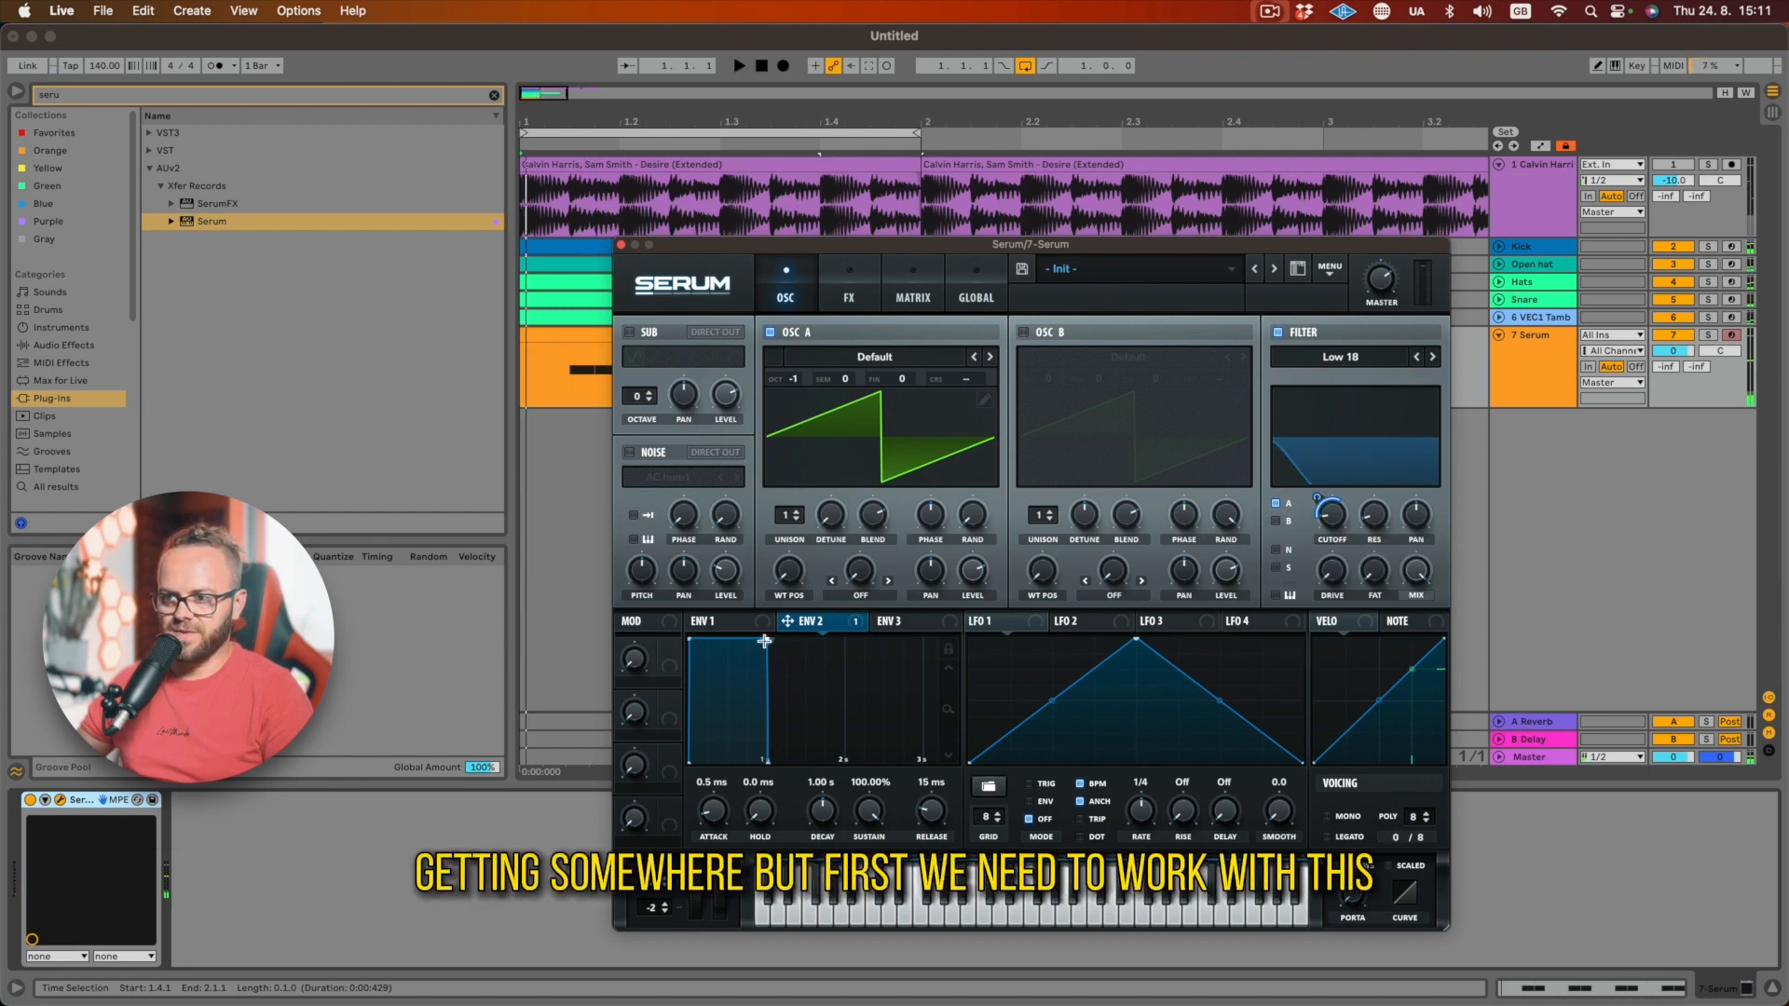
- Shape Env 2 with a 694 ms decay and 0% sustain, and raise the filter's Drive slightly while auditioning the sound
drag(764, 641, 721, 741)
key(space)
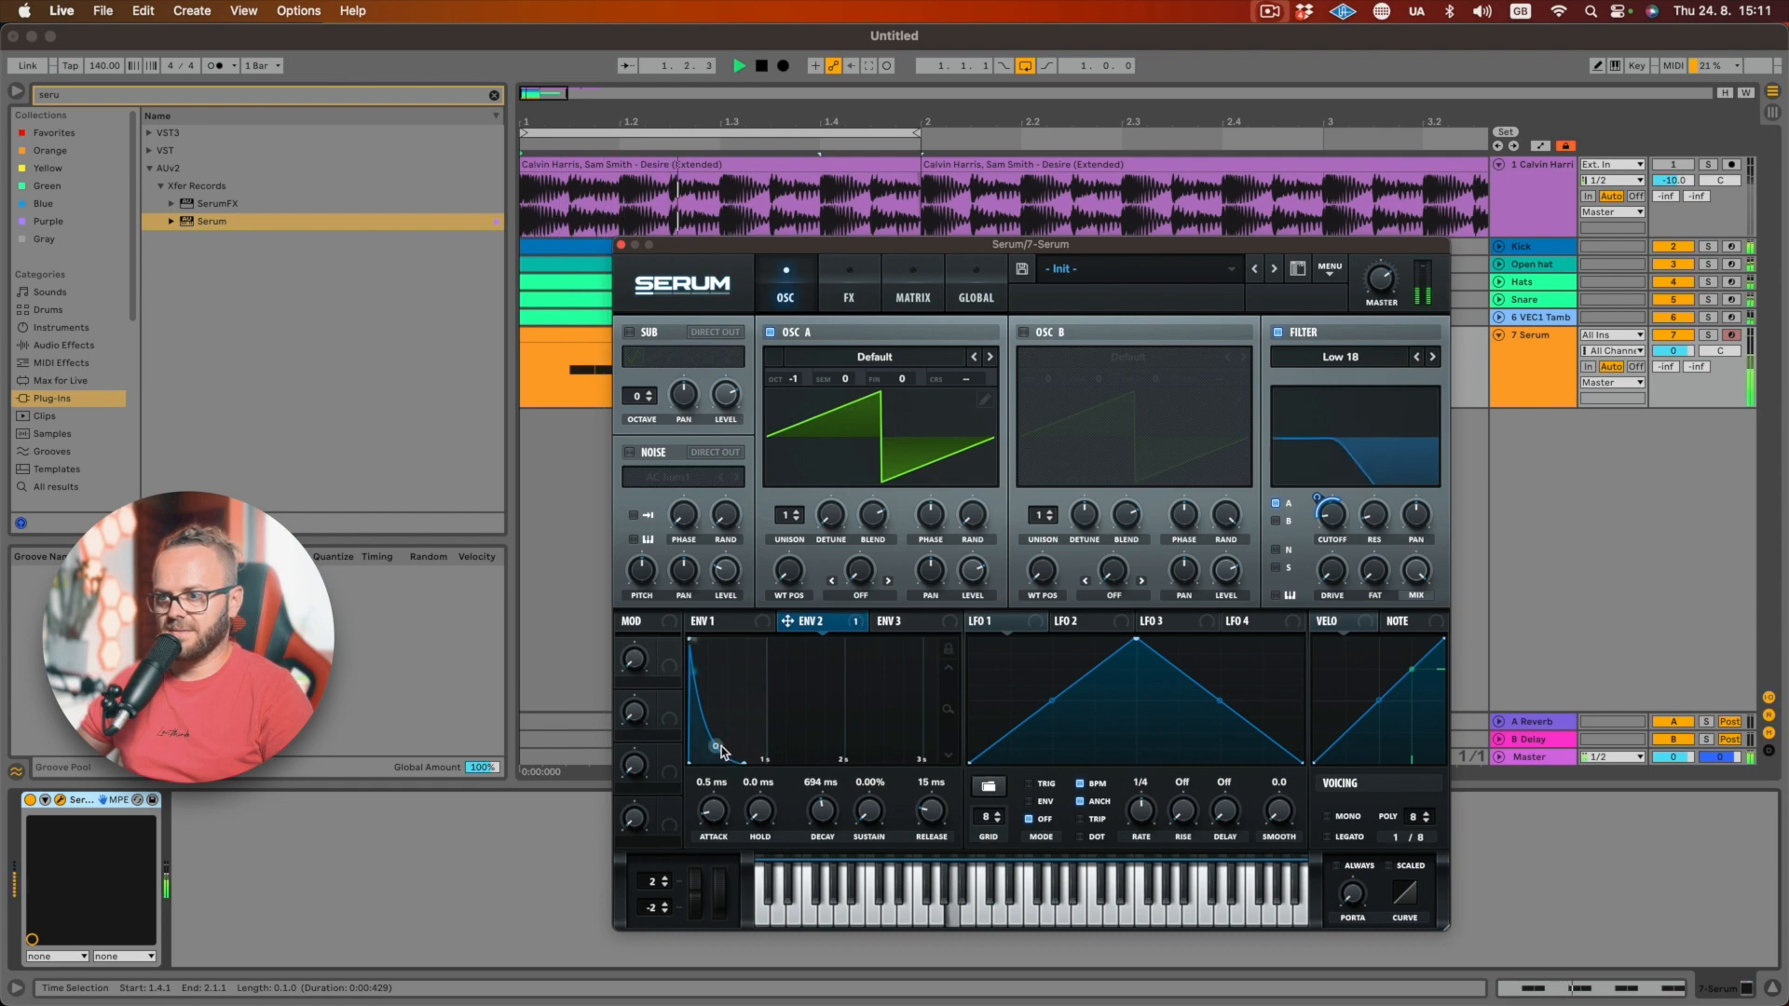
key(space)
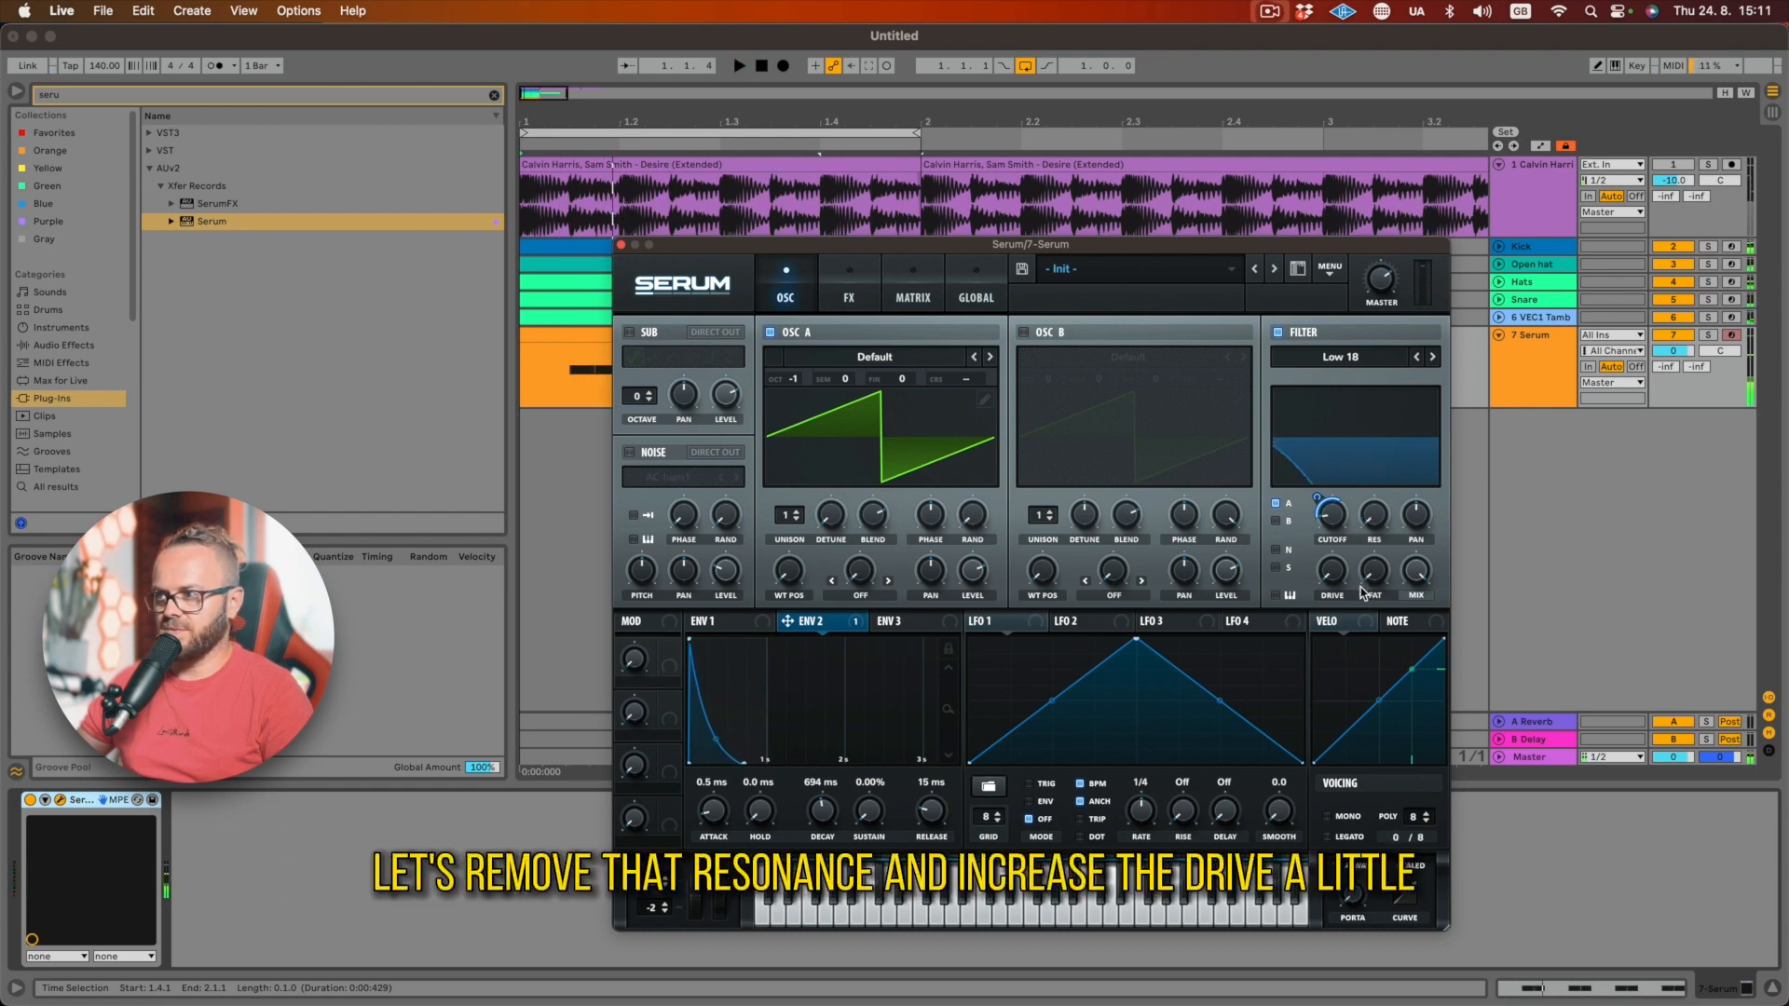
key(space)
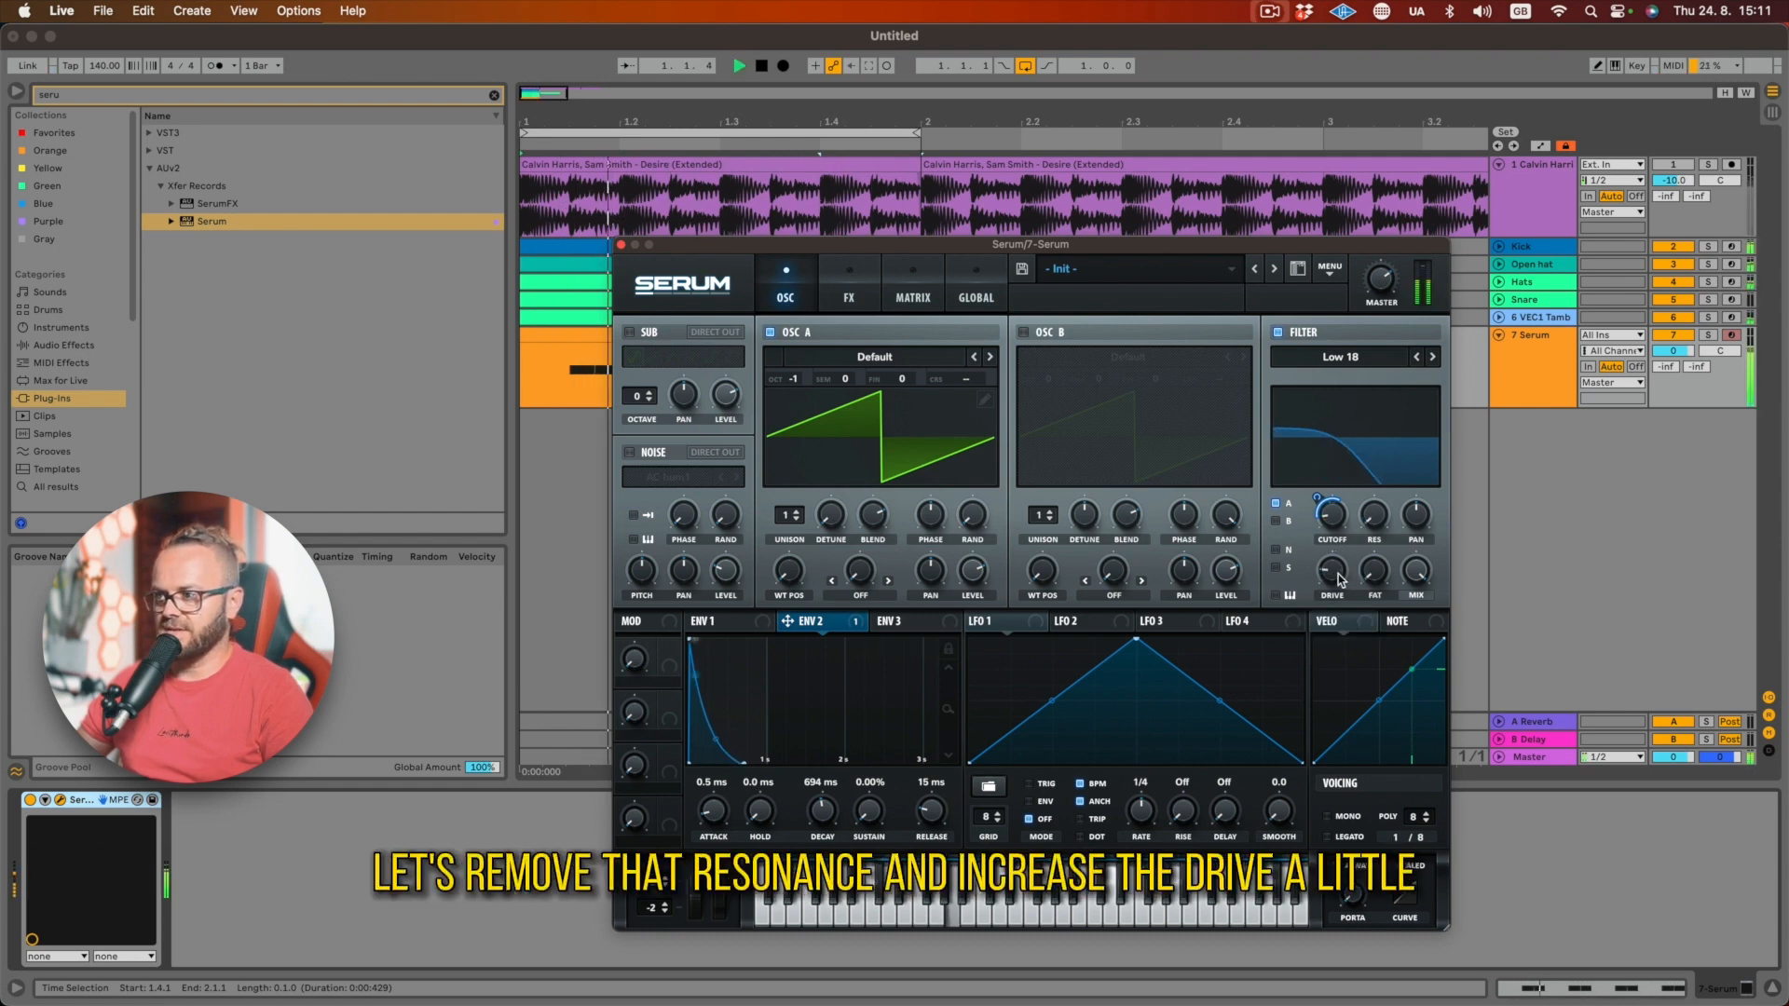
key(space)
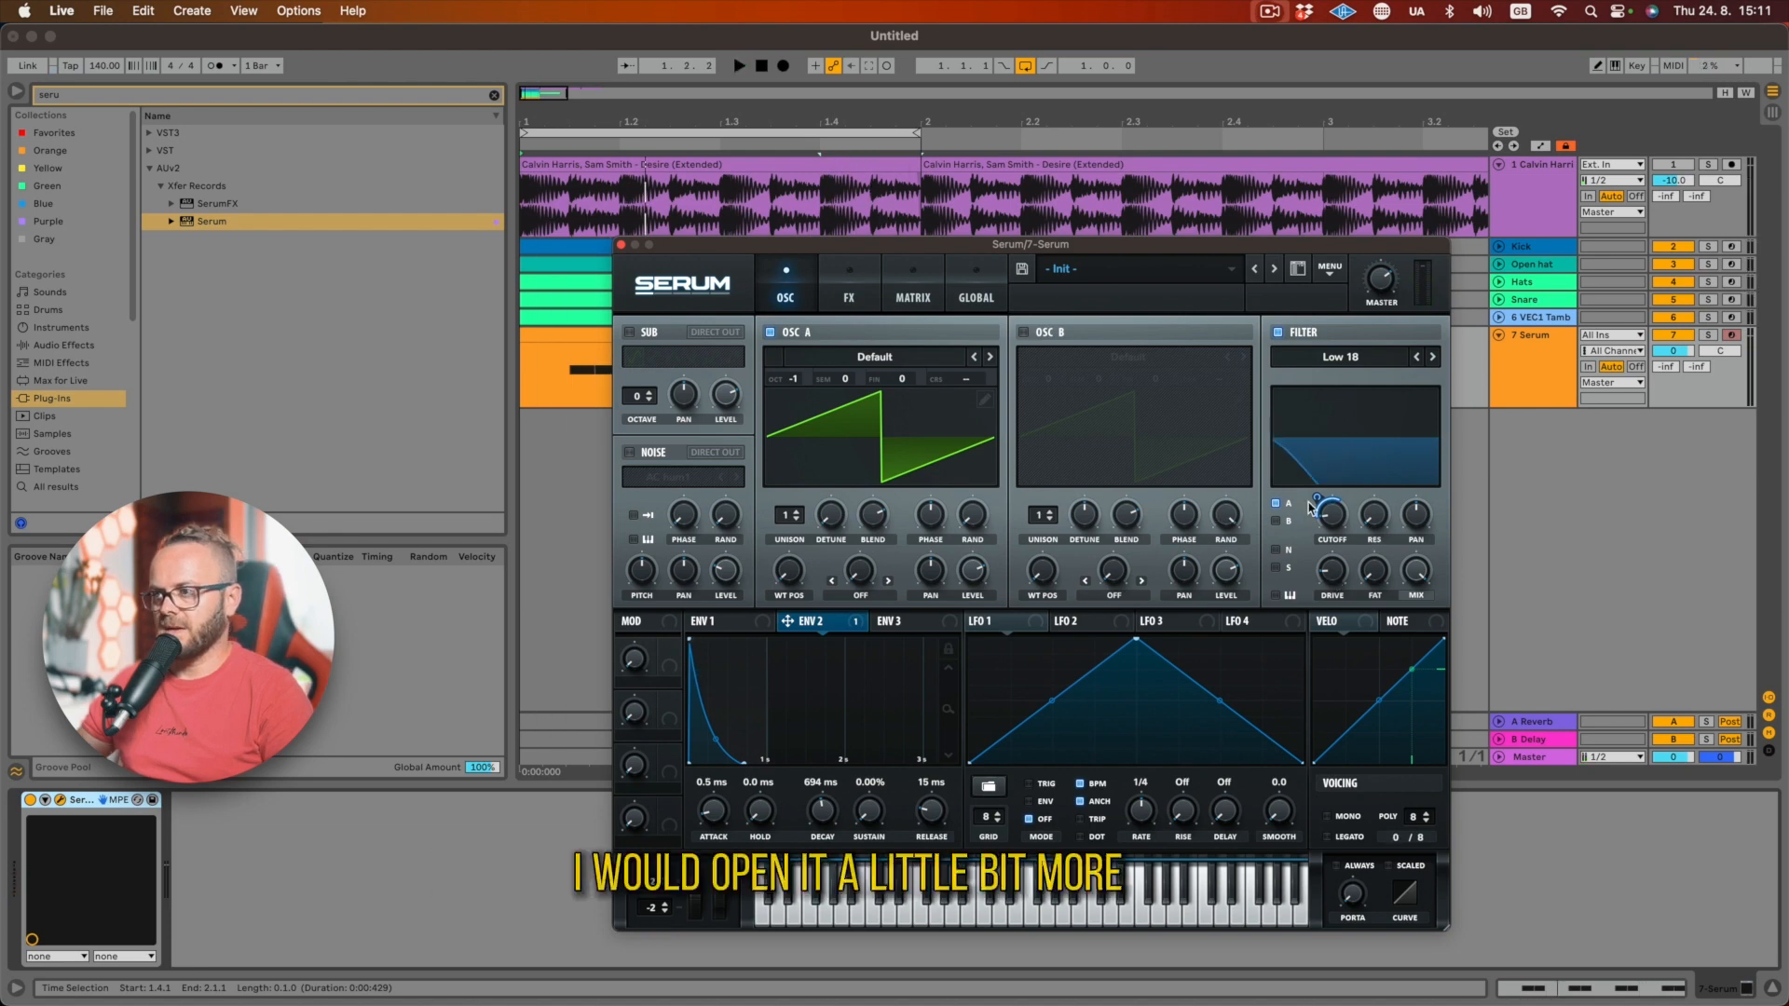
- Increase Env 2's cutoff modulation, then assign Env 3 to the filter cutoff at about 29 with a 278 ms decay and zero sustain
drag(1316, 497, 1316, 489)
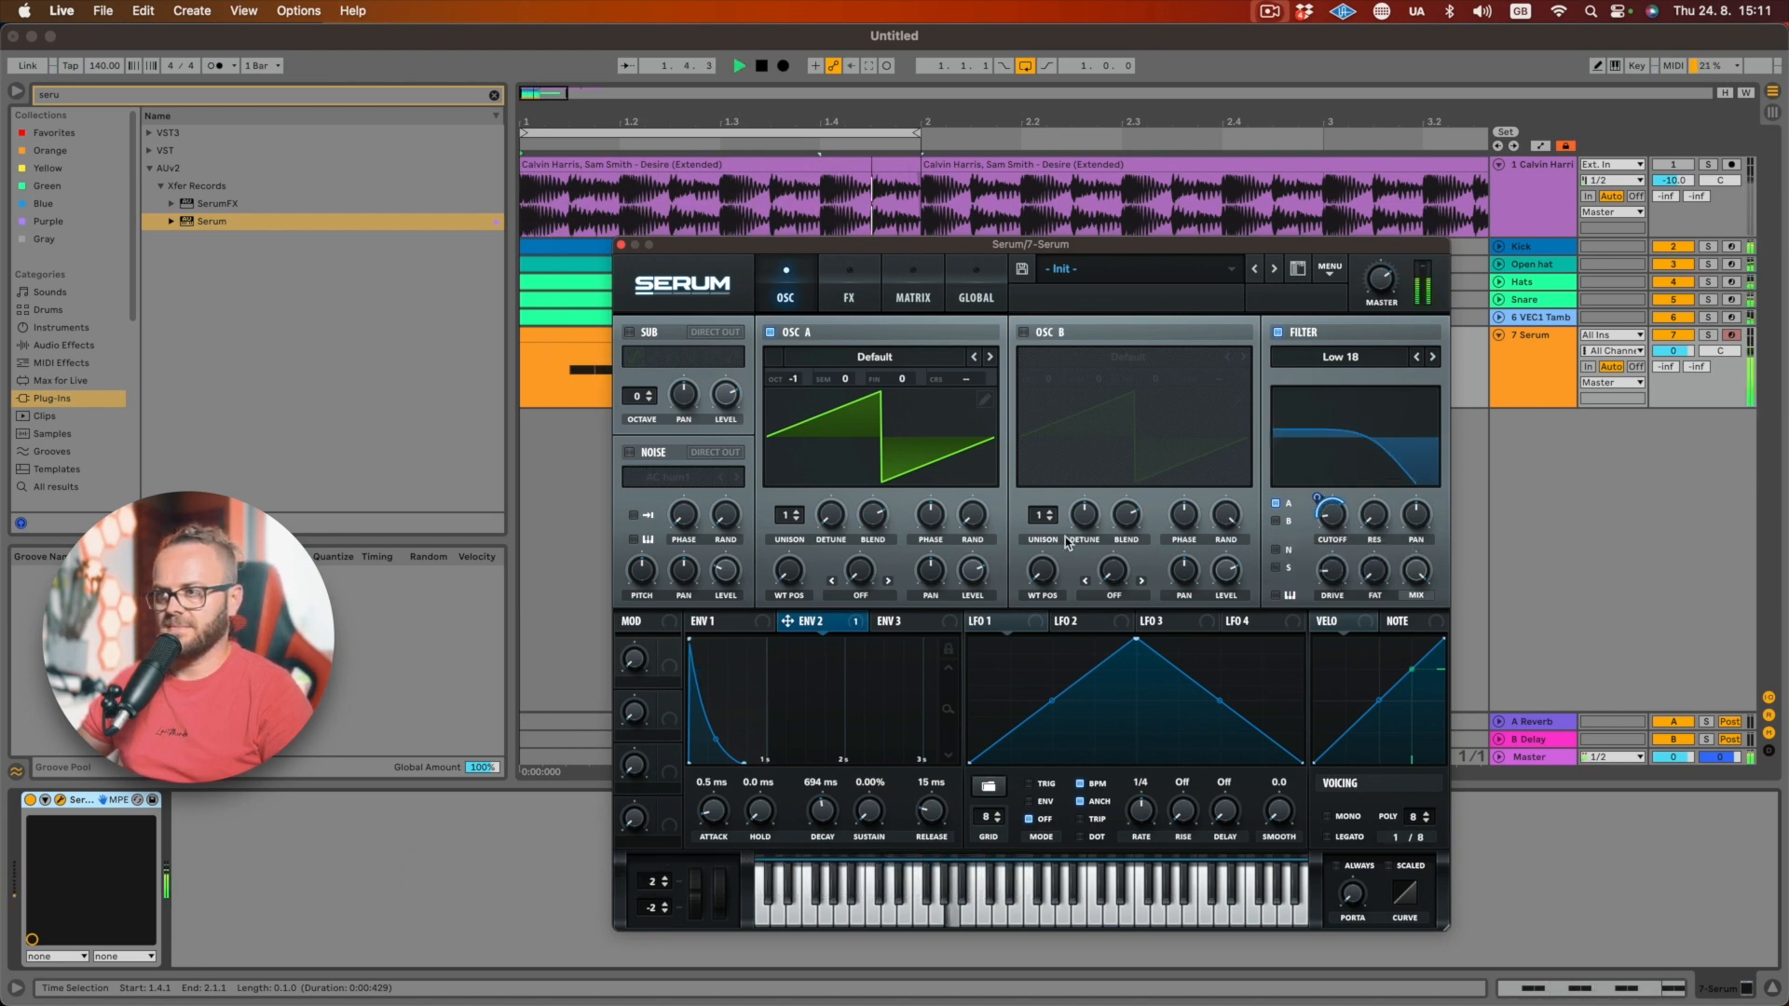
click(901, 621)
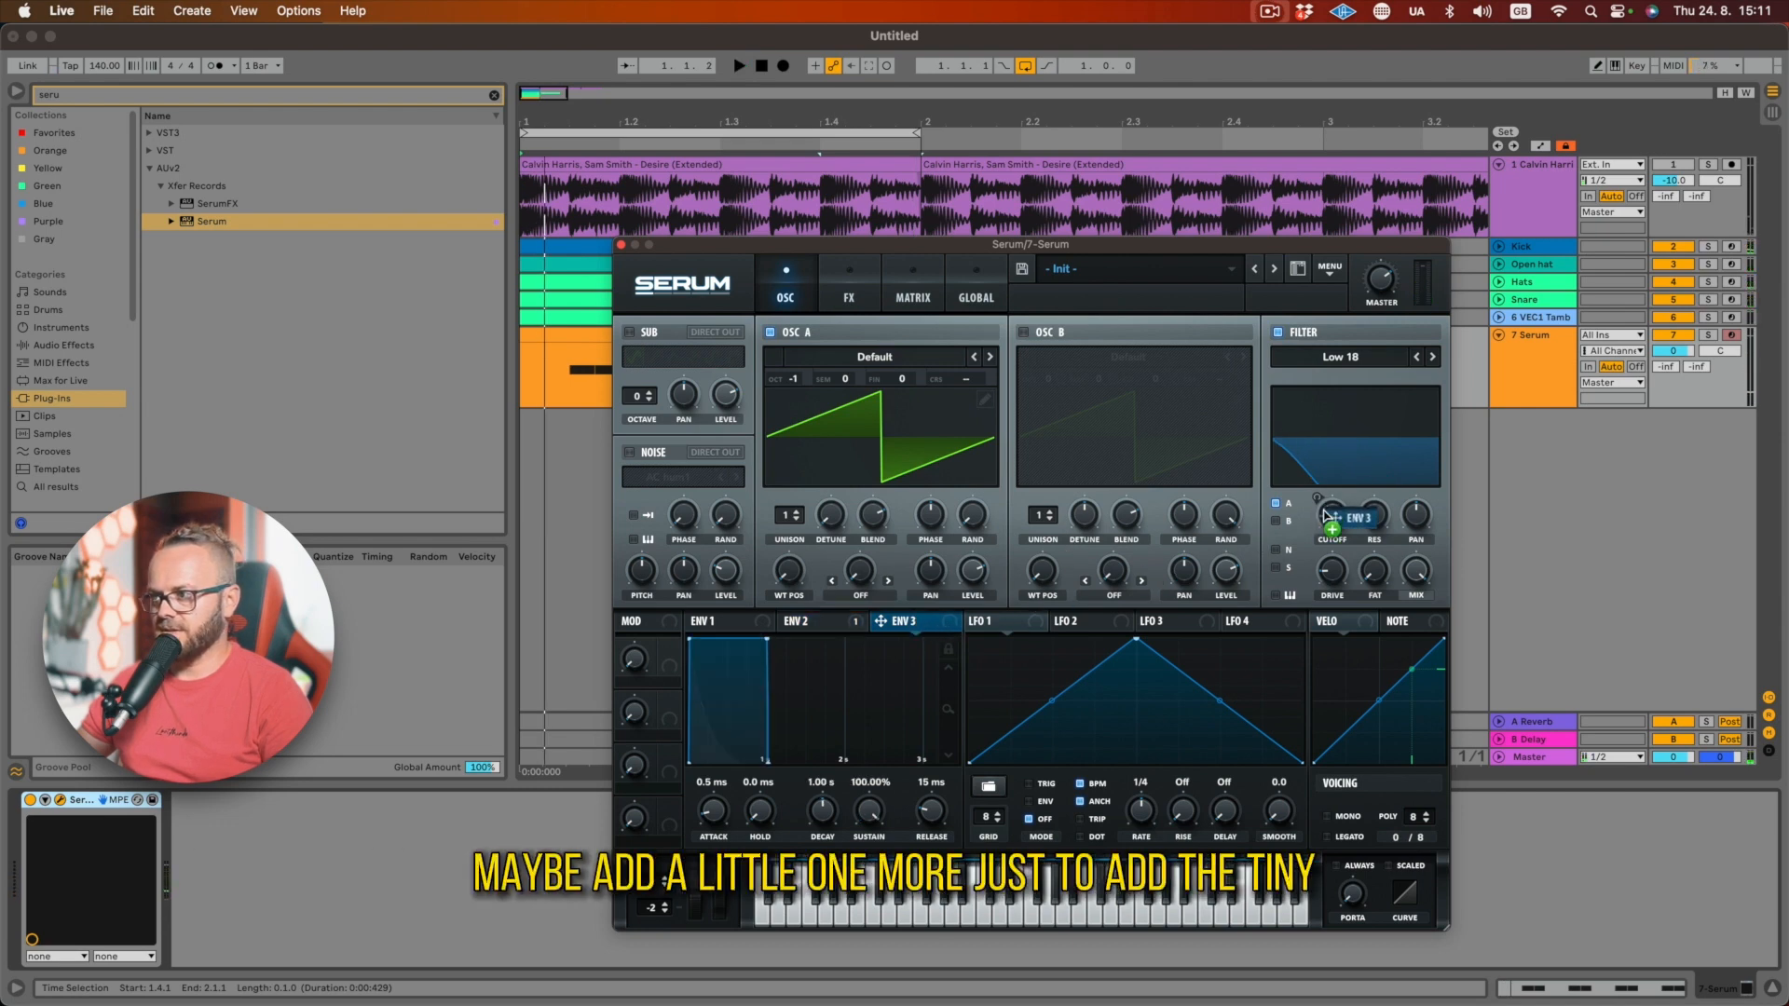
mouse_move(1316, 501)
mouse_down()
mouse_move(1295, 545)
mouse_move(1317, 487)
mouse_up()
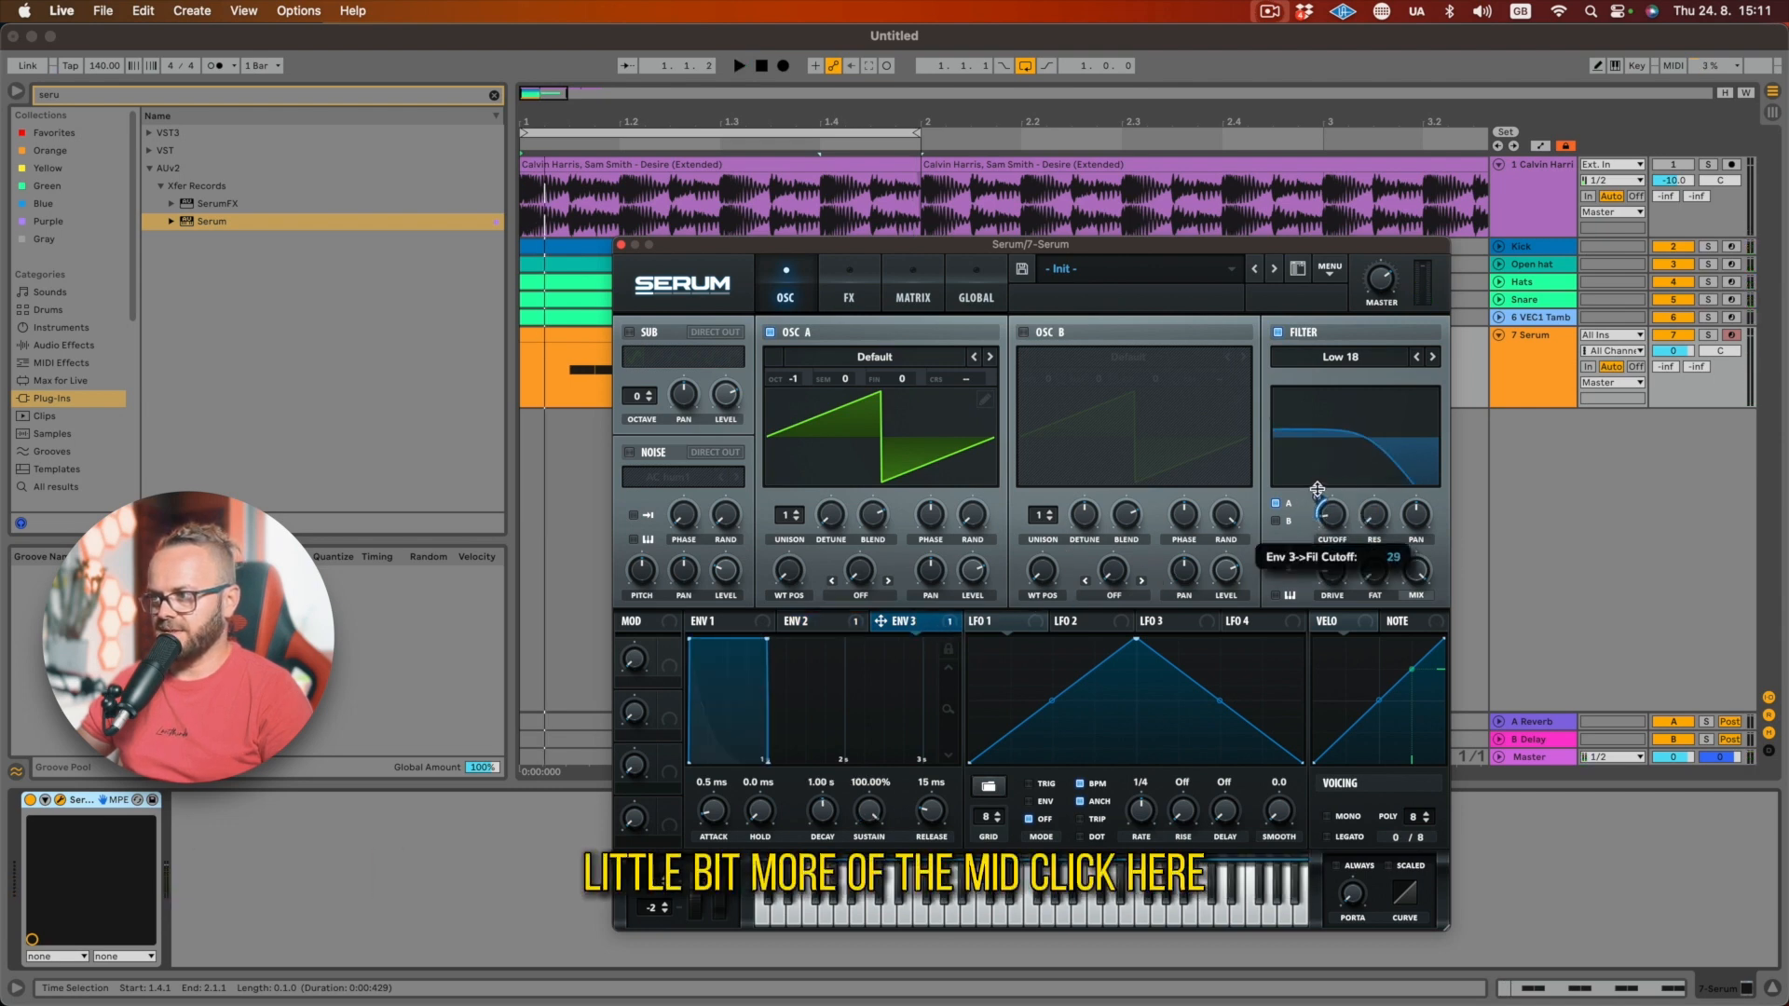
drag(724, 707, 688, 769)
key(space)
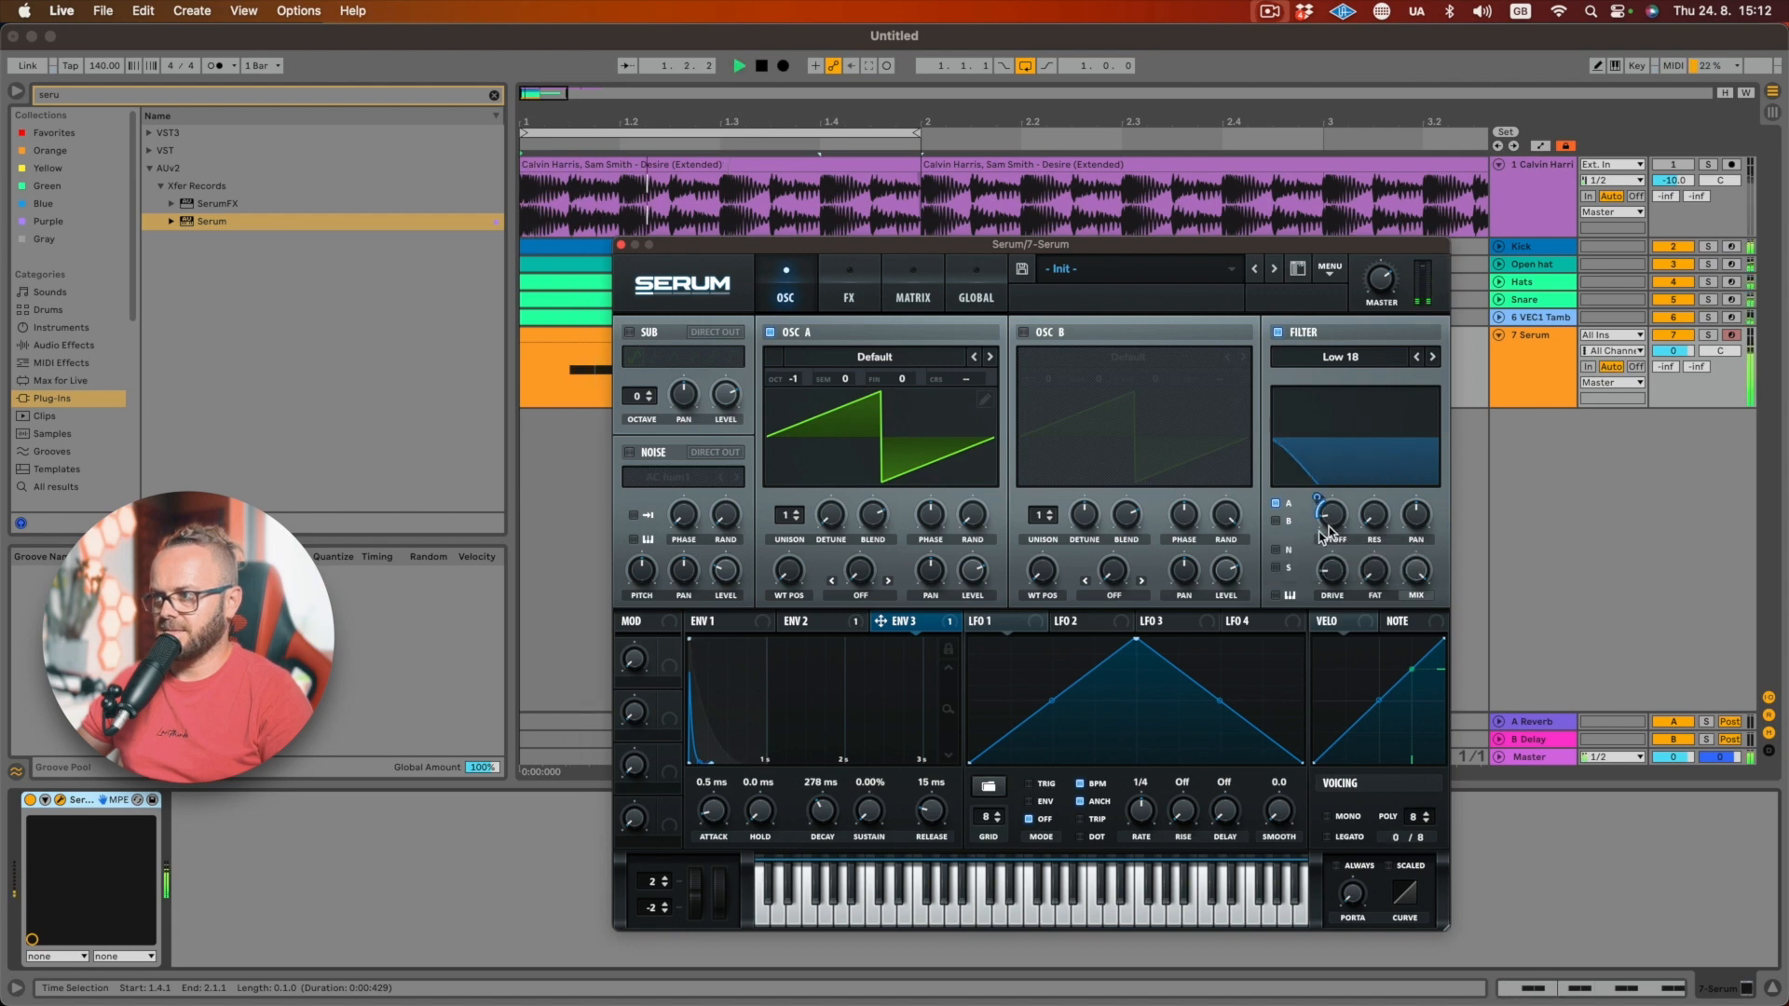
- Set Env 2's release to about 232 ms
click(814, 621)
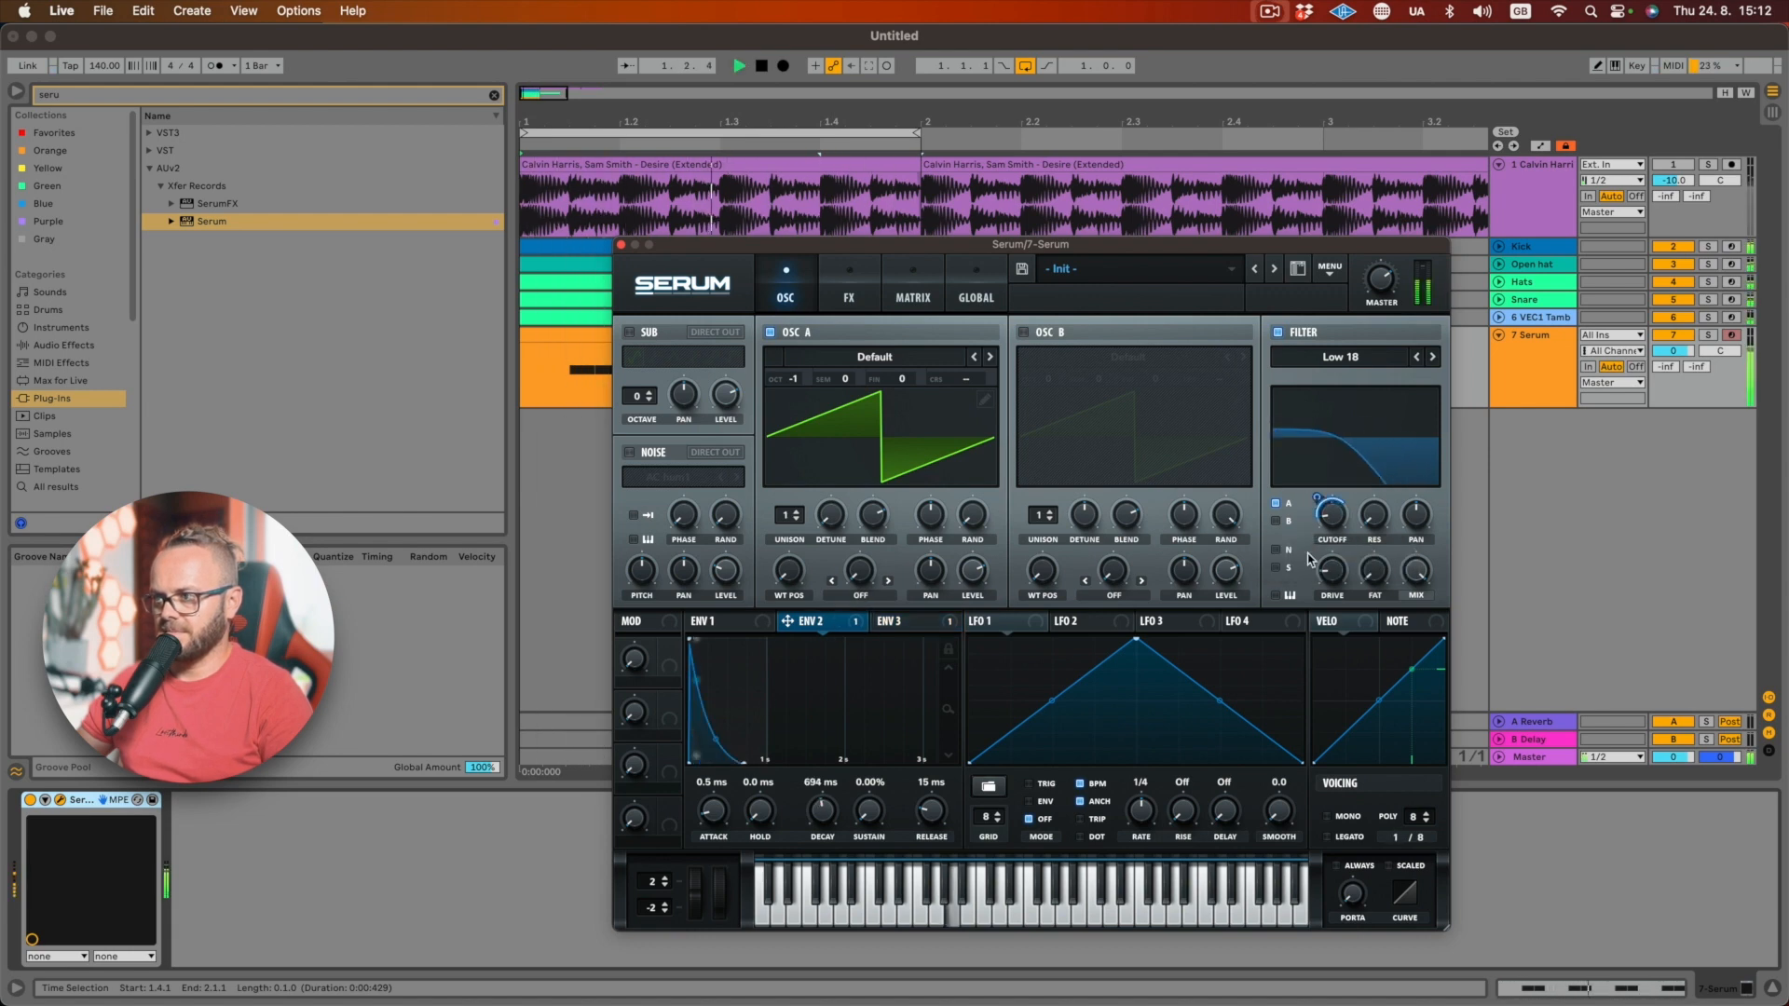
mouse_move(1317, 498)
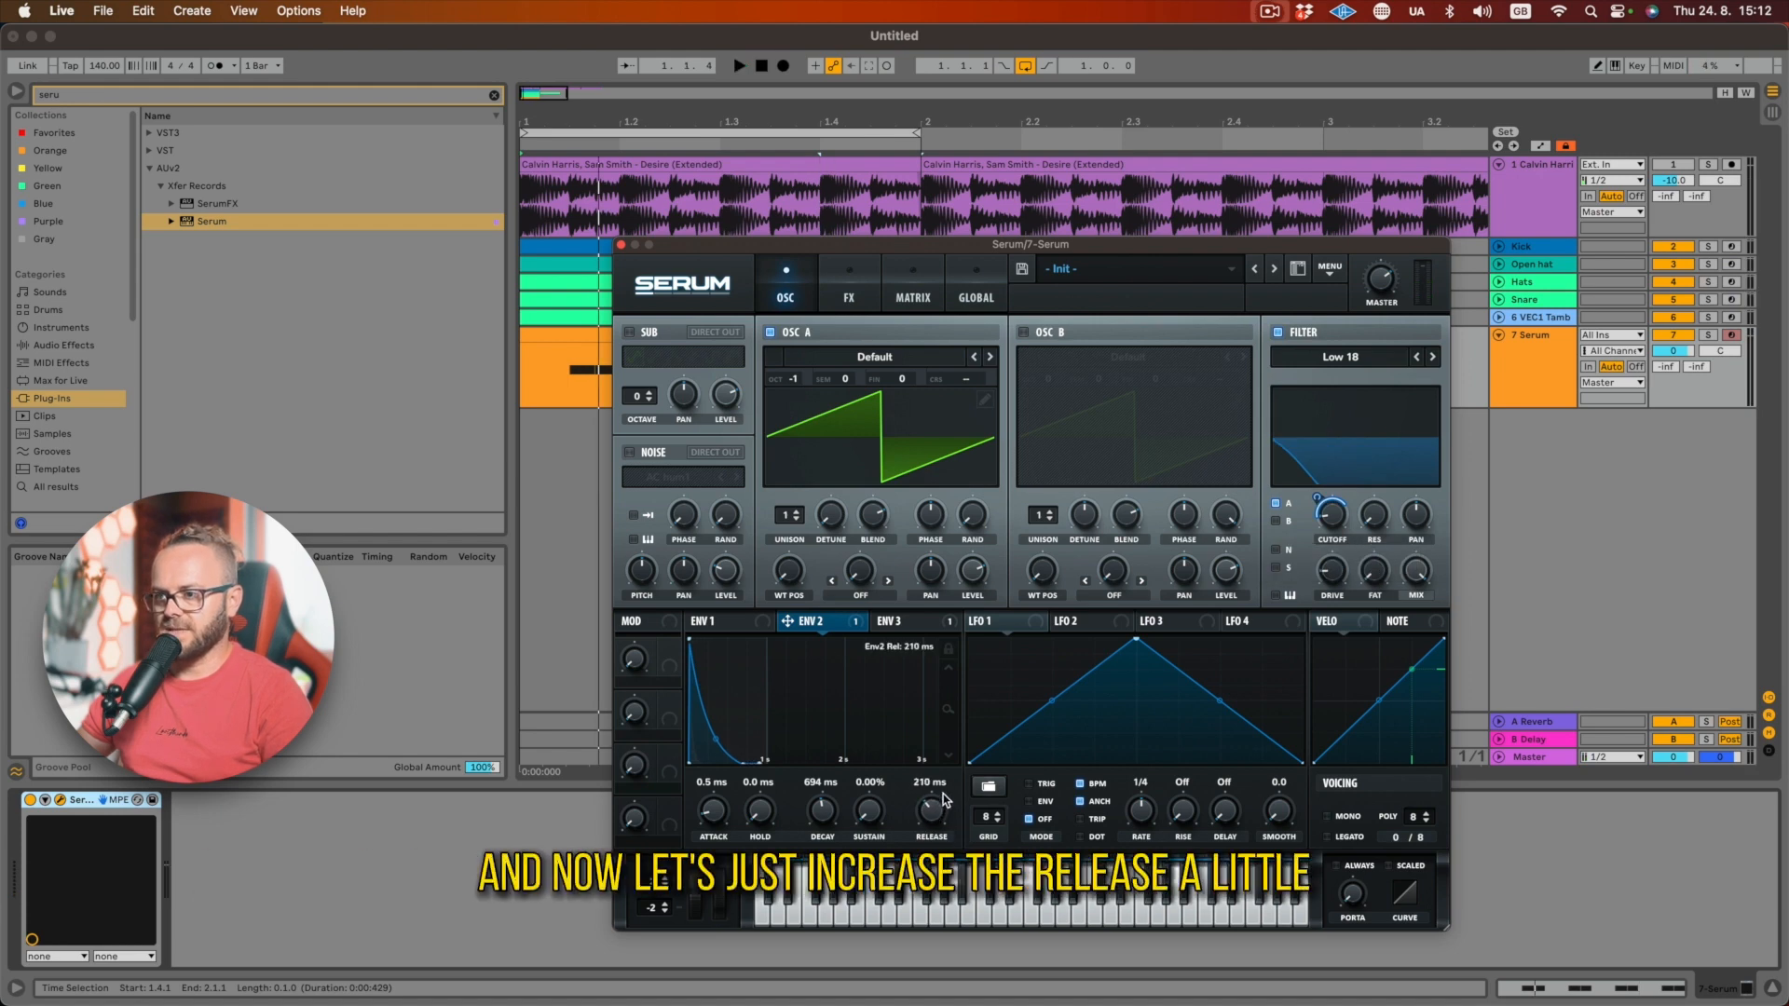
drag(944, 797, 947, 791)
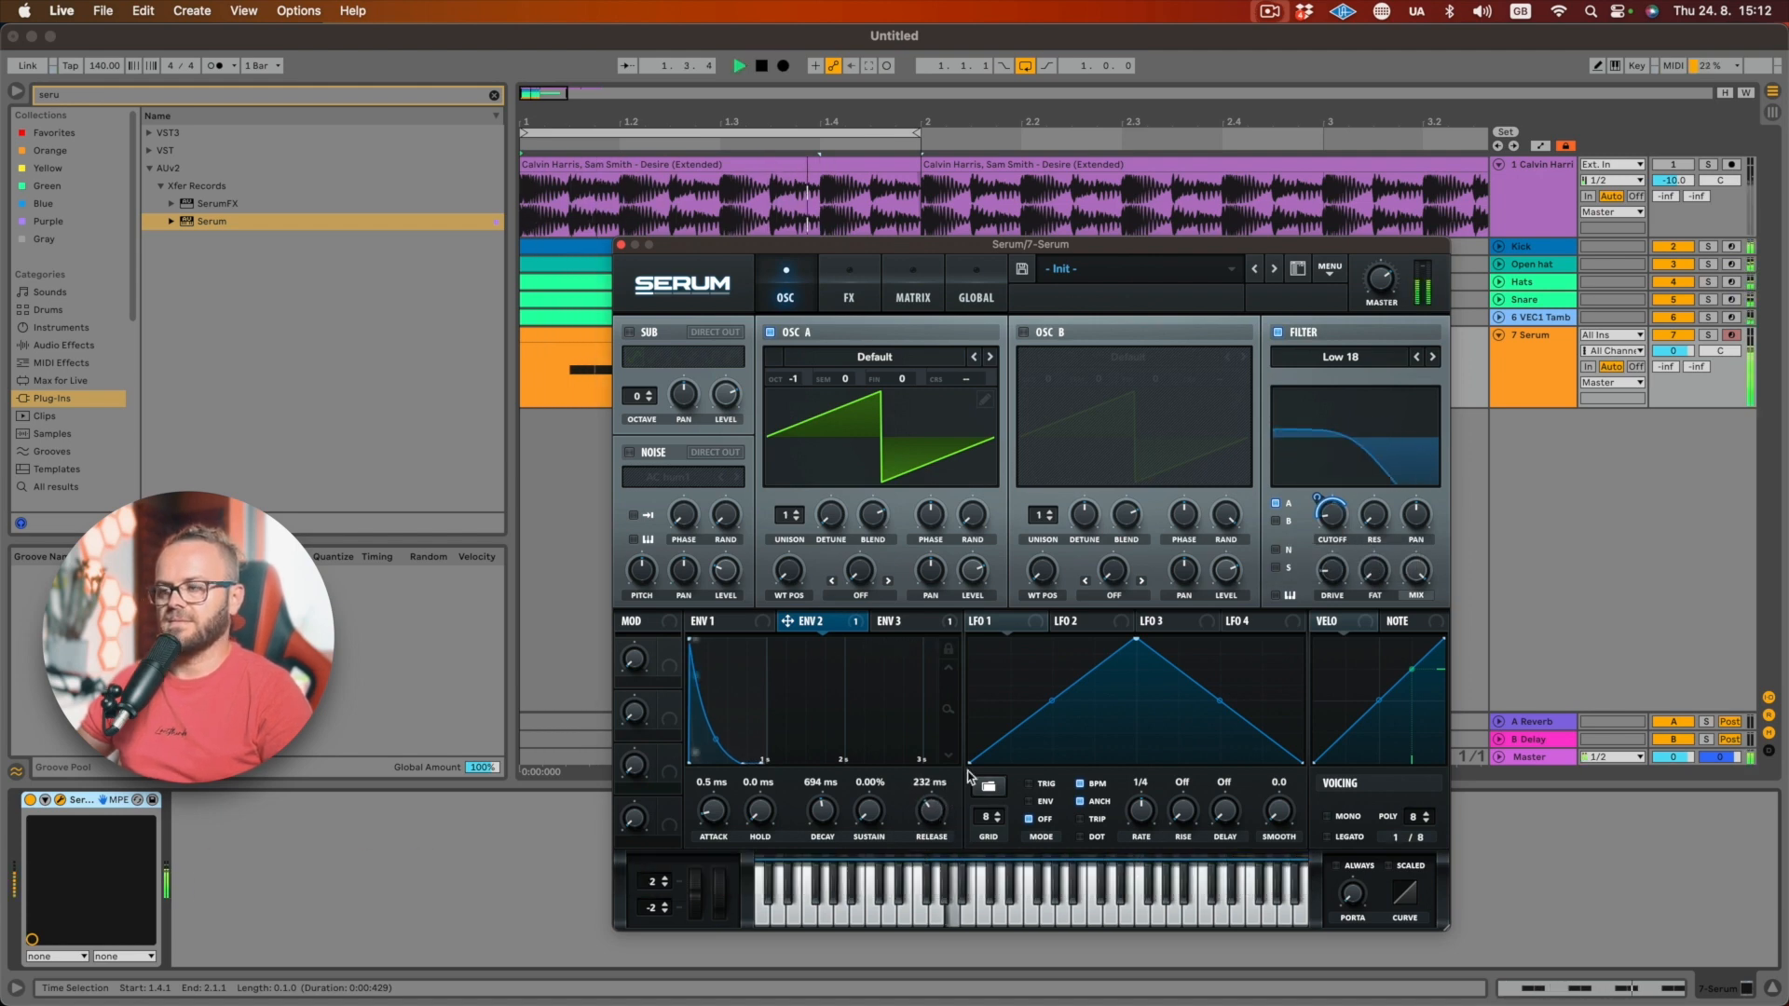
- Shape Env 1 with a 984 ms decay, minimum sustain and 39 ms release, and compare the synth with the soloed reference
click(735, 622)
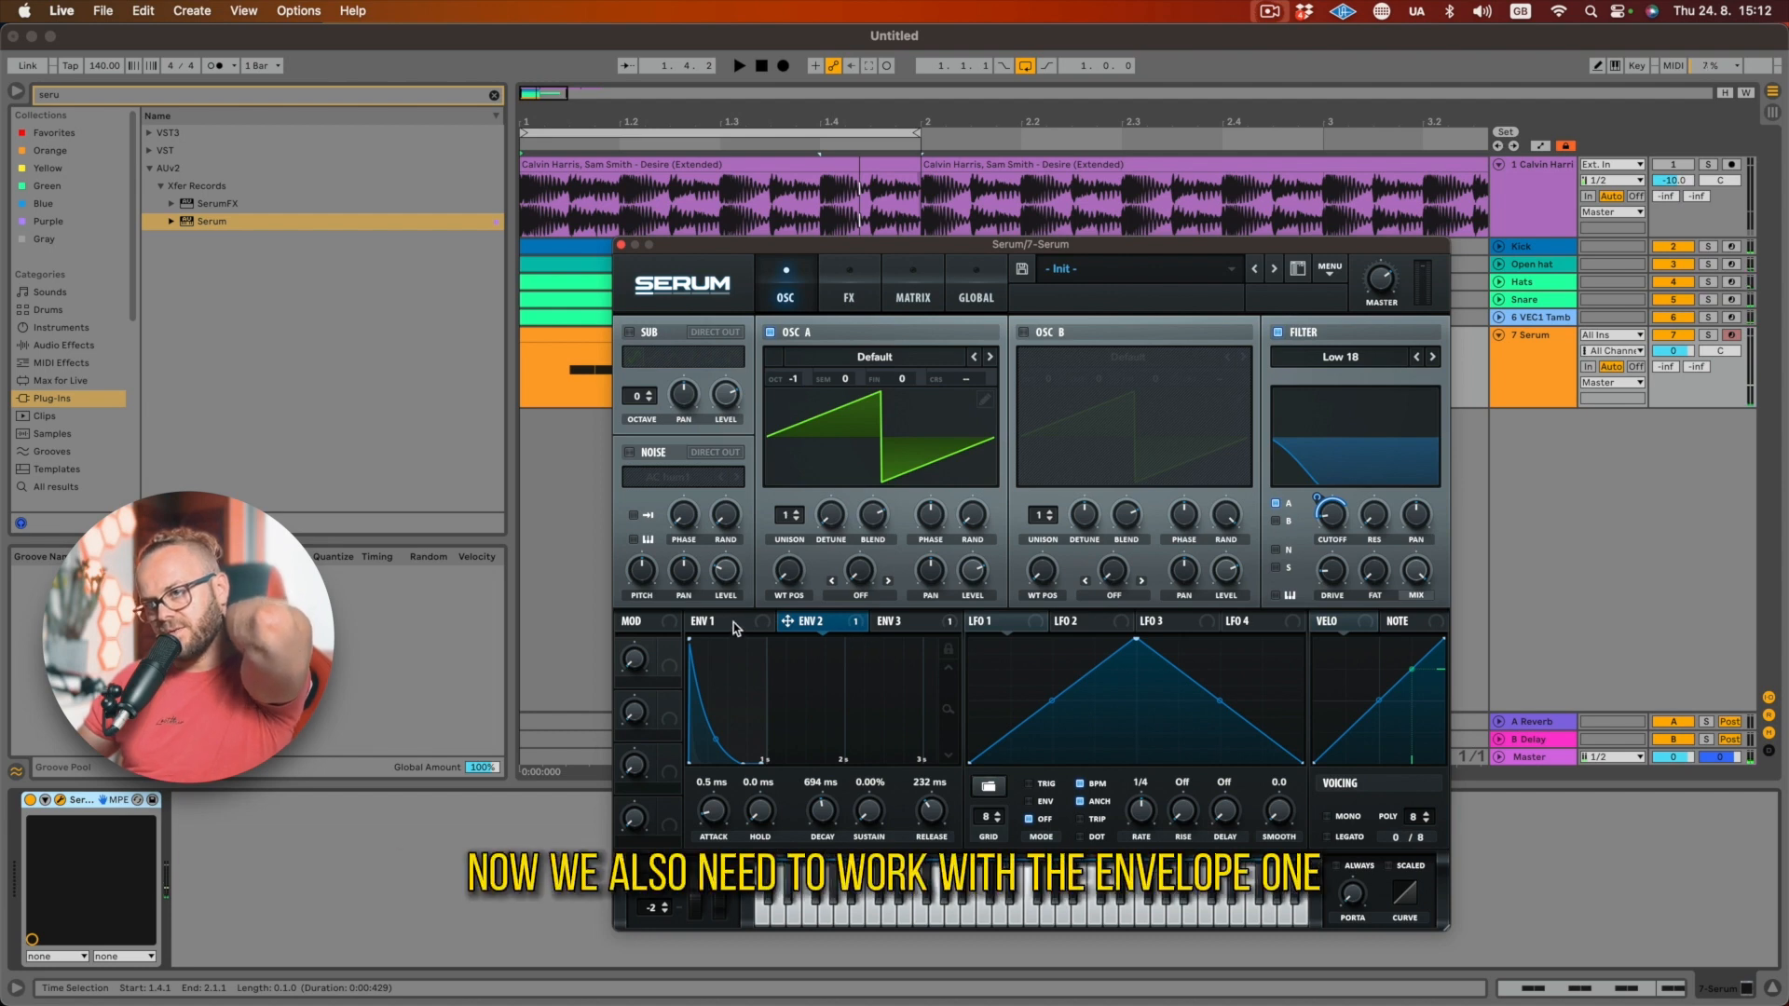
drag(767, 640, 758, 750)
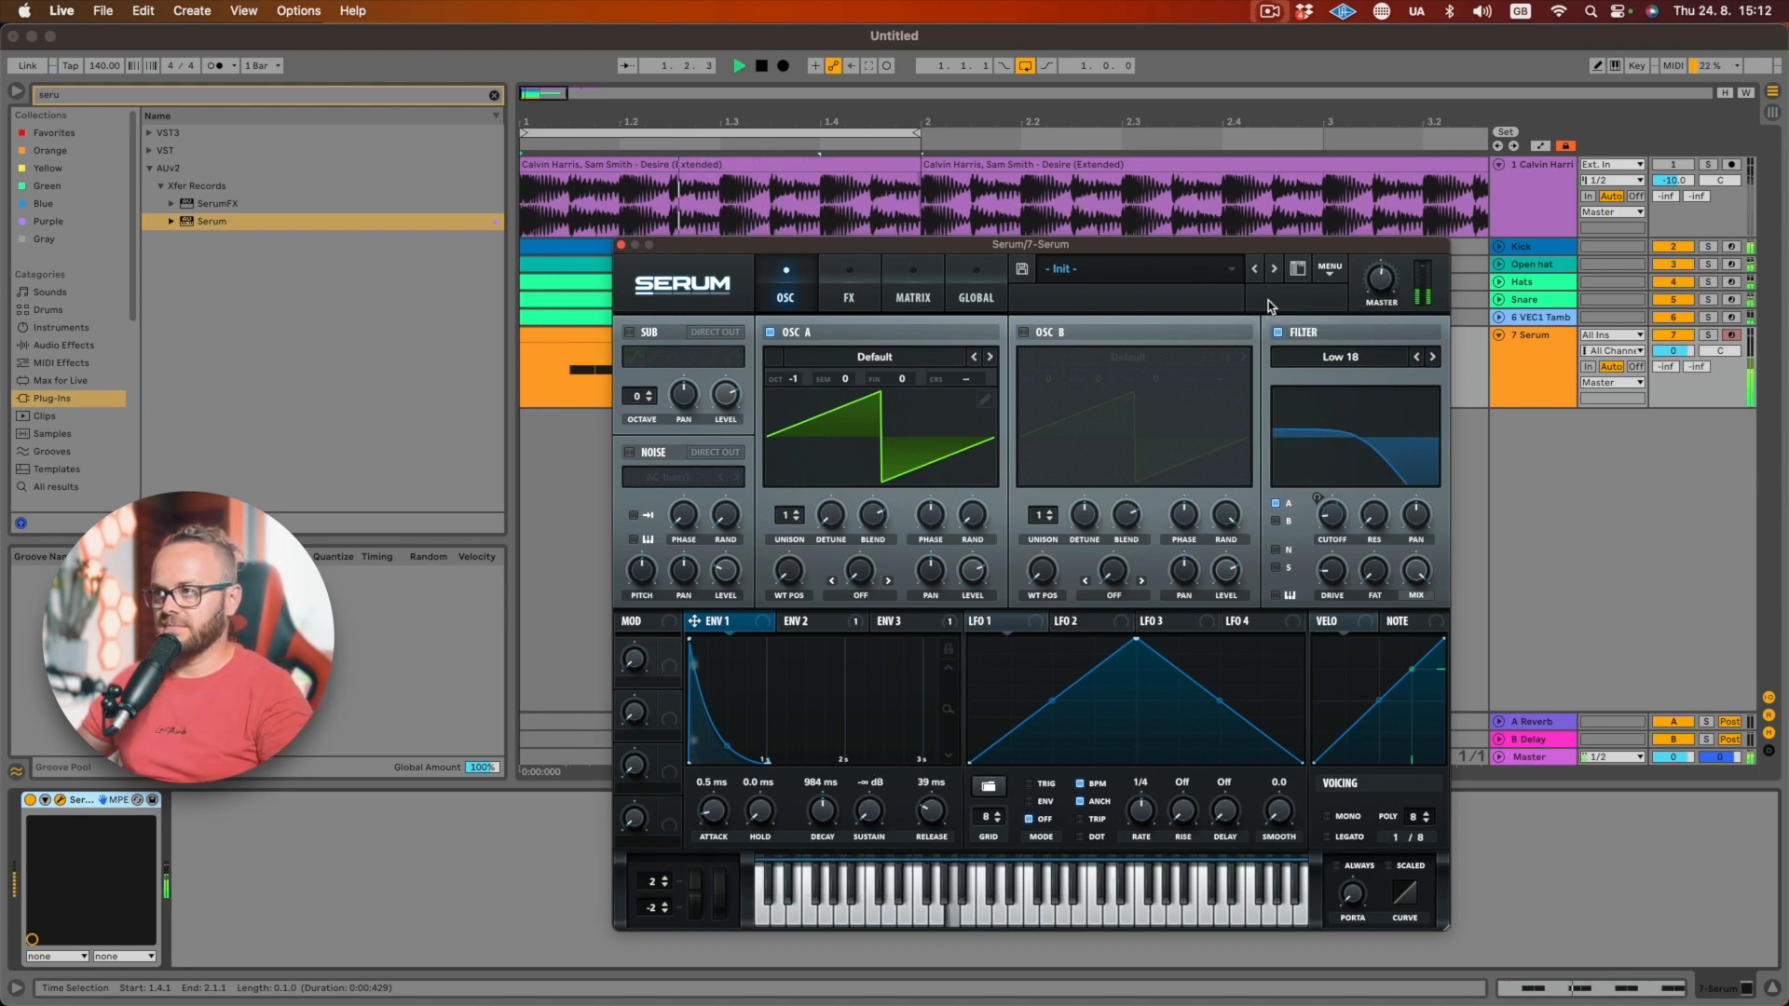
click(1716, 168)
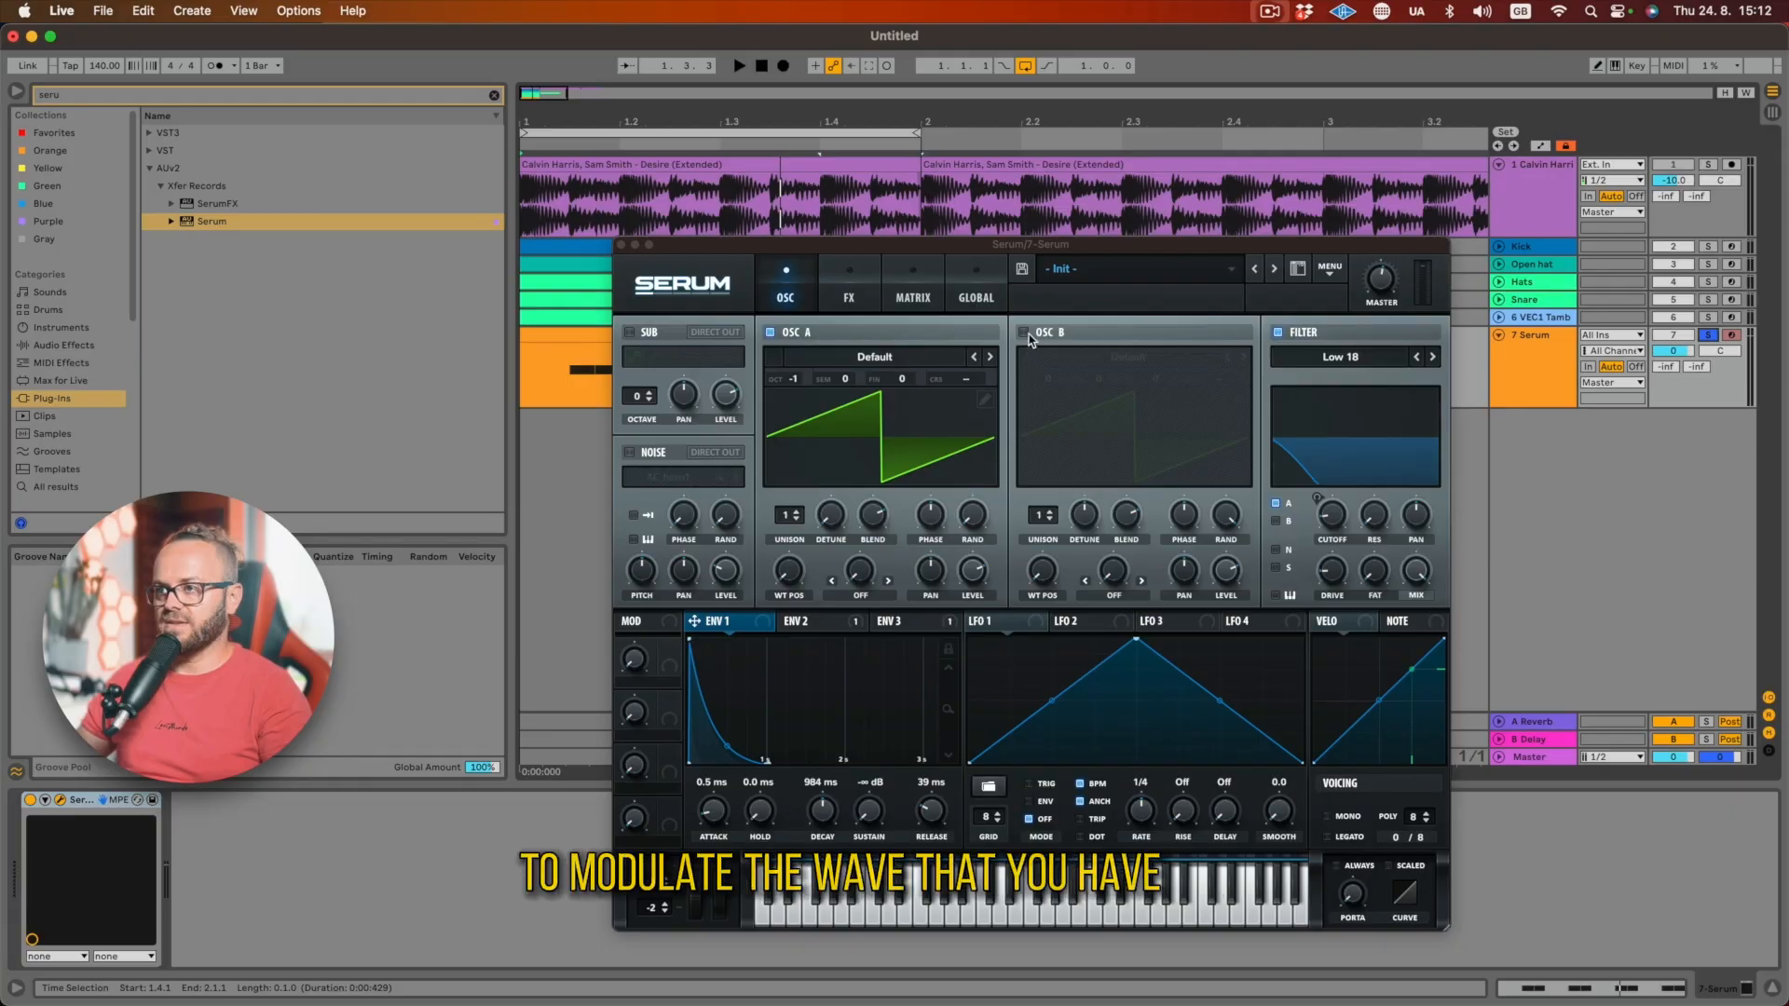
- Enable oscillator B with the Basic Shapes wavetable at octave -2 and turn its level completely down
click(1025, 332)
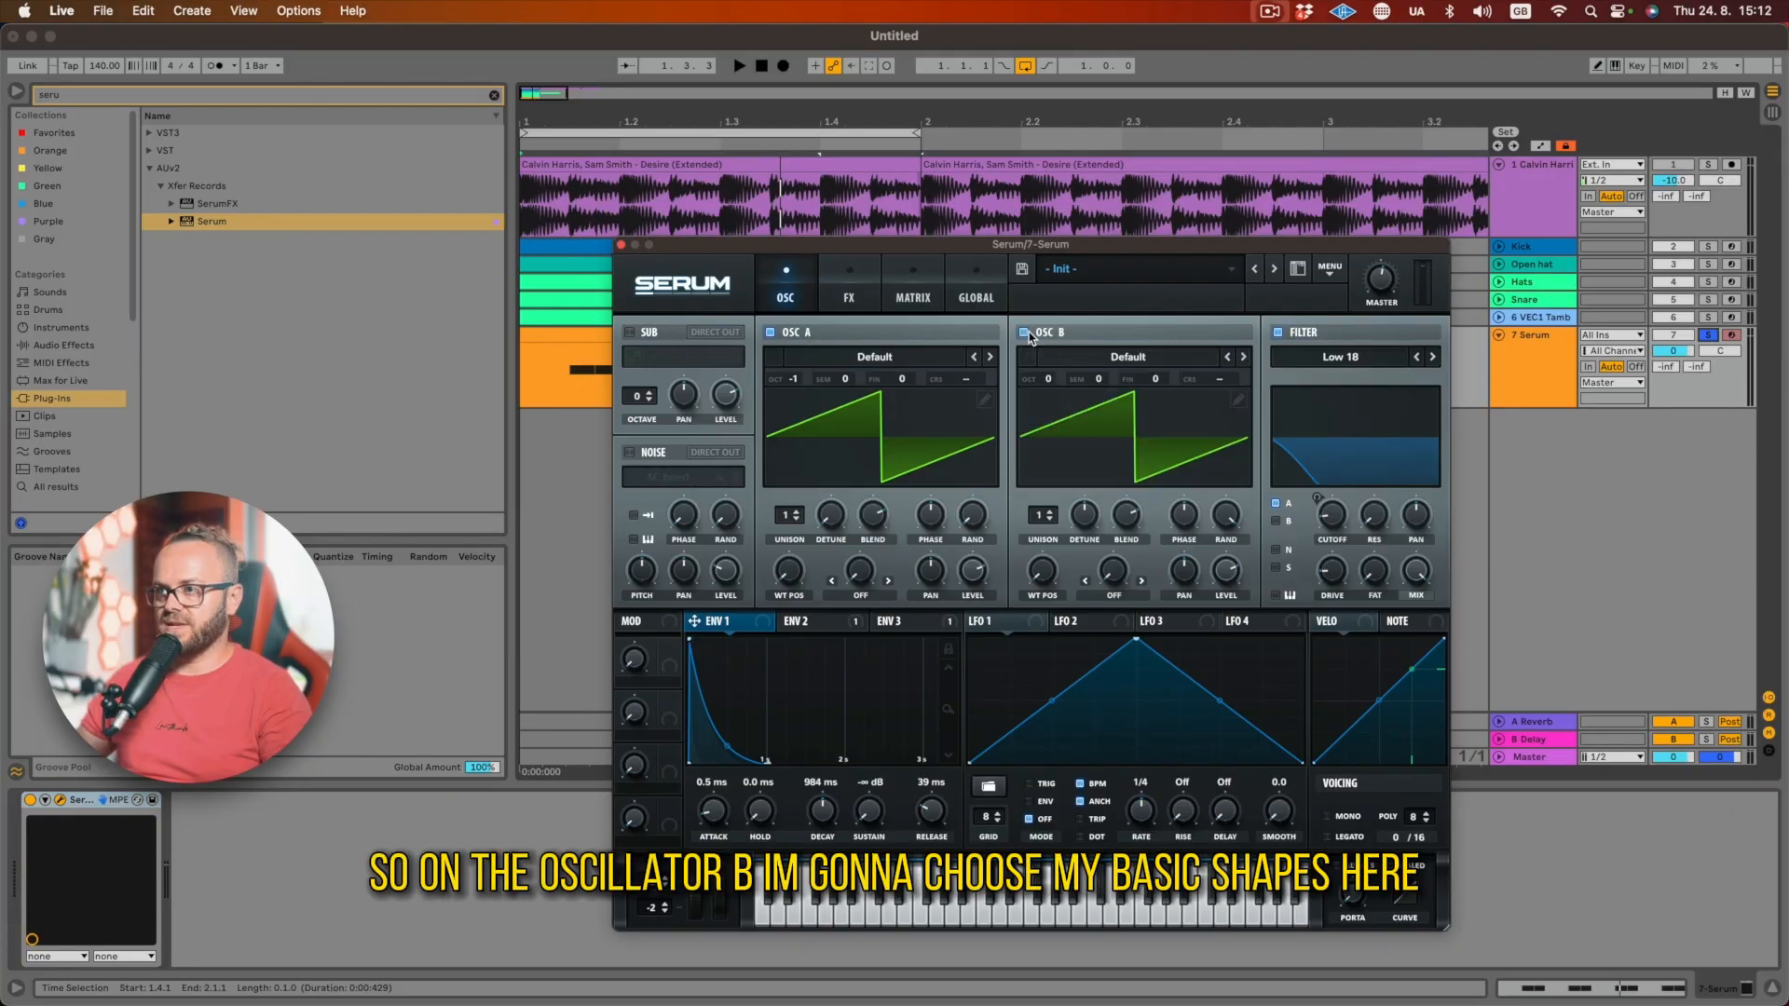
click(1127, 357)
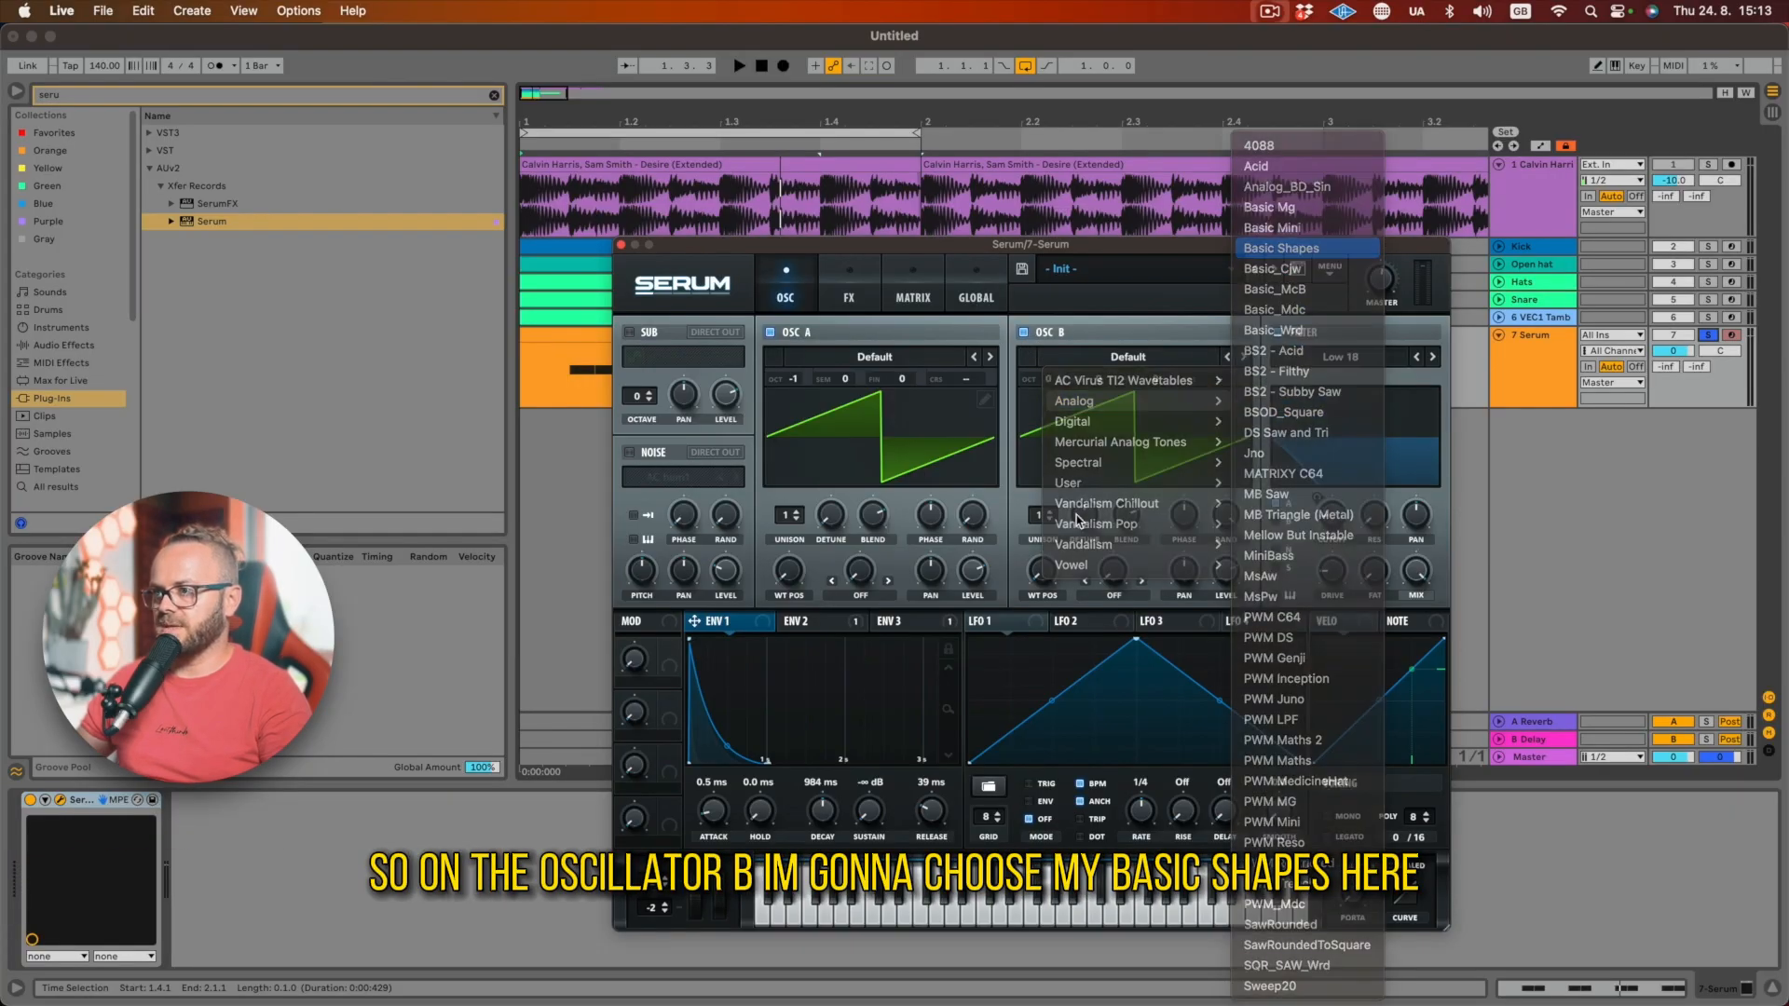
click(1281, 247)
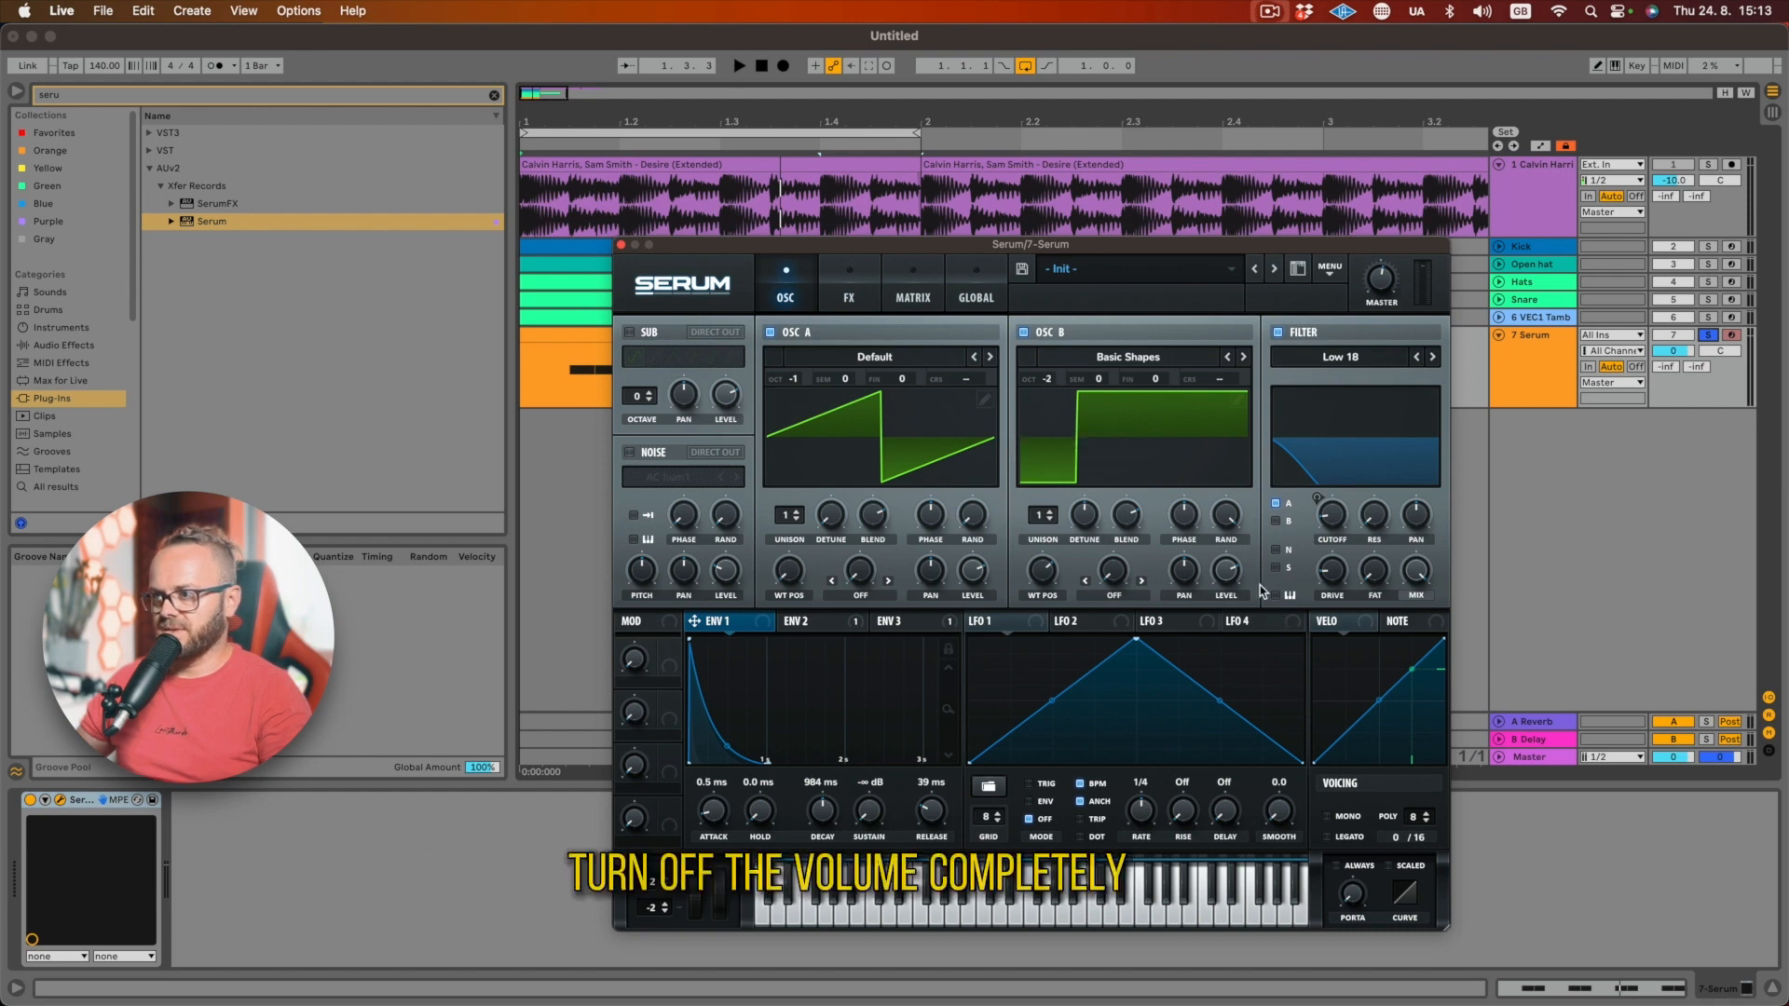
drag(1228, 572, 1155, 942)
- Set oscillator A's warp mode to FM (From B) and raise the warp amount while auditioning the soloed synth
click(840, 594)
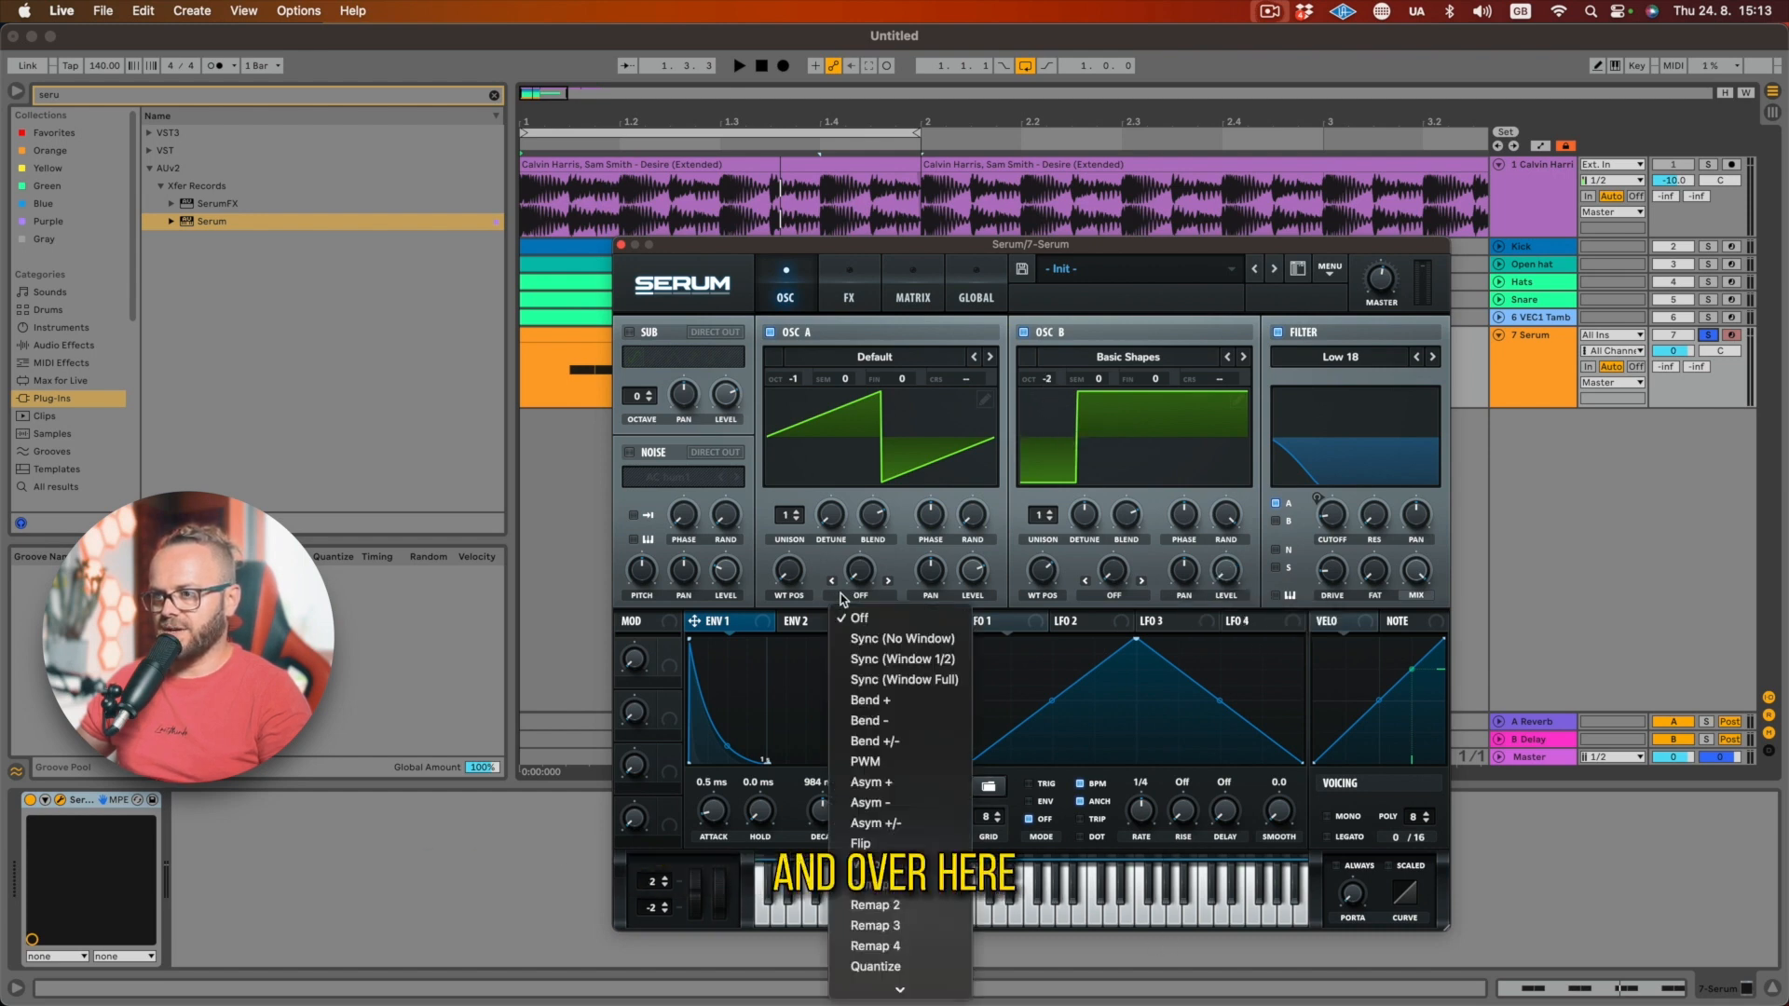
click(890, 905)
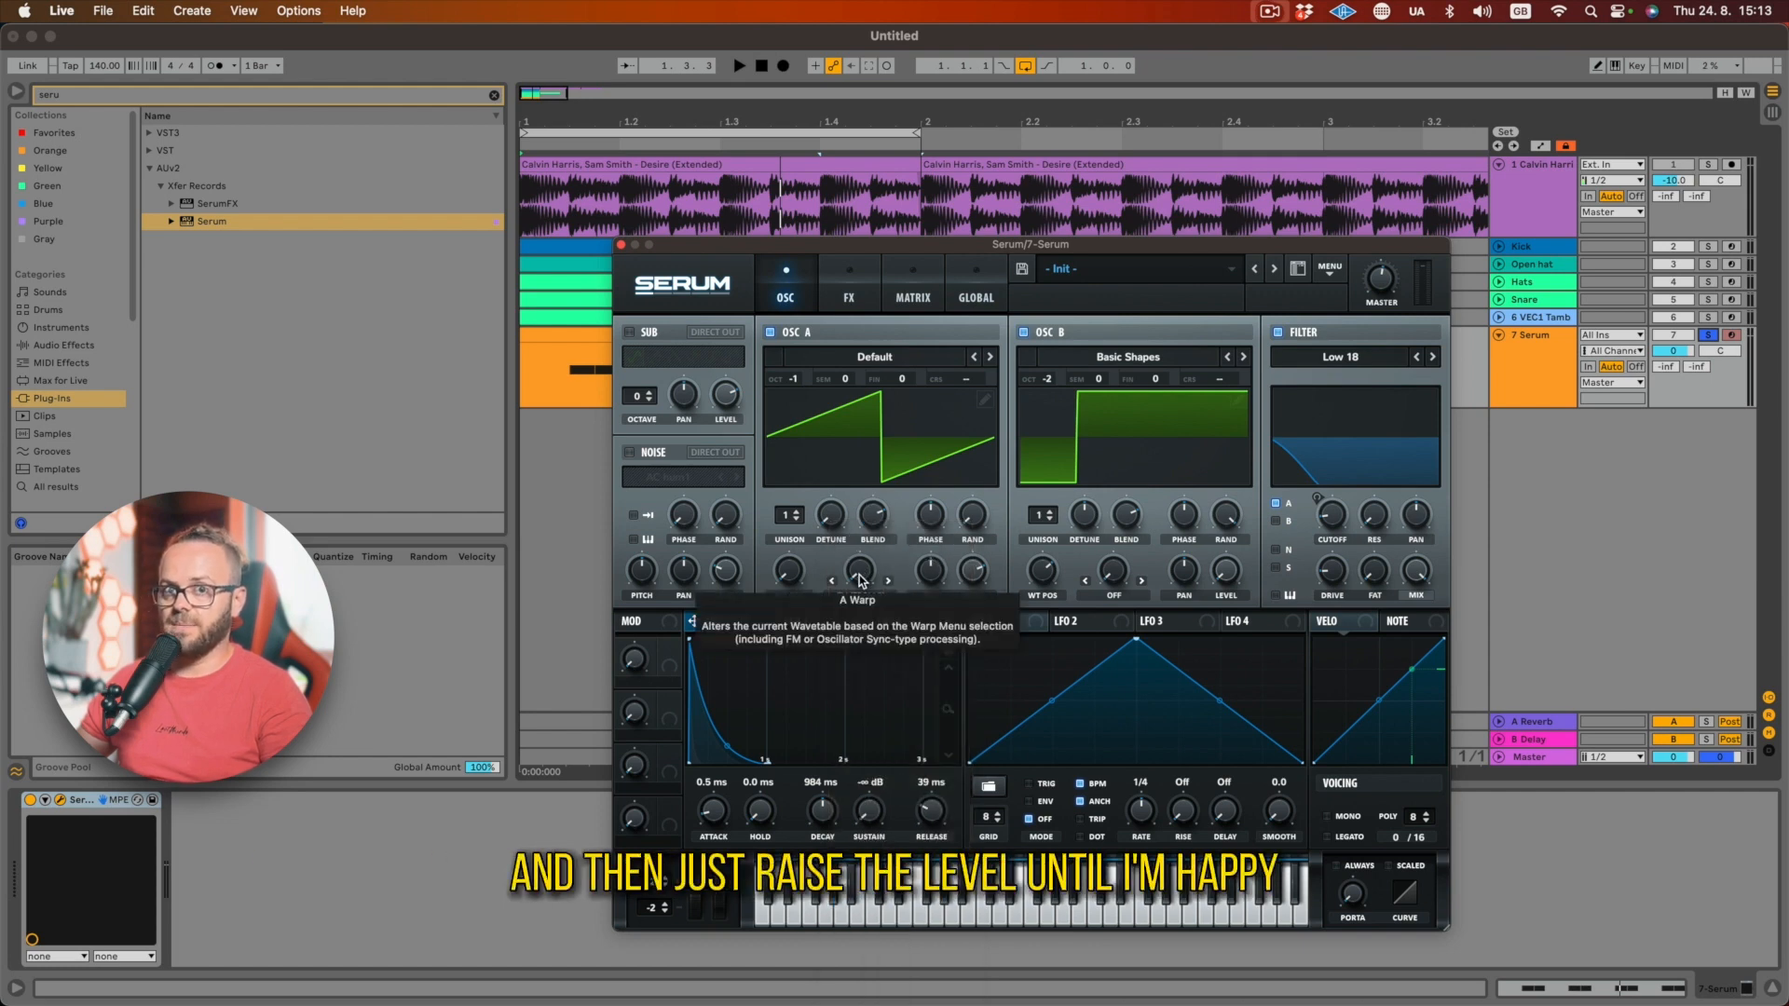
key(space)
drag(859, 579, 870, 531)
key(space)
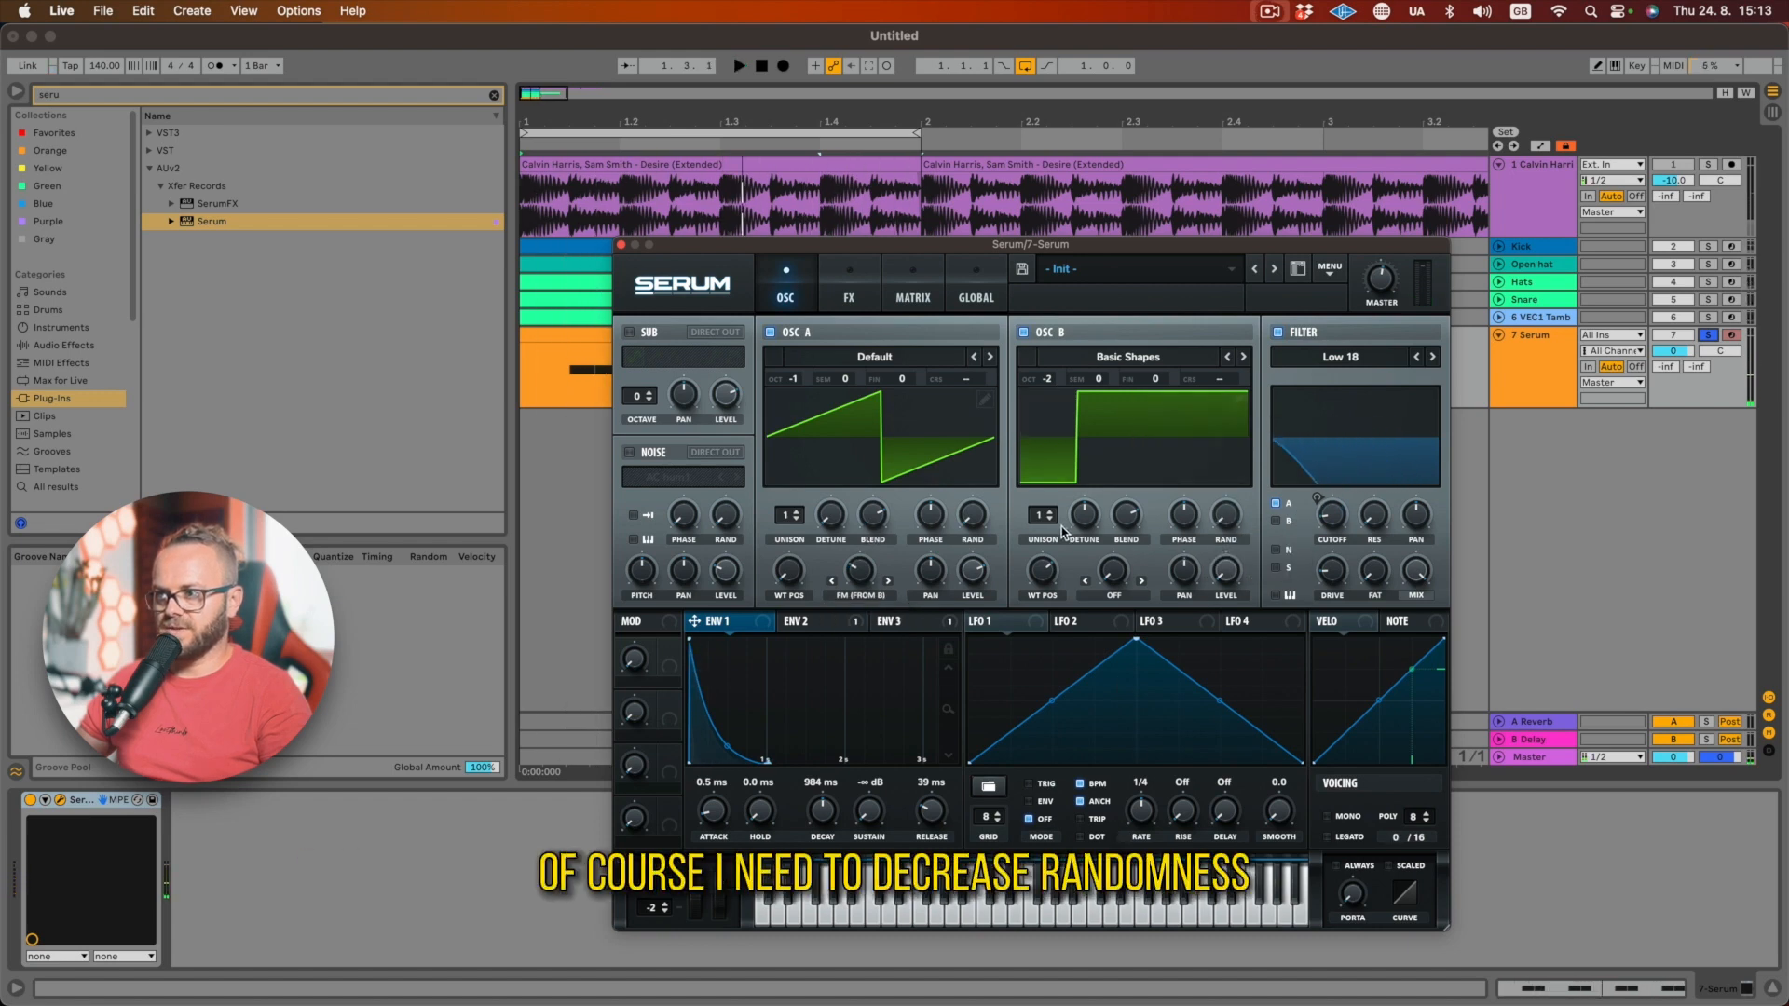
key(space)
click(859, 570)
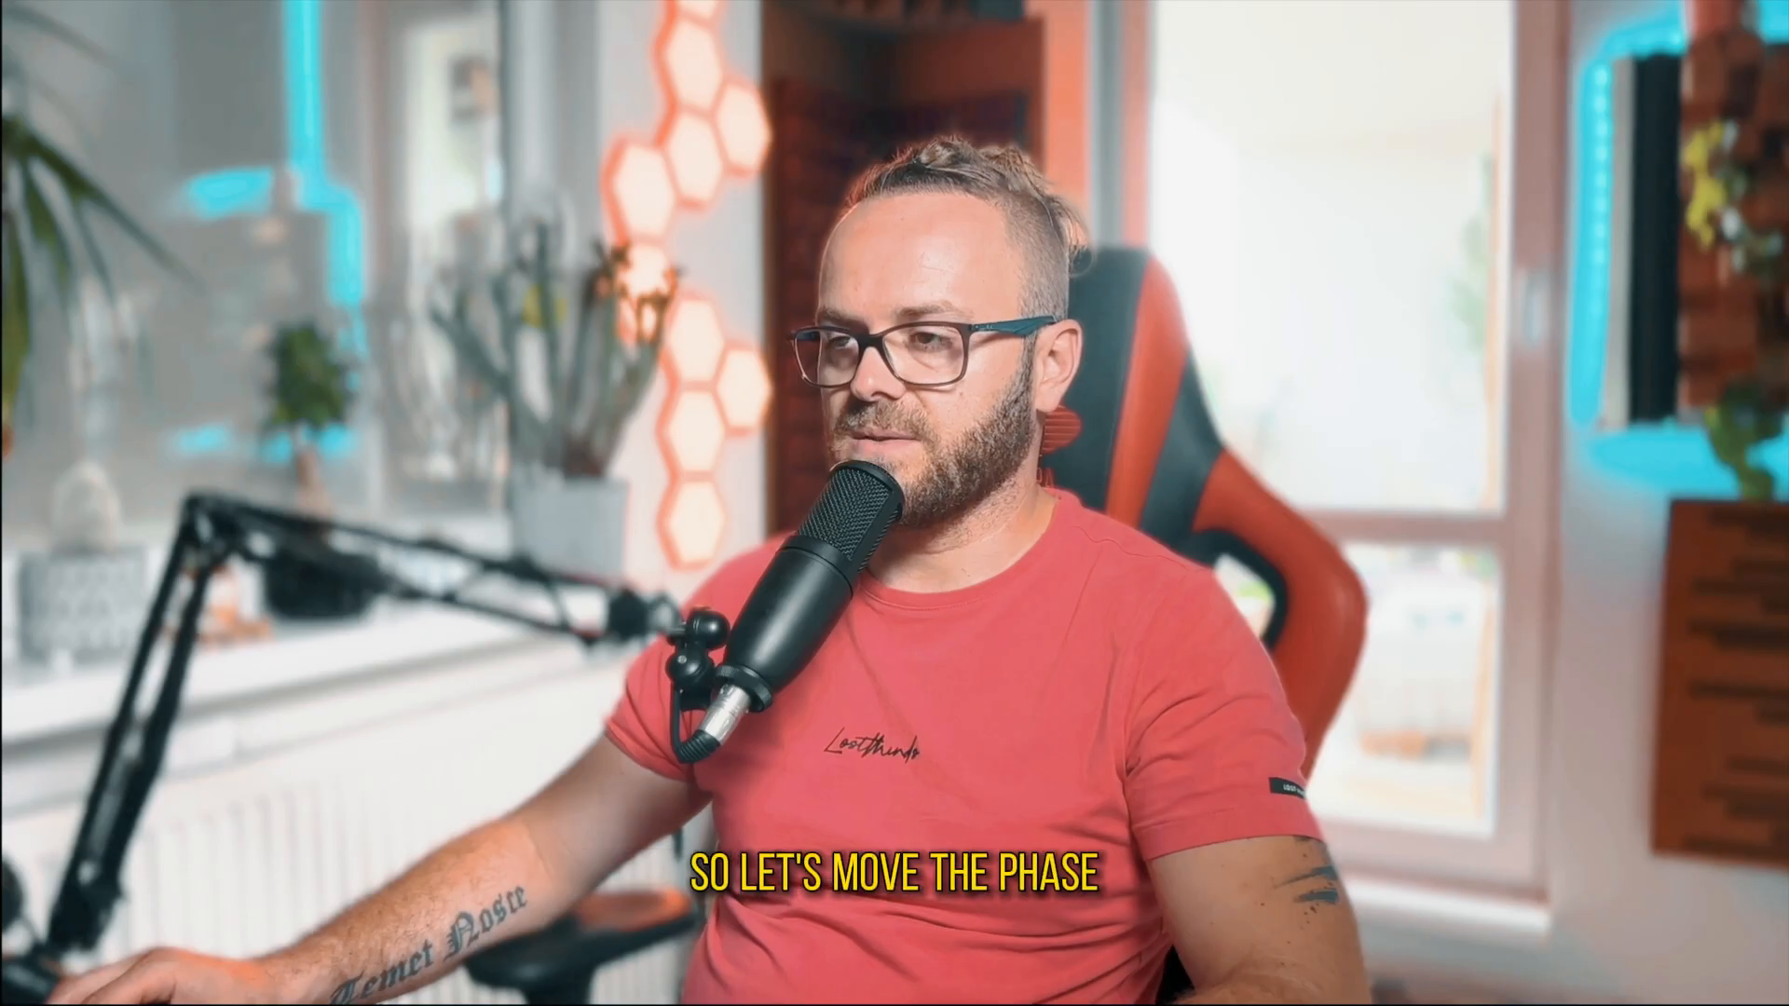
- Adjust oscillator B's phase while auditioning the soloed synth, and compare it with the reference track
click(1180, 541)
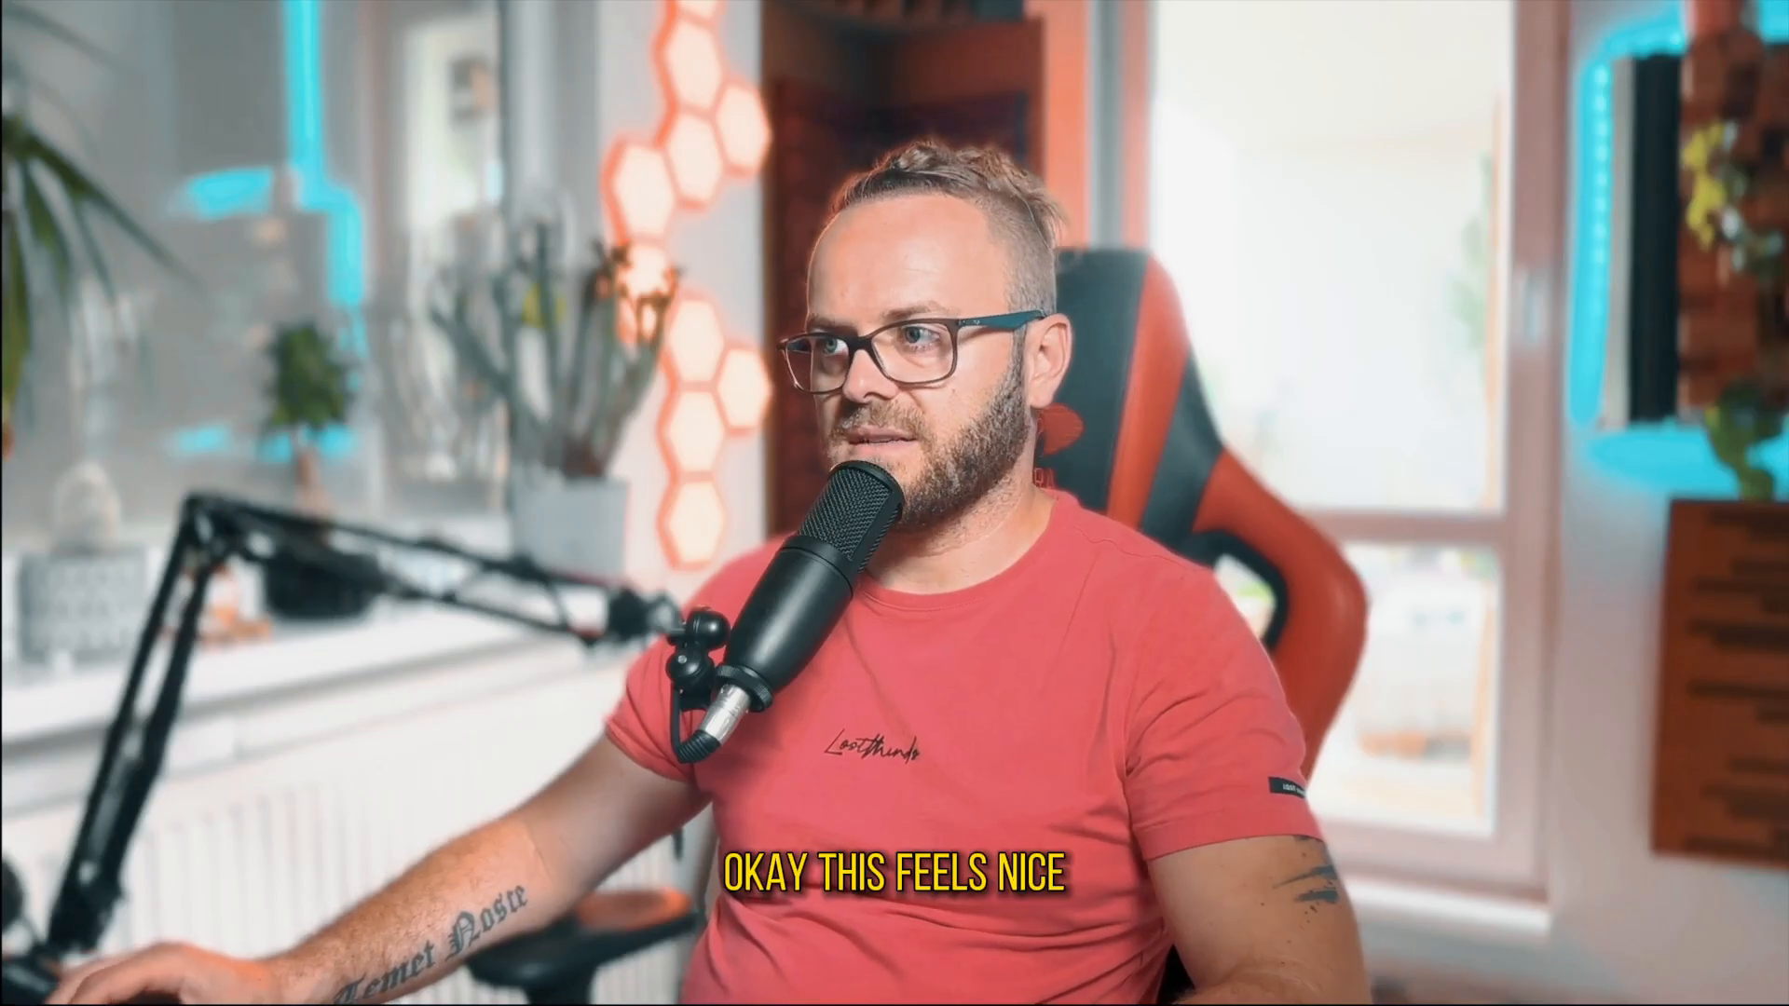
drag(1294, 448, 1367, 474)
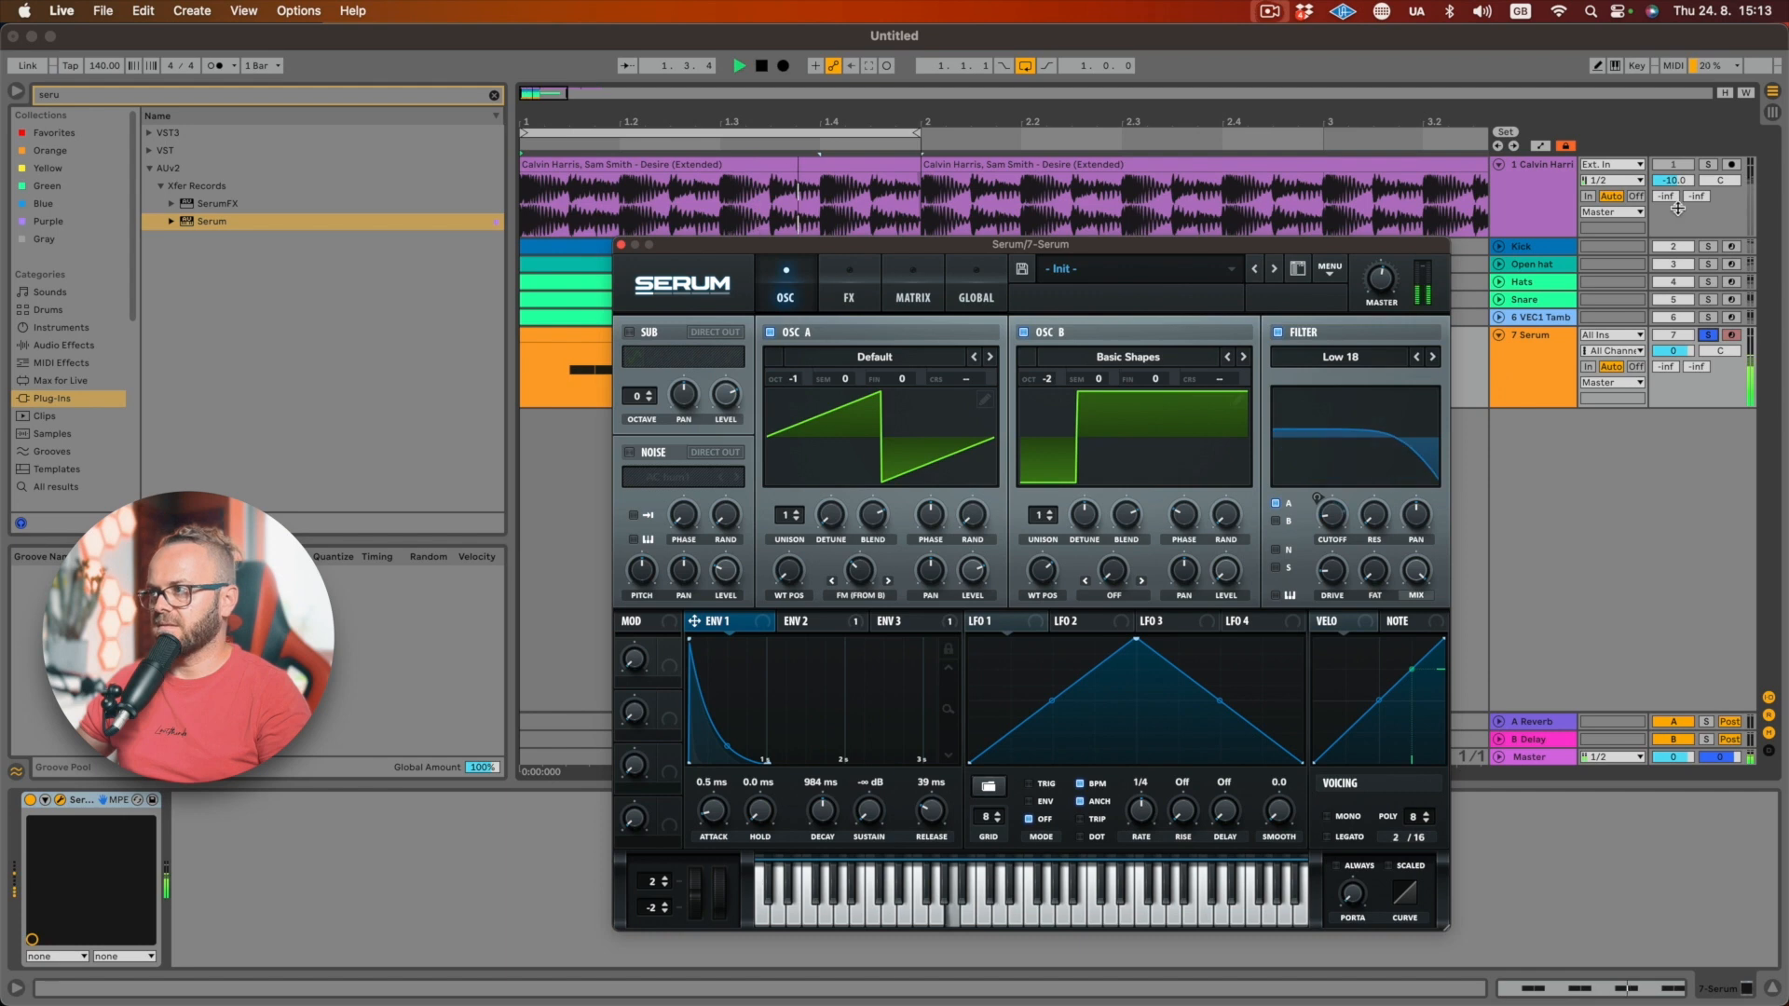
click(1708, 165)
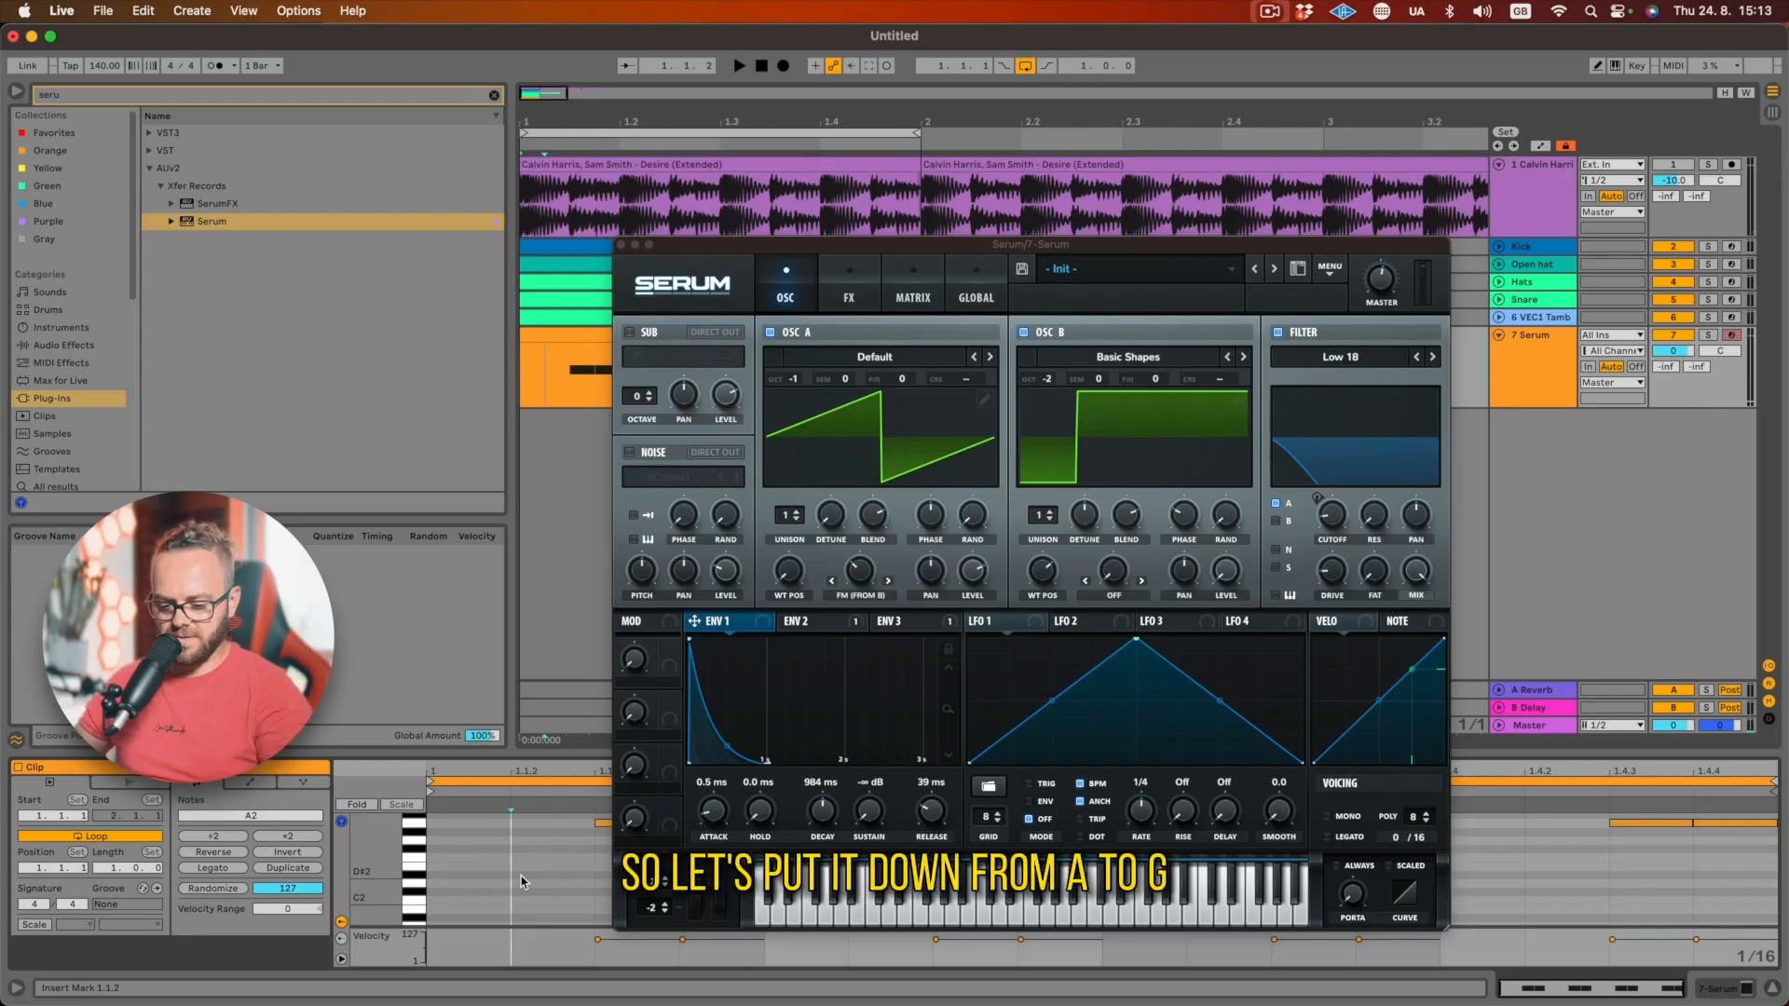
- Transpose the A2 notes in the Serum clip down to G2 and compare the result with the soloed reference
key(space)
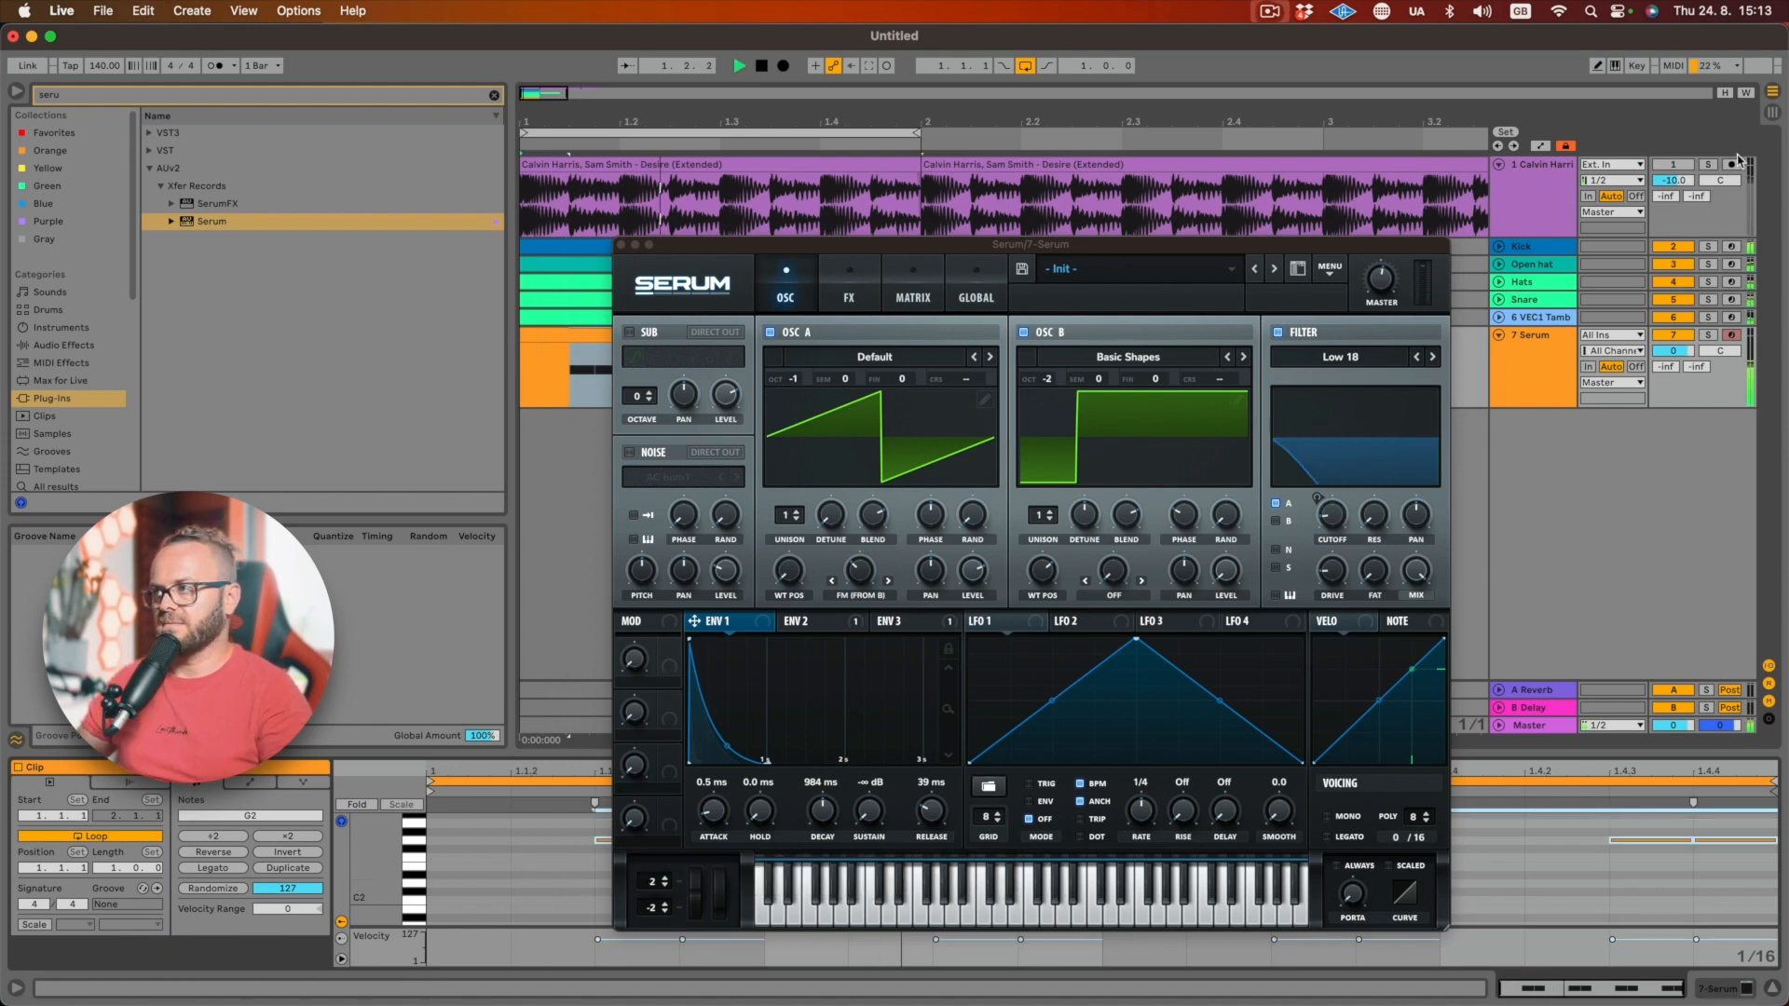
click(1708, 165)
click(1708, 165)
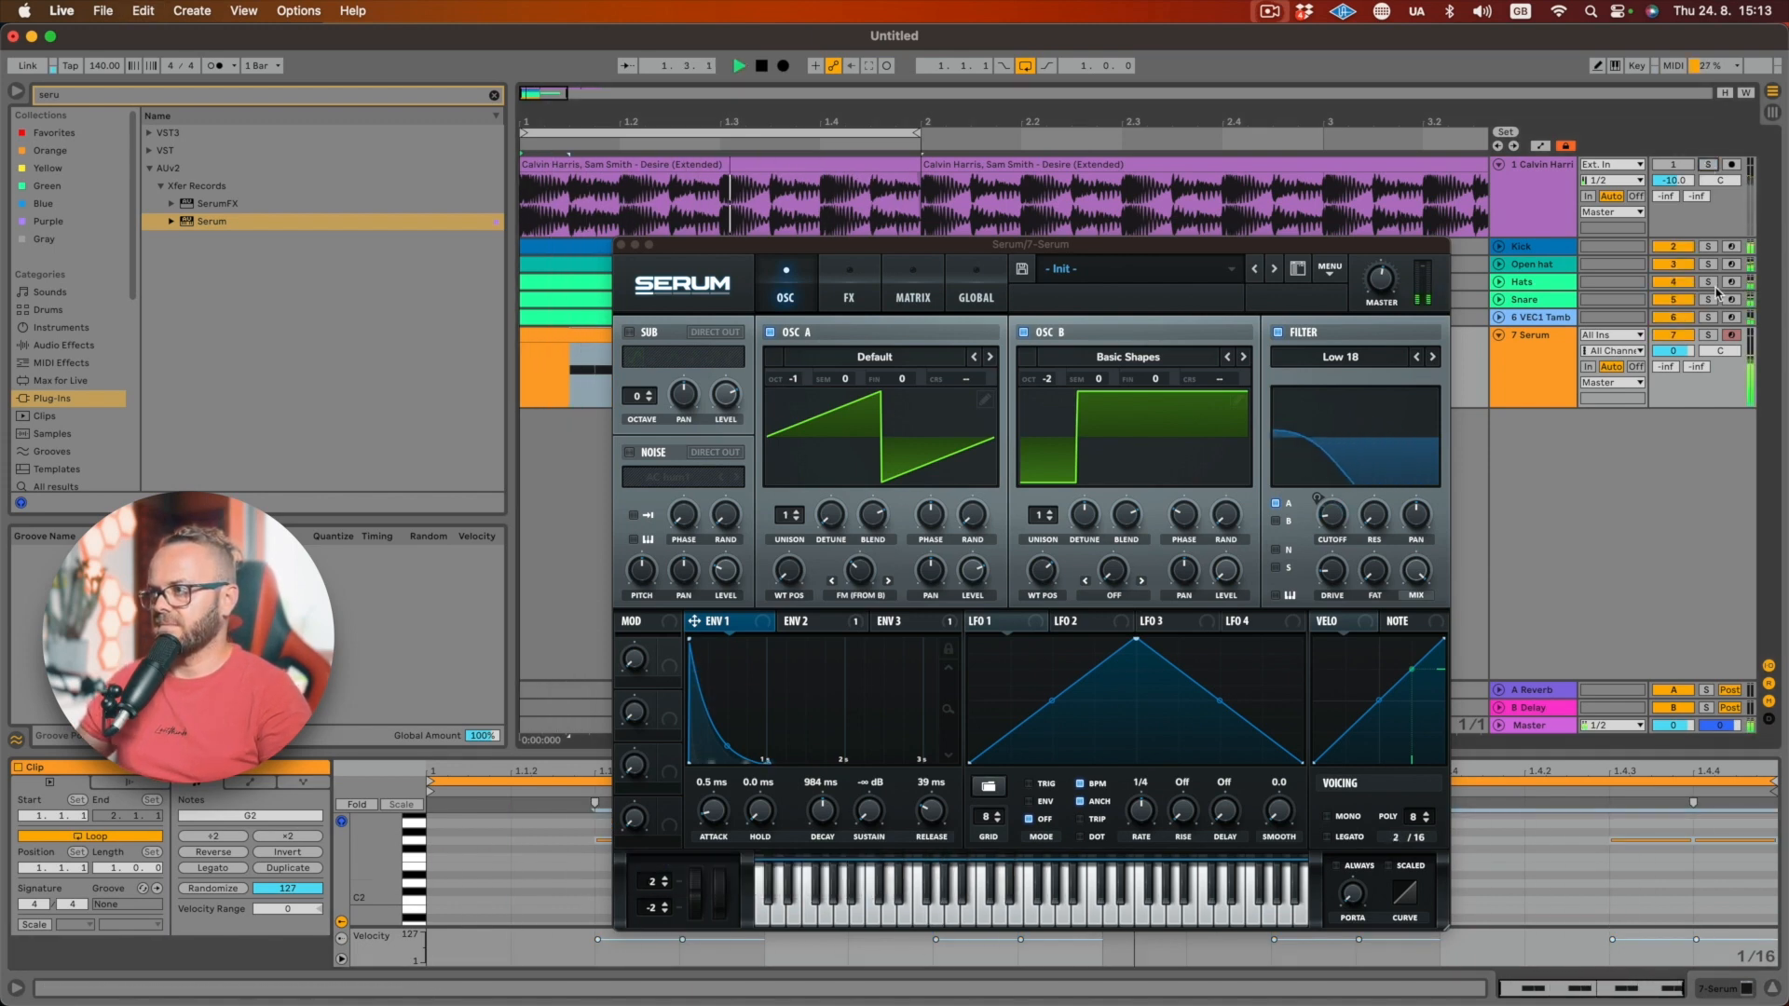
key(space)
- Raise oscillator A's FM warp to about 33% and set oscillator B's phase to about 92 degrees while auditioning
click(858, 570)
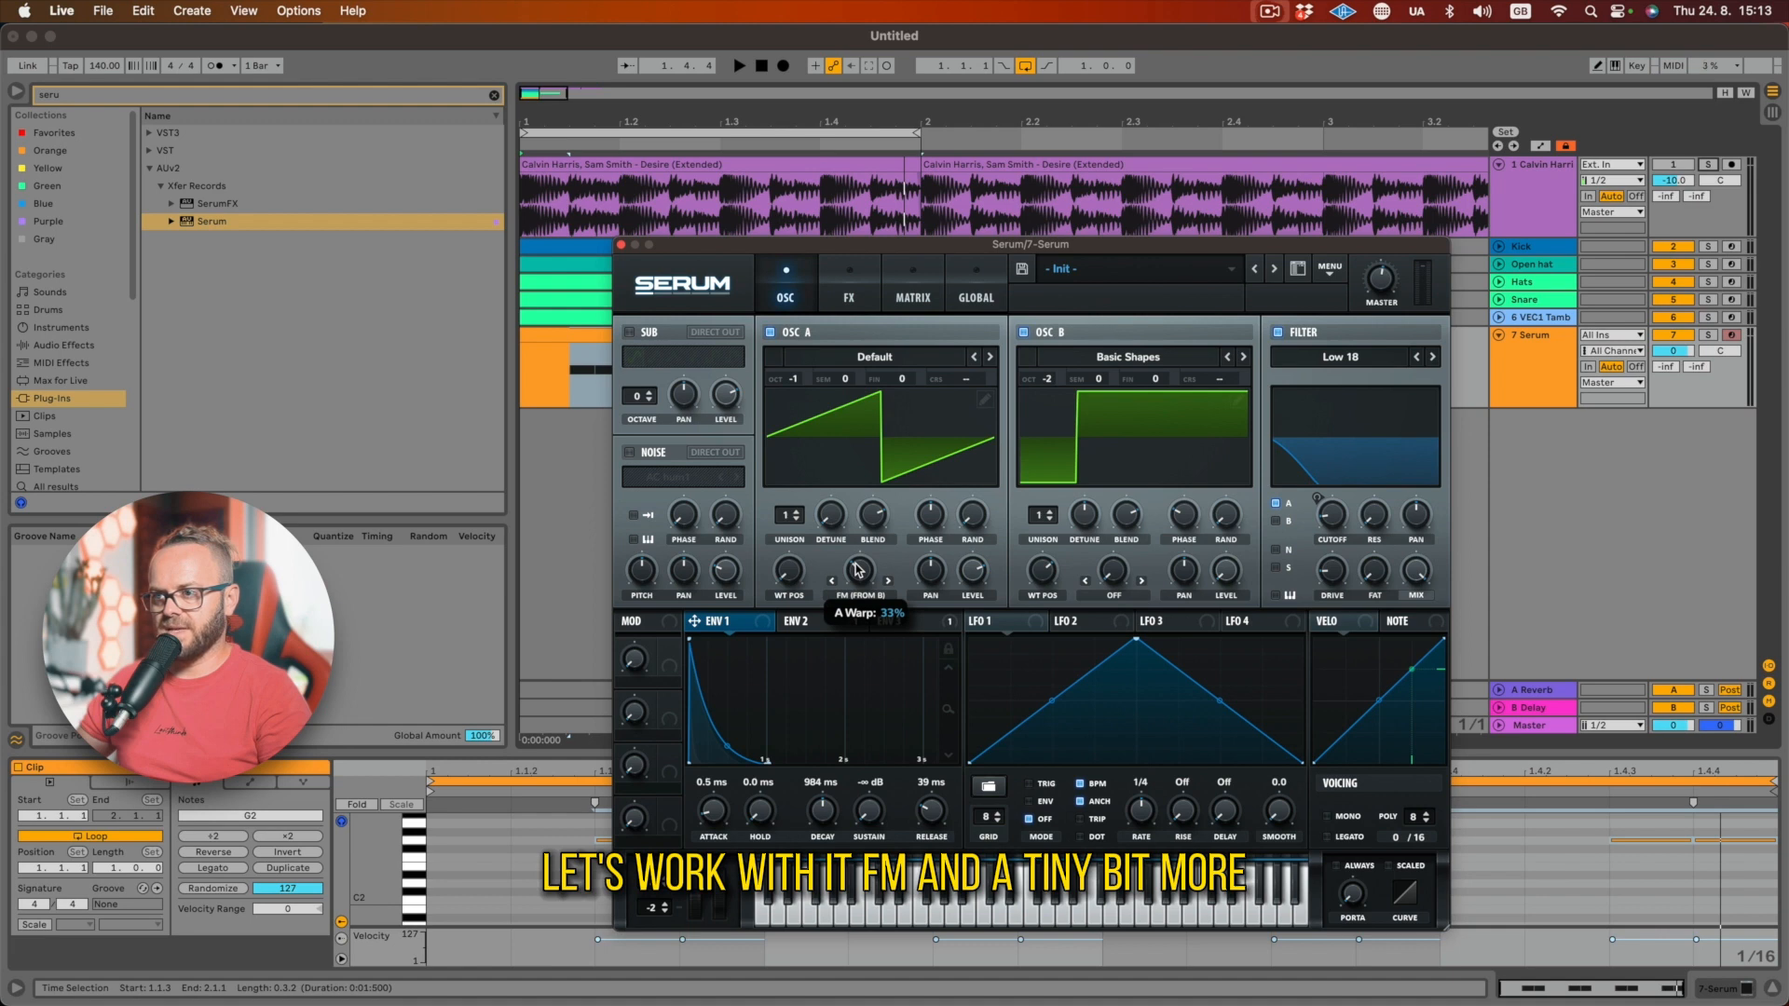
drag(858, 566, 858, 564)
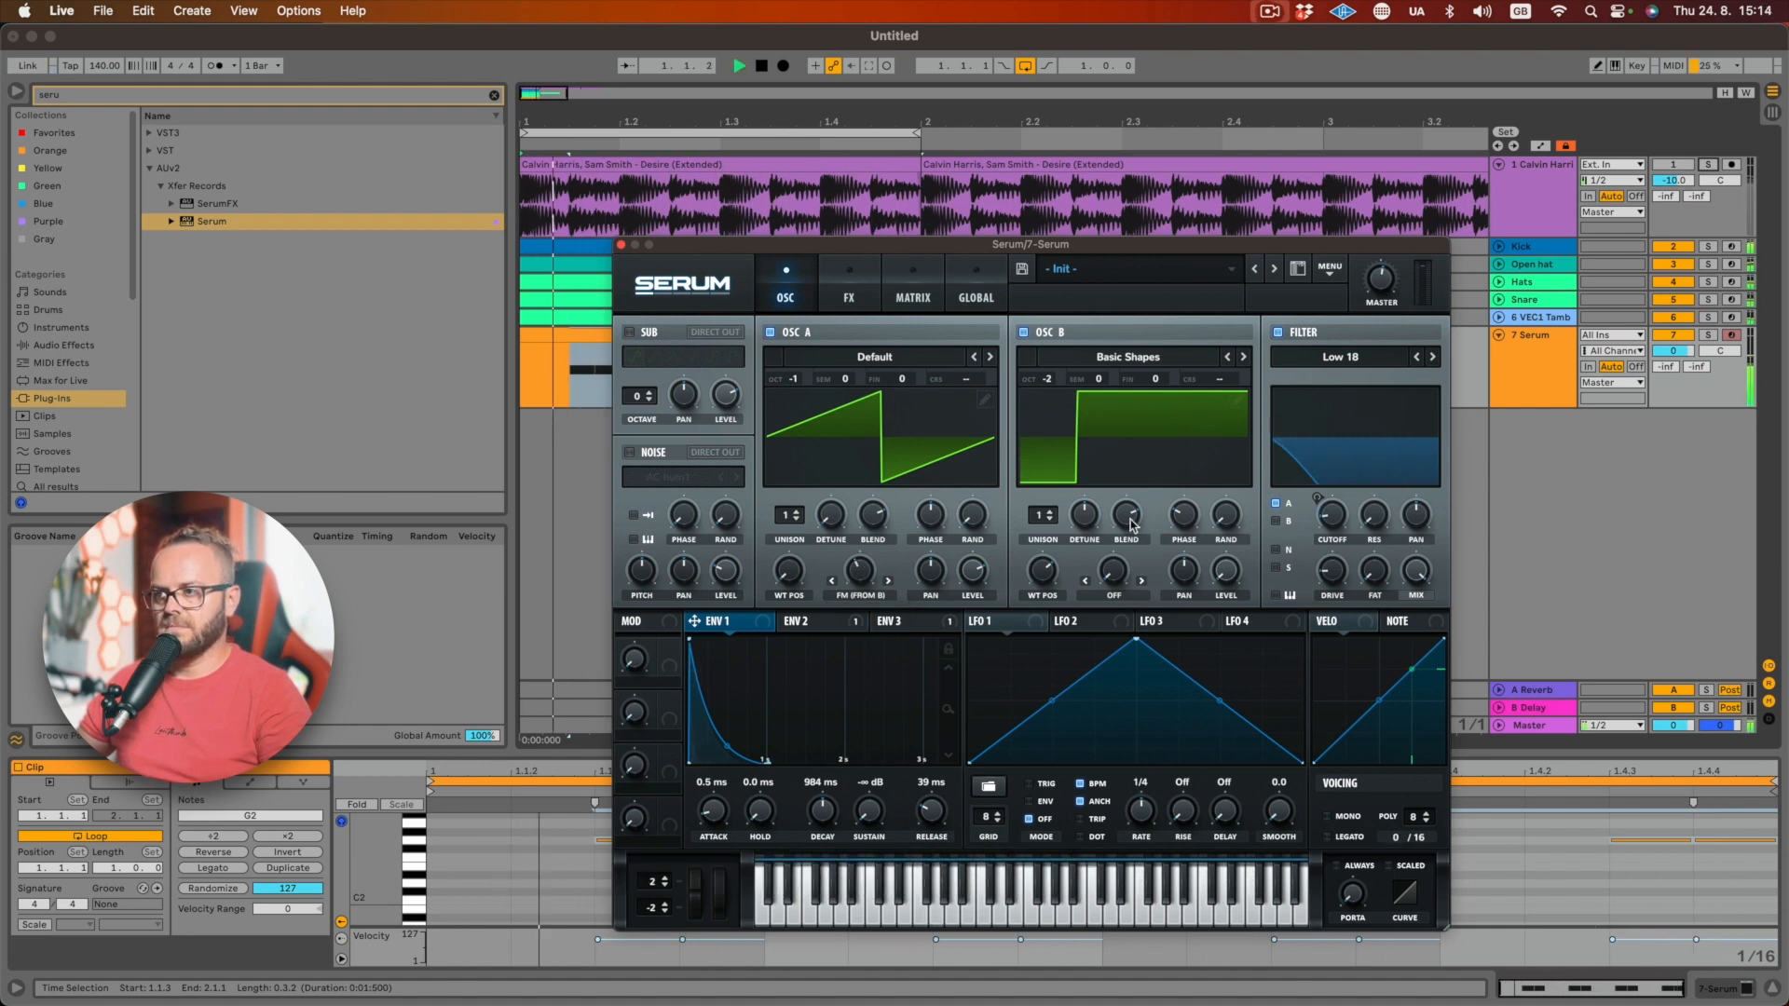
key(space)
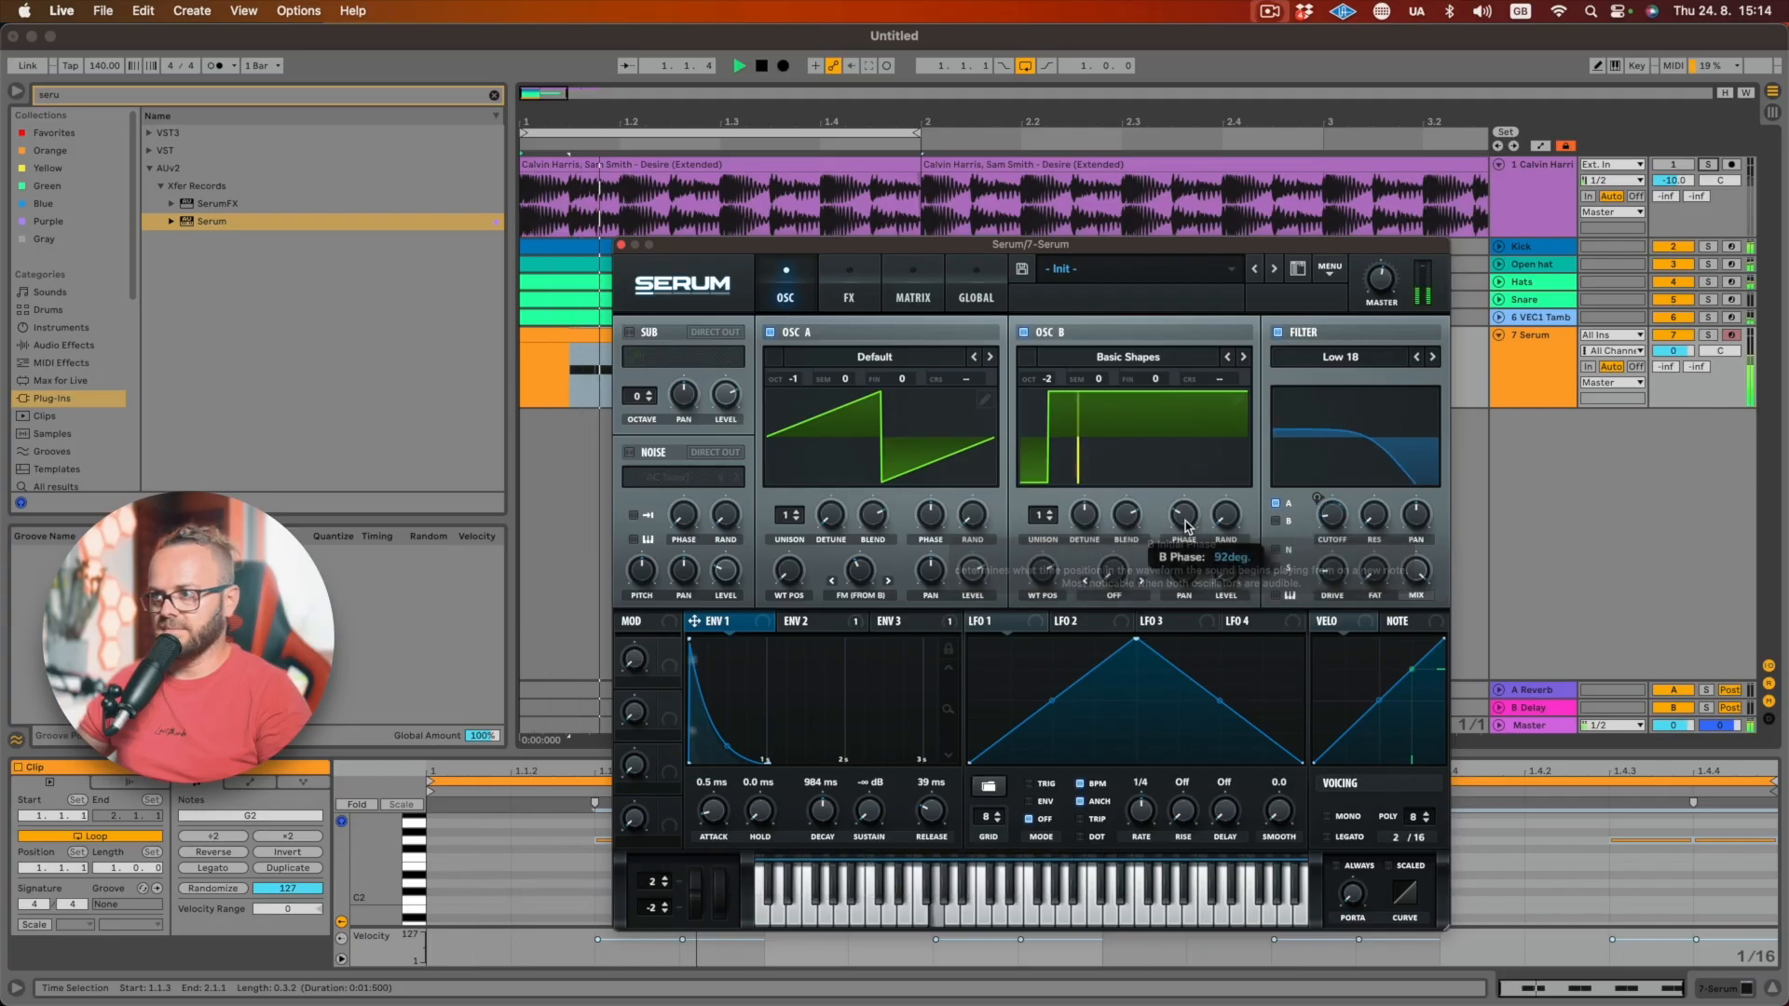
drag(1184, 536, 1183, 528)
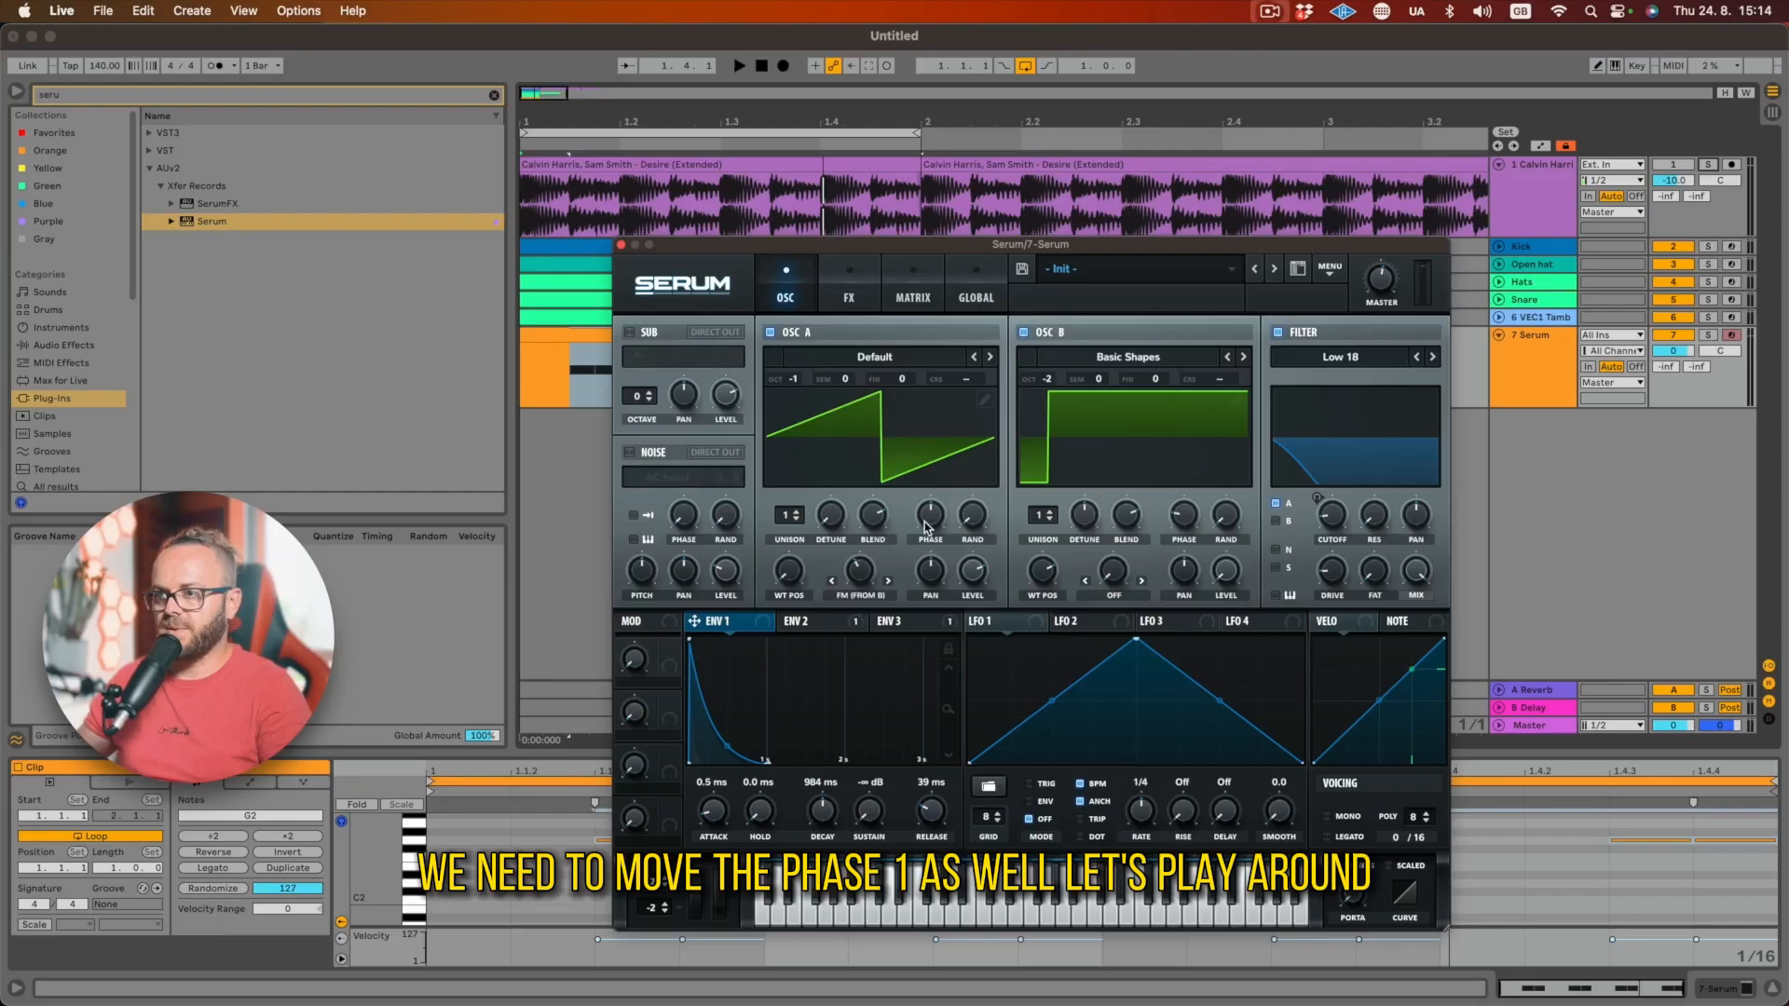
- Set oscillator A's phase to about 45 degrees and fine-tune oscillator B's phase while auditioning the groove
key(space)
drag(929, 527, 932, 537)
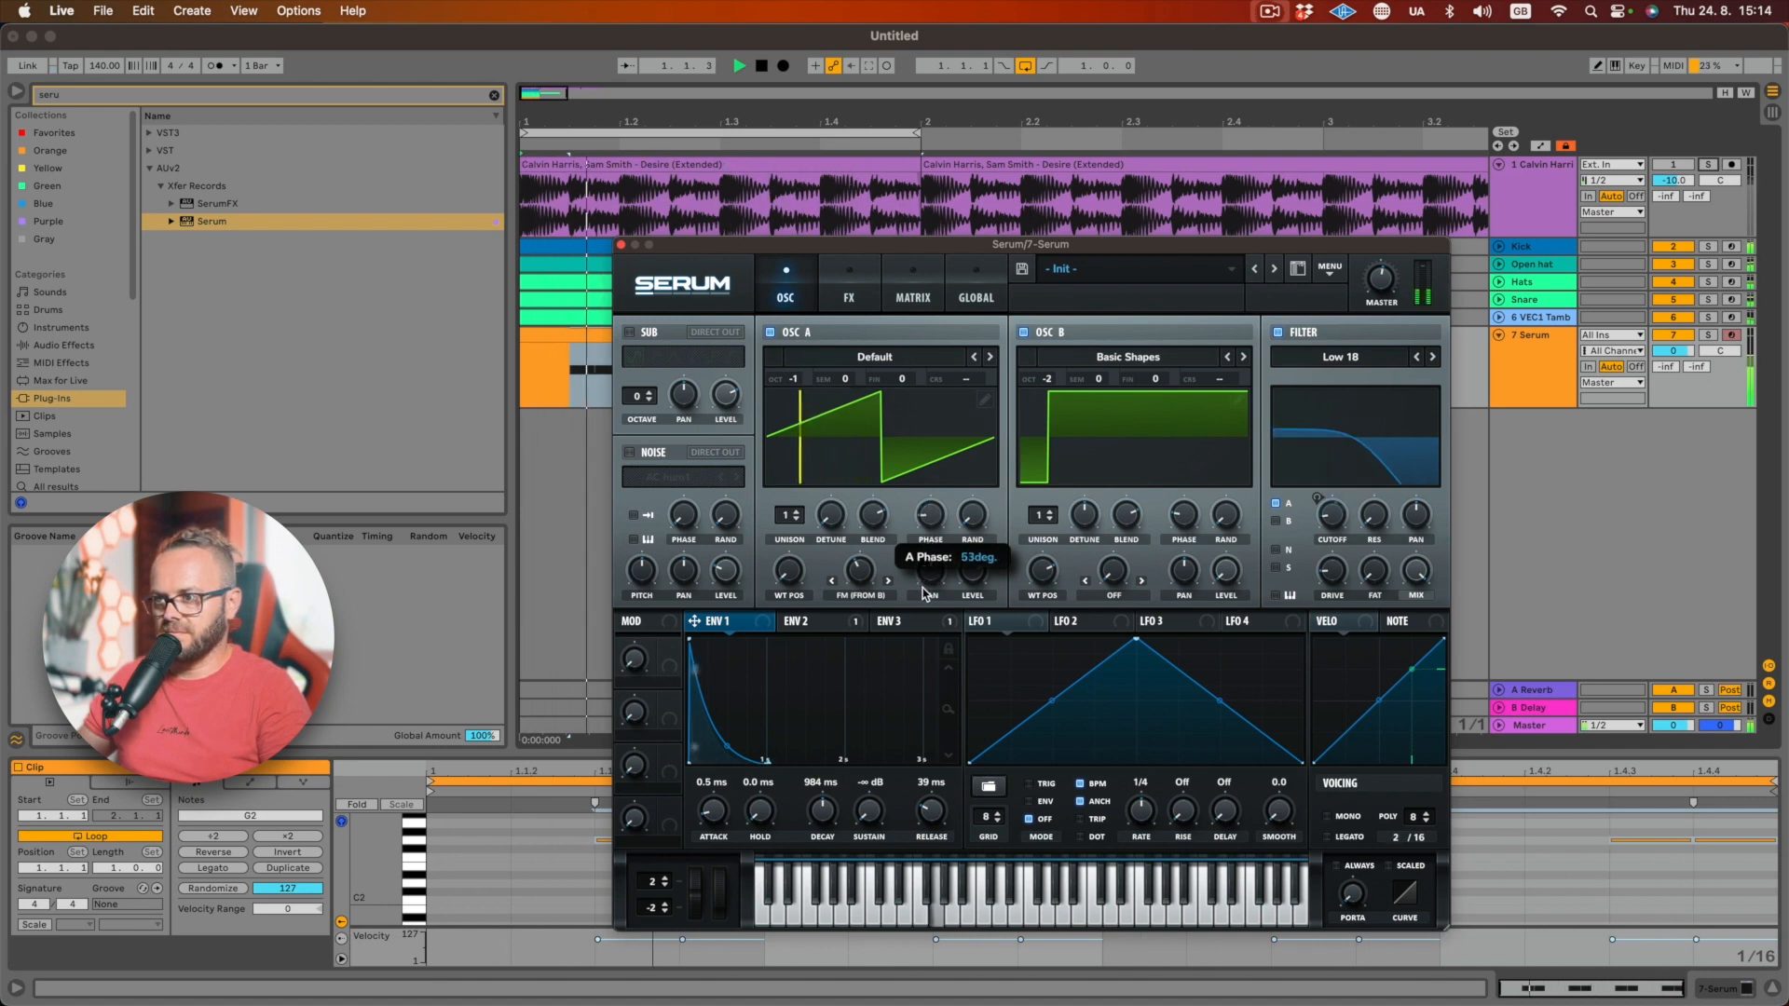
drag(923, 589, 924, 597)
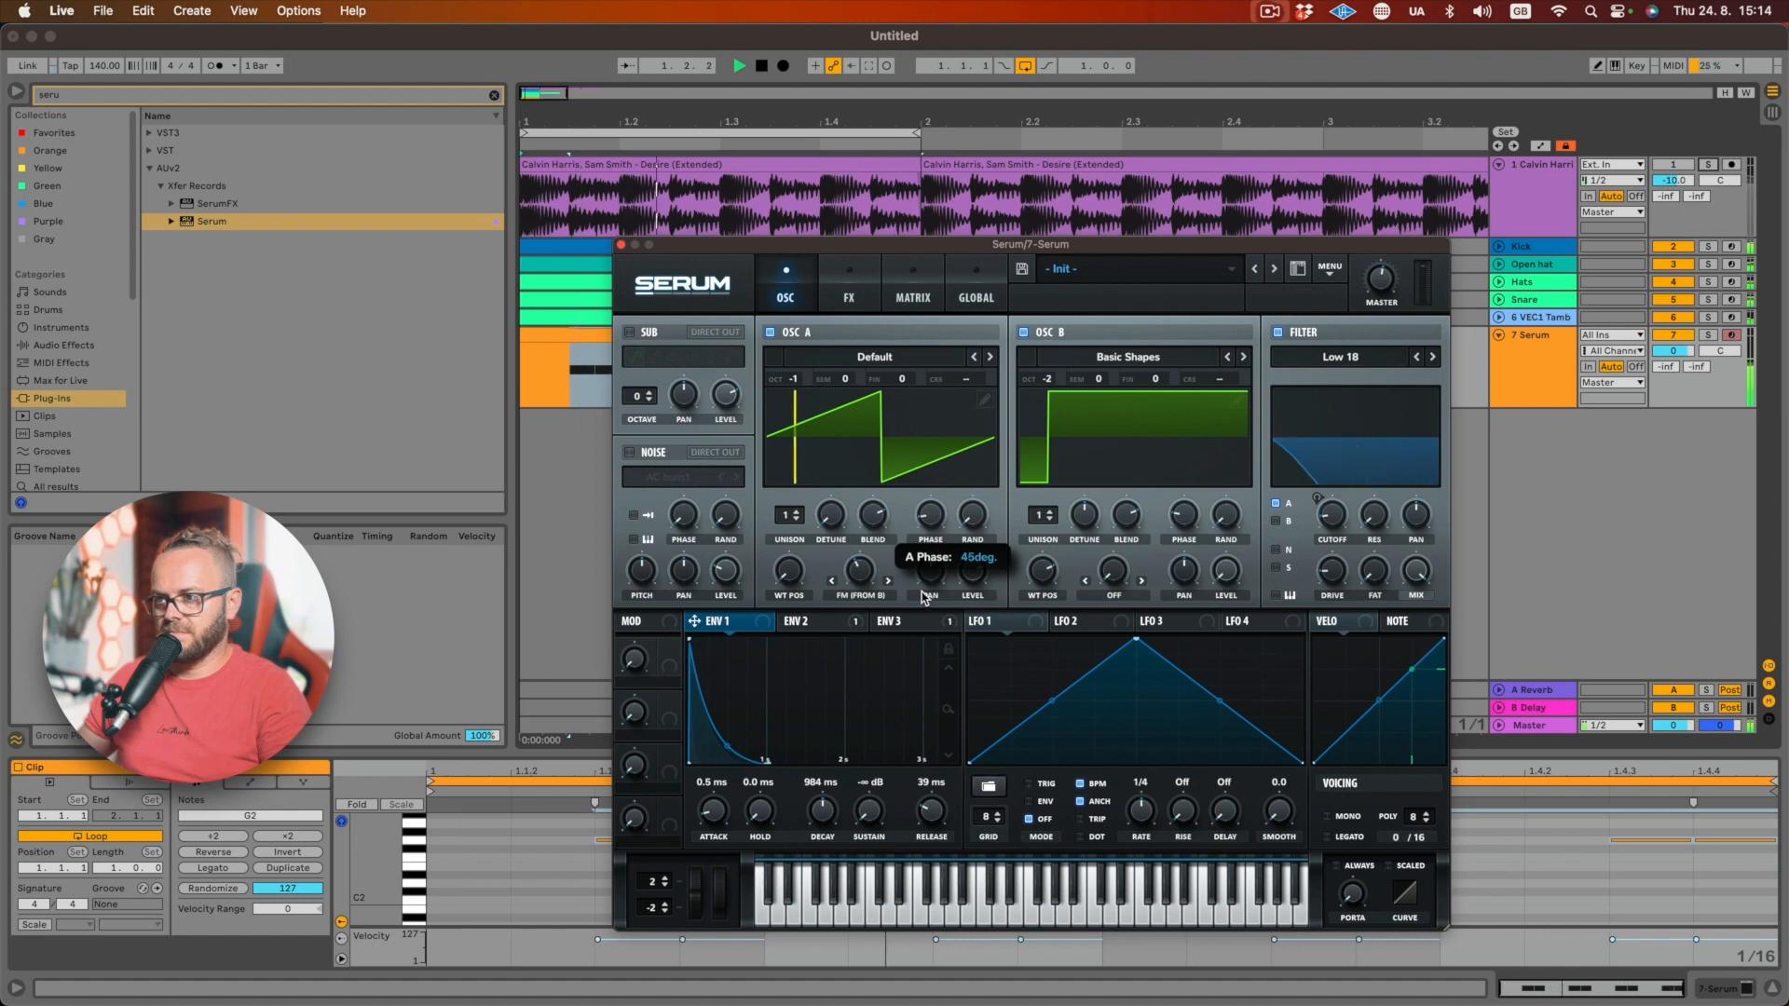
click(1184, 528)
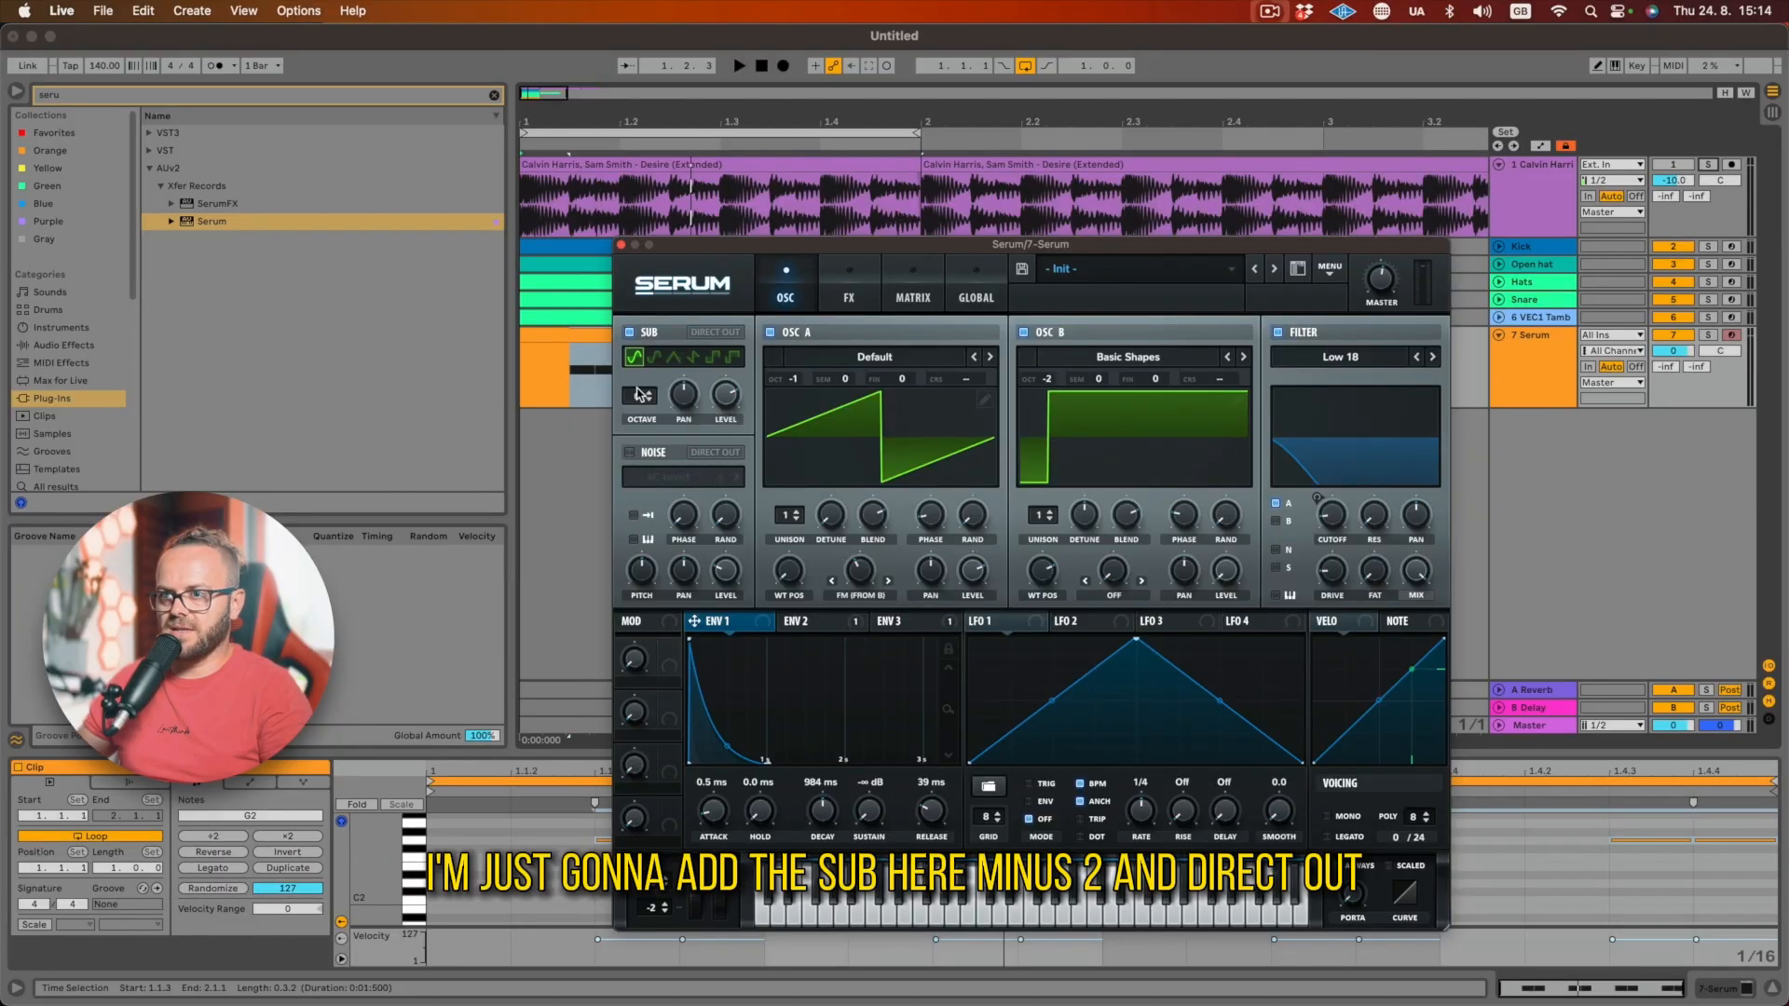
- Enable the sub oscillator at octave -2 with Direct Out, and add Tube distortion with about 71% drive
drag(641, 394, 654, 399)
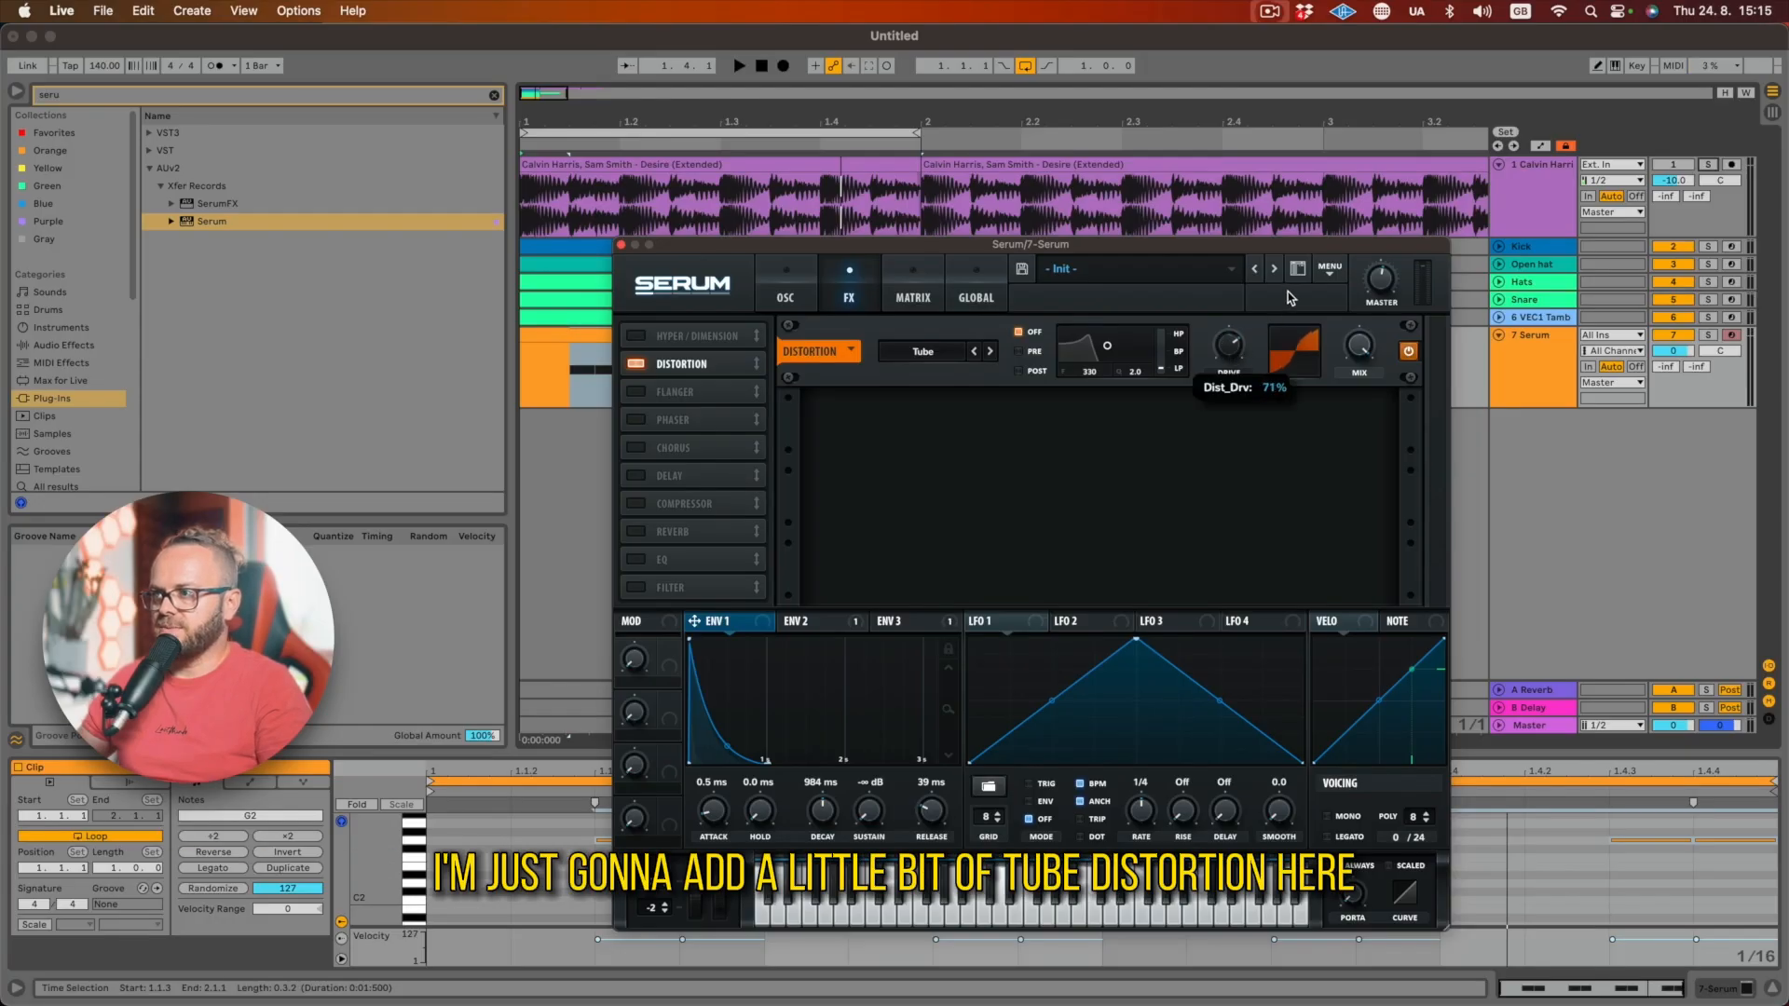
key(space)
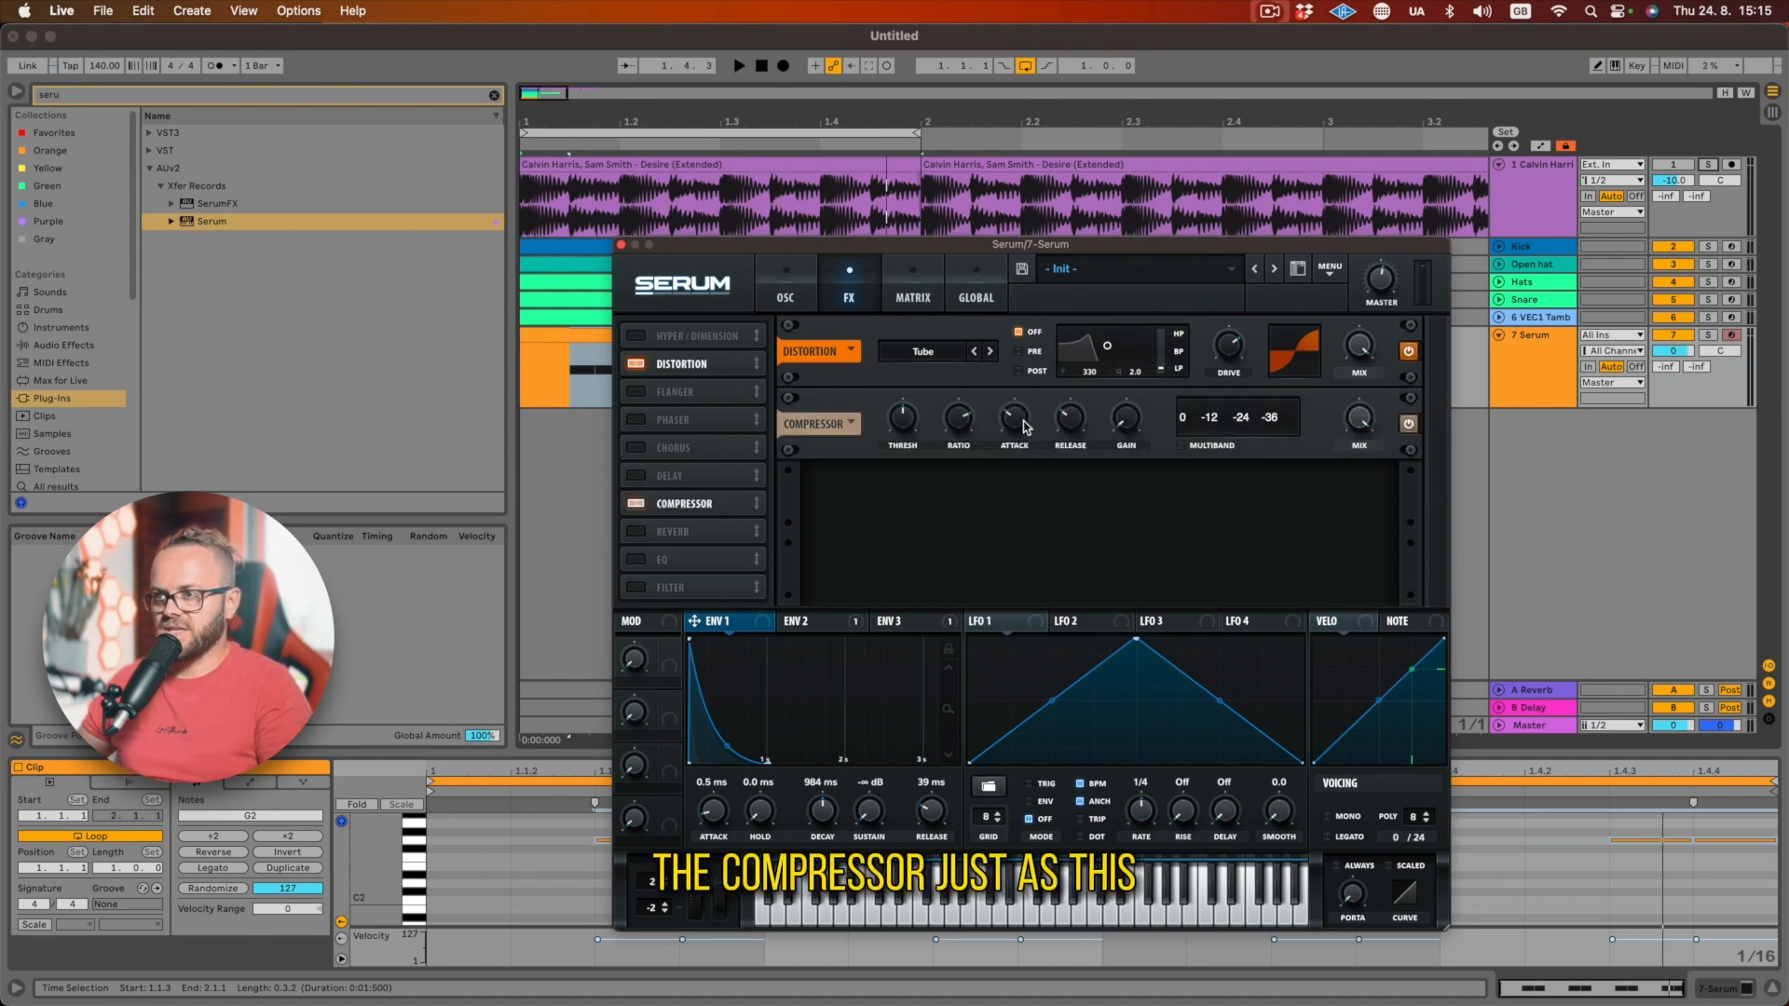
- Add Serum's compressor and EQ, boosting the EQ's low band by about 1.9 dB and moving its high band to about 6.5 kHz
mouse_move(1021, 426)
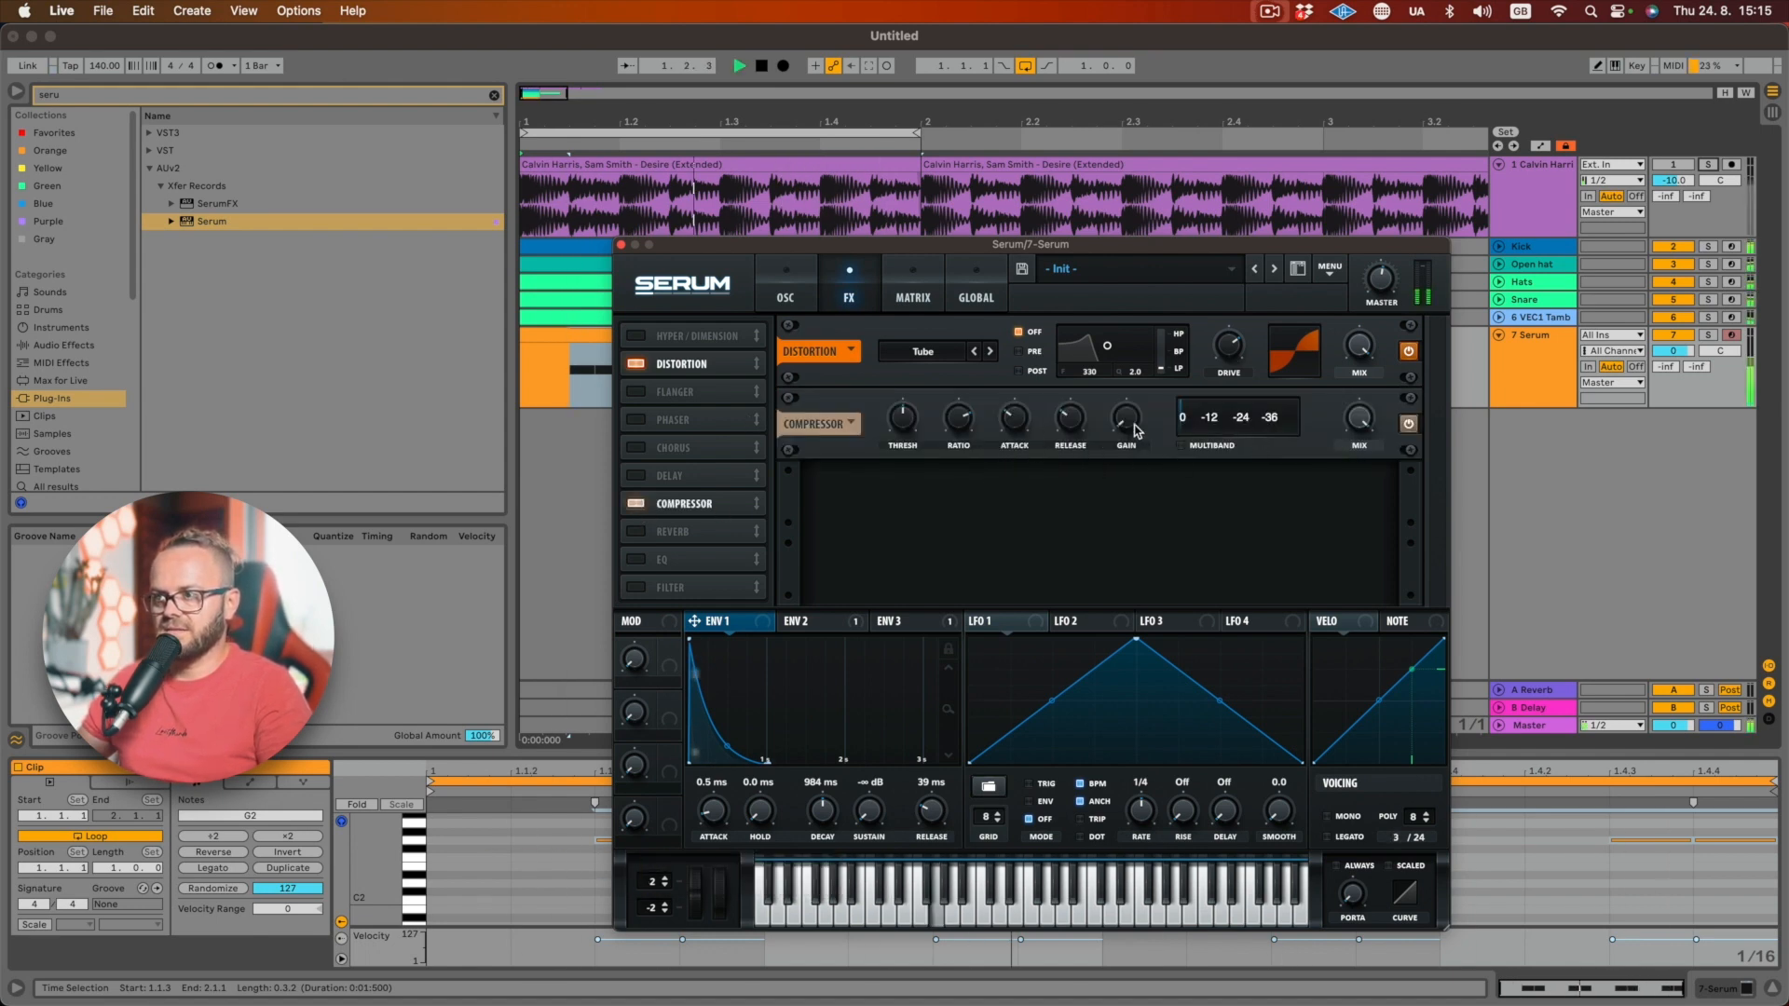
click(635, 559)
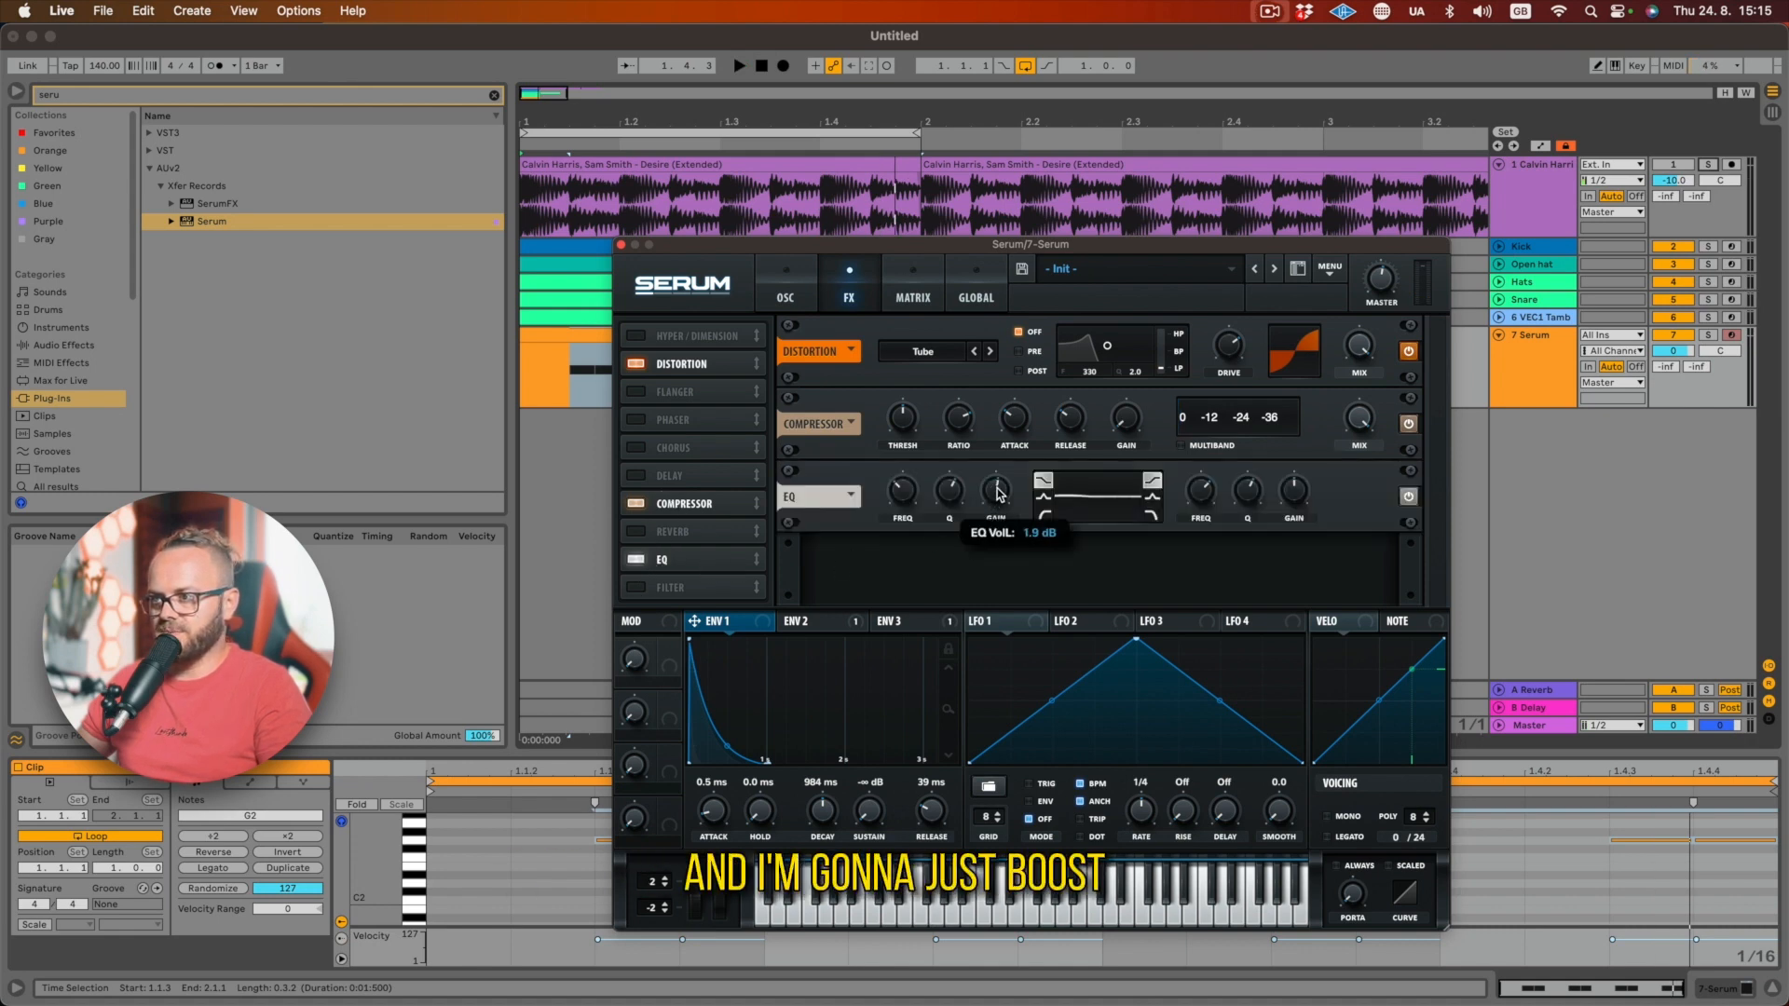
drag(997, 488, 998, 485)
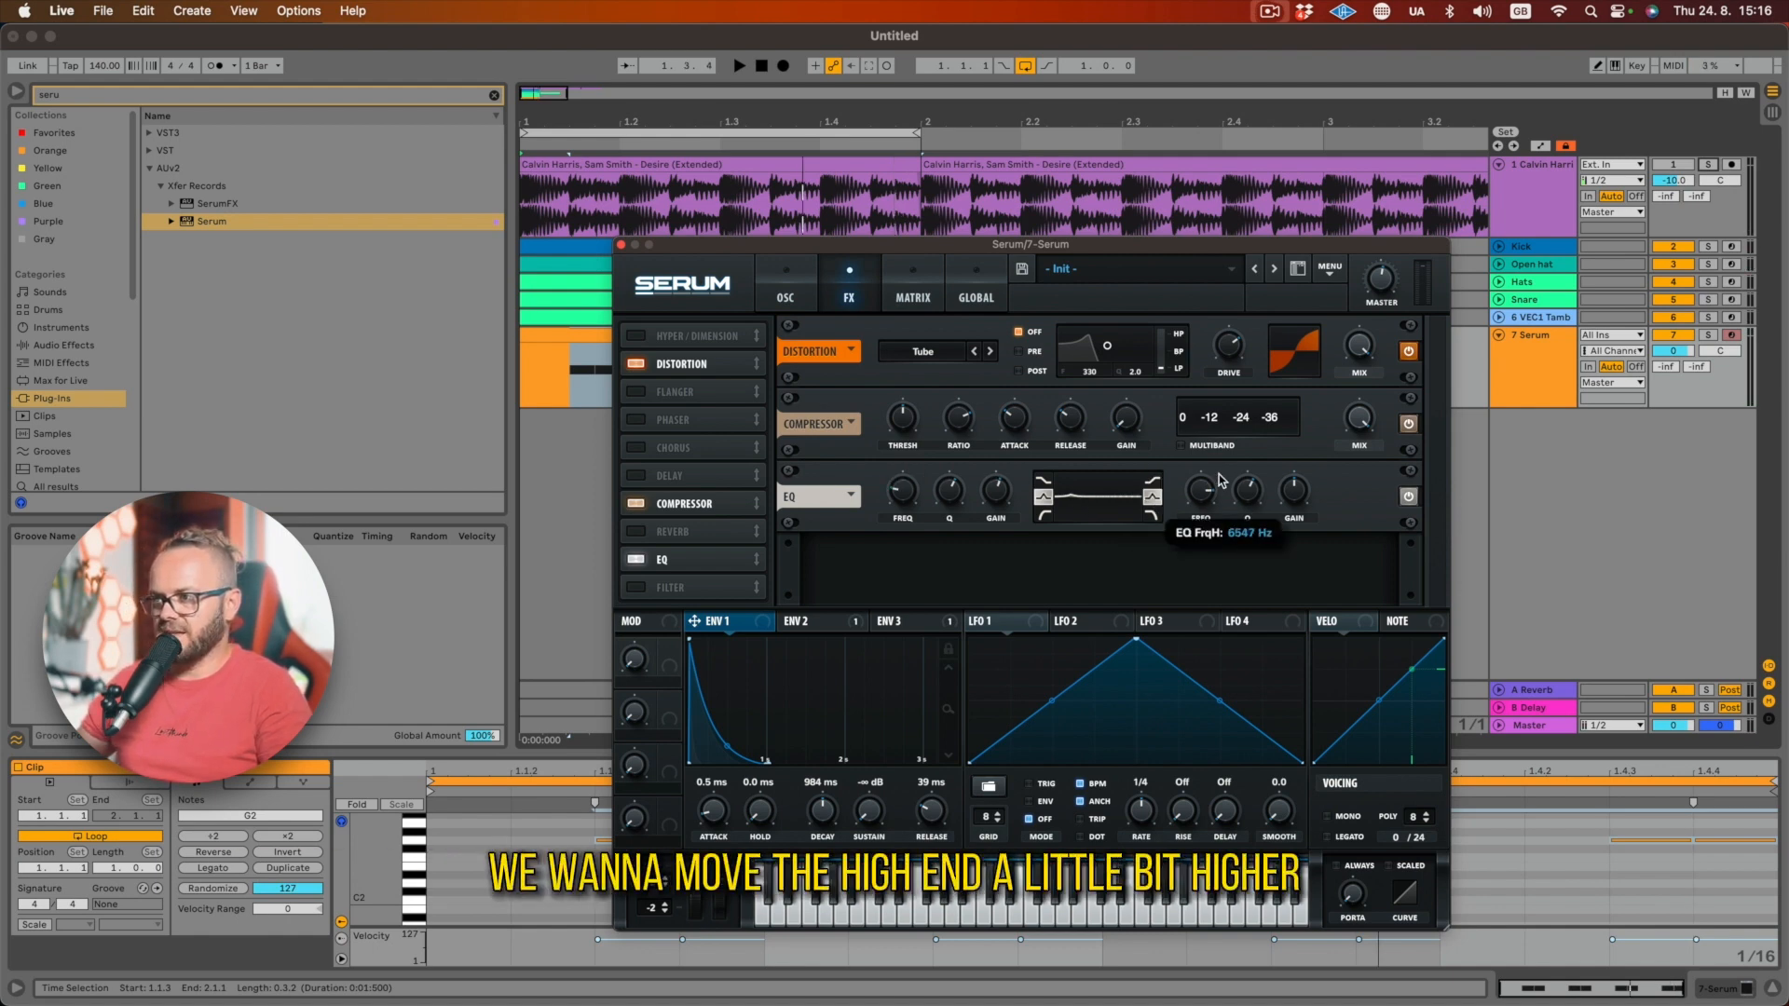
key(space)
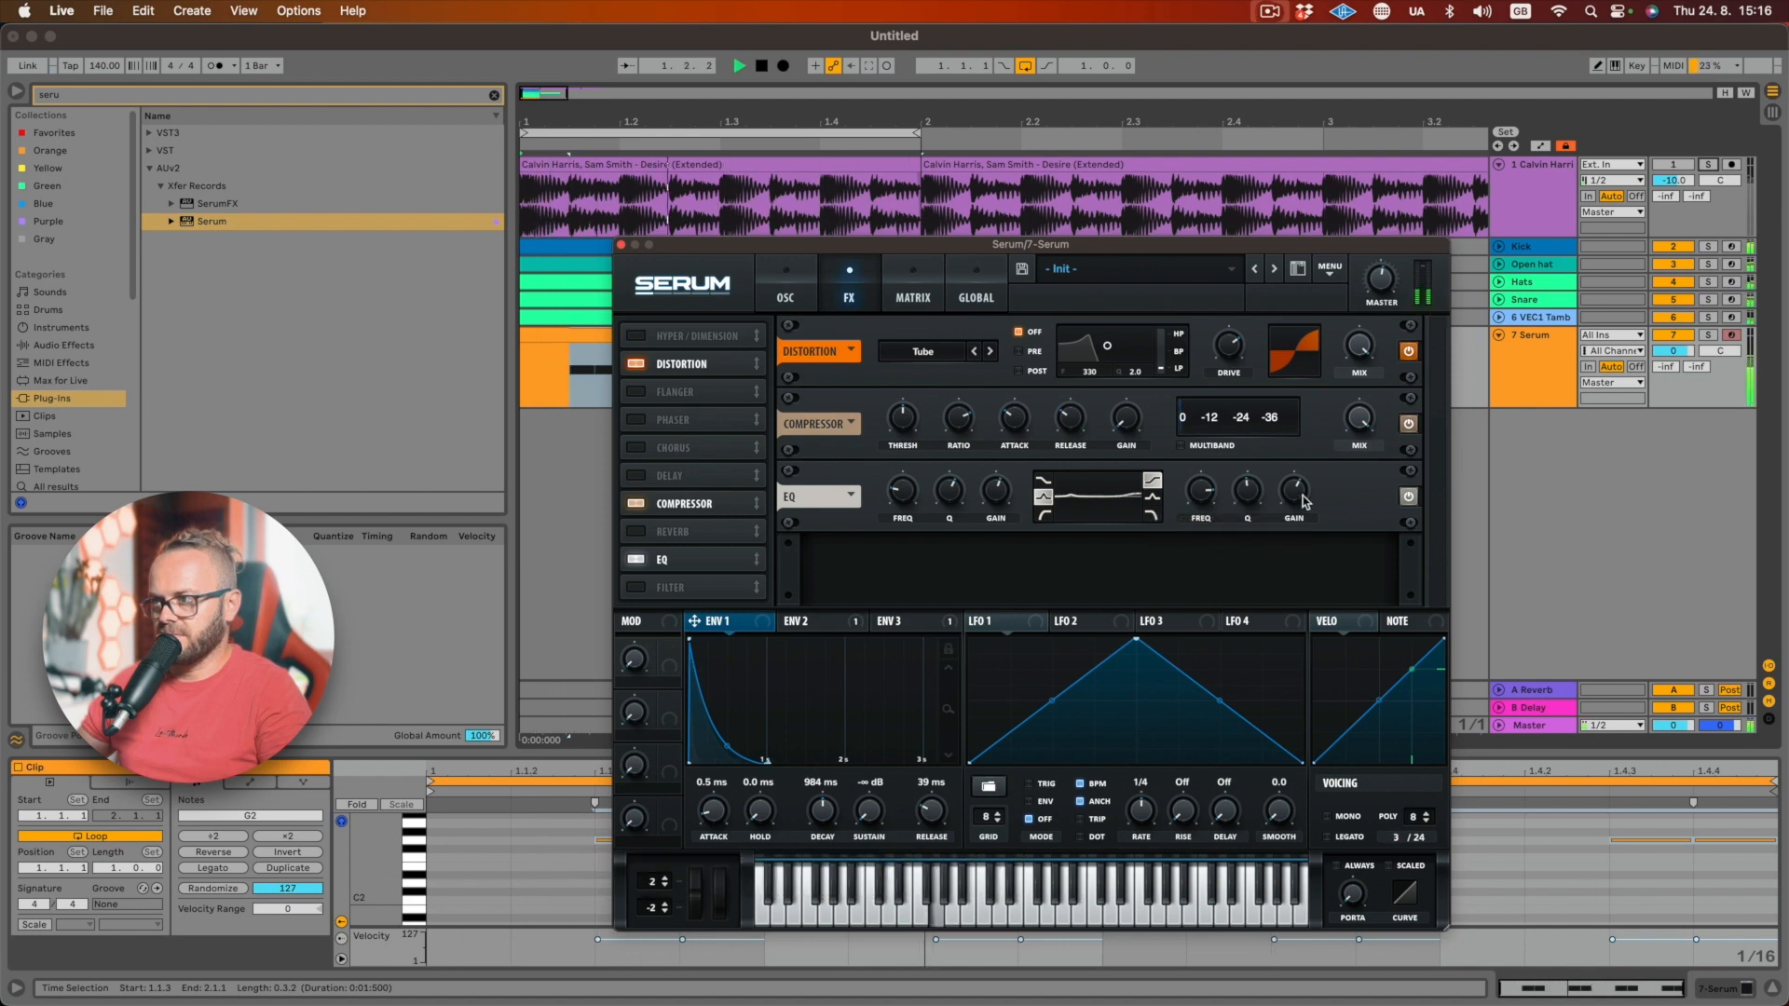
- Add a Low 18 filter to Serum's effects chain and adjust its cutoff while auditioning the groove
mouse_move(996, 494)
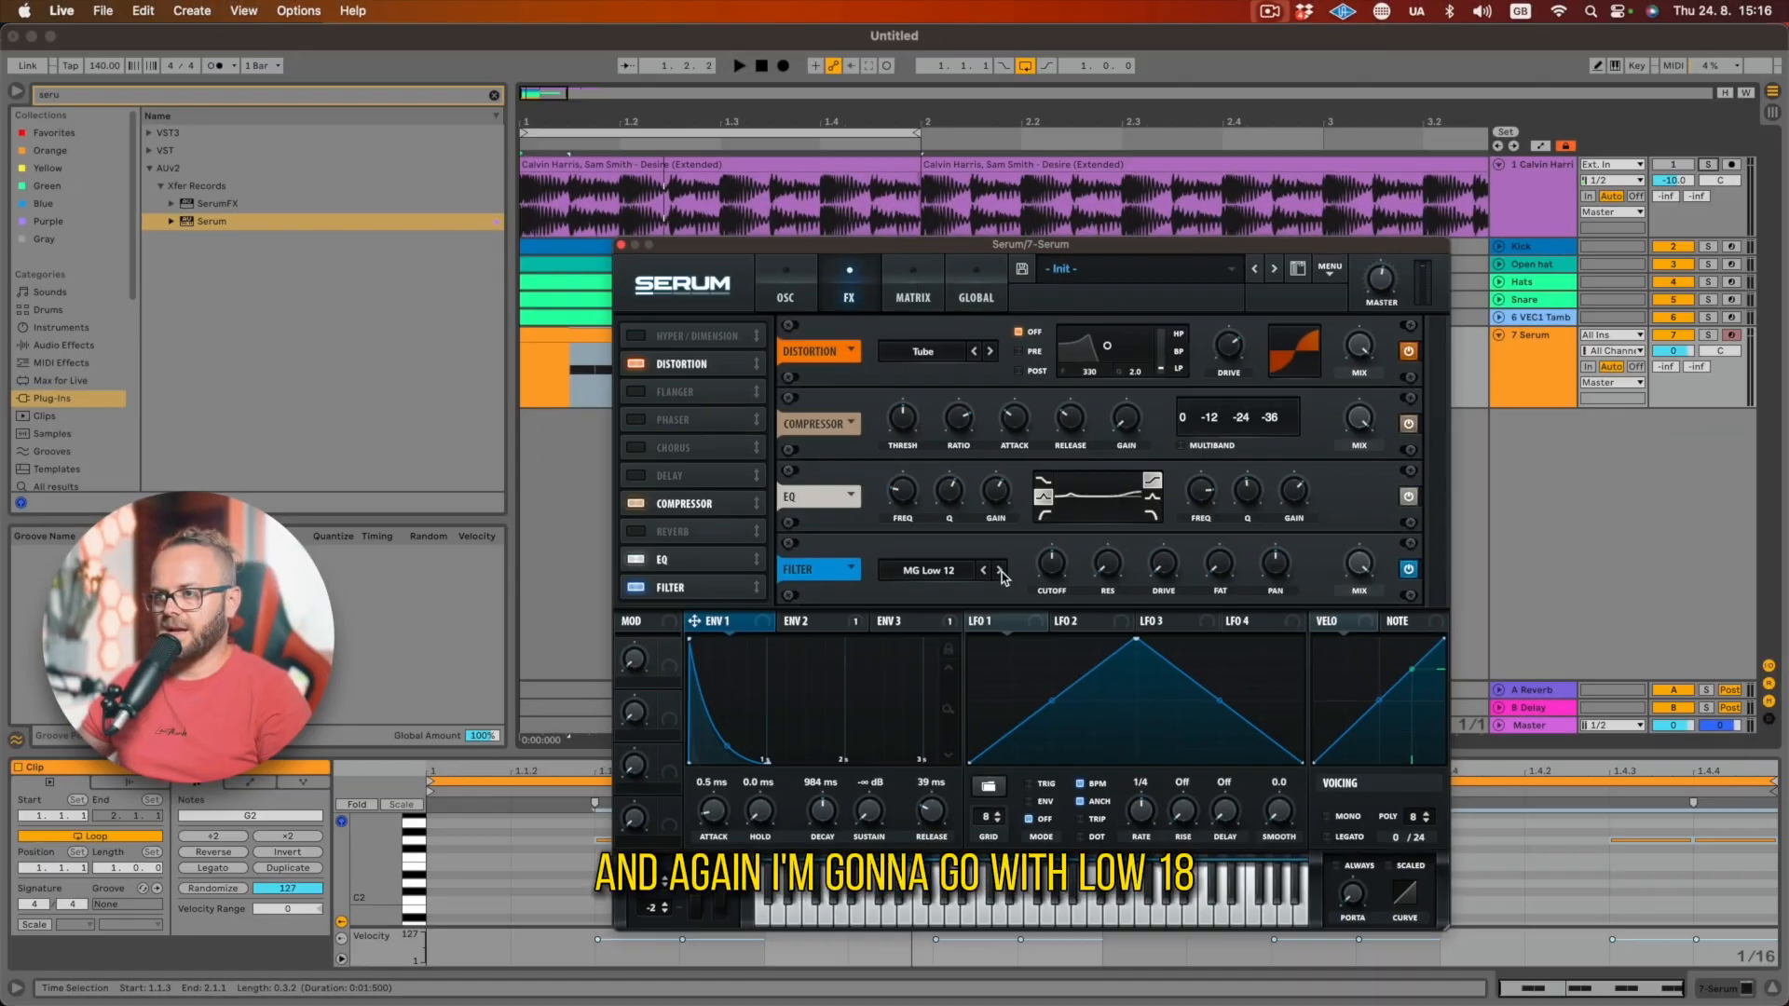
click(965, 574)
mouse_move(969, 593)
click(1034, 743)
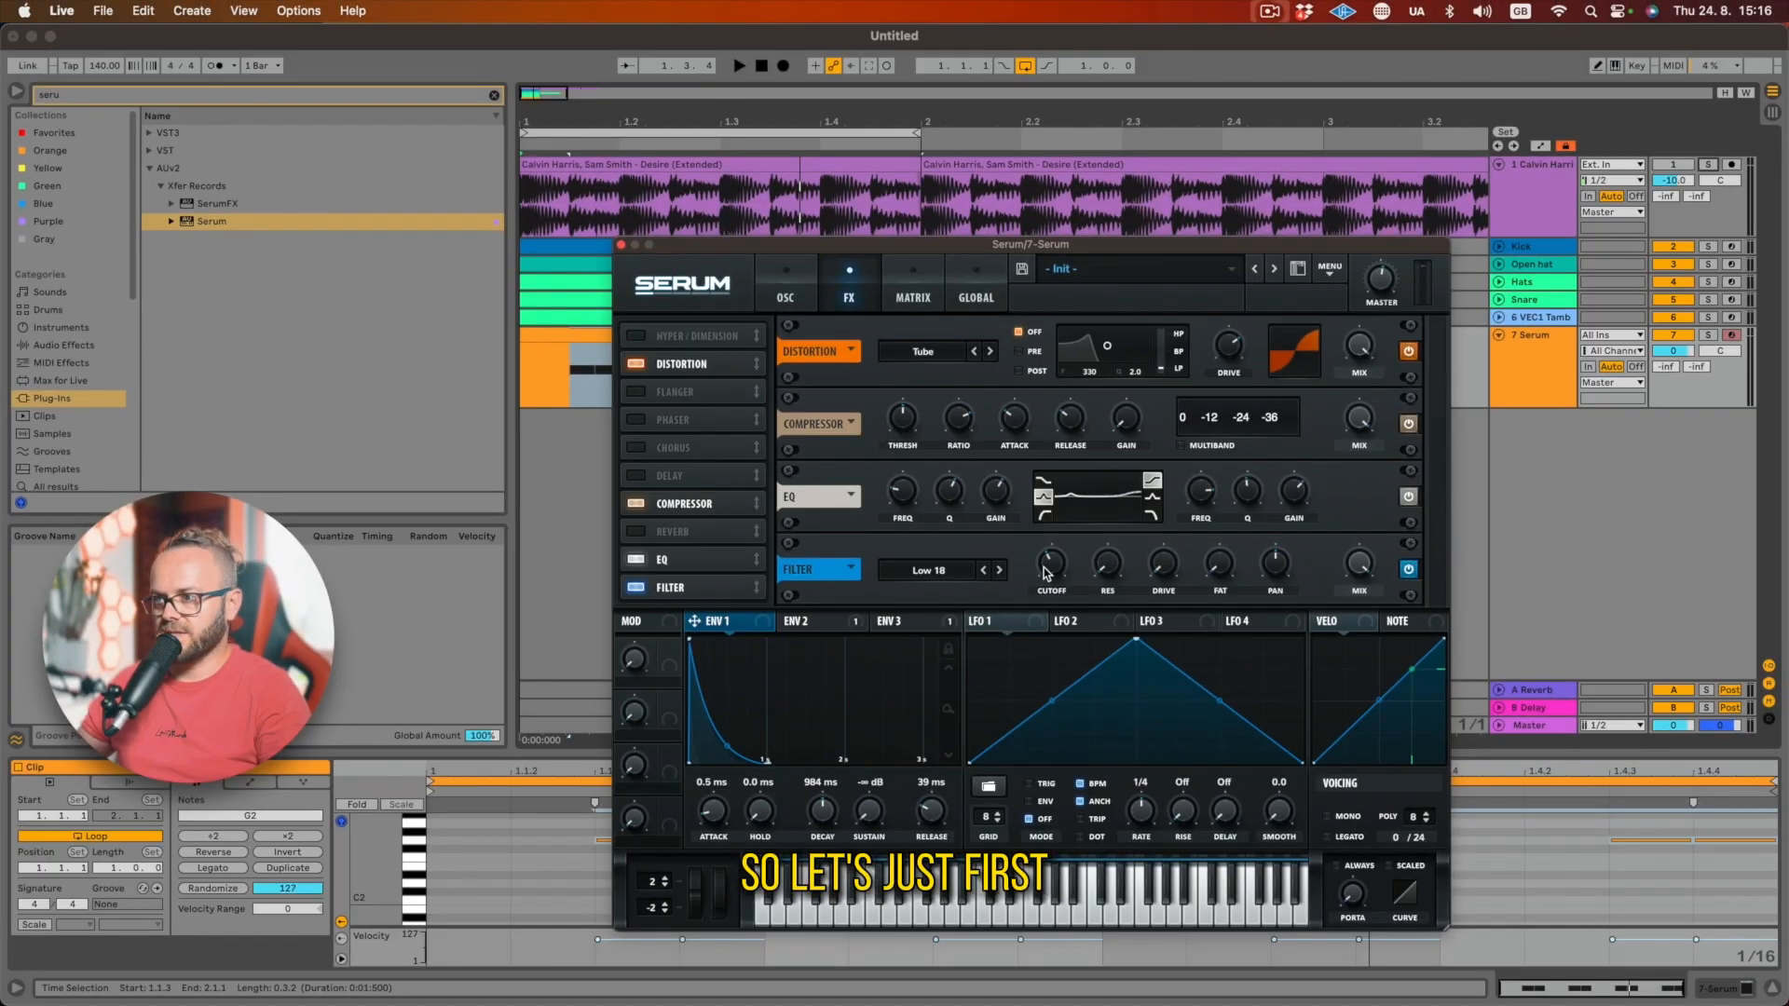
mouse_move(1067, 557)
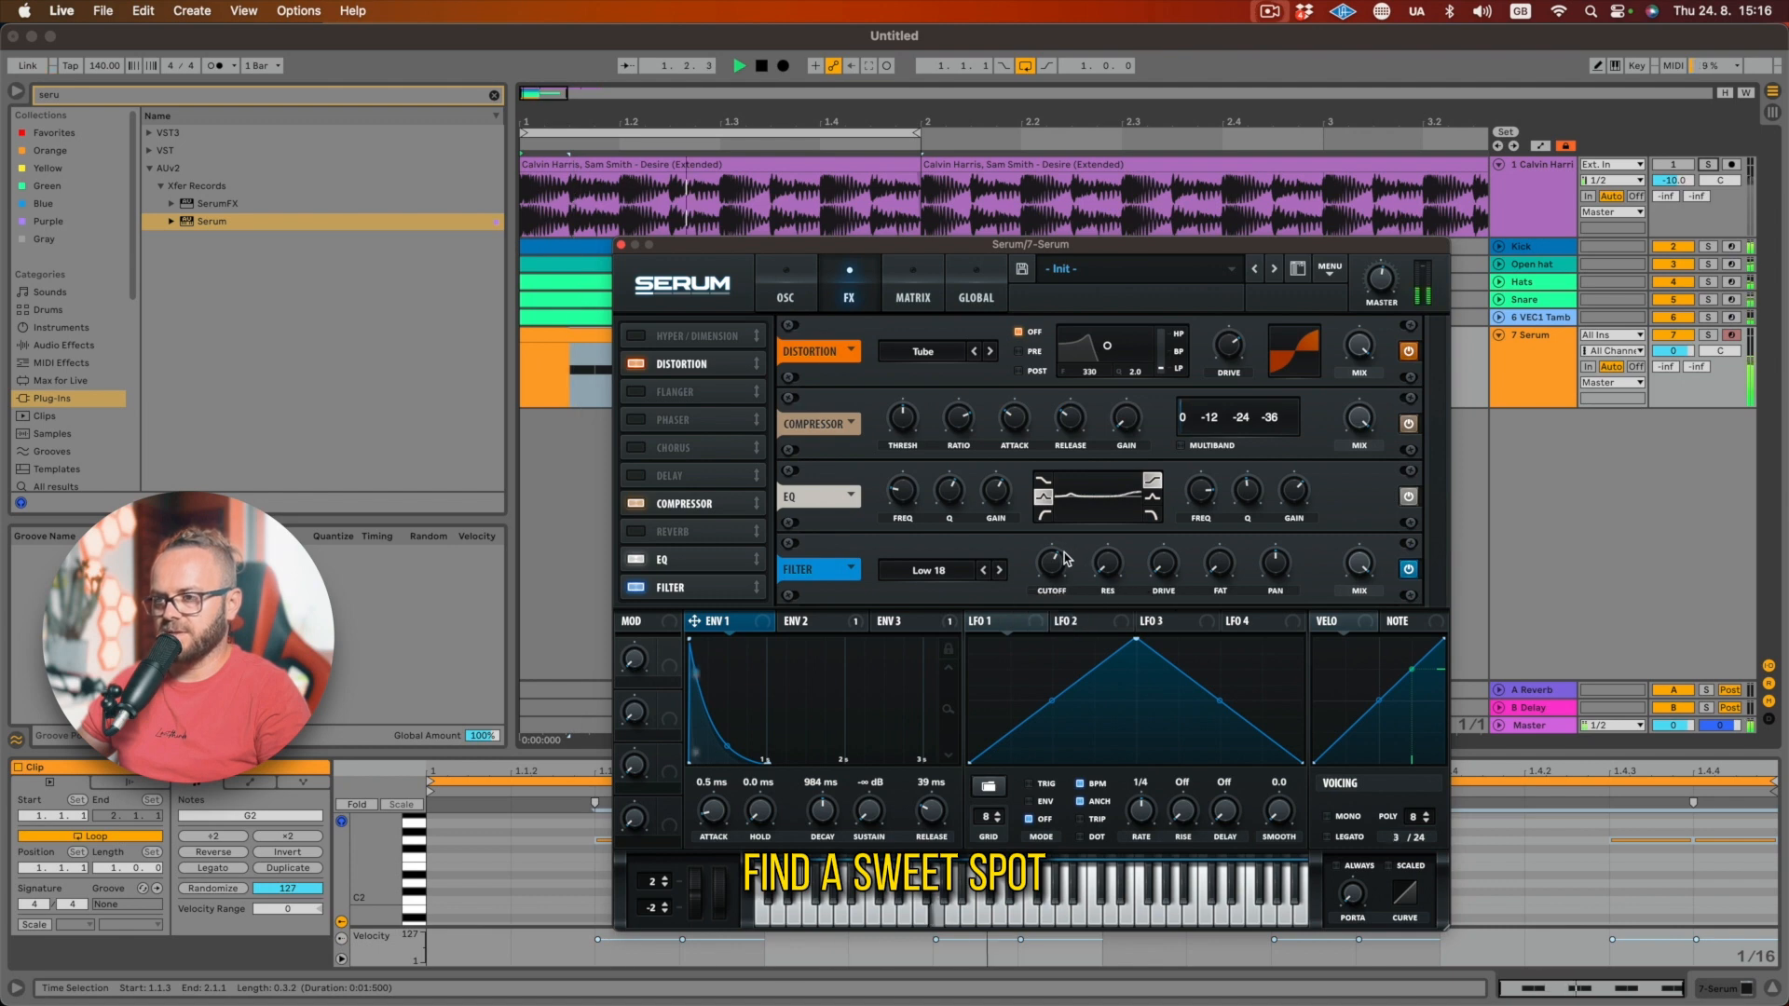
- Modulate the effects filter's cutoff with Envelope 3, and compare the sound against the soloed Calvin Harris reference track
click(925, 622)
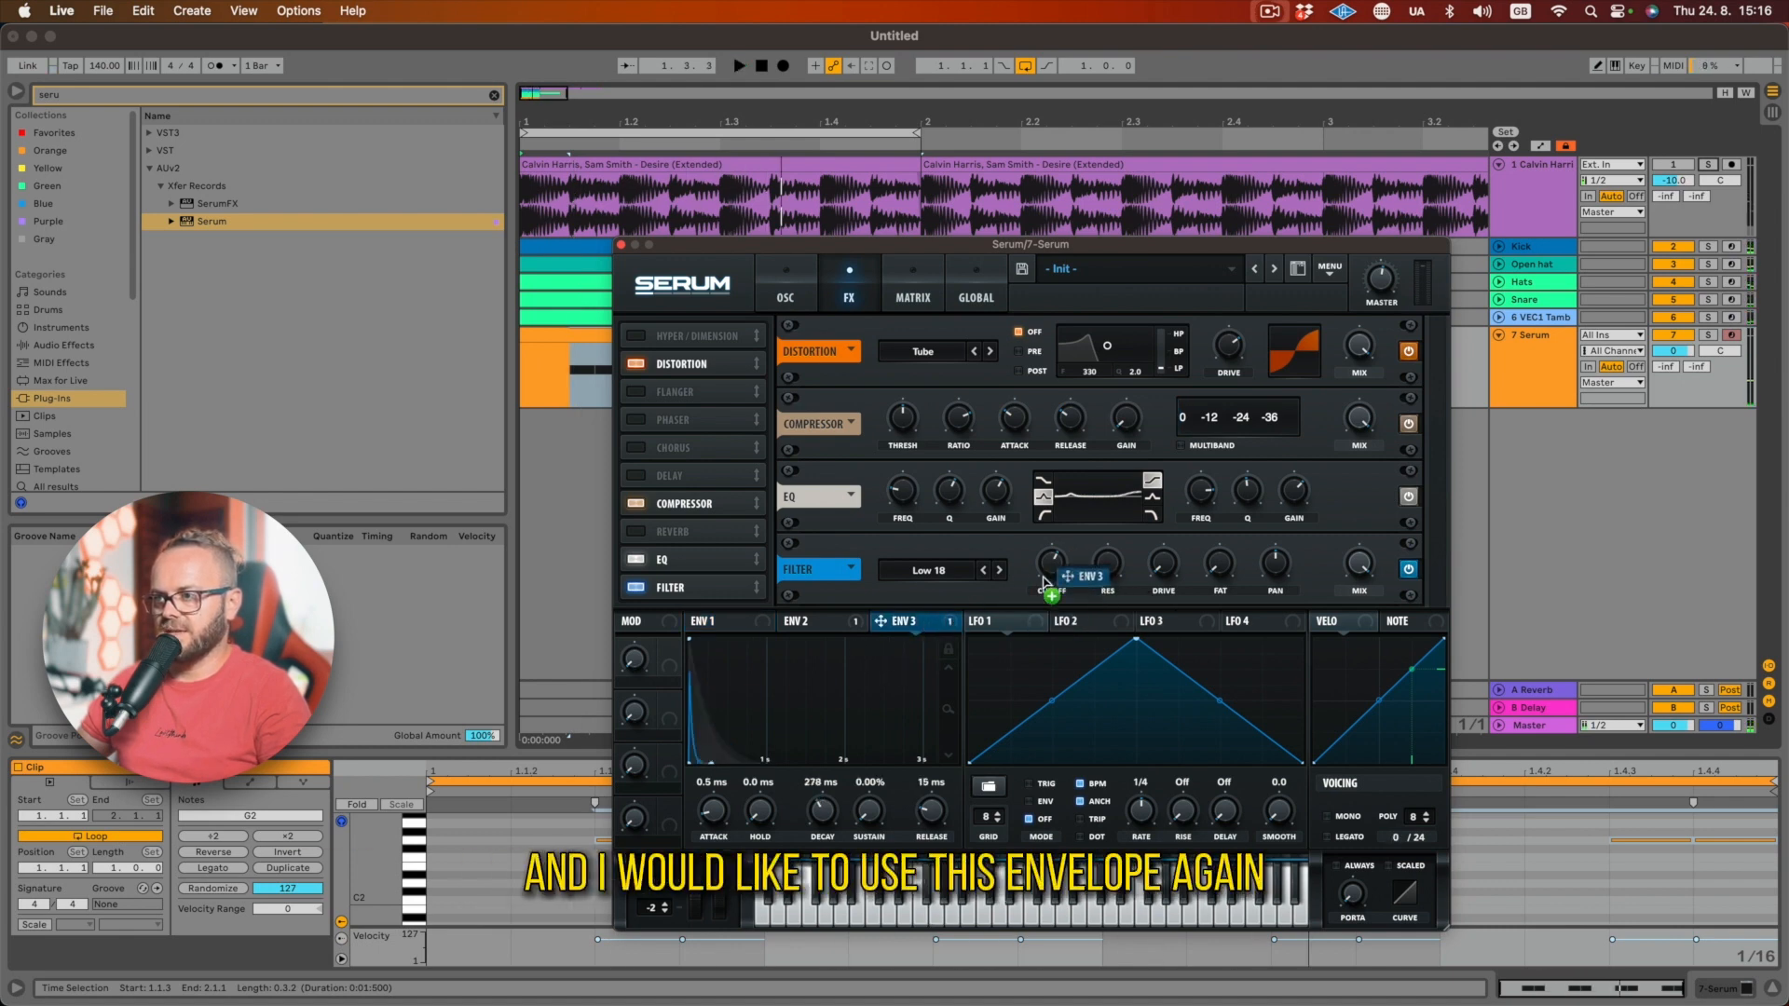
drag(1039, 551, 1027, 571)
key(space)
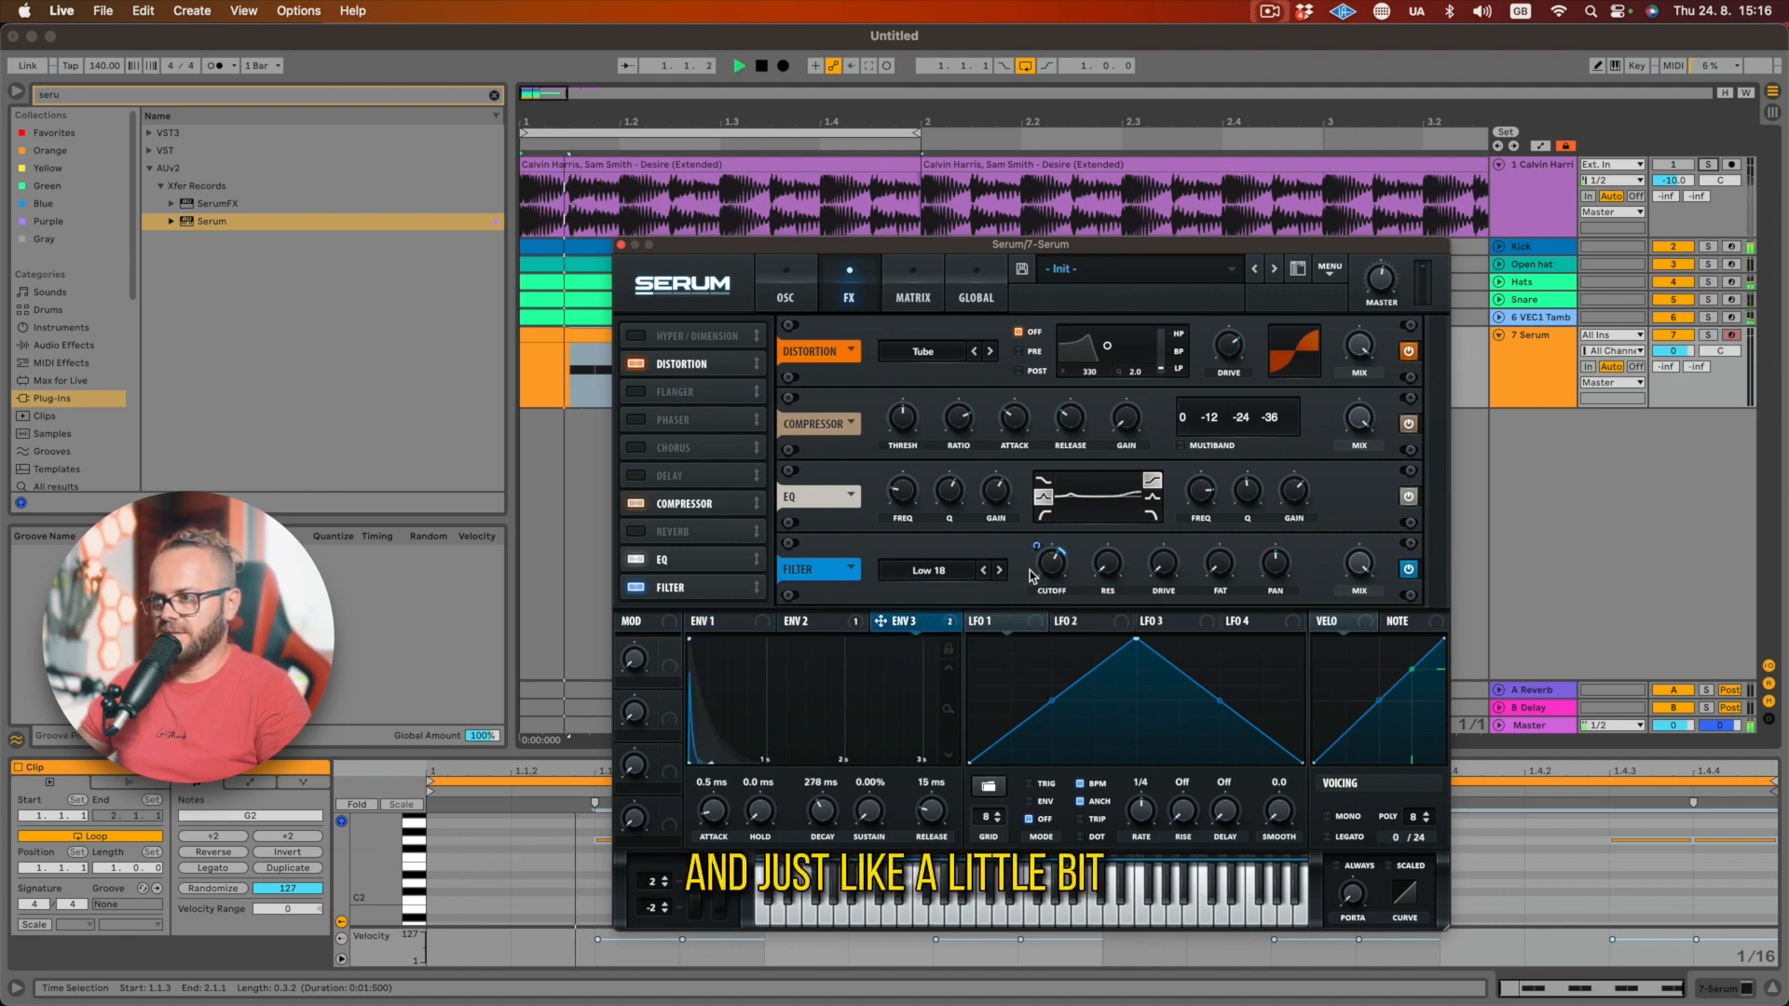
click(1708, 165)
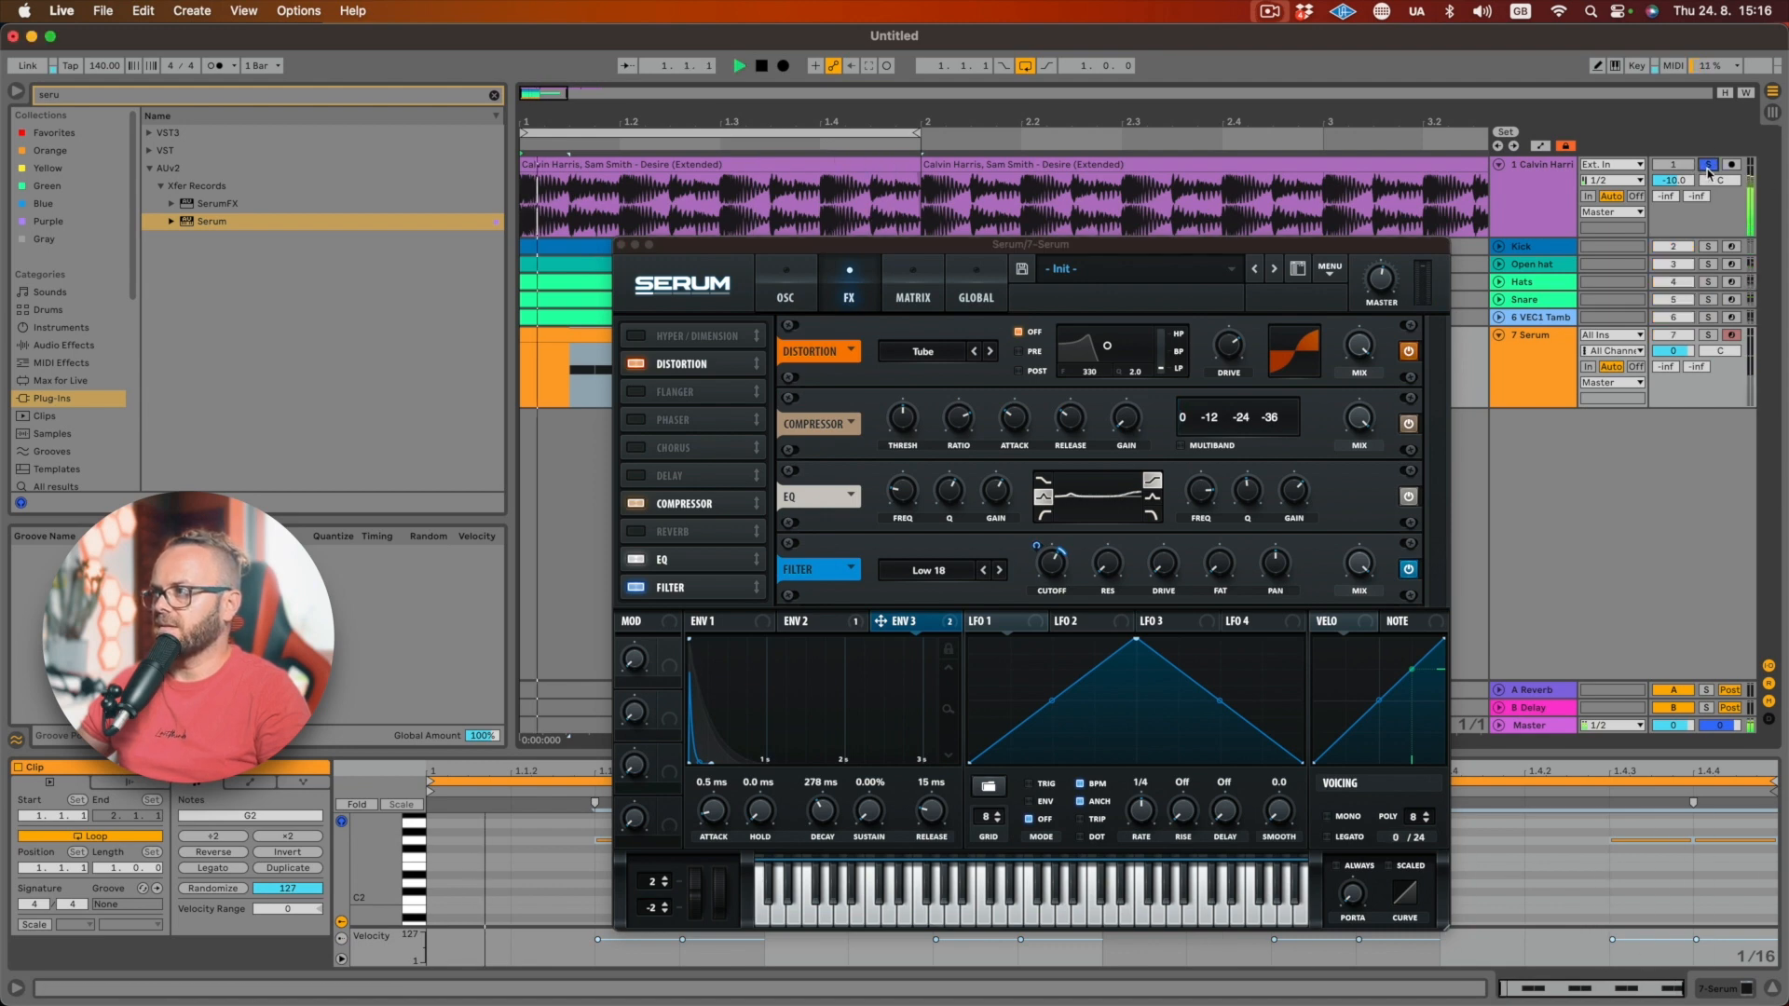
click(1709, 166)
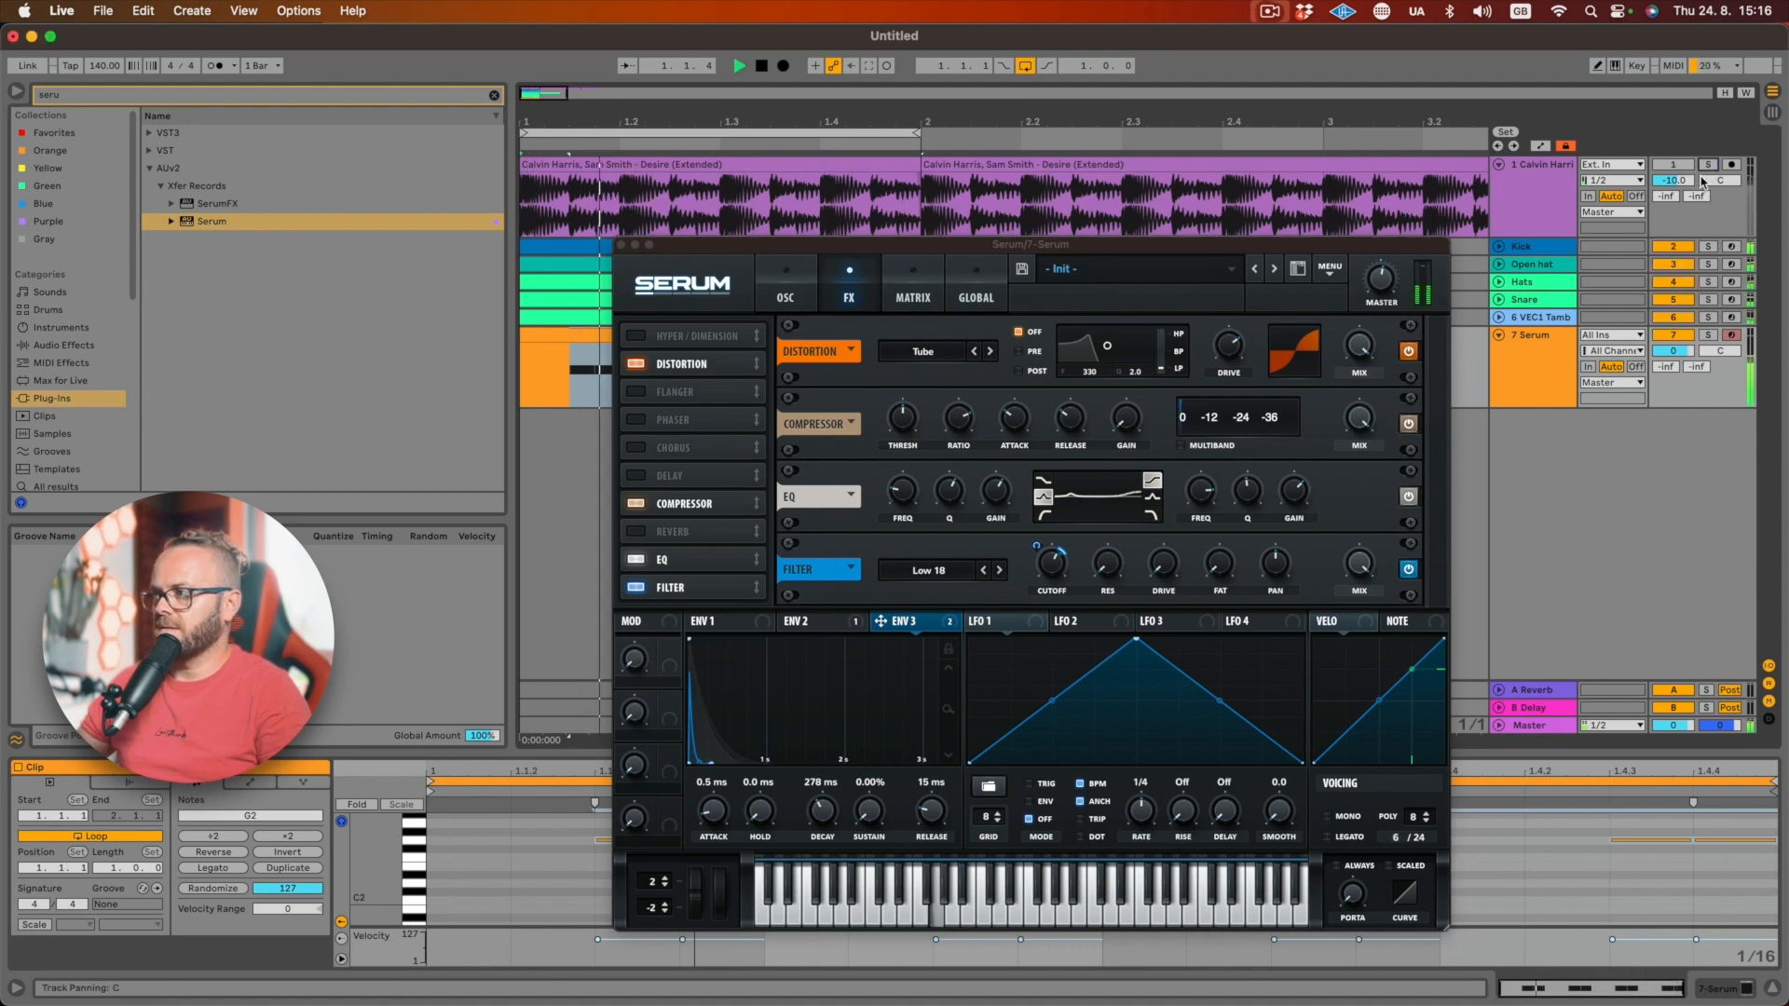
- Increase the effects filter's cutoff modulation and raise the gain of Serum's EQ high band while auditioning
click(1044, 563)
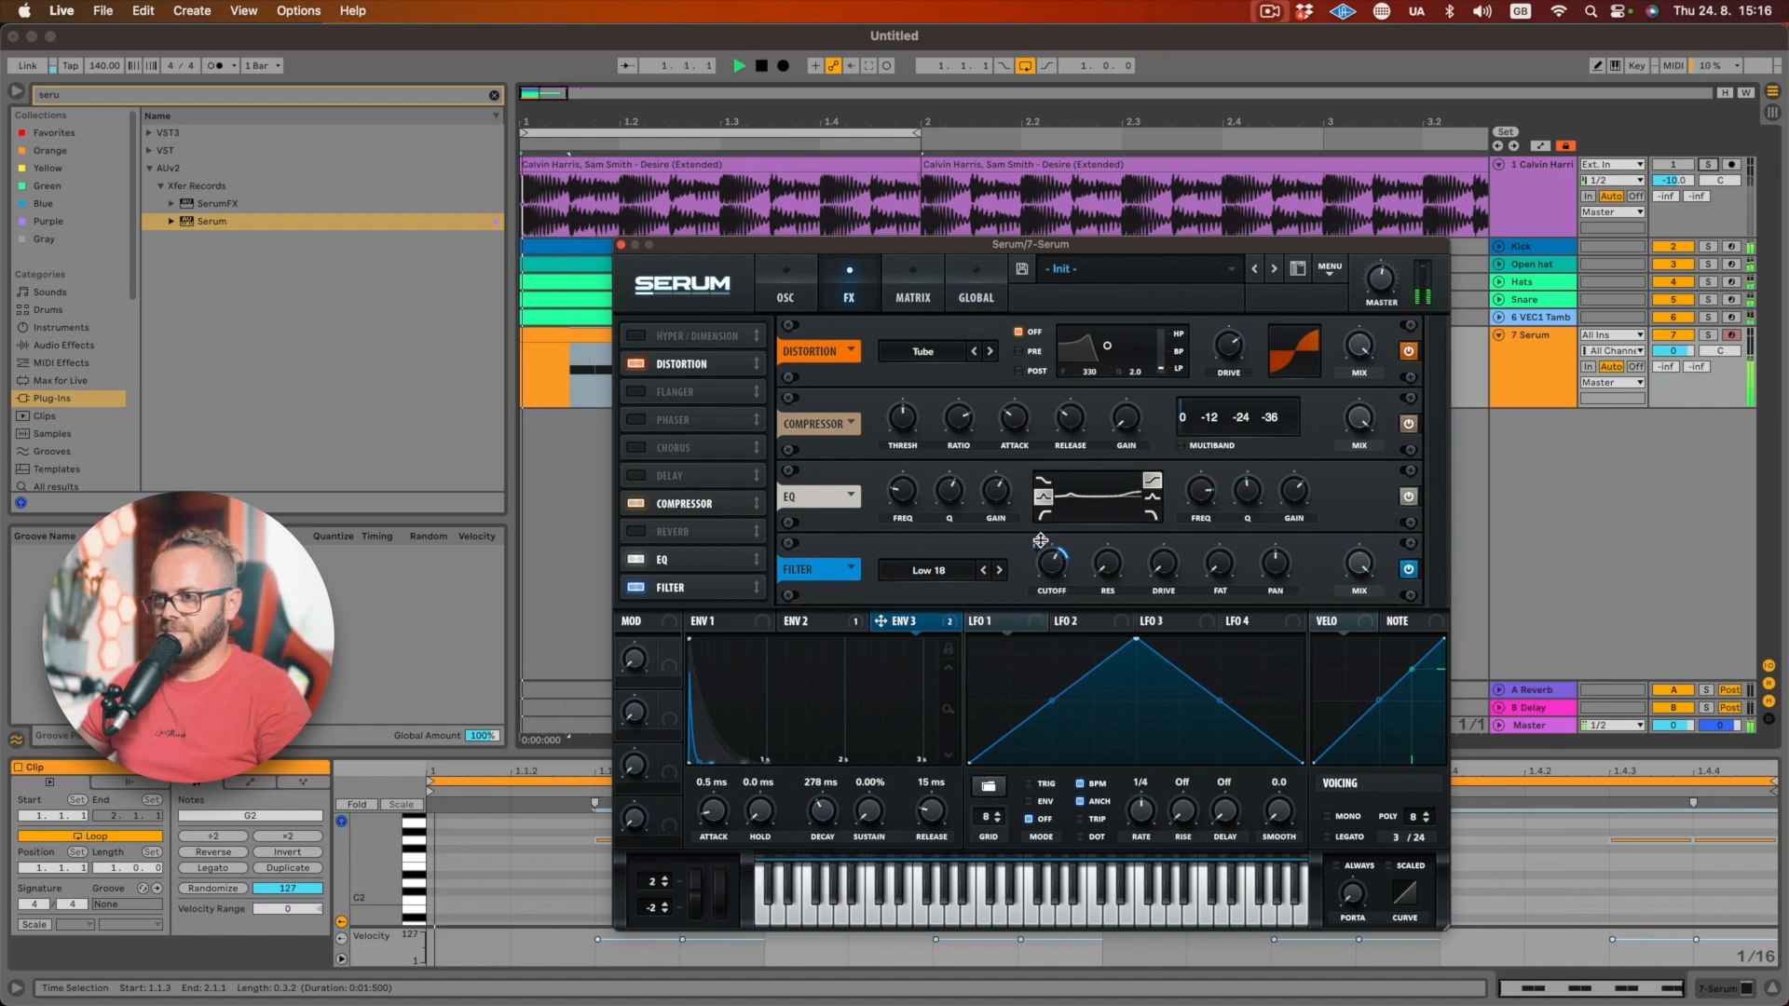
mouse_move(1192, 504)
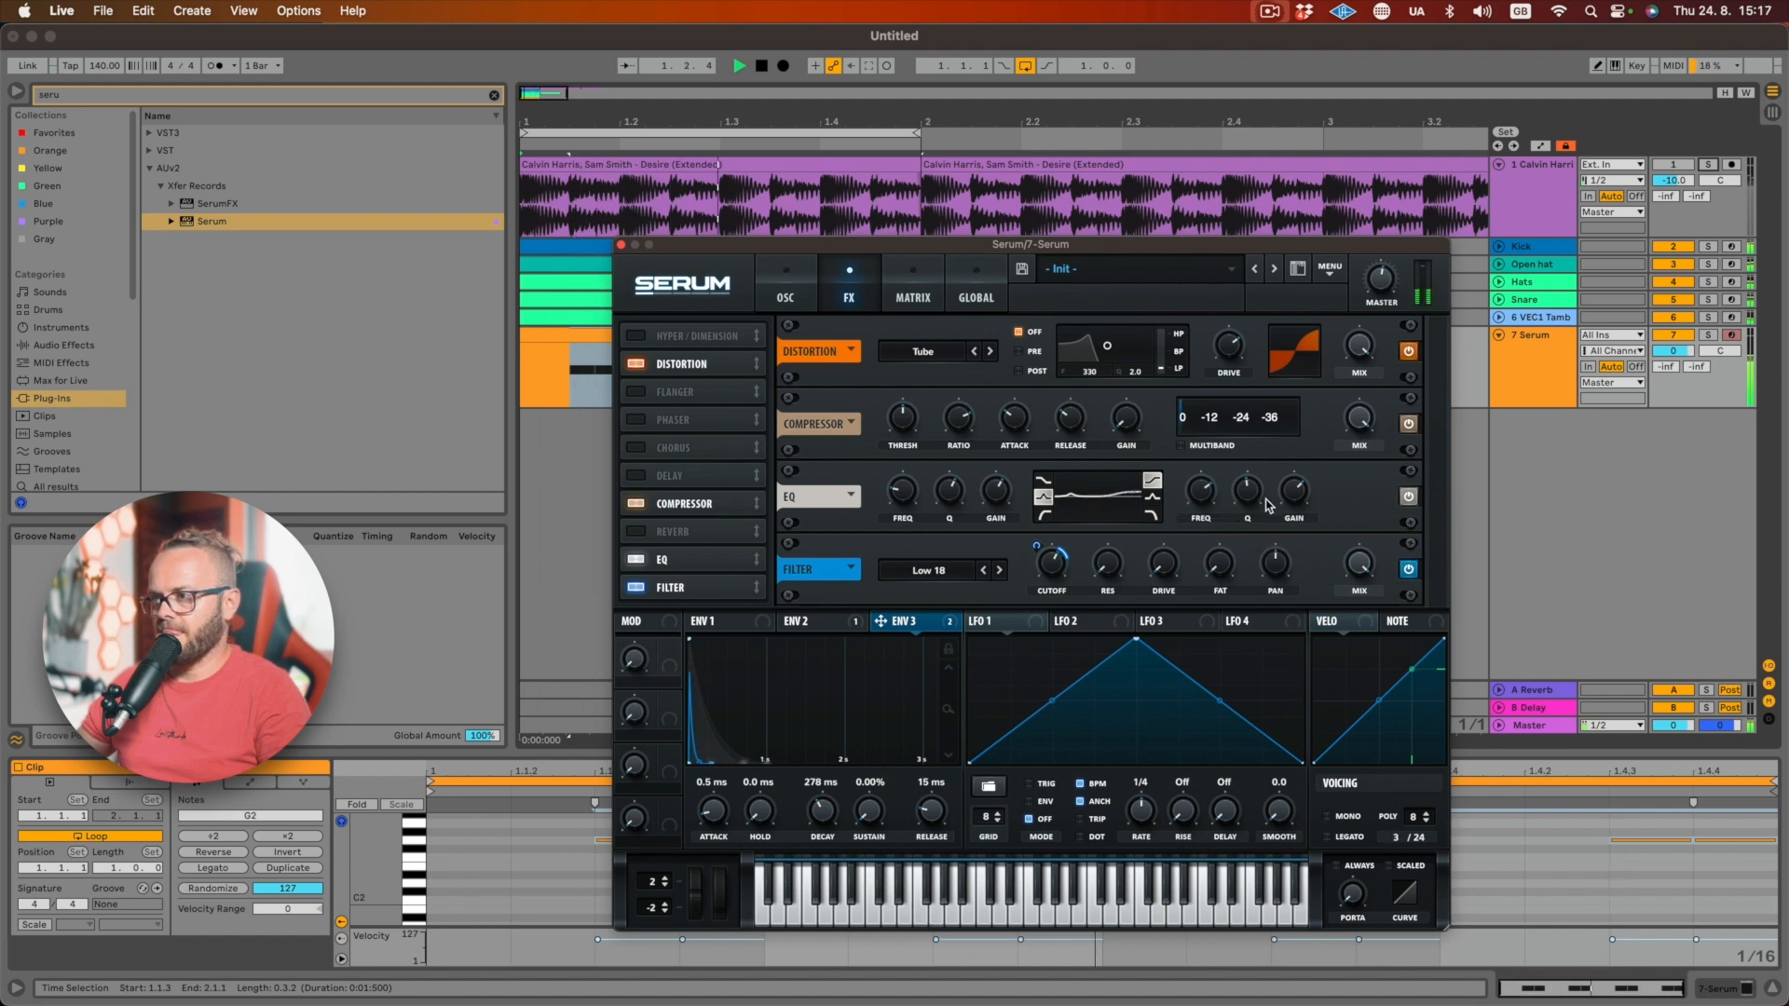
mouse_move(1306, 479)
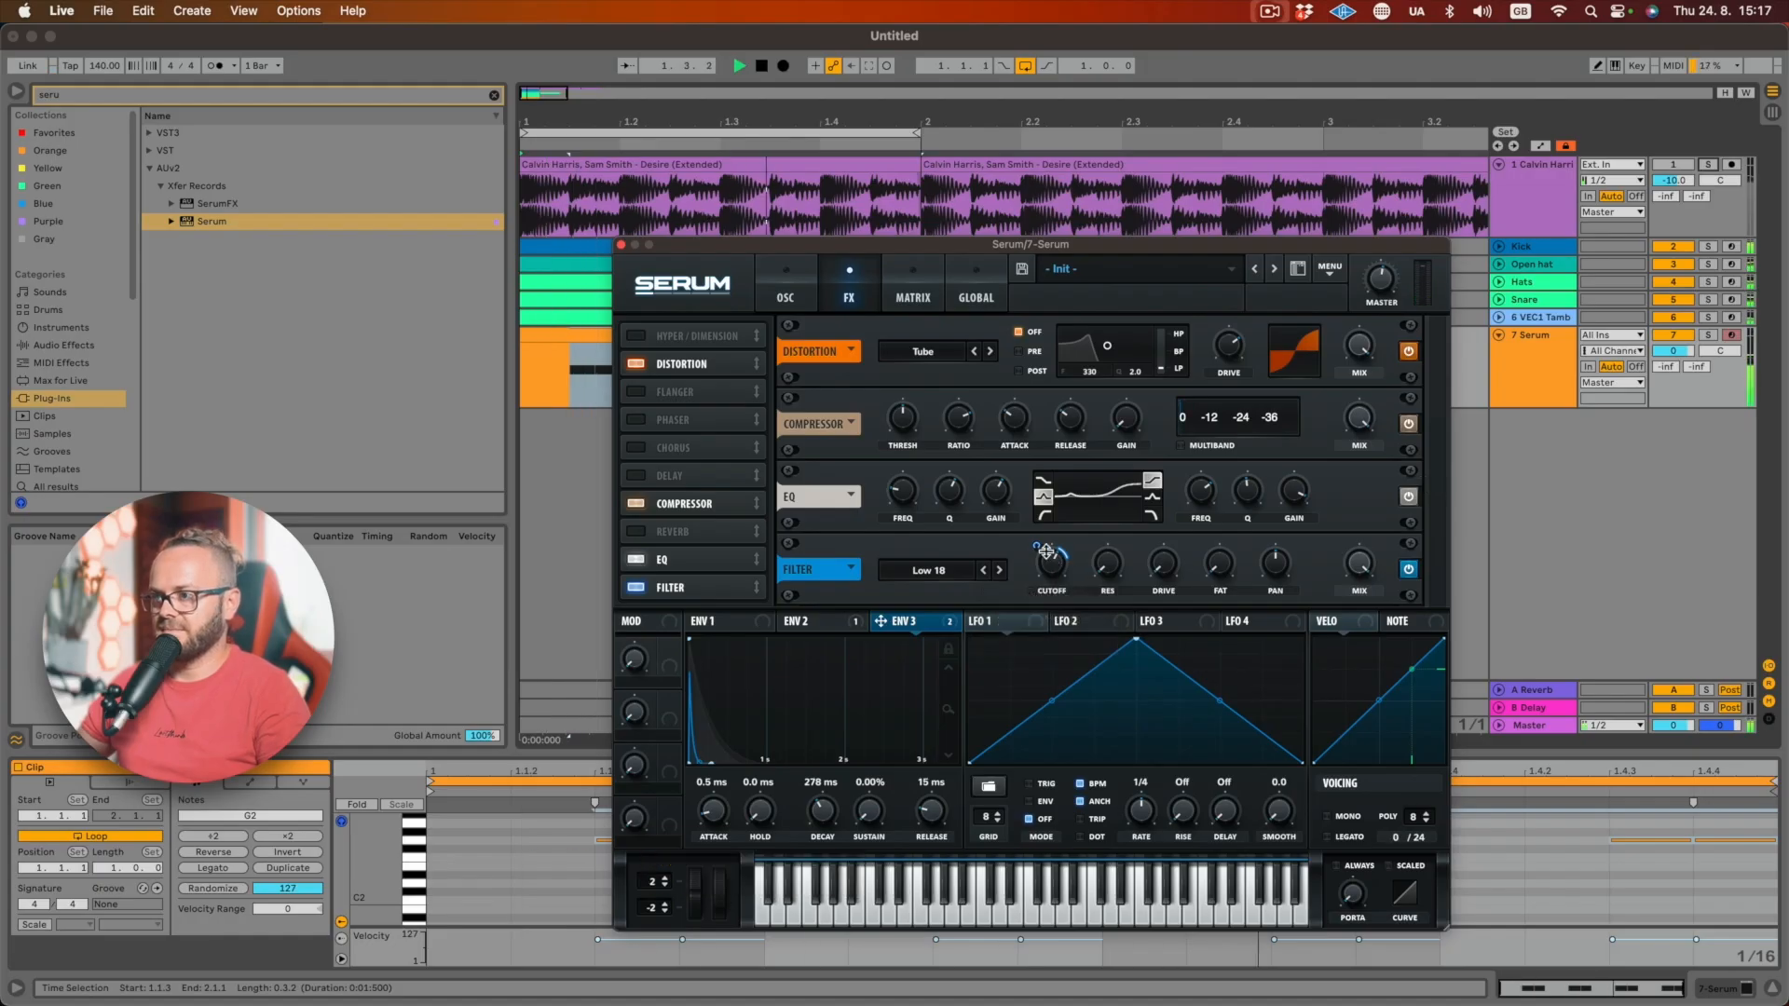
mouse_move(1040, 544)
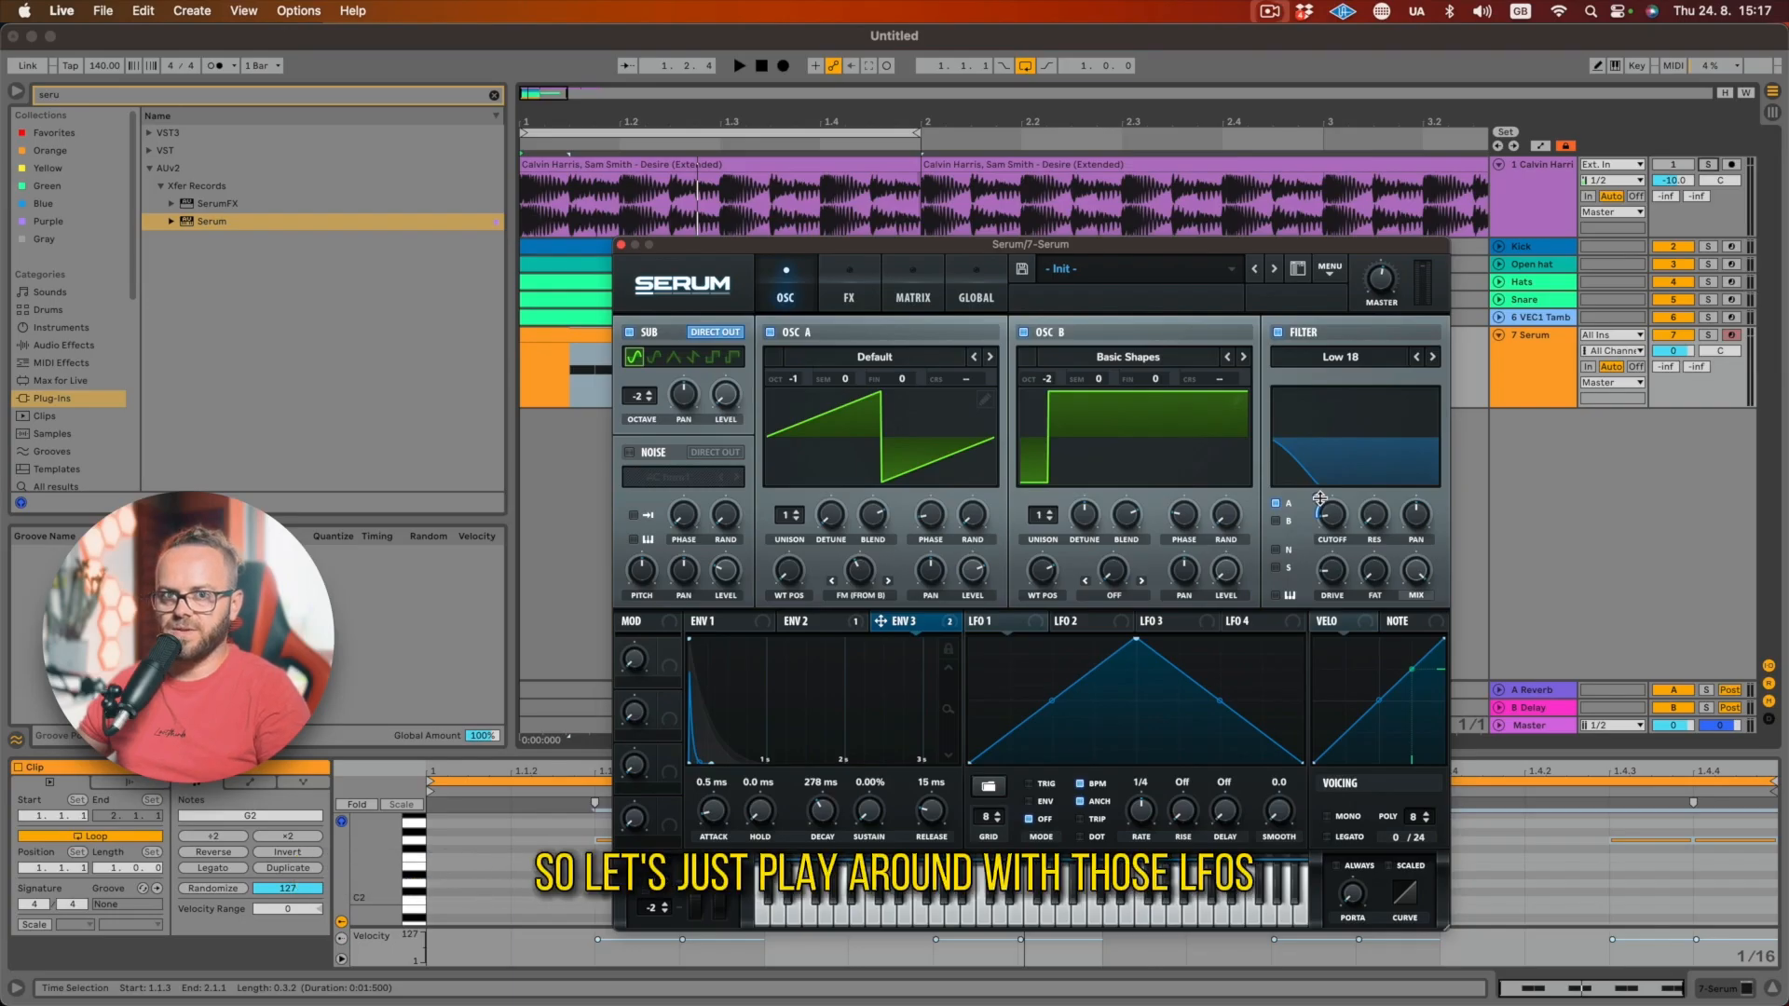
- Set Envelope 3's modulation of the main filter cutoff to 31 and adjust Envelope 2's modulation amount on the same cutoff
key(space)
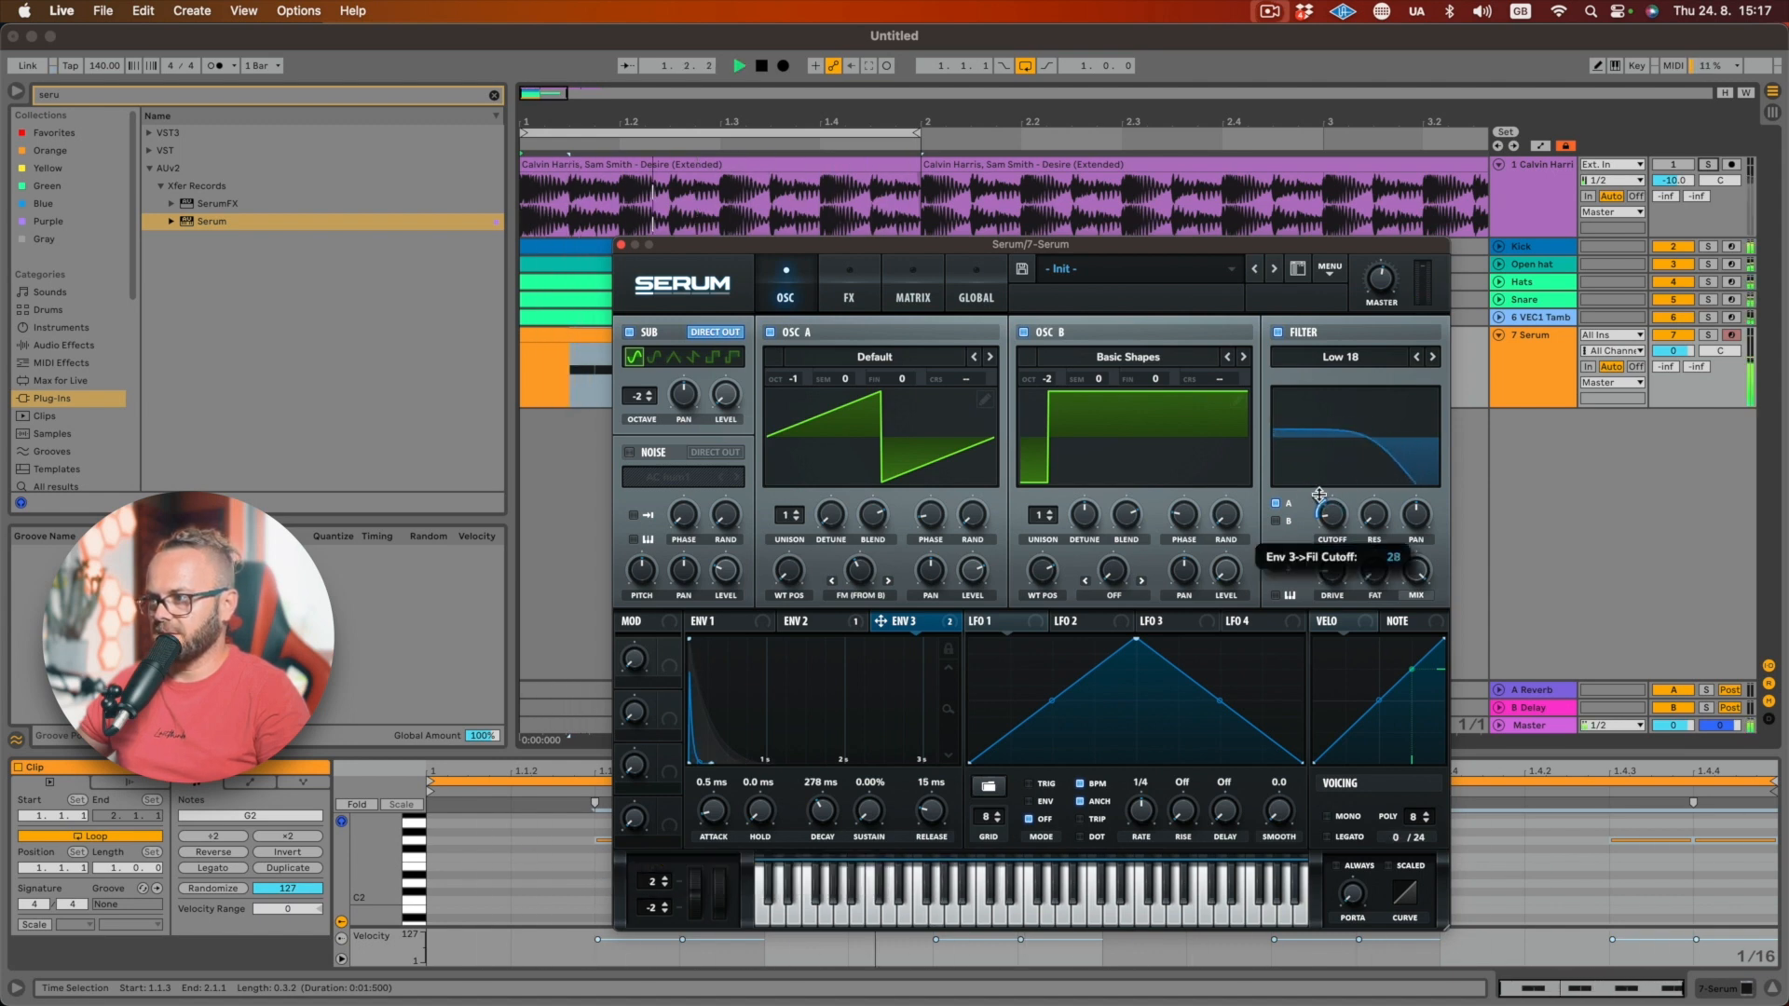
drag(1320, 494, 1320, 492)
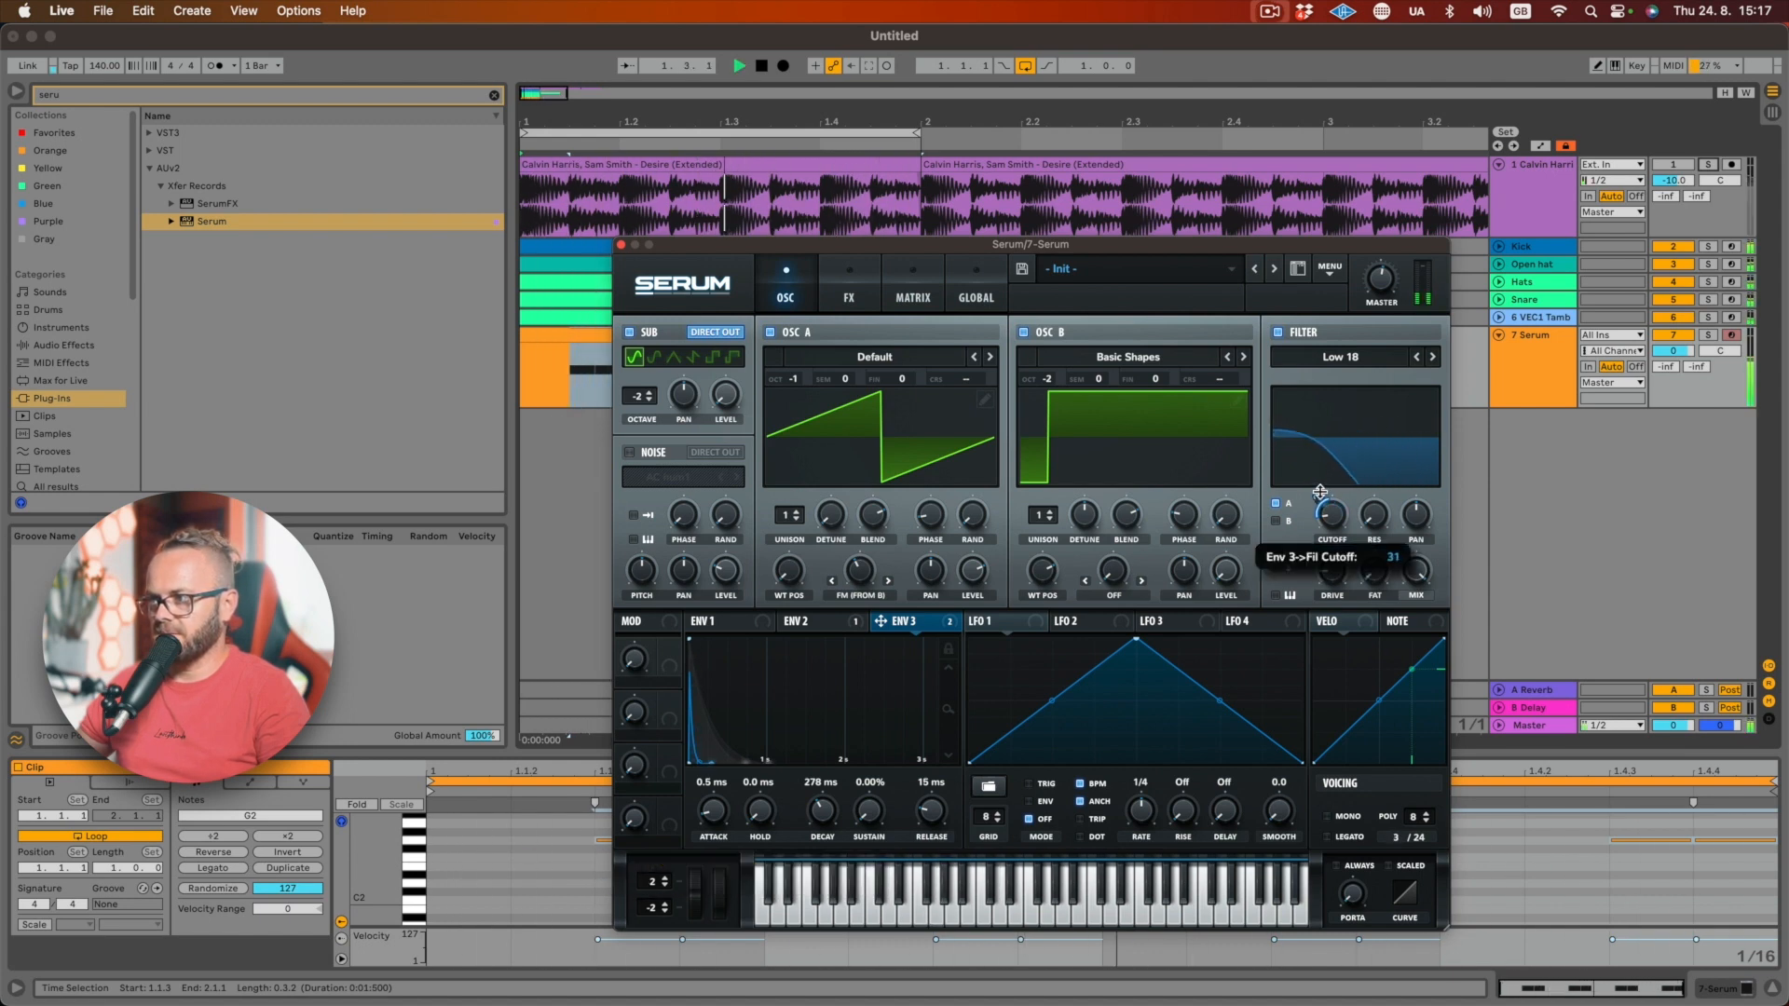
click(812, 622)
key(space)
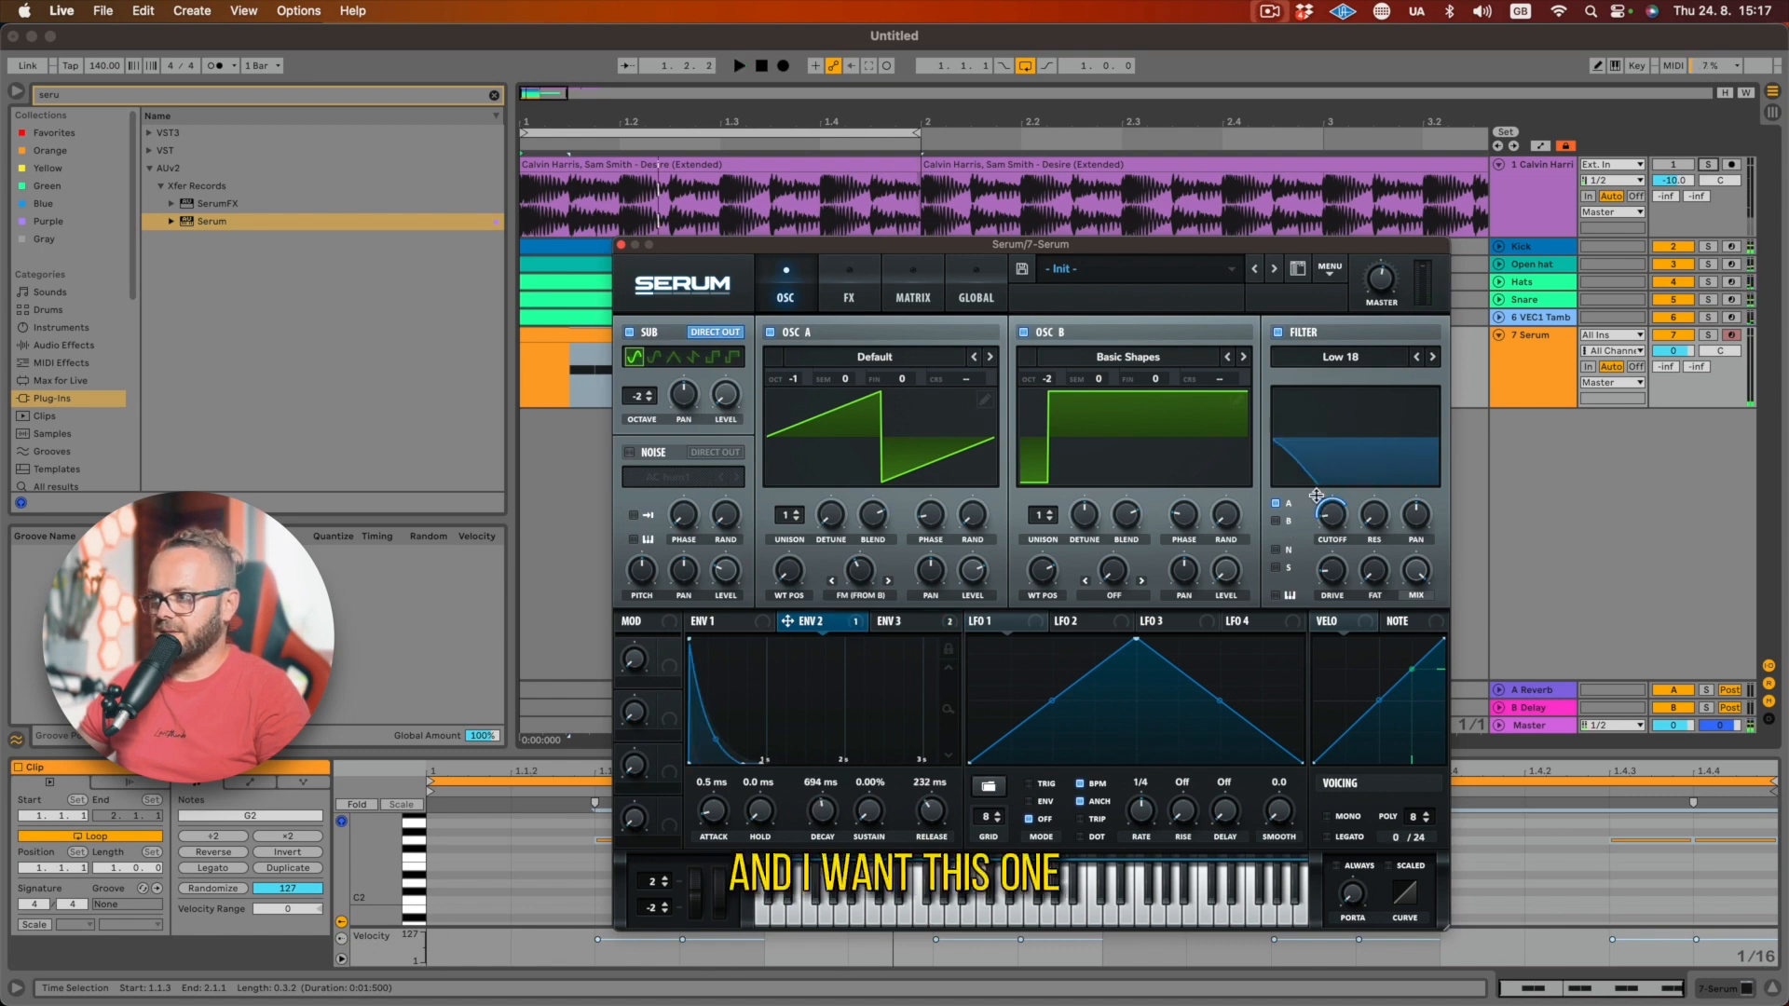
drag(1316, 494, 1314, 500)
key(space)
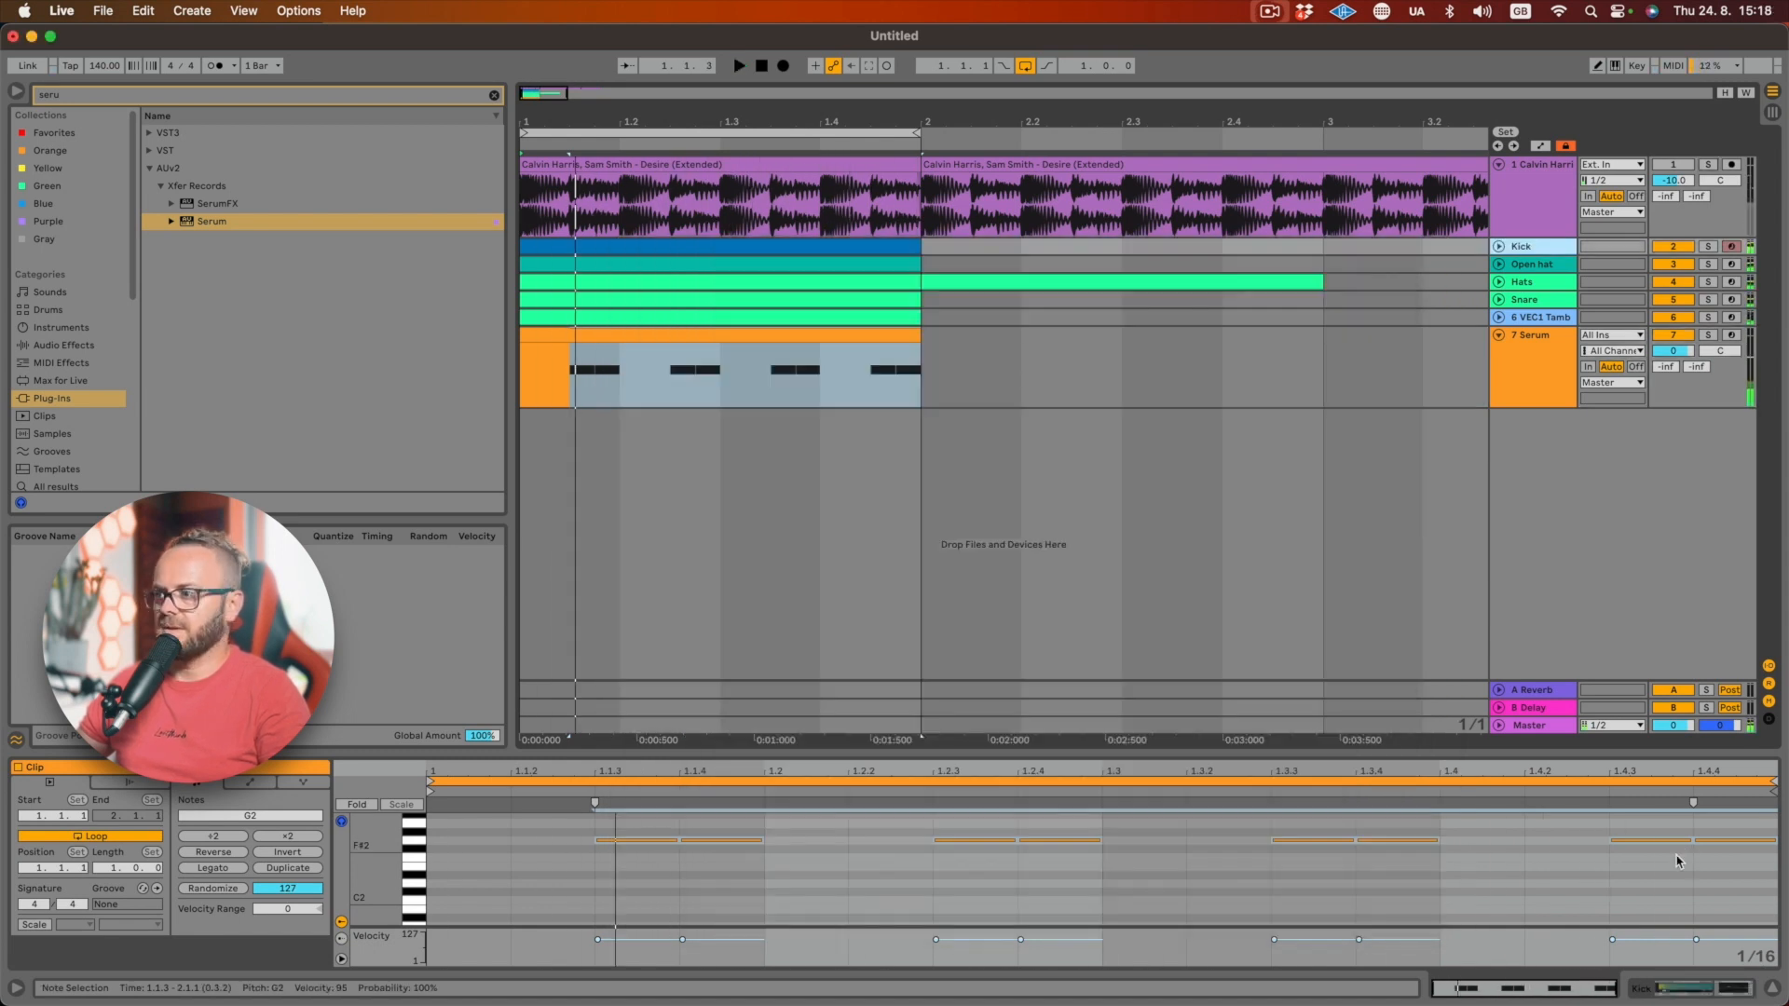
- Lower the boosted band slightly in the Kick track's EQ Eight
click(1647, 988)
click(873, 858)
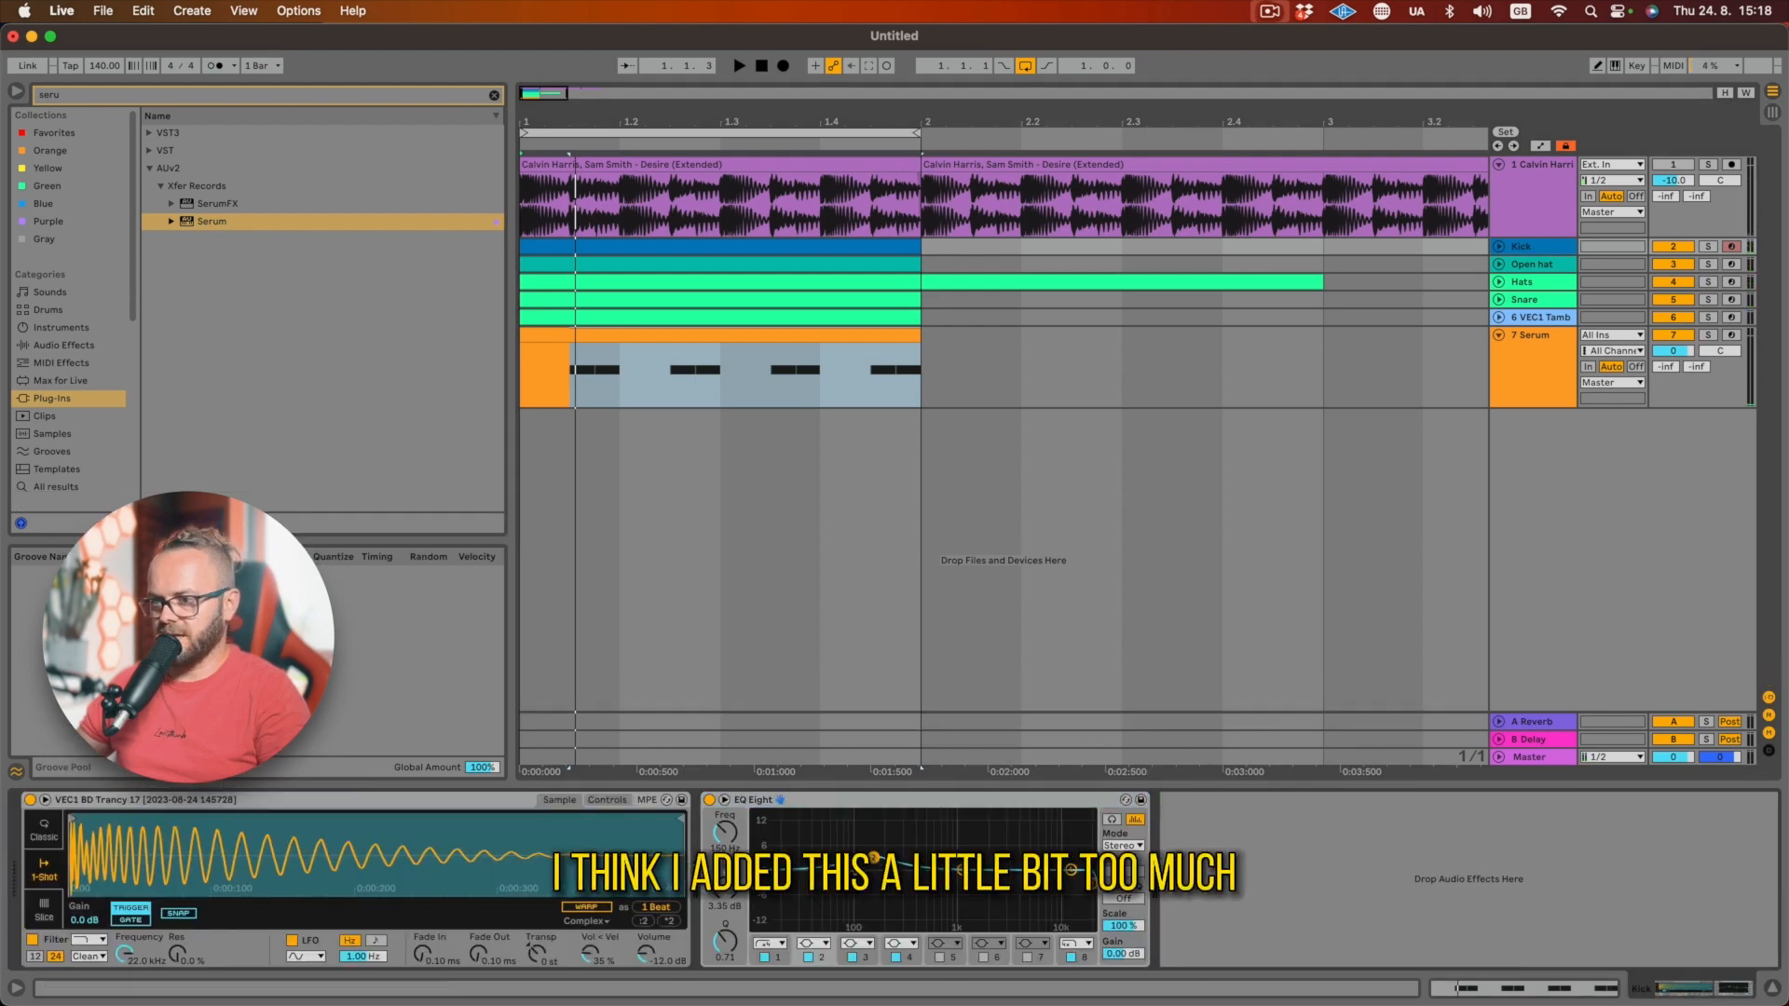
drag(873, 858, 873, 863)
key(space)
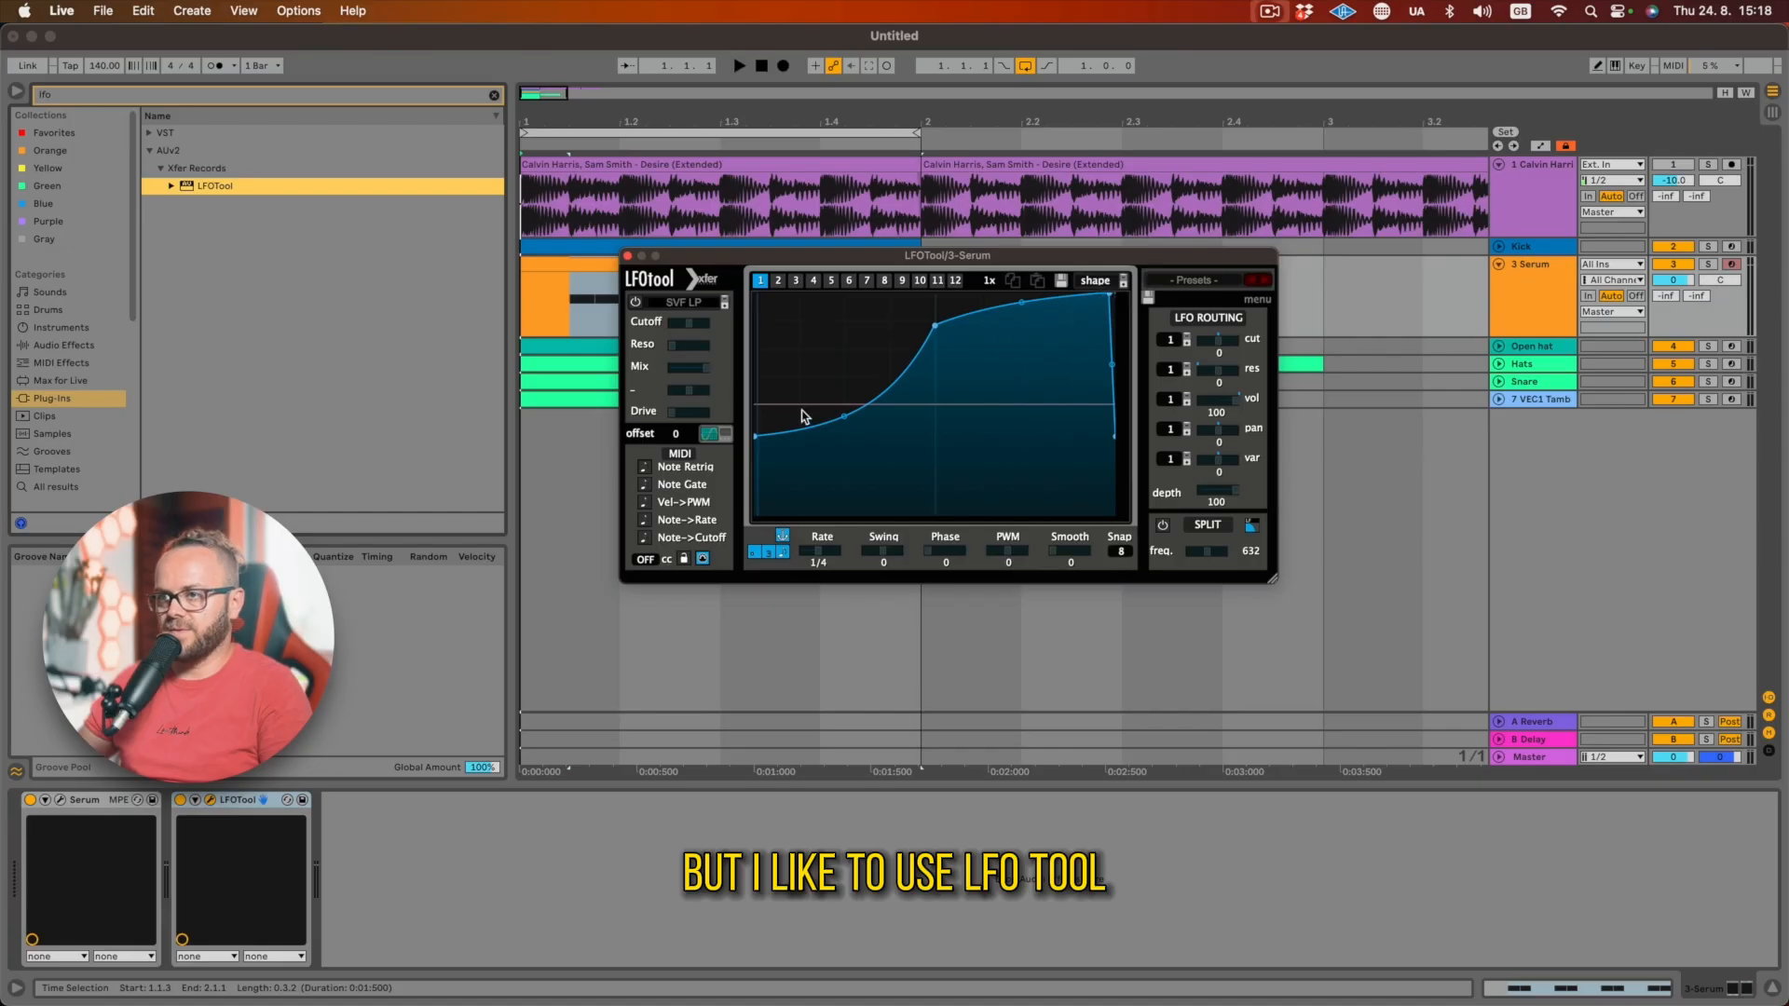
- Pull the start of LFOTool's volume curve down to zero and bend its first segment steeper for stronger sidechain ducking
drag(757, 434, 754, 513)
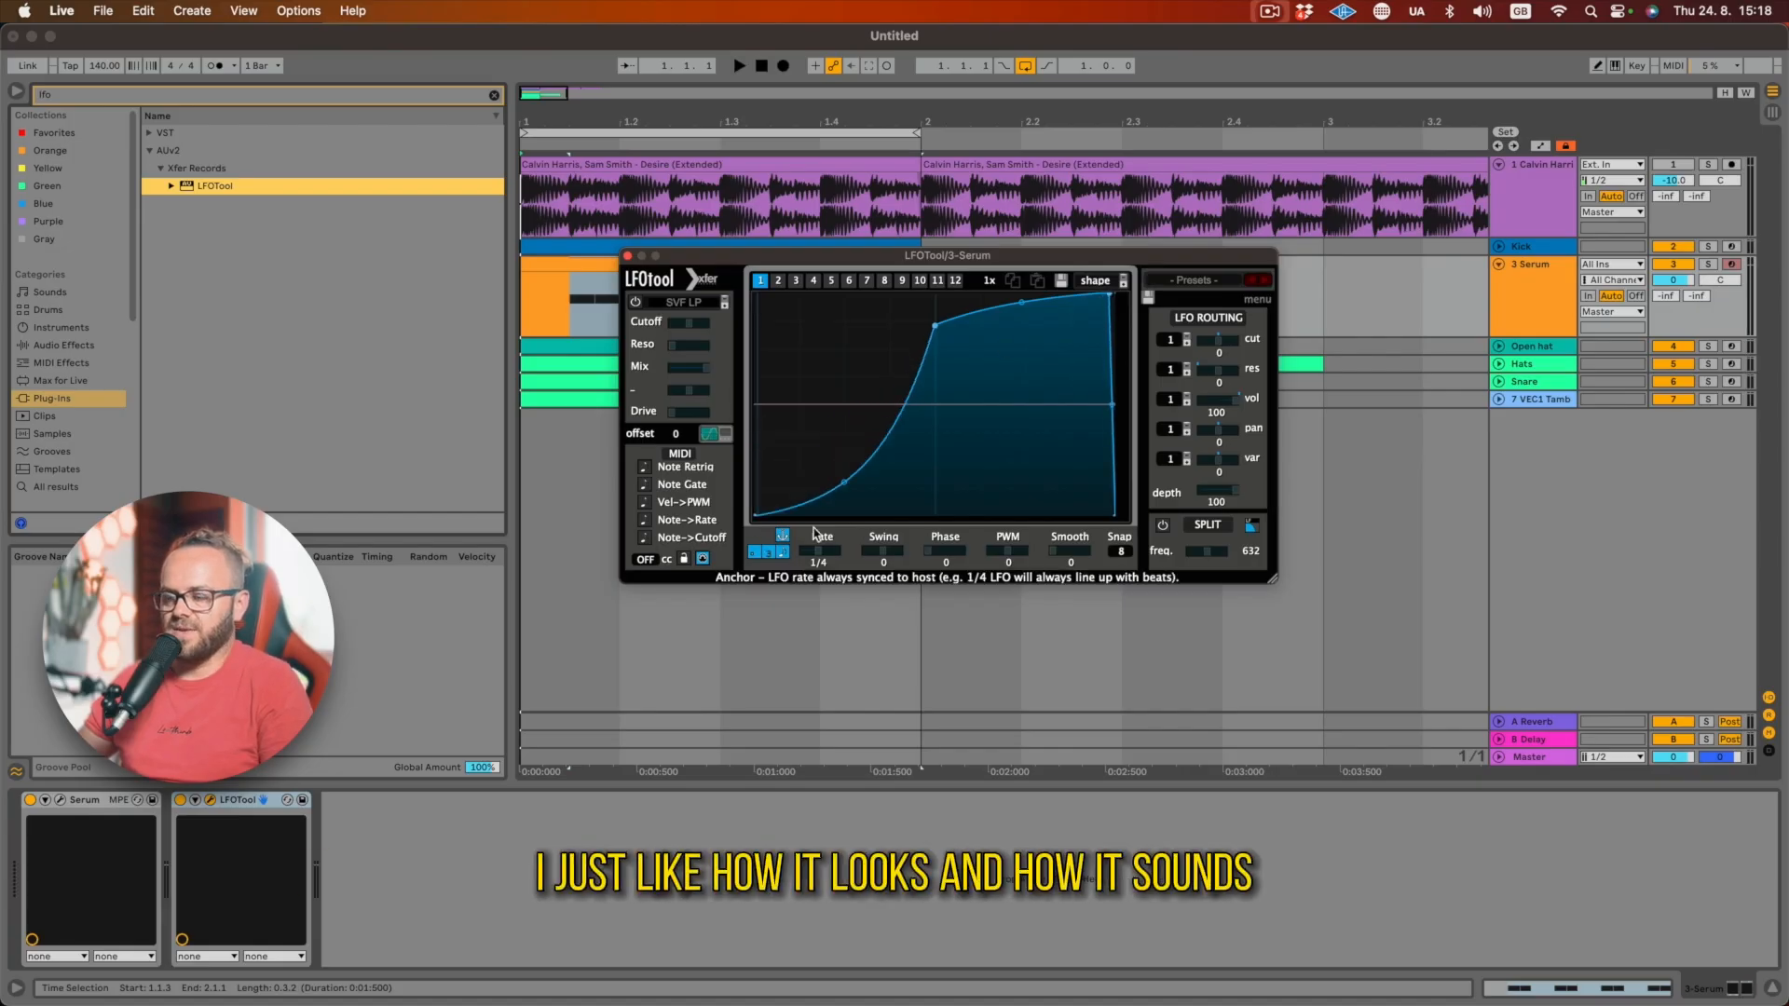
key(space)
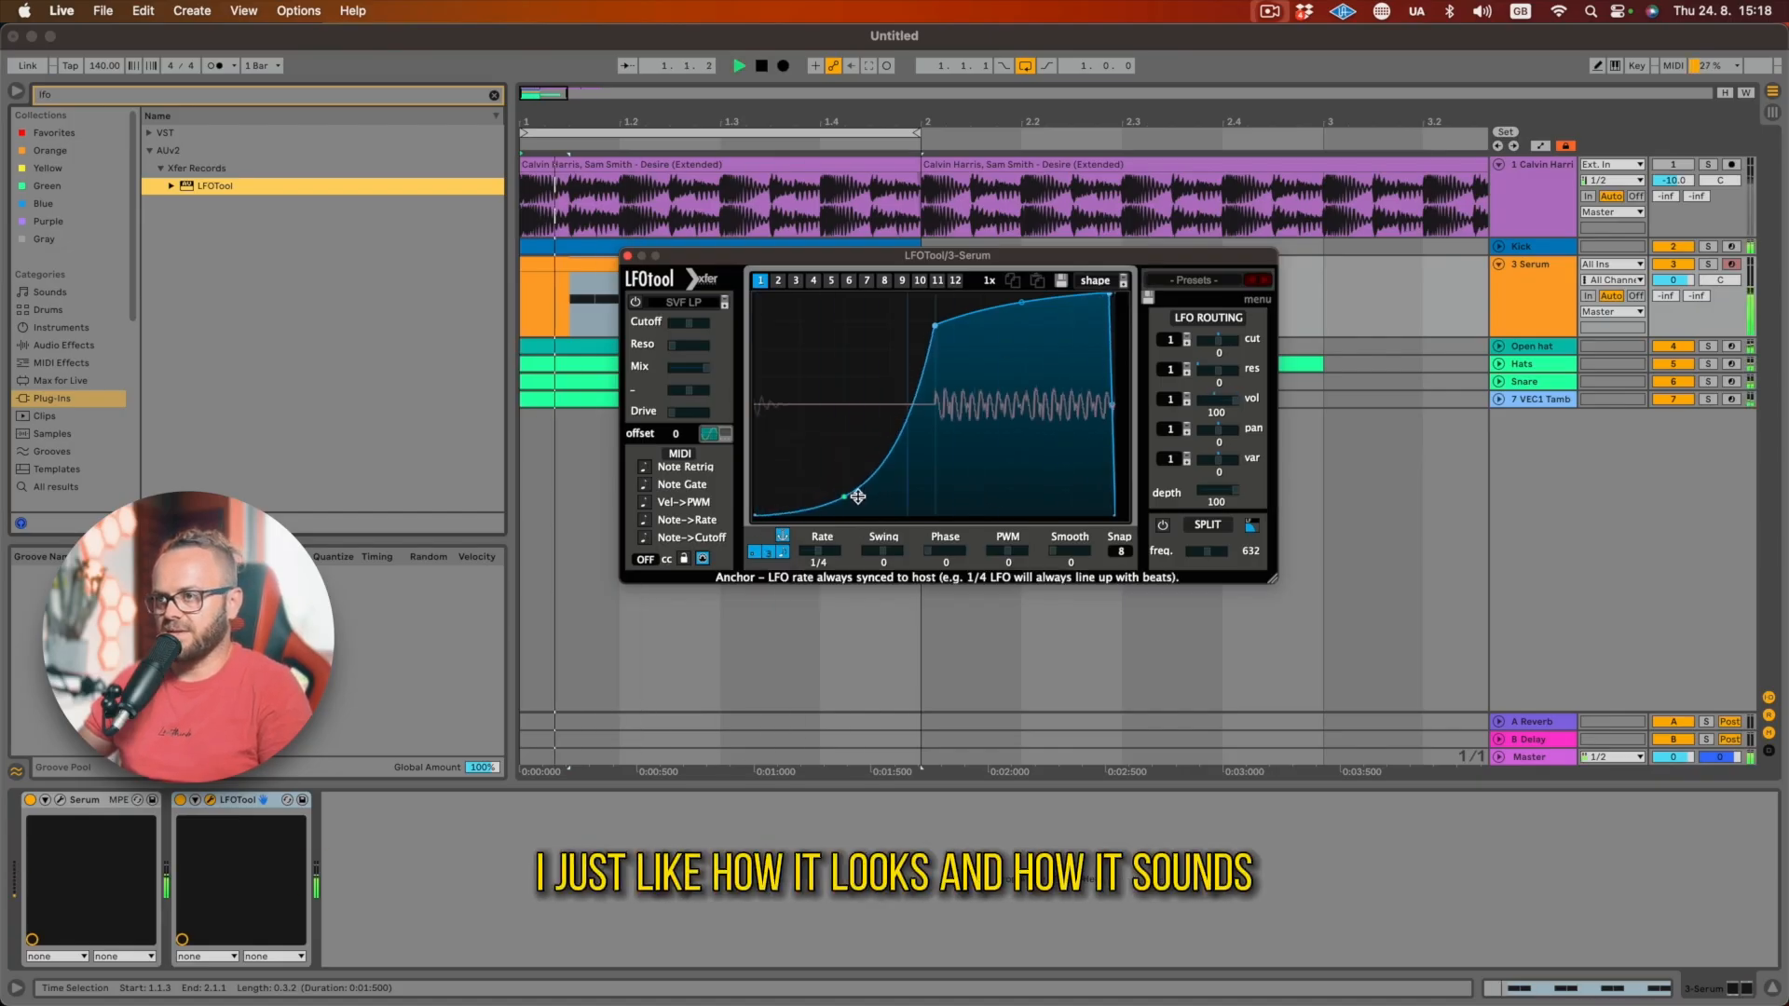
drag(858, 497, 863, 503)
click(1542, 318)
key(space)
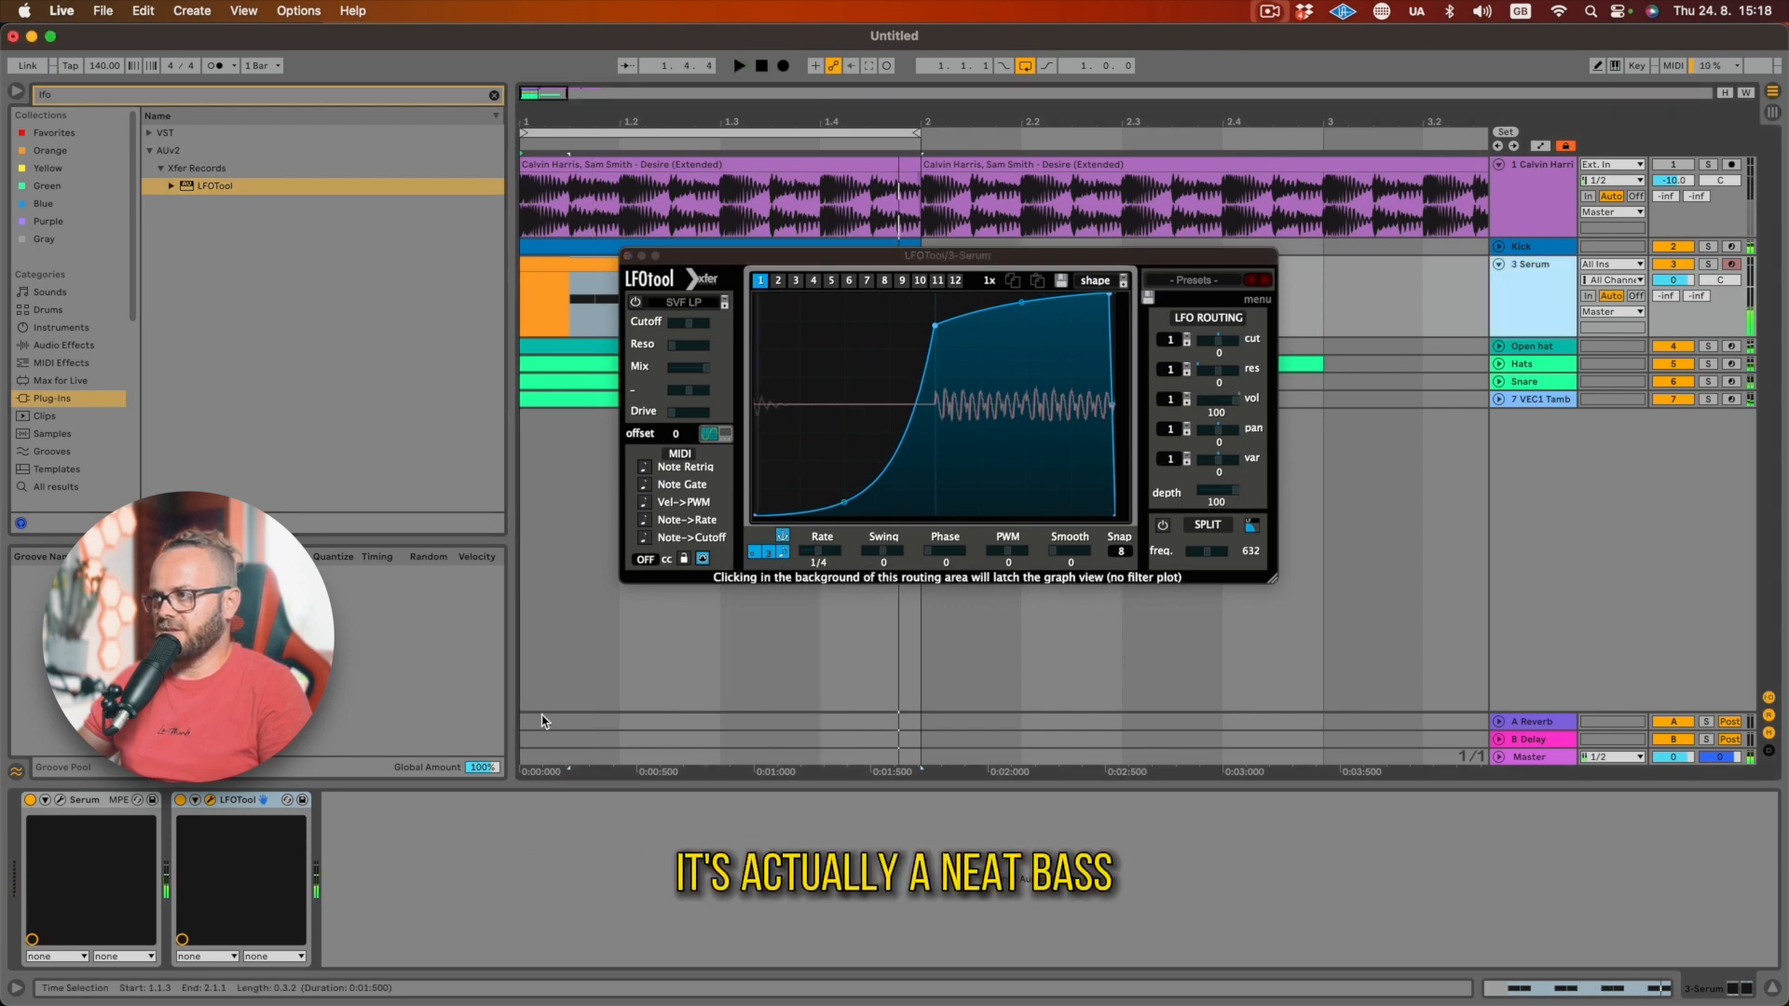
- Make Envelope 1's decay curve steeper in the bass Serum and set its release to 59 ms
click(61, 800)
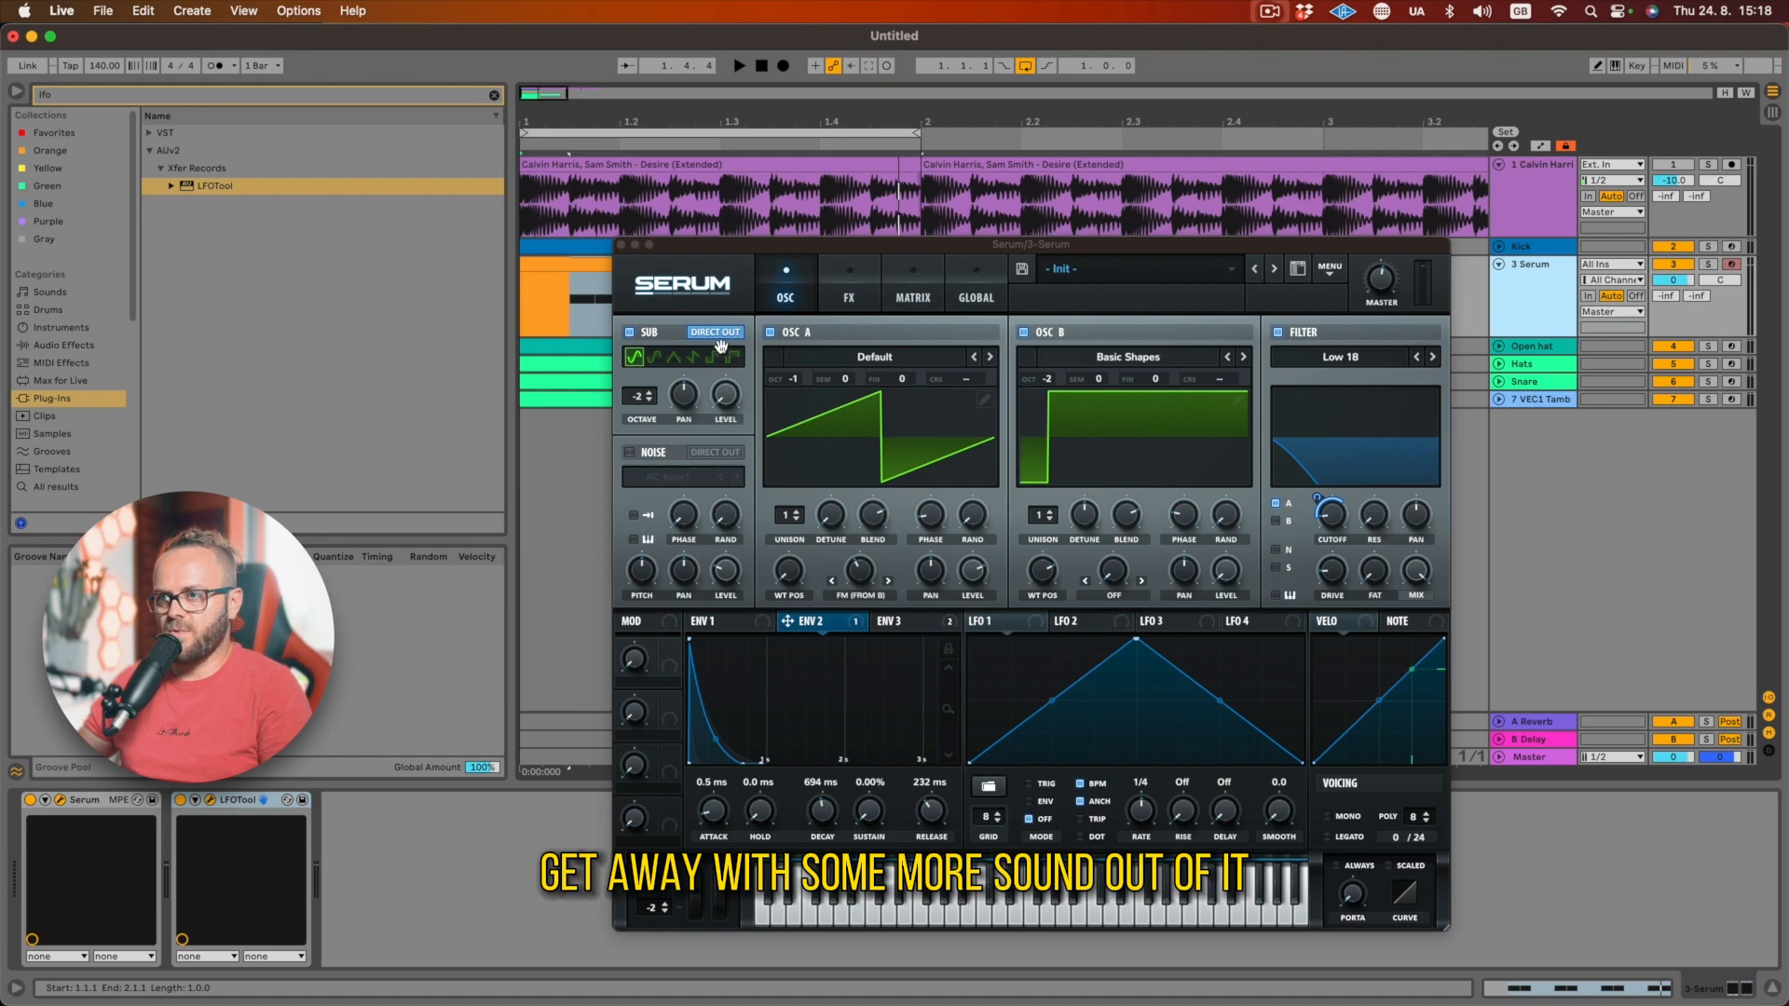
drag(726, 244, 708, 472)
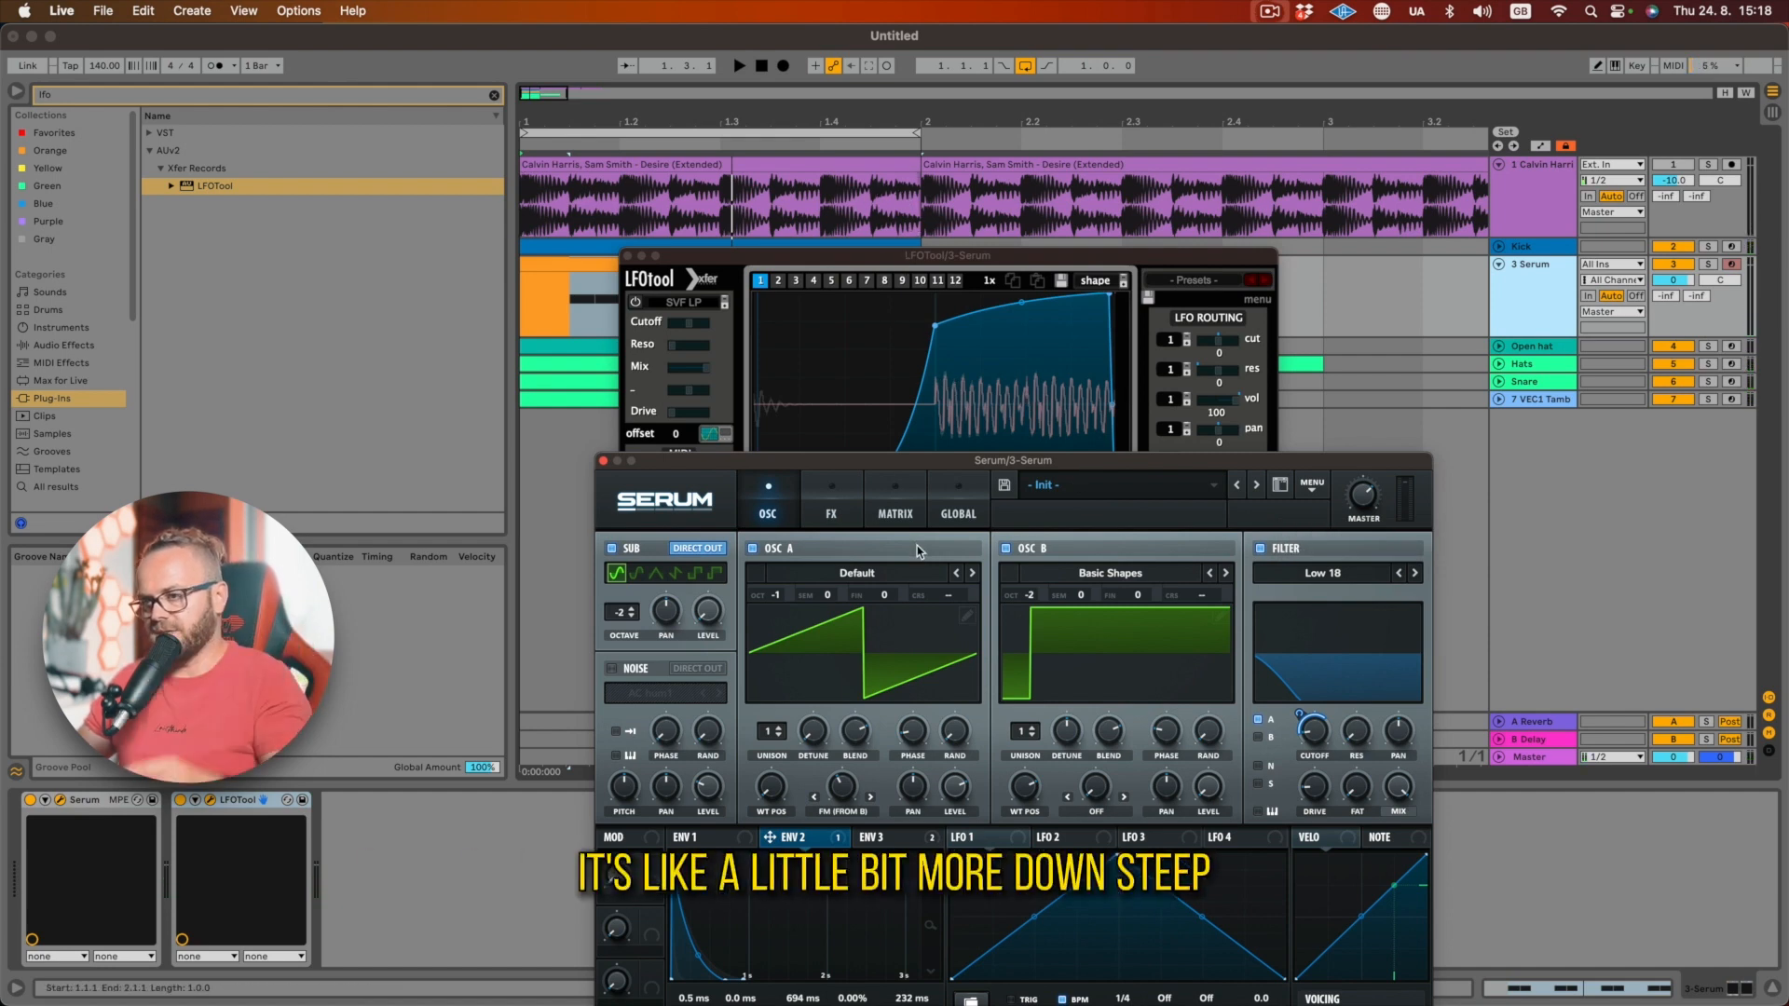
click(694, 837)
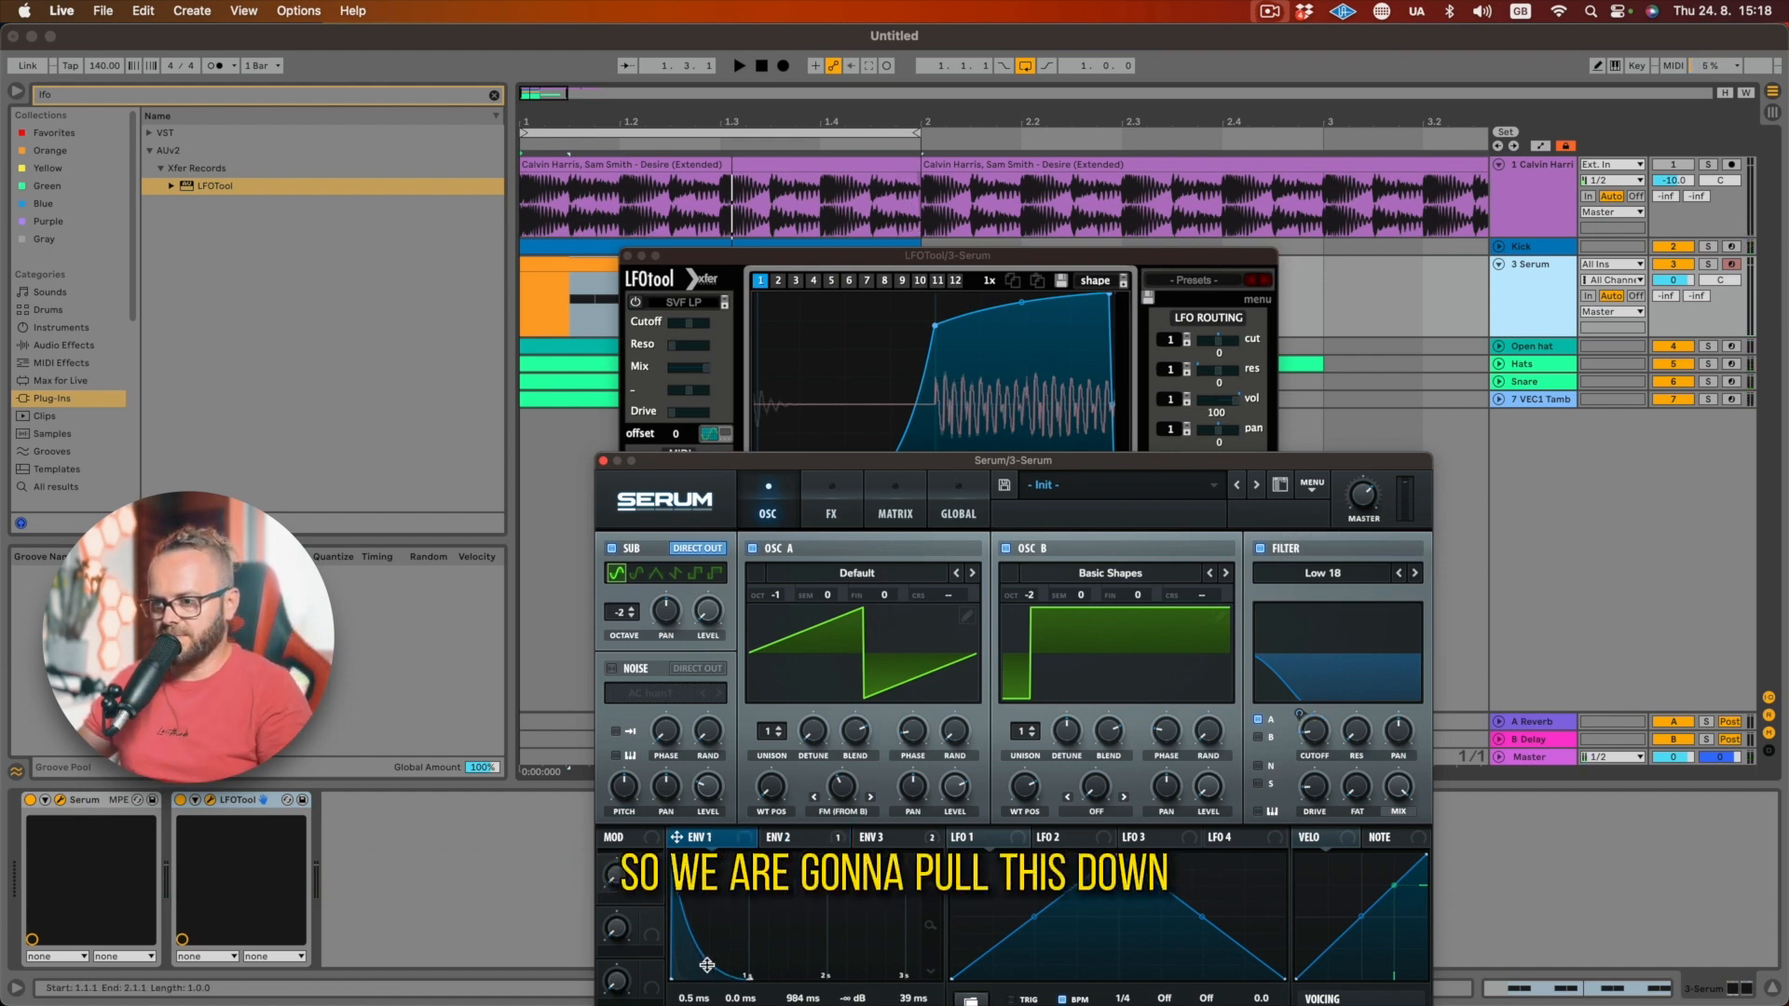
key(space)
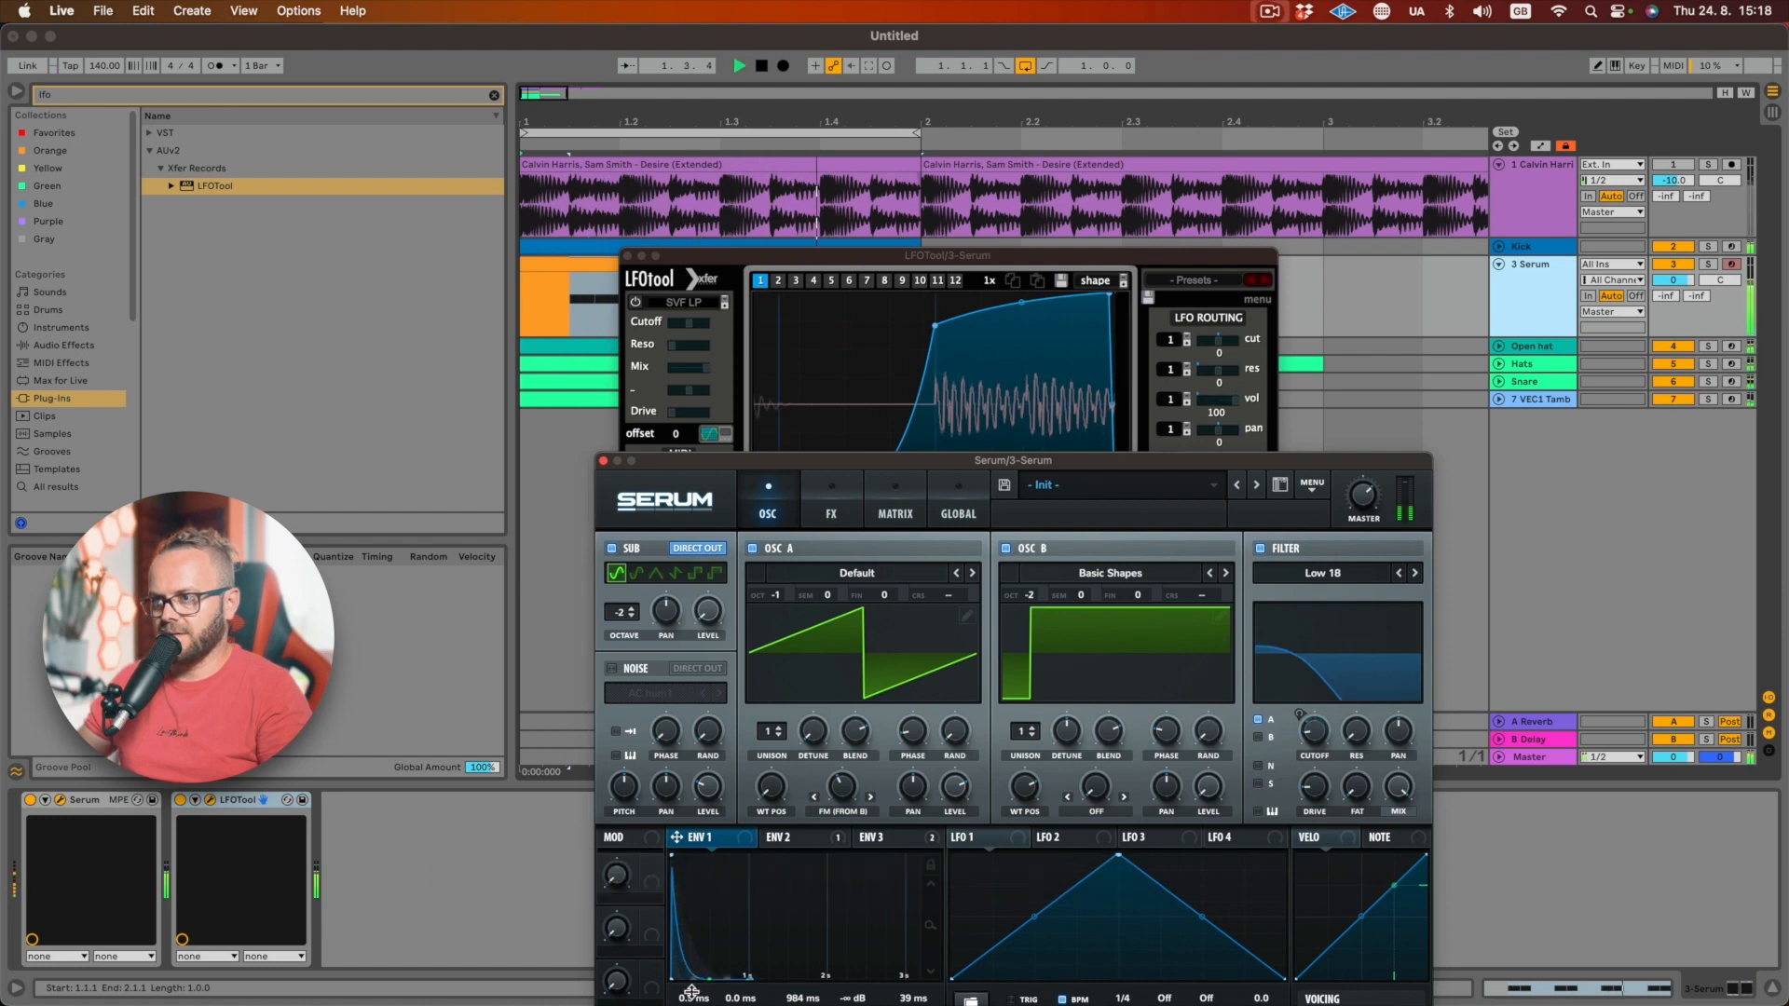
drag(690, 993, 700, 984)
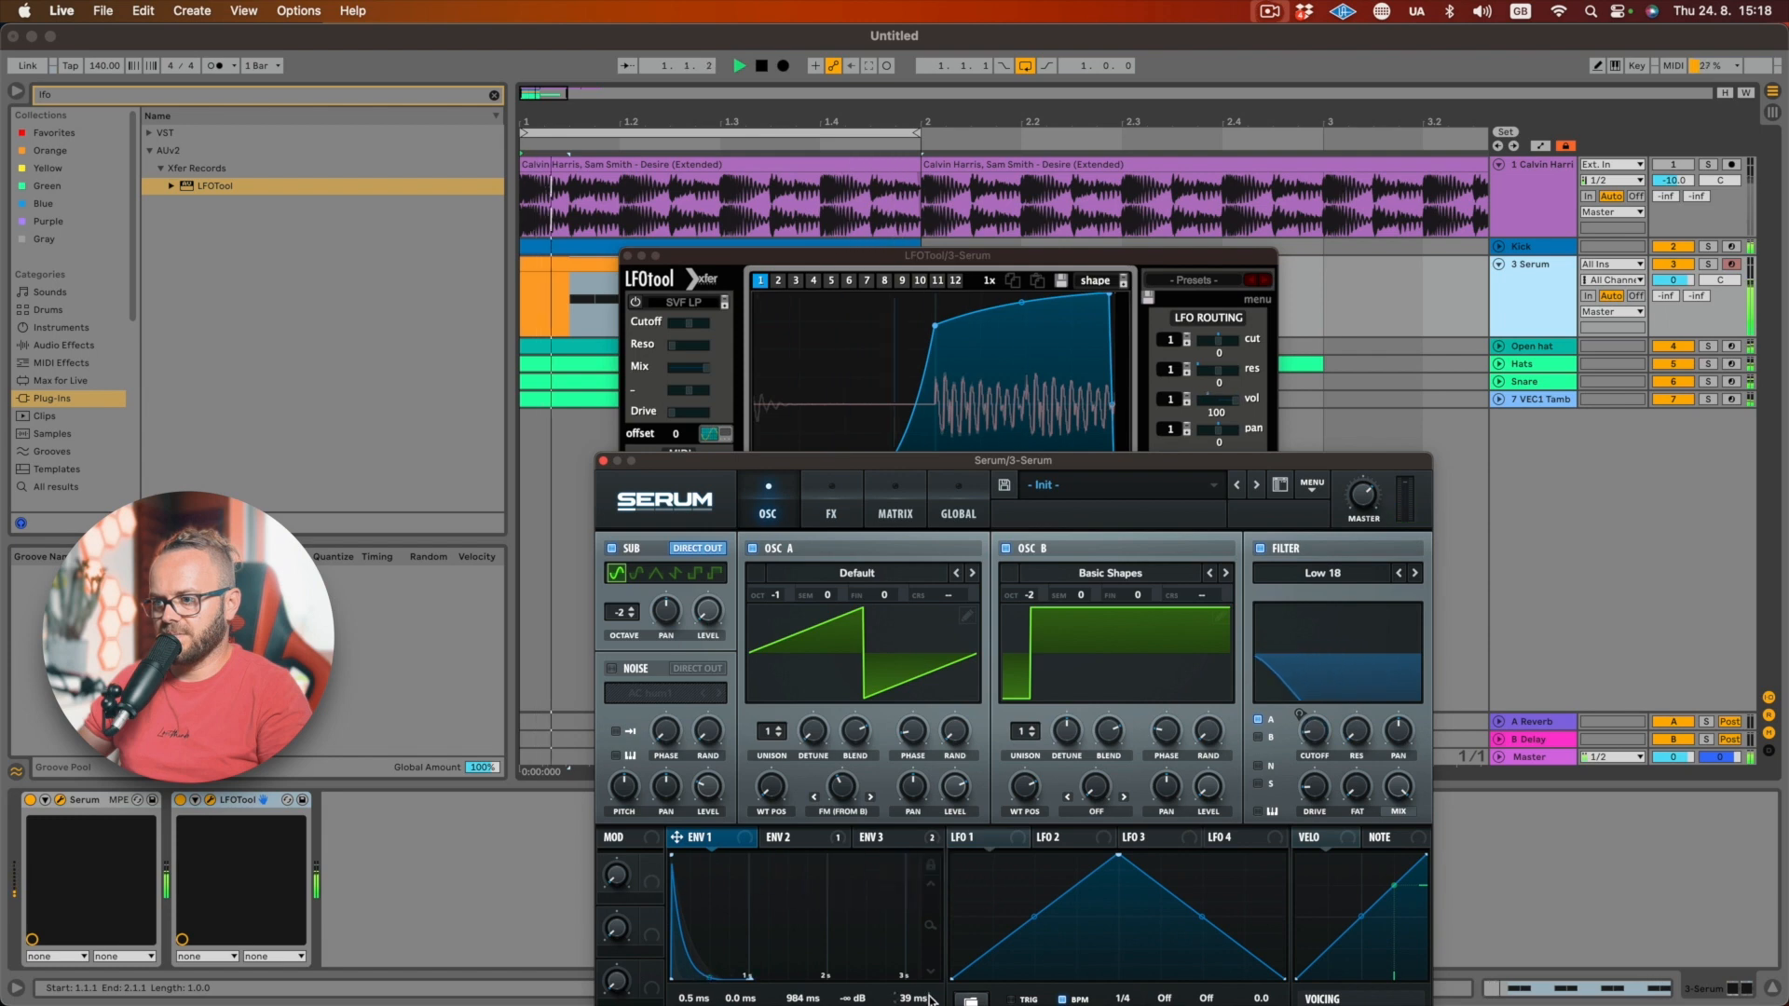
drag(932, 461, 932, 376)
drag(903, 922, 904, 912)
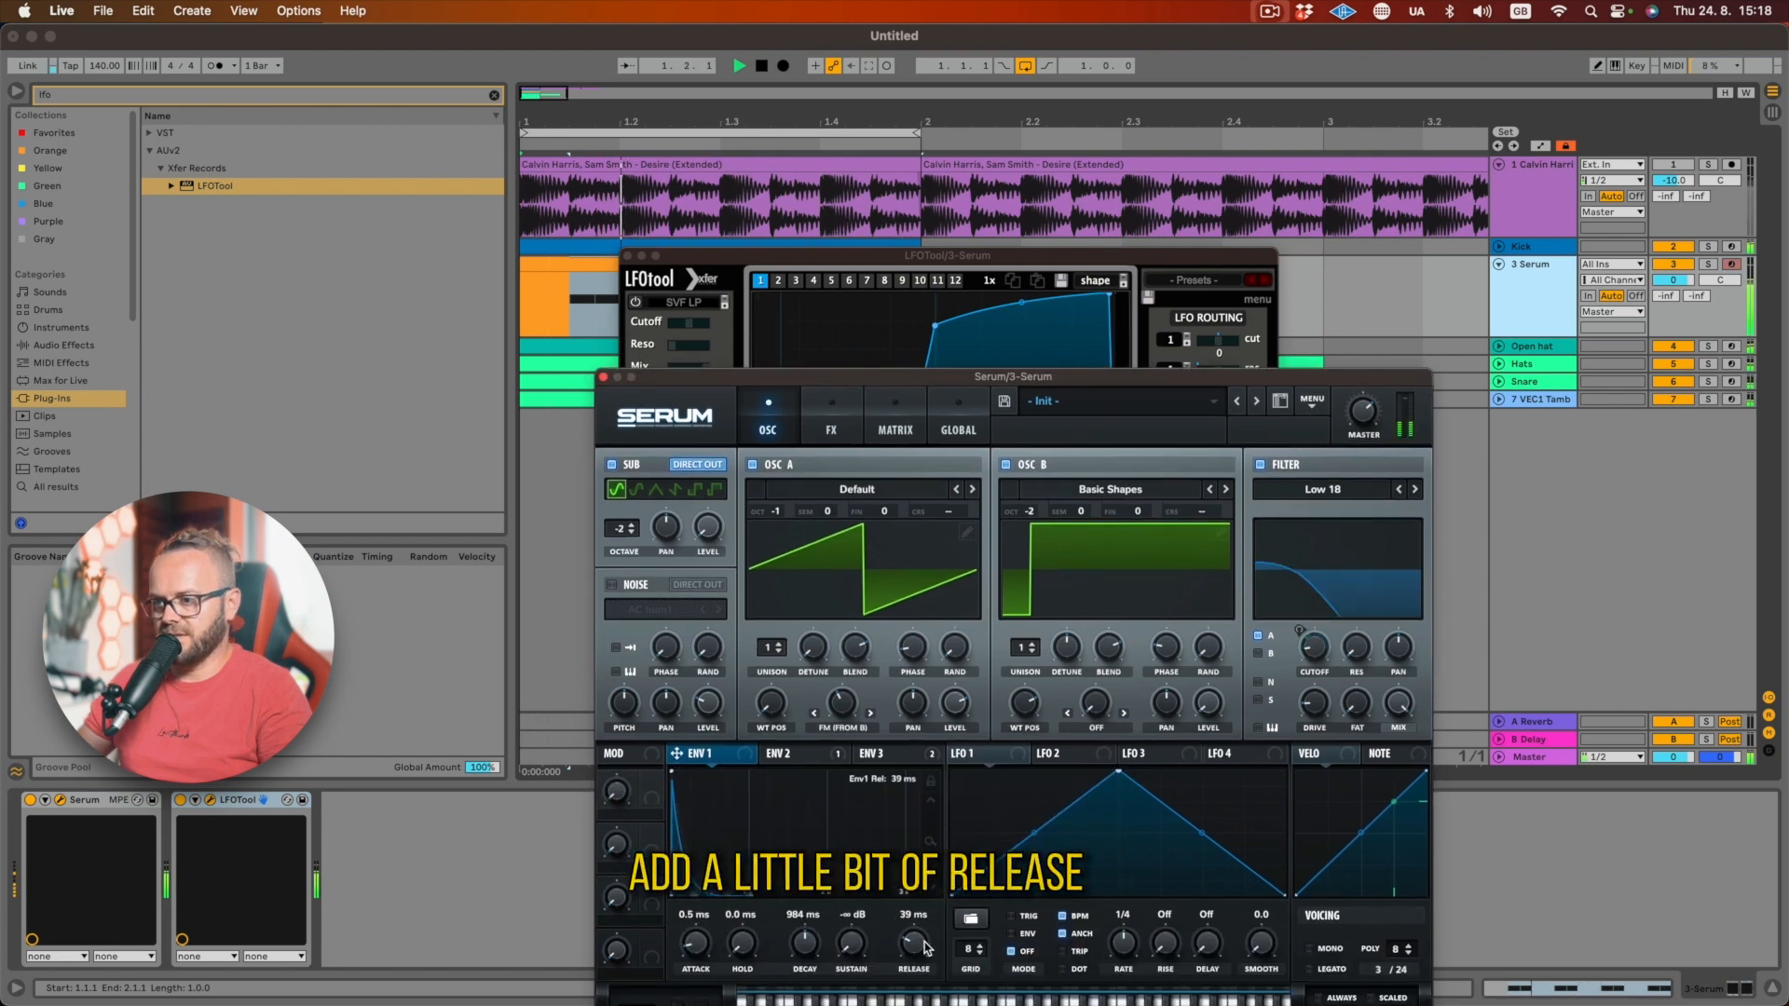
- Reduce the high-band gain of the EQ in the bass Serum's effects
click(831, 419)
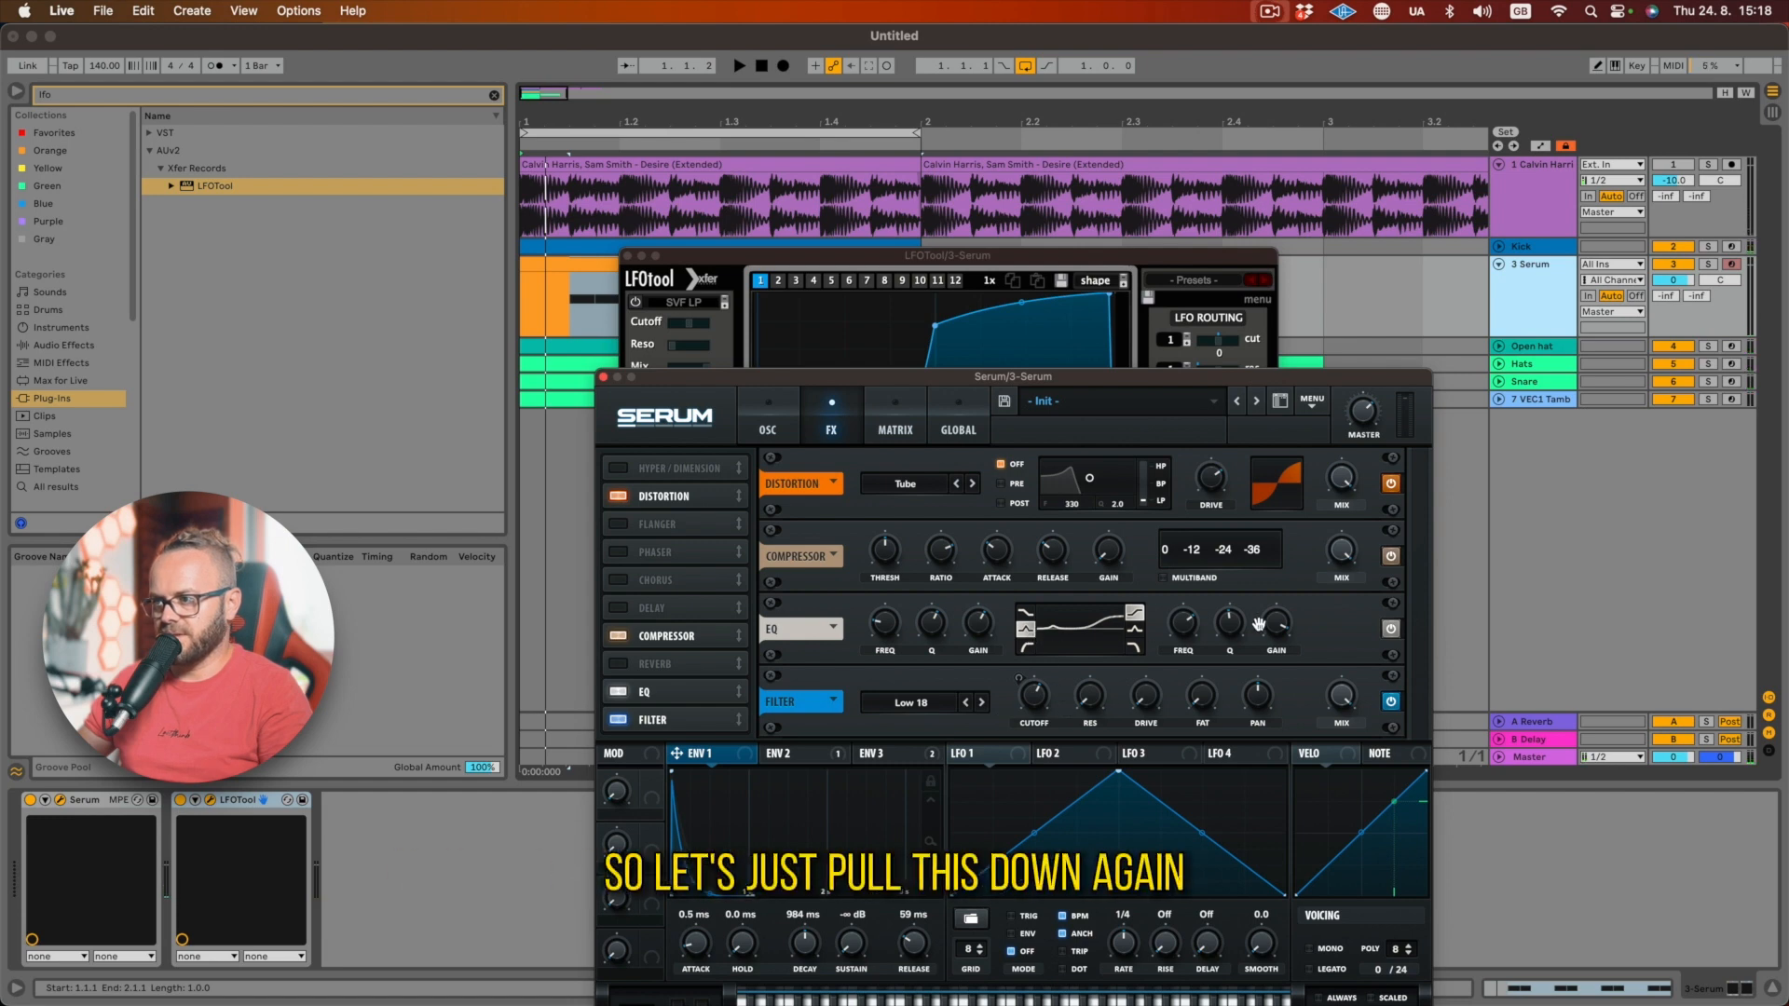
drag(1273, 638, 1270, 645)
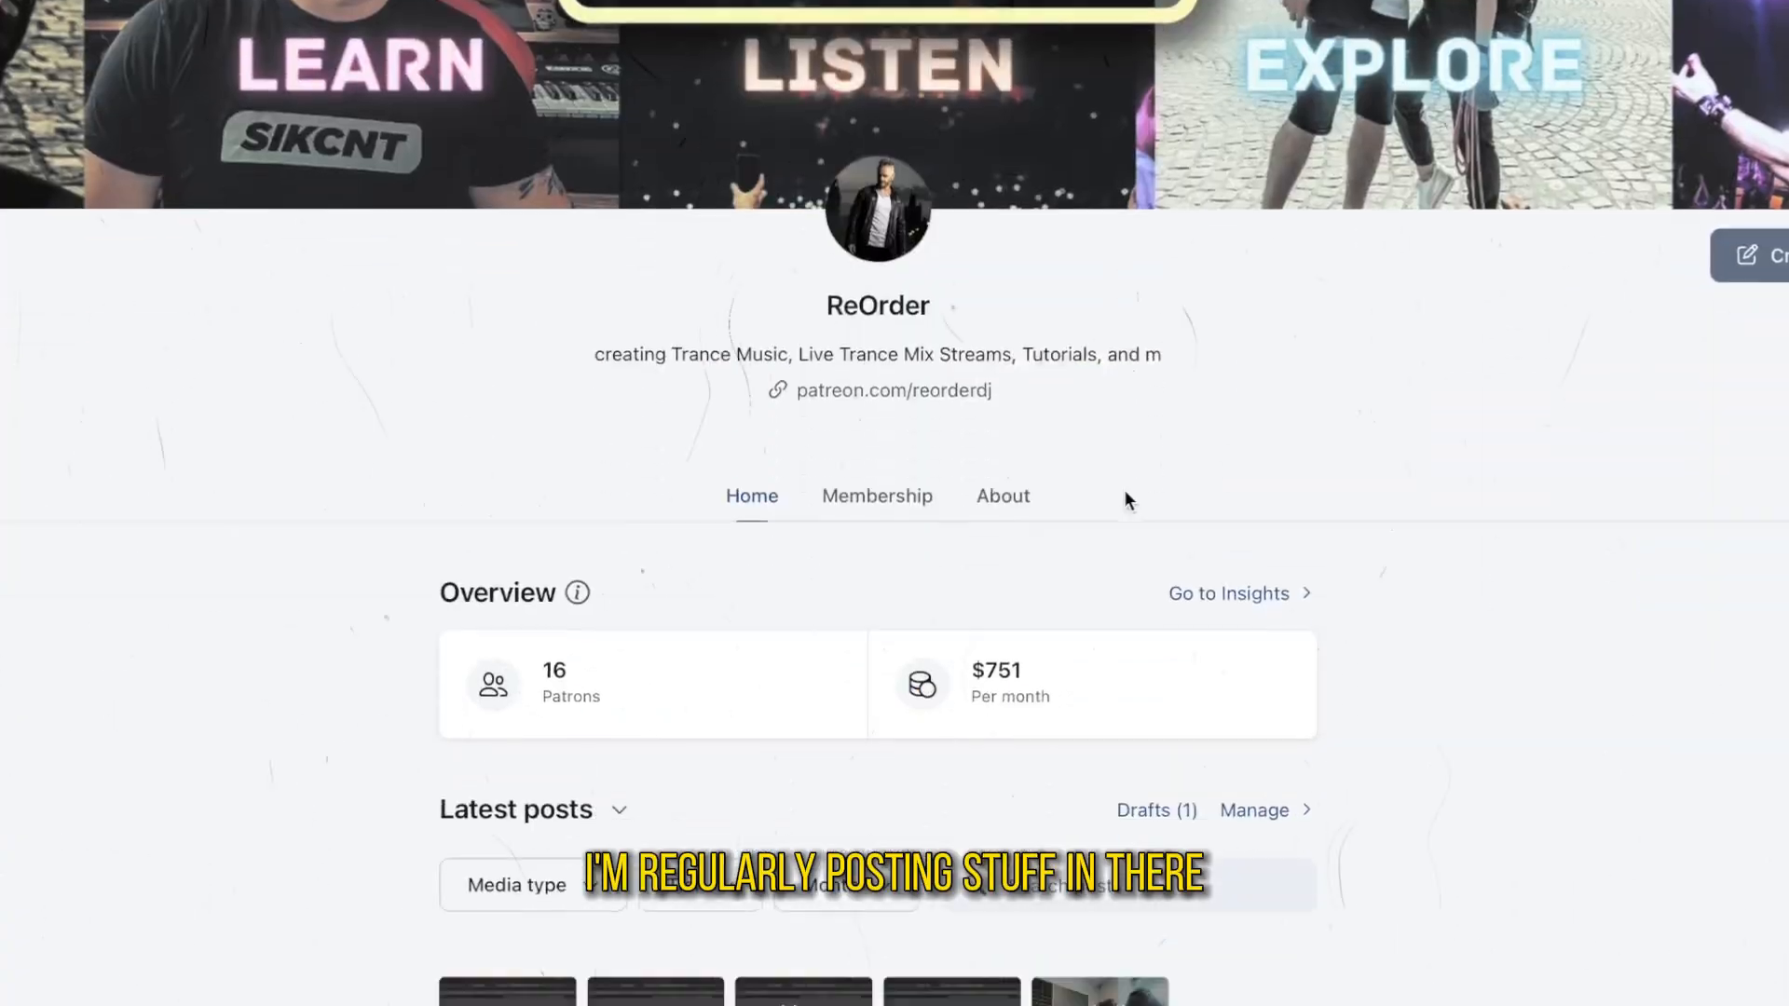
- Look through the latest posts and membership tiers on the ReOrder Patreon page
scroll(1125, 493, down, 4)
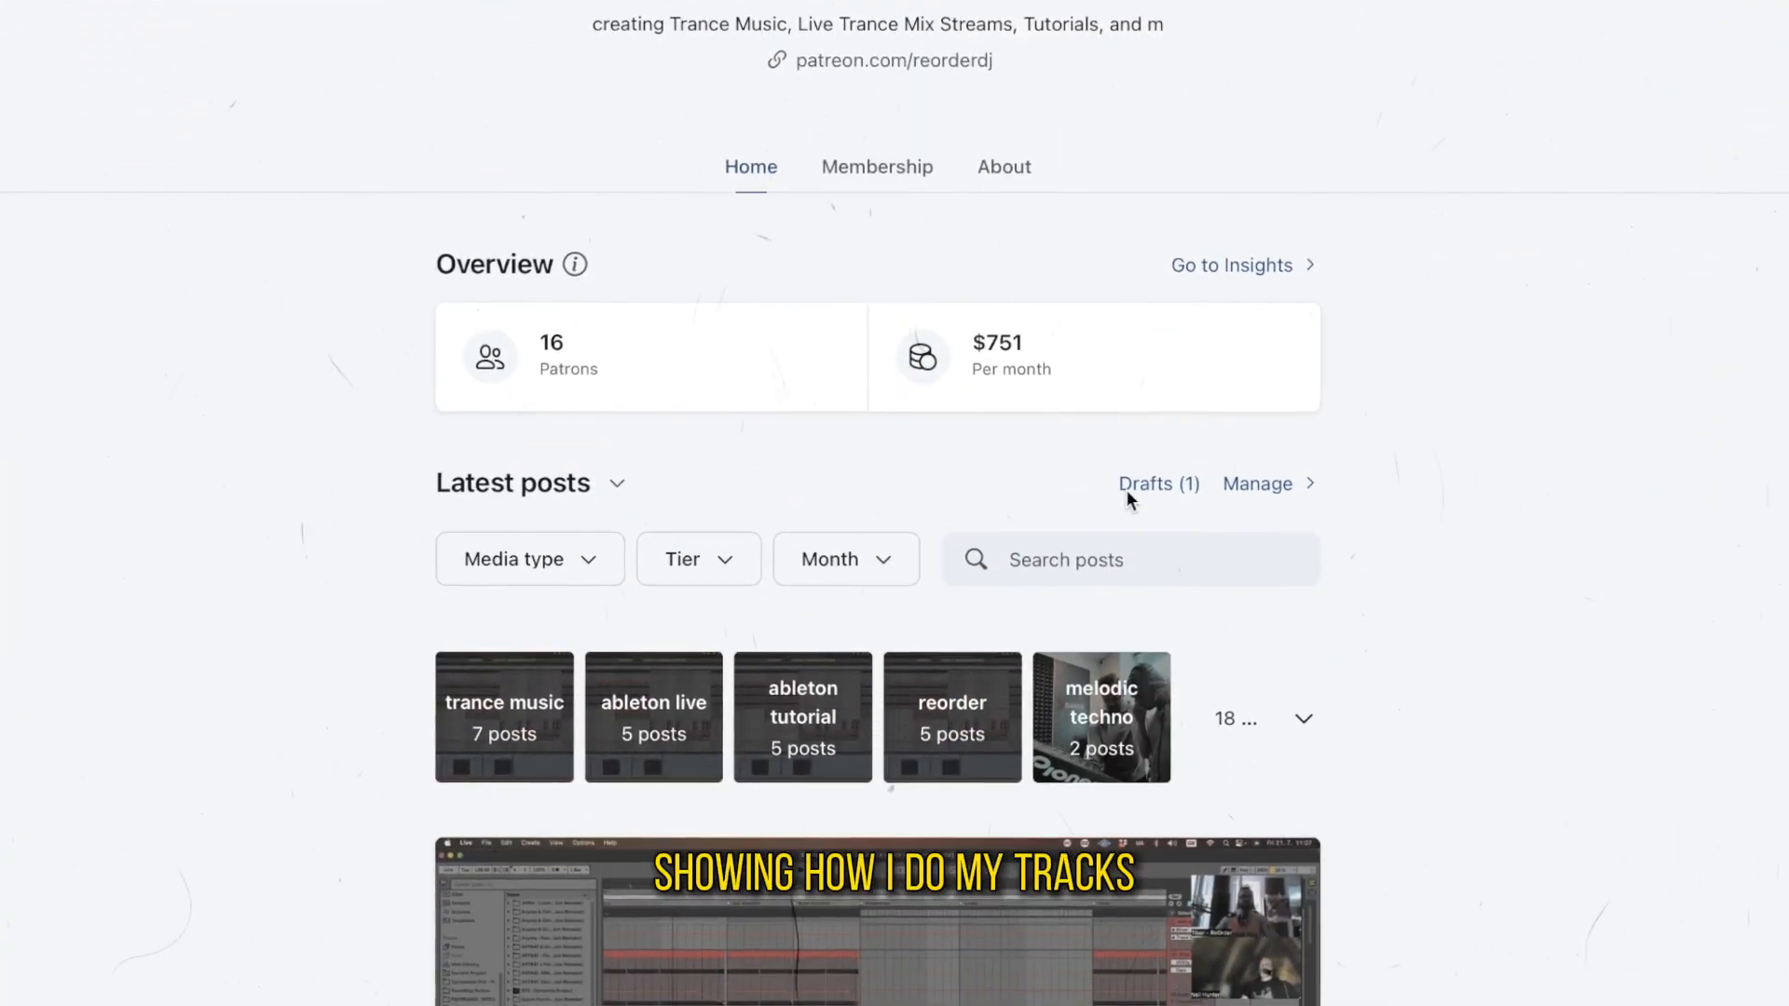
scroll(1127, 490, down, 9)
scroll(1128, 491, down, 5)
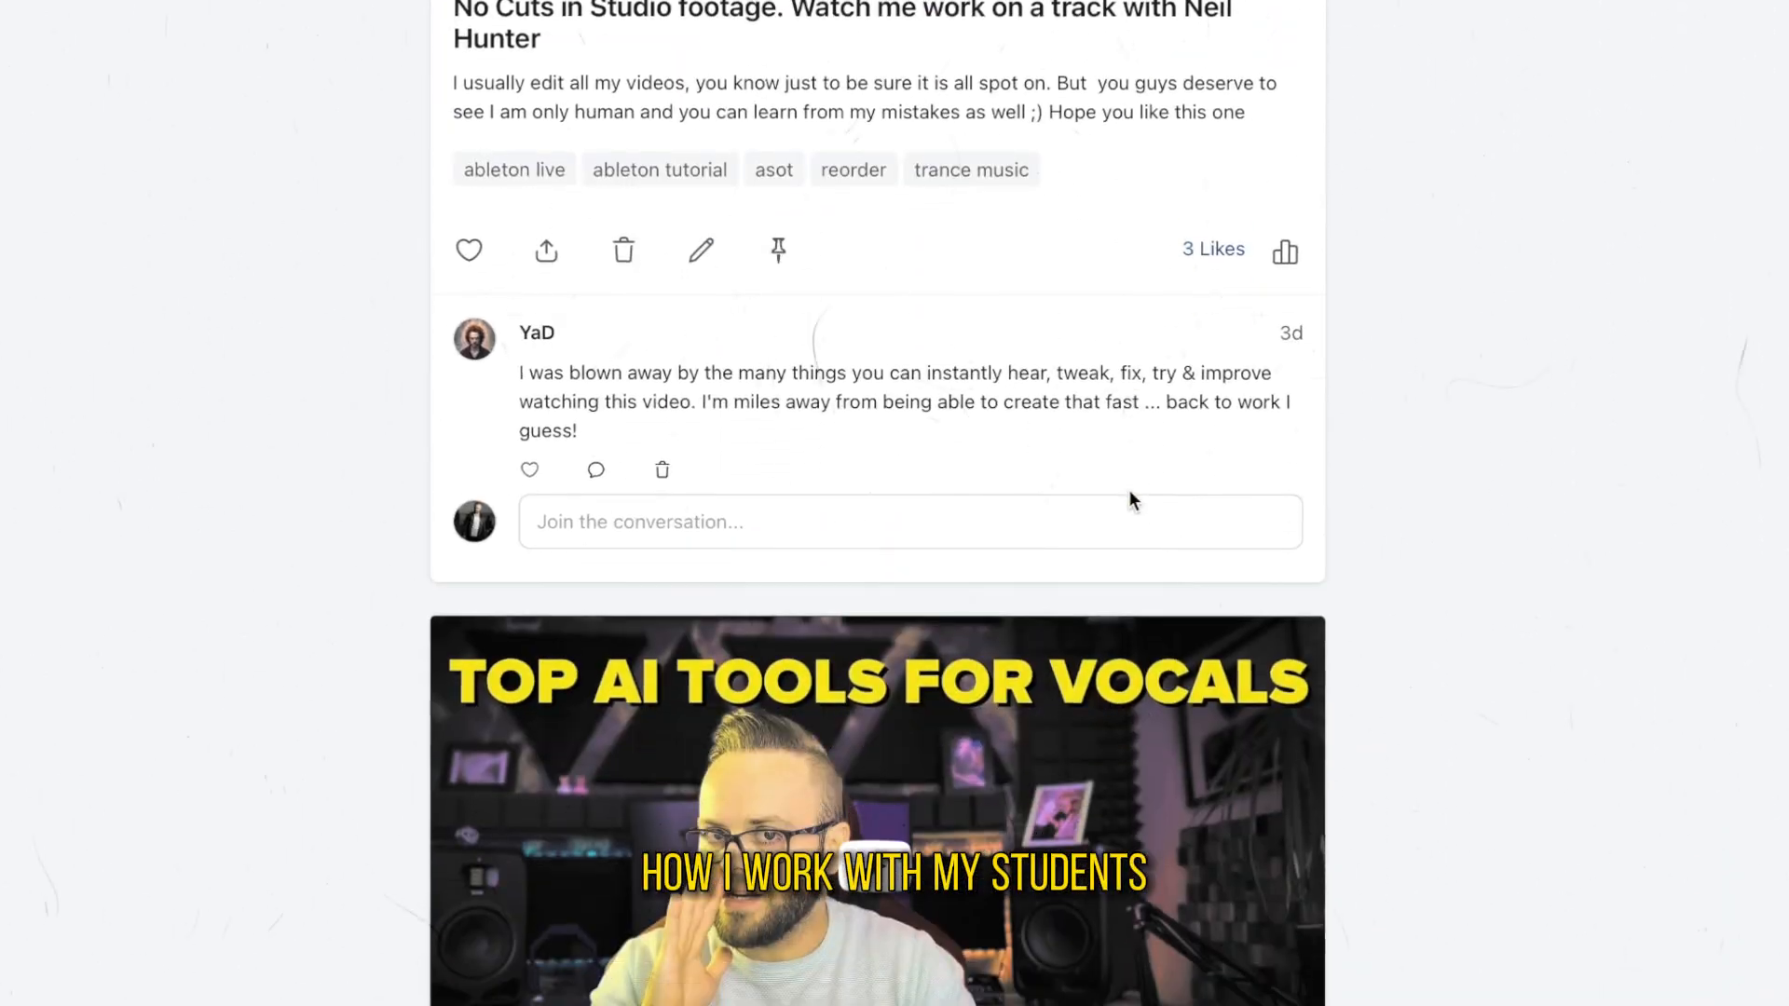
scroll(1129, 491, down, 18)
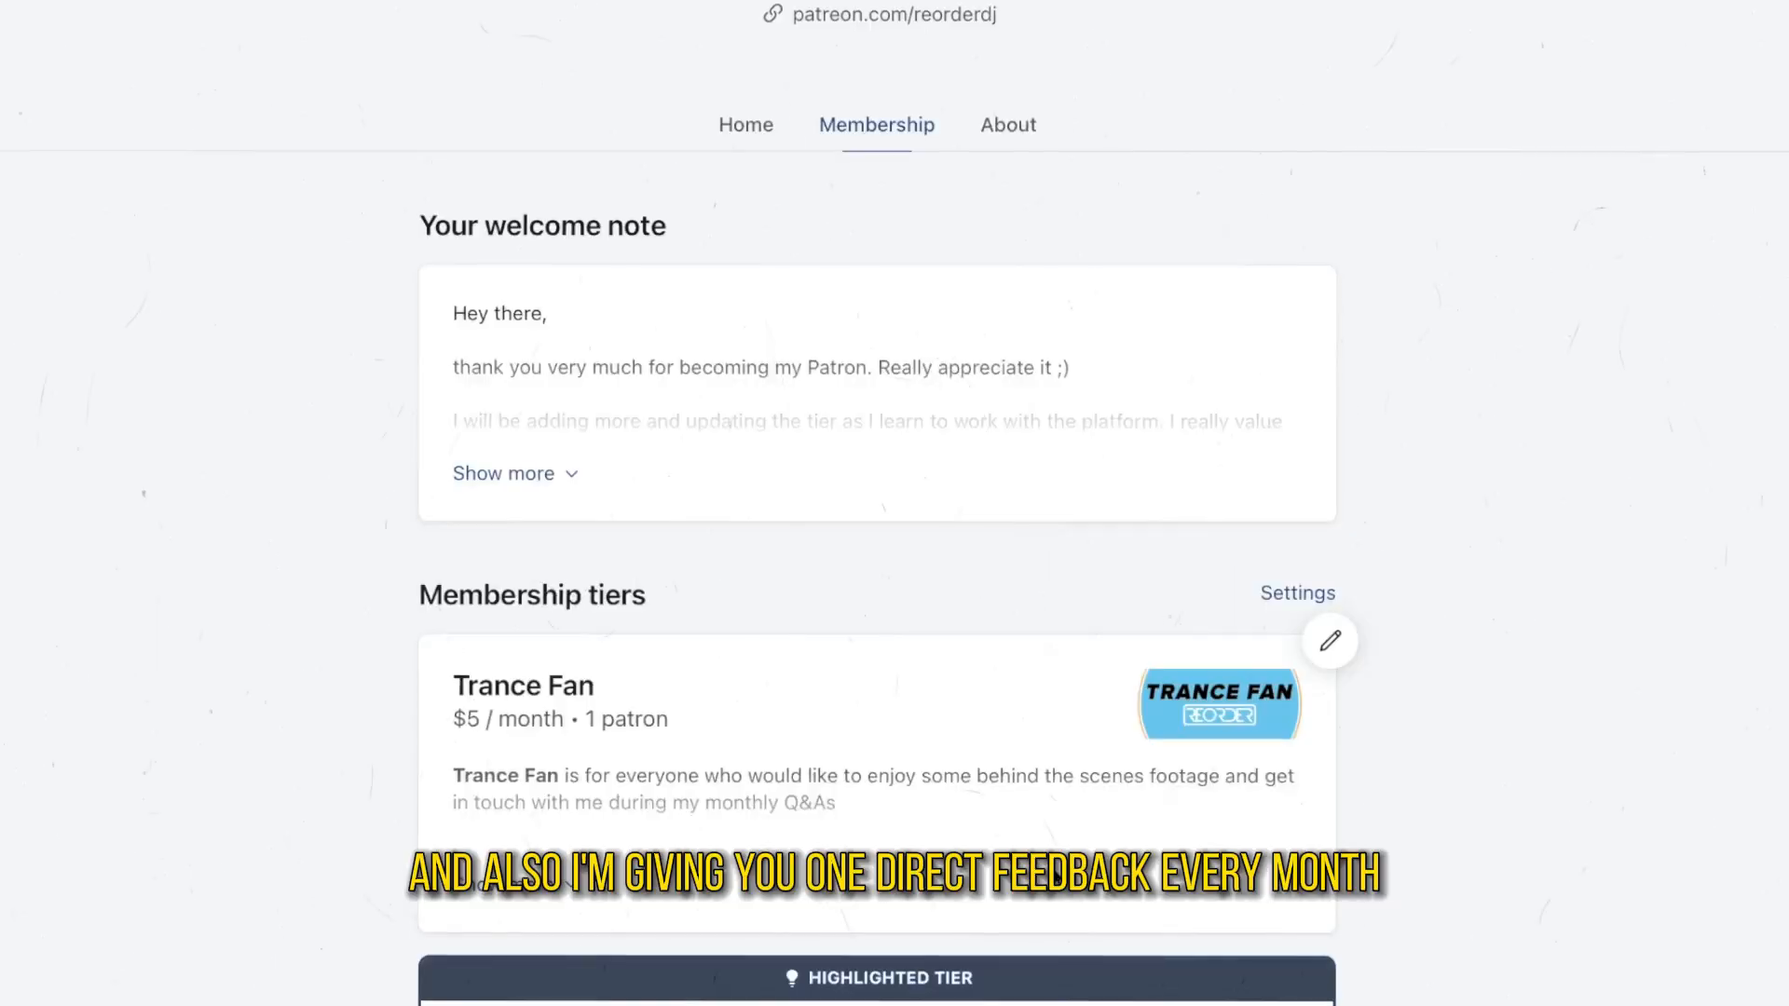
scroll(653, 843, down, 4)
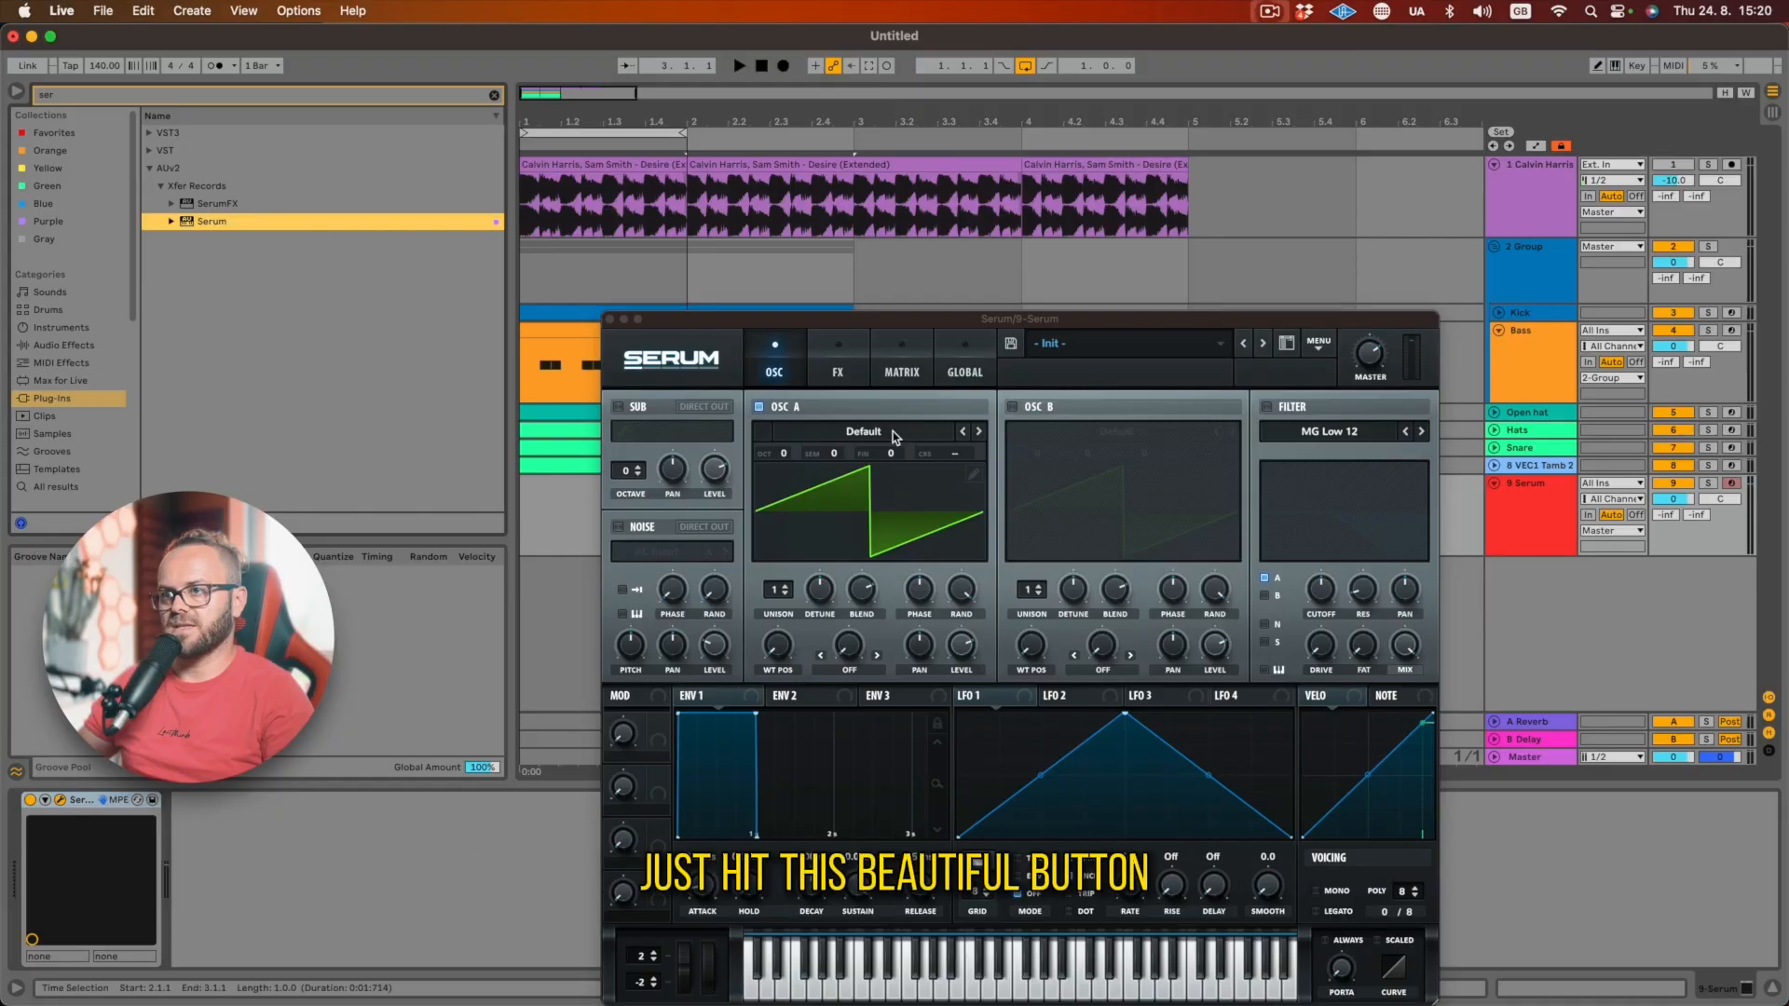
- Close the new Serum's window and capture the played MIDI into a clip on the 9 Serum track
click(610, 319)
click(869, 66)
click(868, 482)
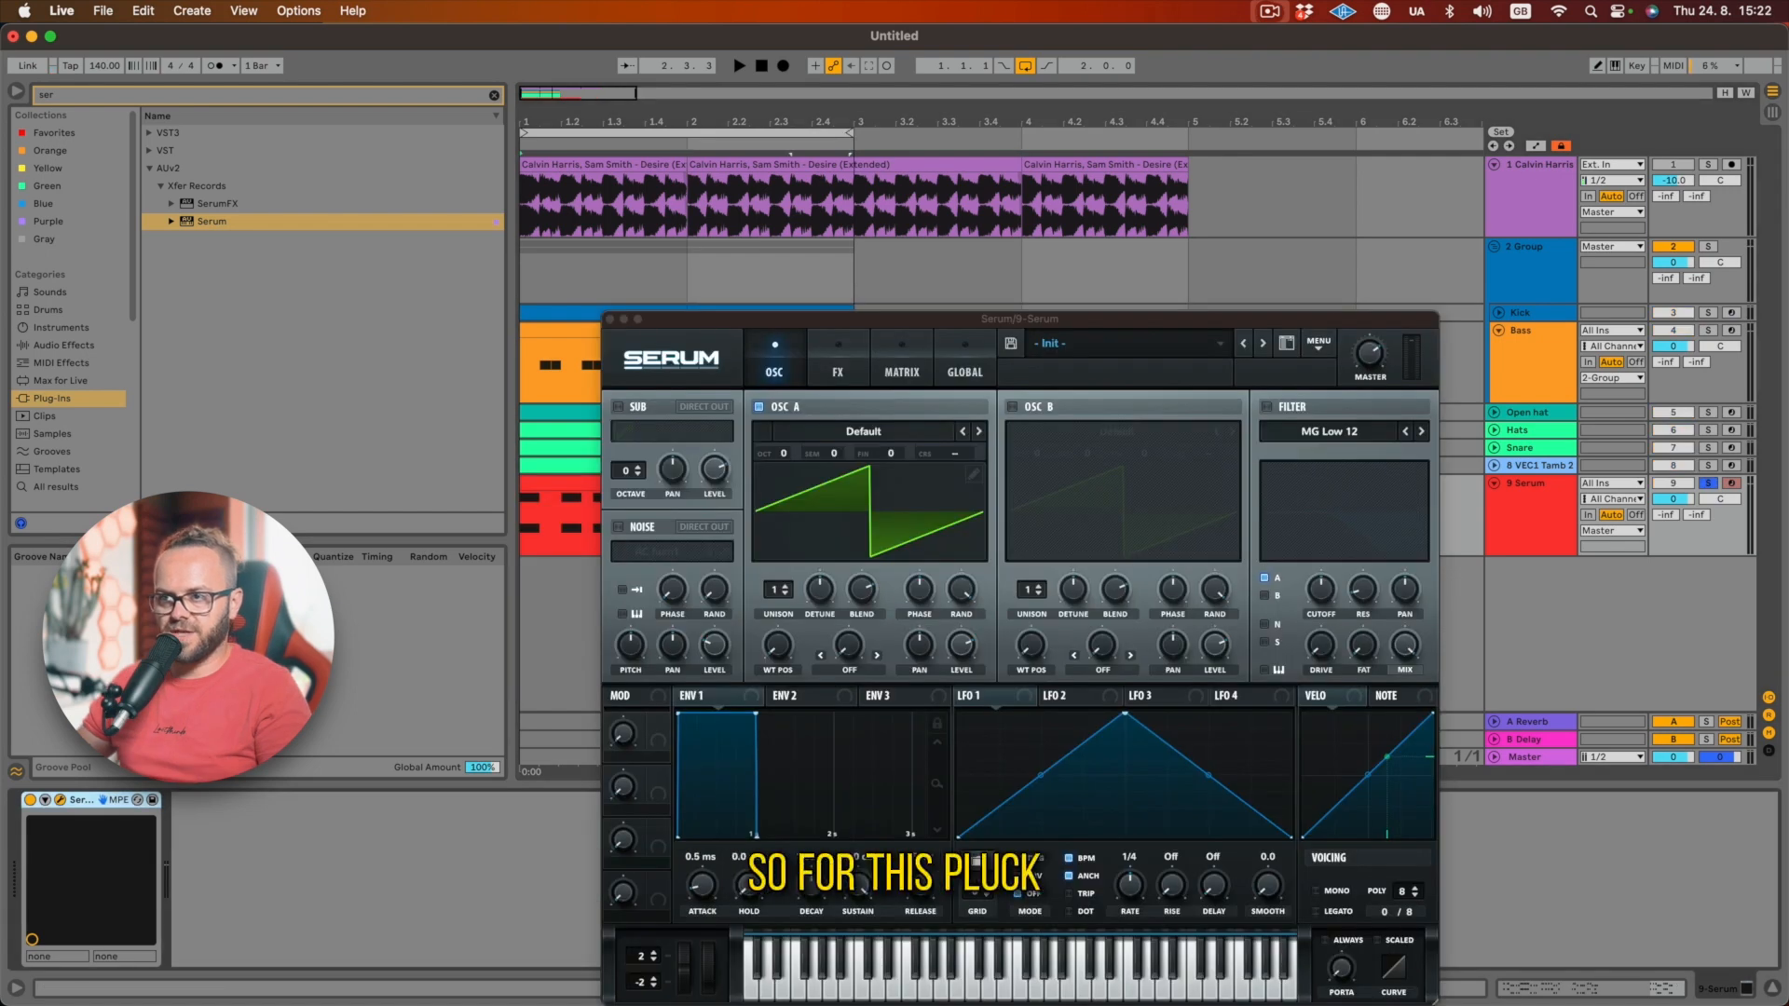
- Load the ICanHasKick wavetable from the Digital category into oscillator A of the 9 Serum instance
click(869, 434)
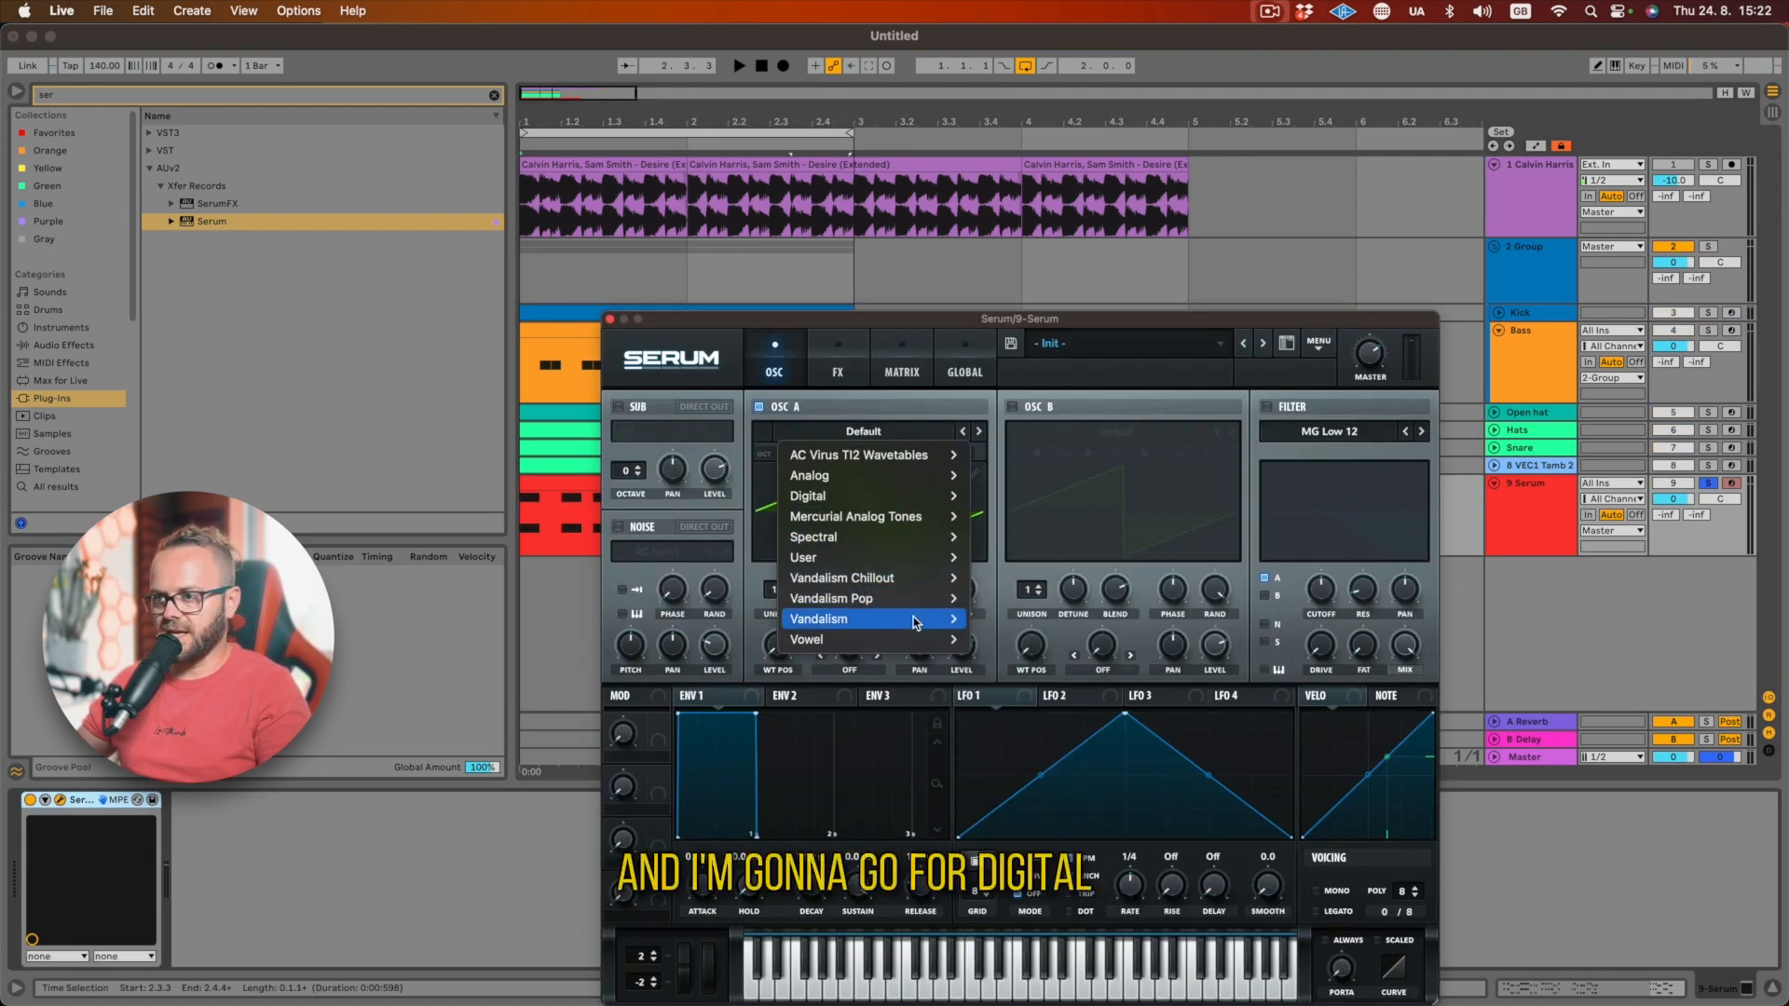
mouse_move(917, 615)
mouse_move(885, 495)
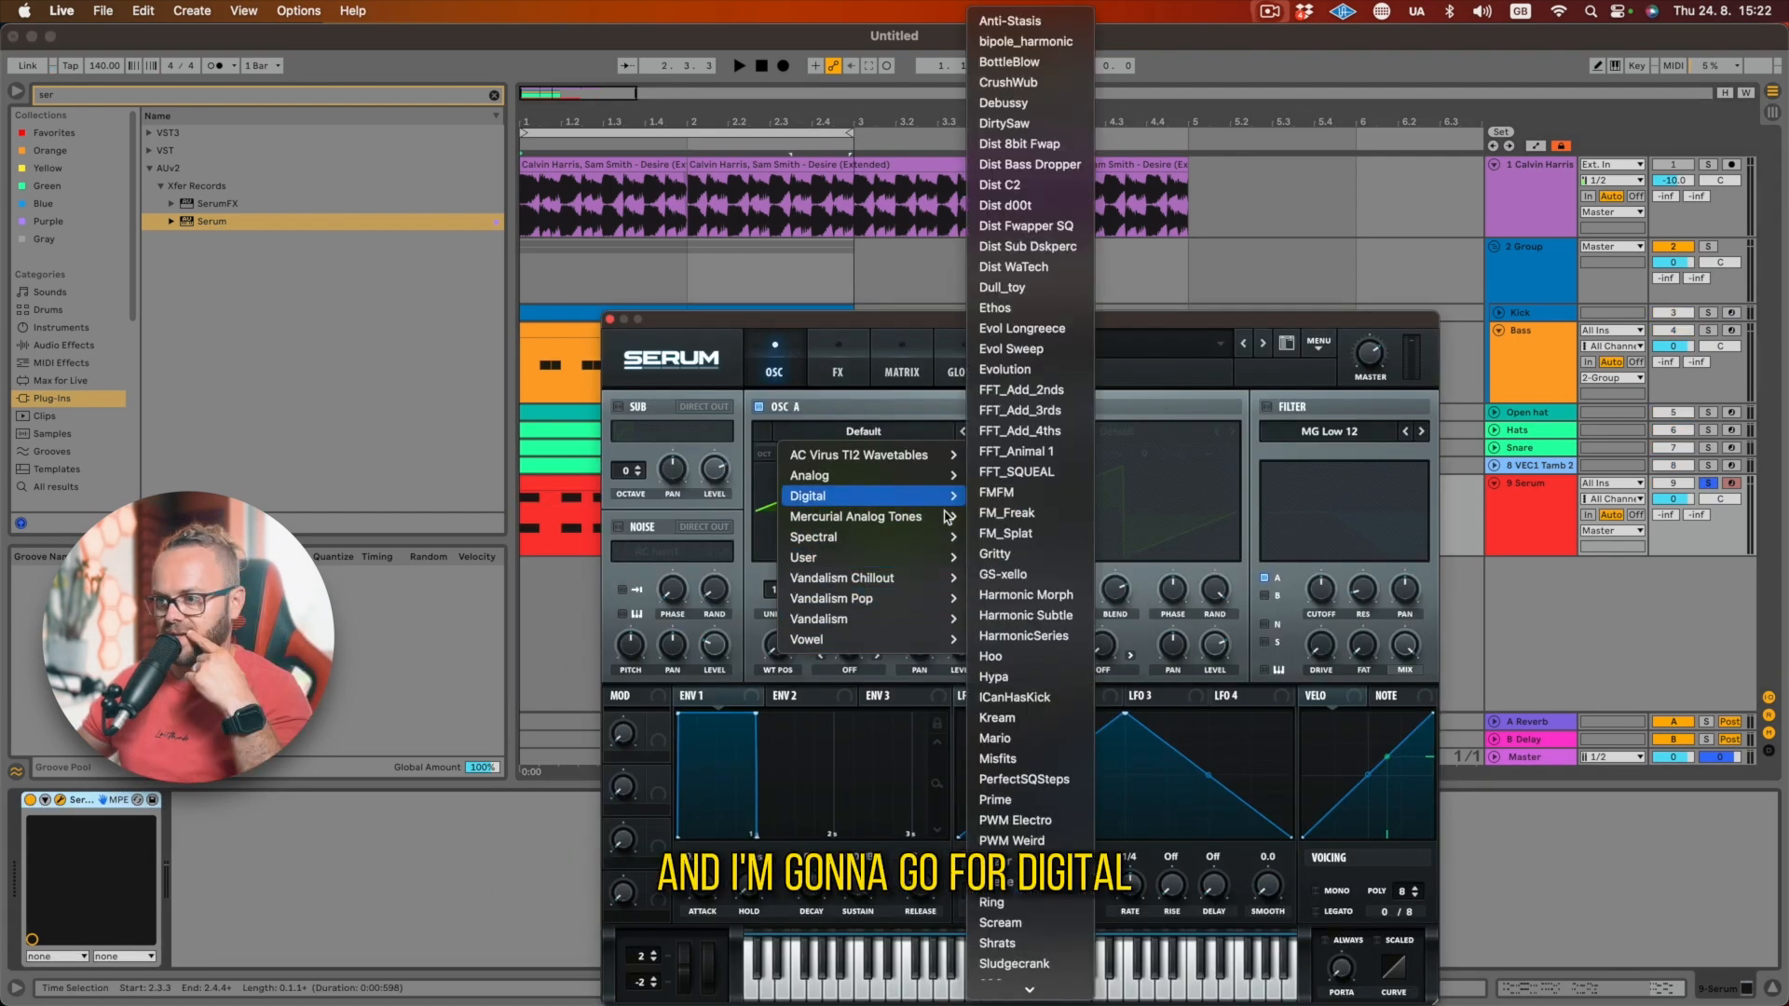
click(1025, 700)
- Set oscillator A to 4 unison voices and octave -1, then lower its detune while auditioning the loop
drag(788, 624, 790, 550)
key(space)
key(space)
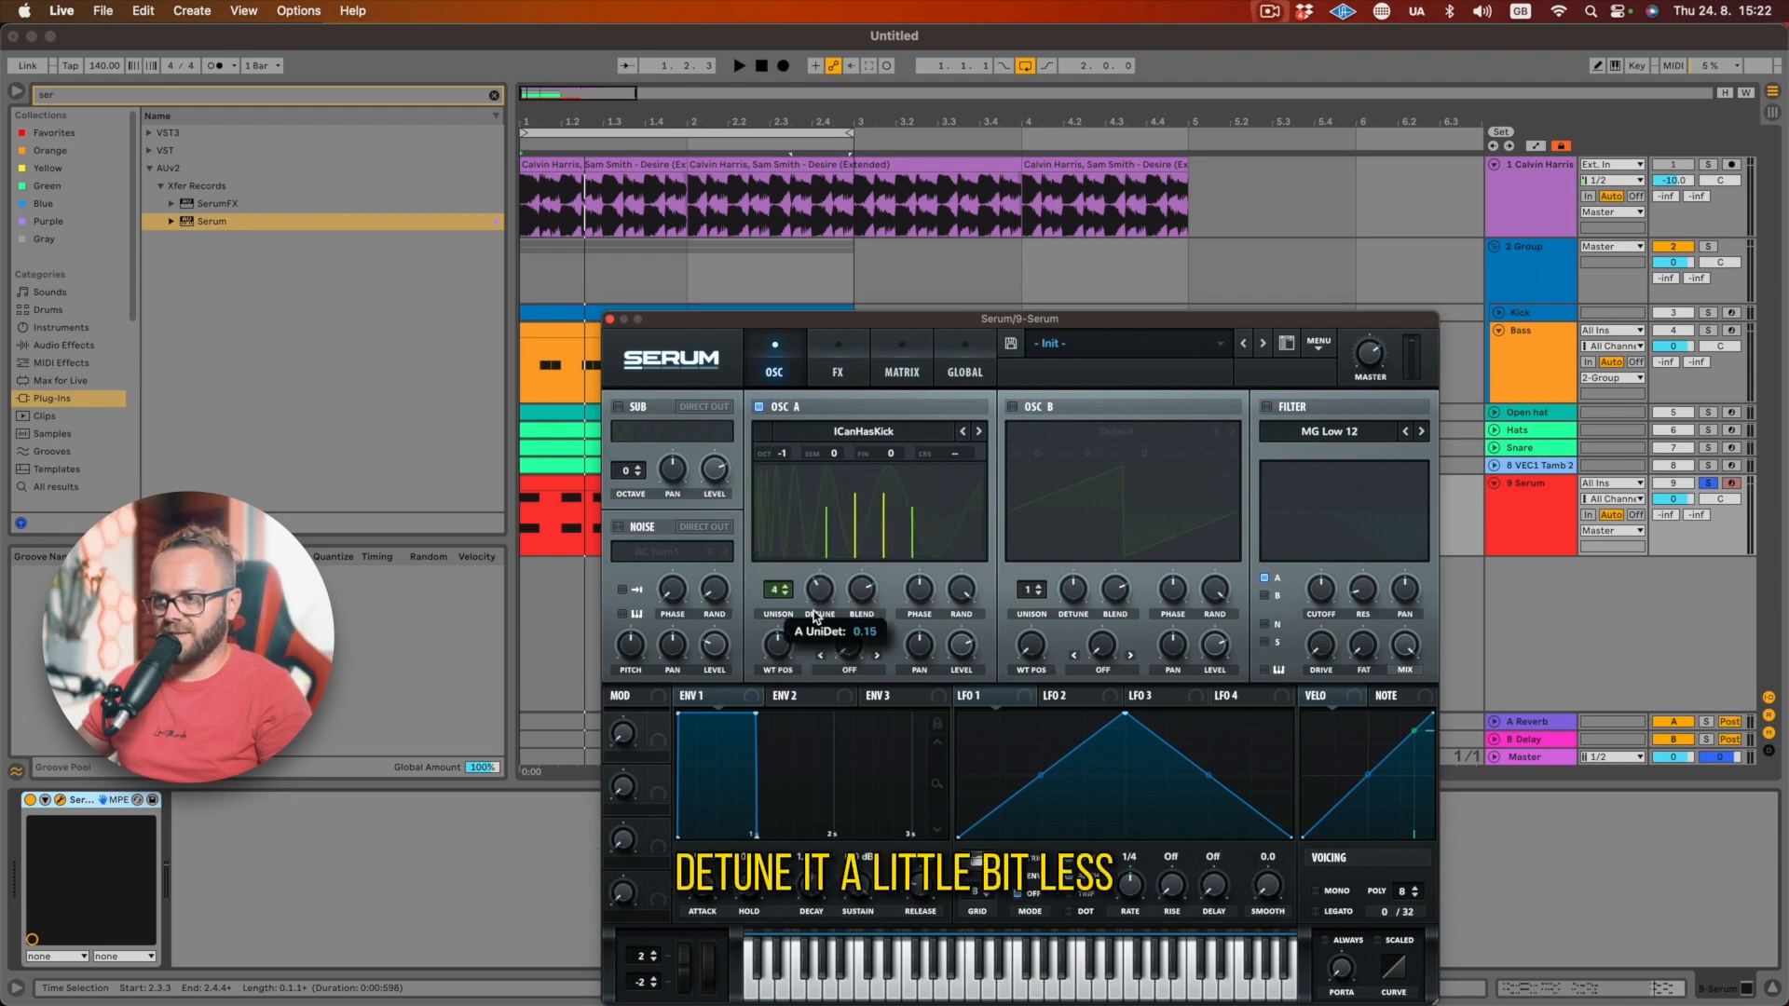
key(space)
drag(820, 590, 820, 598)
- Enable Serum's filter as MG Low 24 and lower its cutoff
click(1266, 407)
key(space)
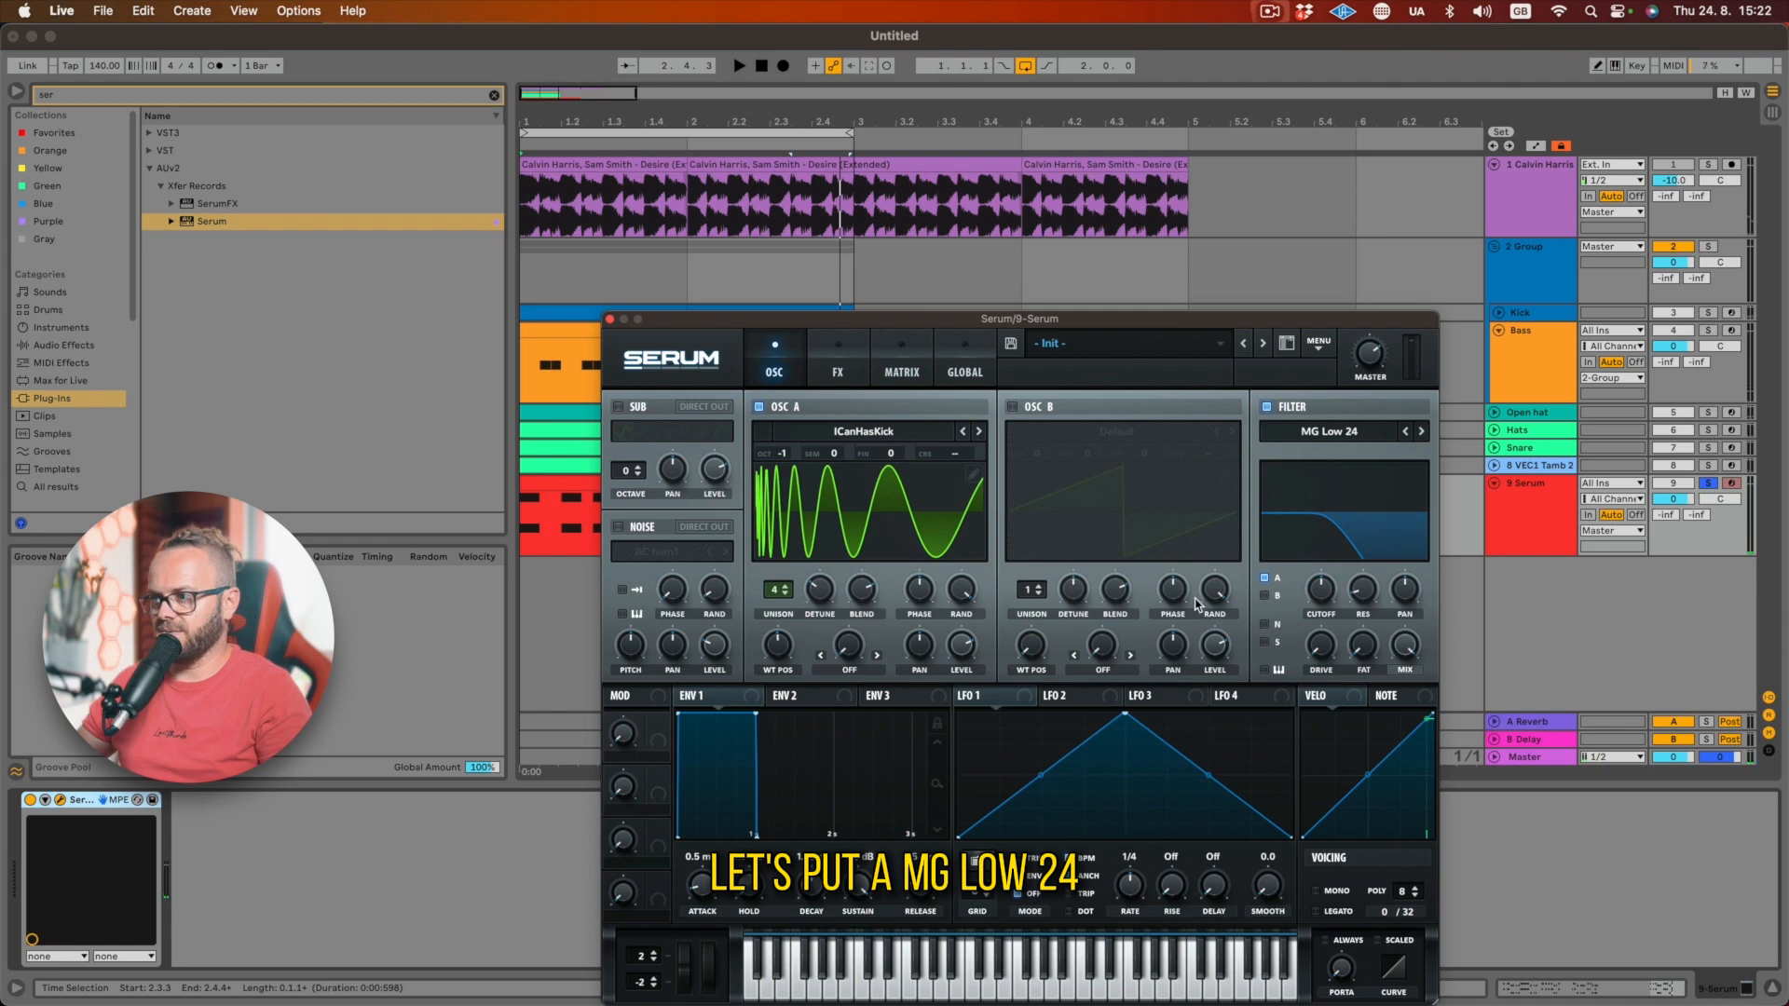
drag(1281, 631, 1320, 588)
- Modulate the filter cutoff with Envelope 2, using a 940 ms decay, 0% sustain and 199 ms release
drag(858, 880, 820, 890)
key(space)
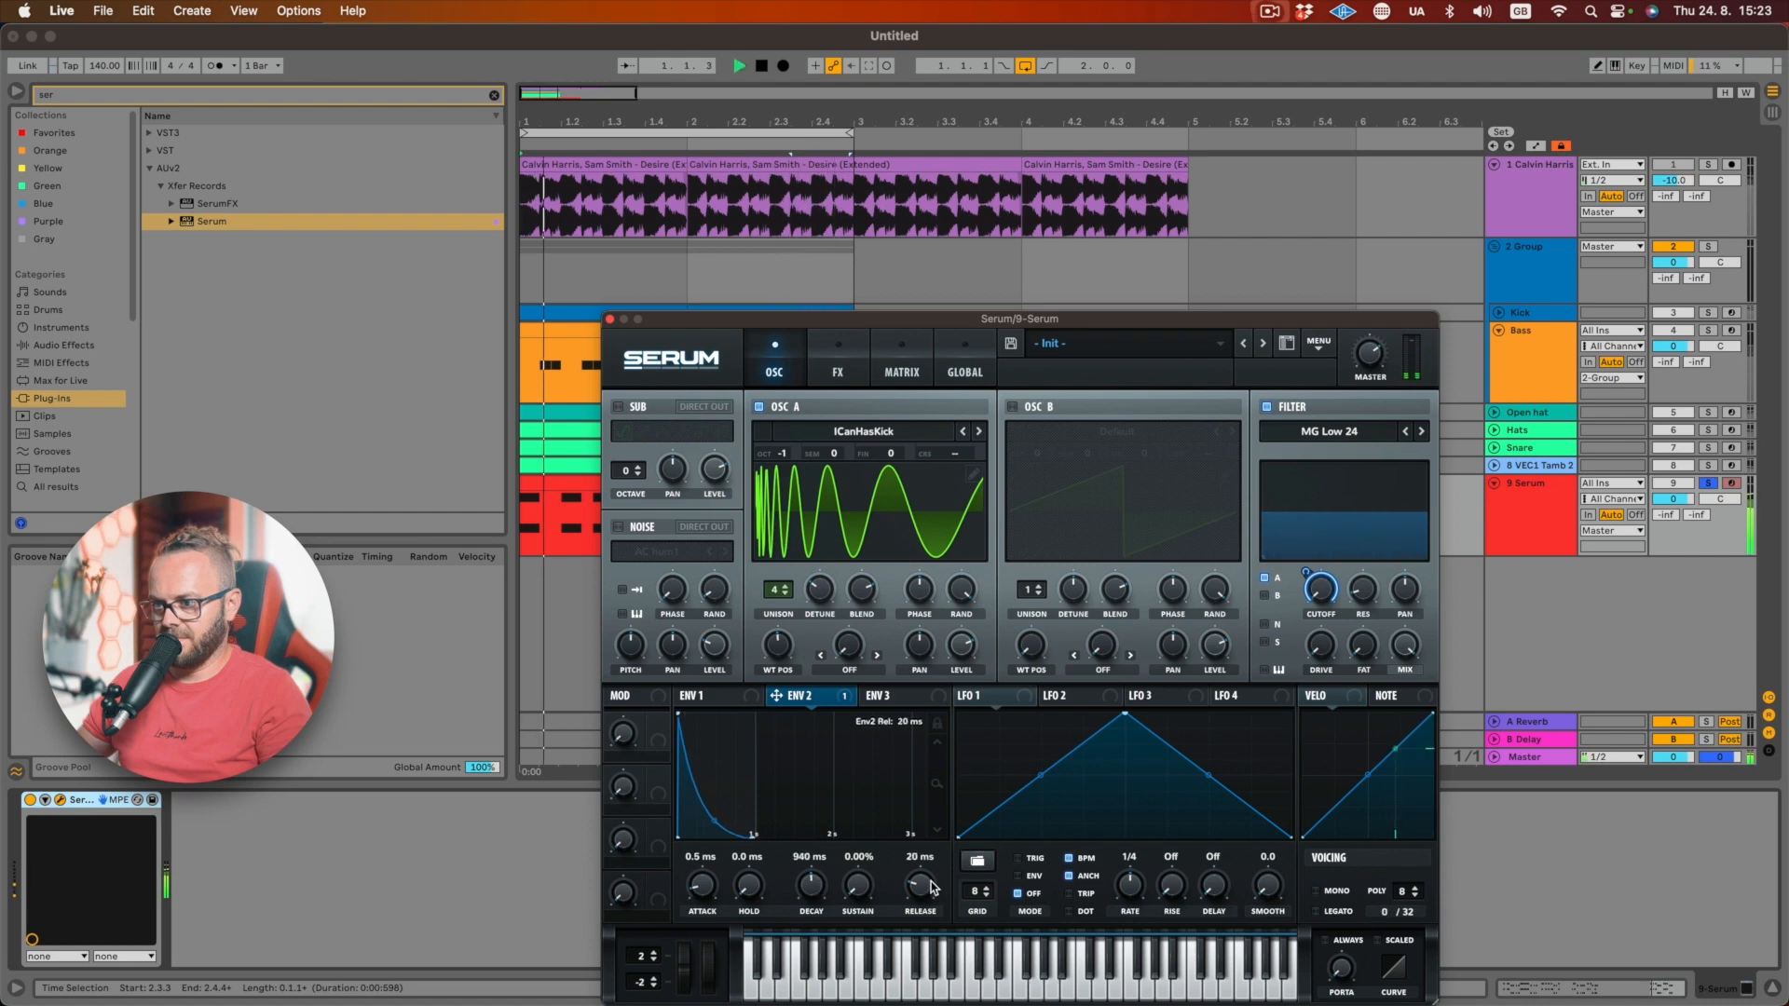
drag(932, 888, 935, 880)
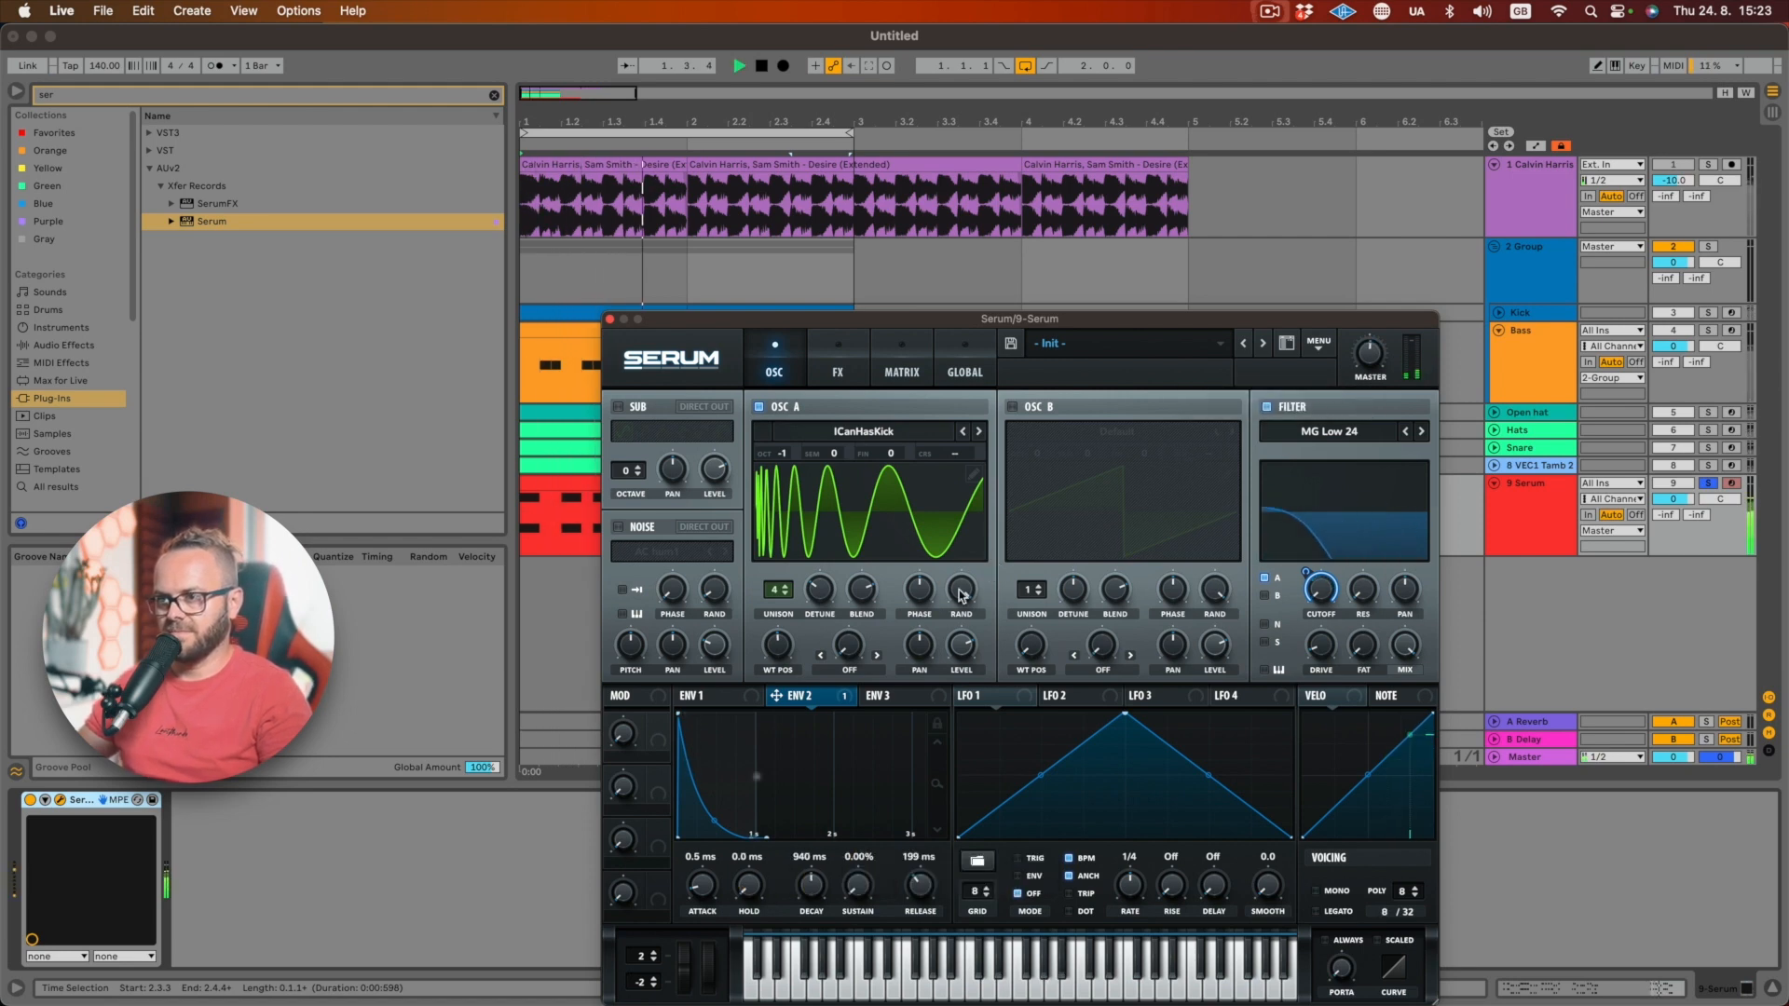
key(space)
- Add a delay in Serum's effects and adjust its mix and feedback during playback
click(863, 358)
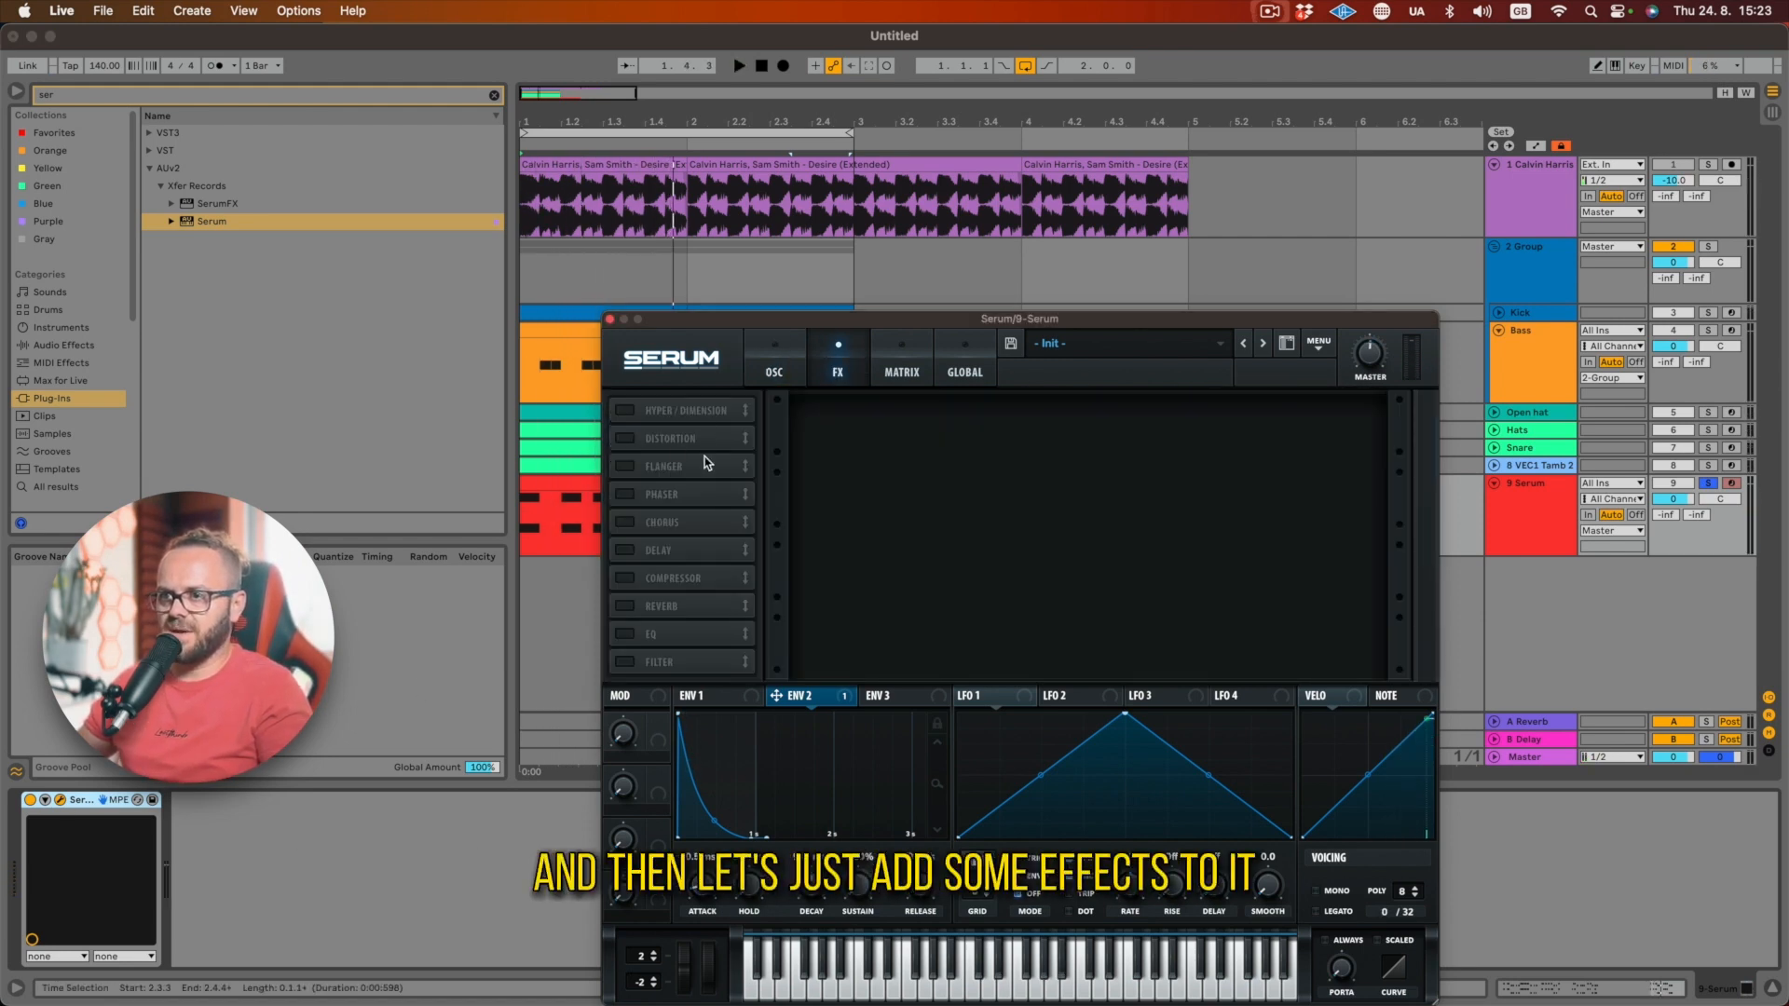
click(624, 549)
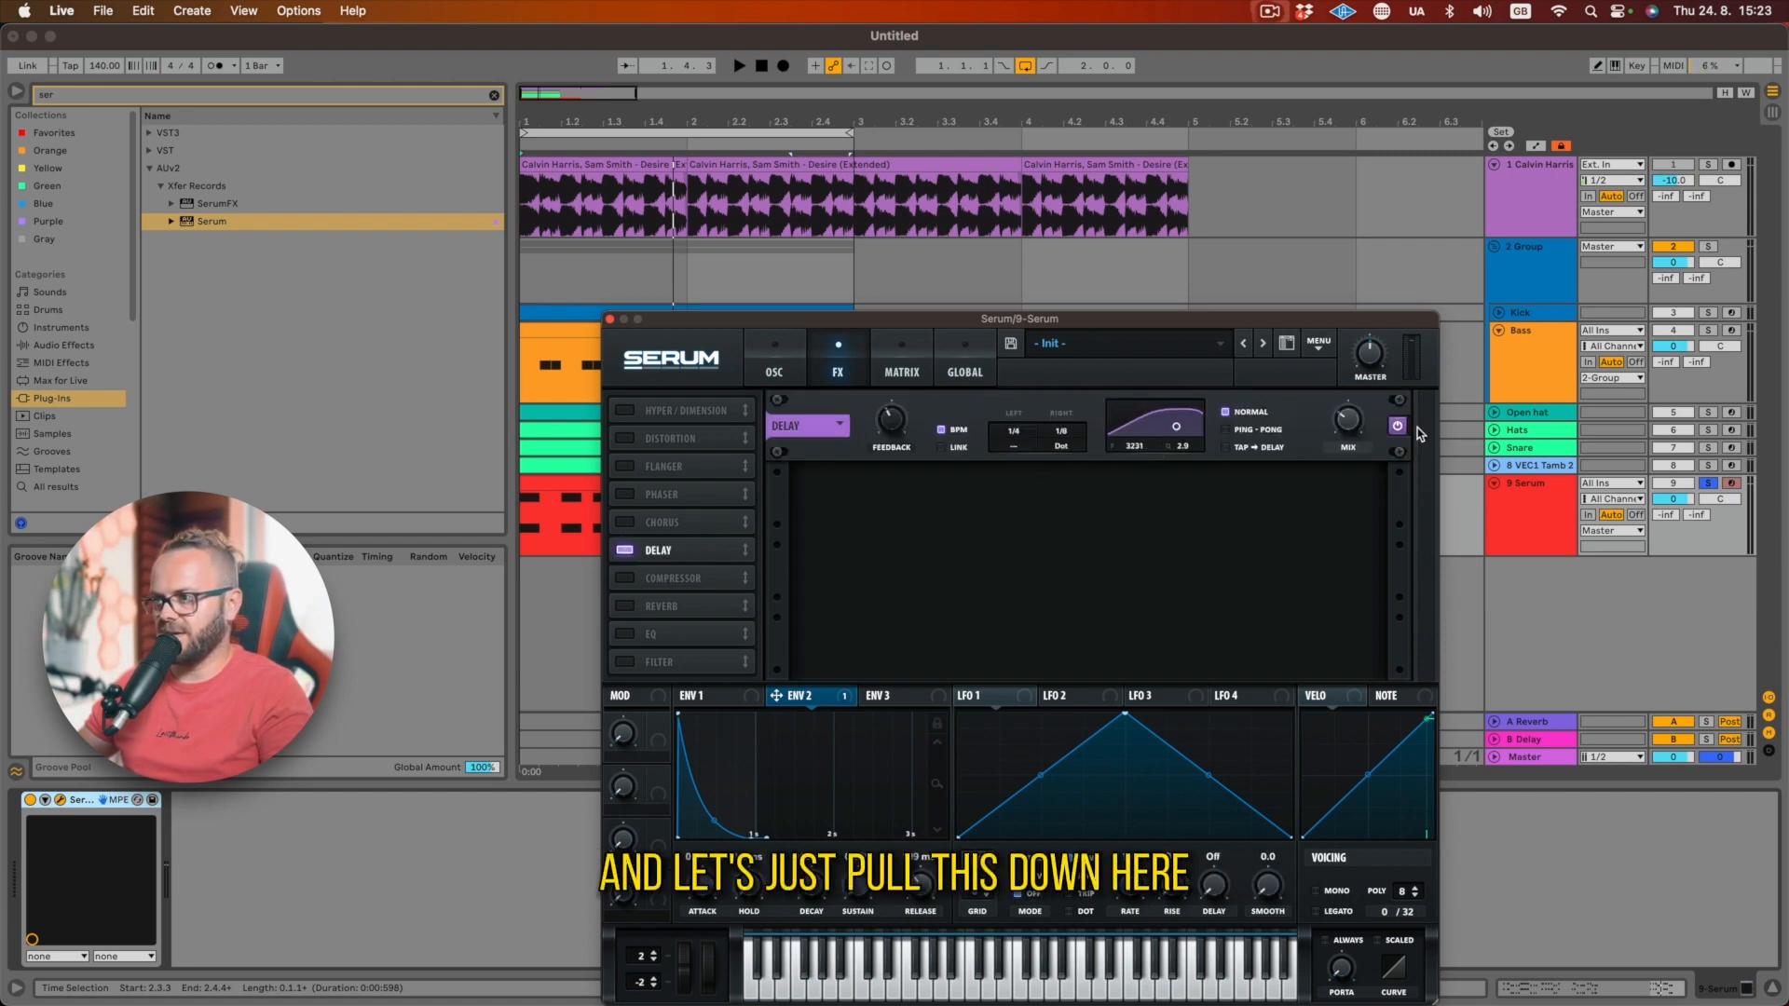
key(space)
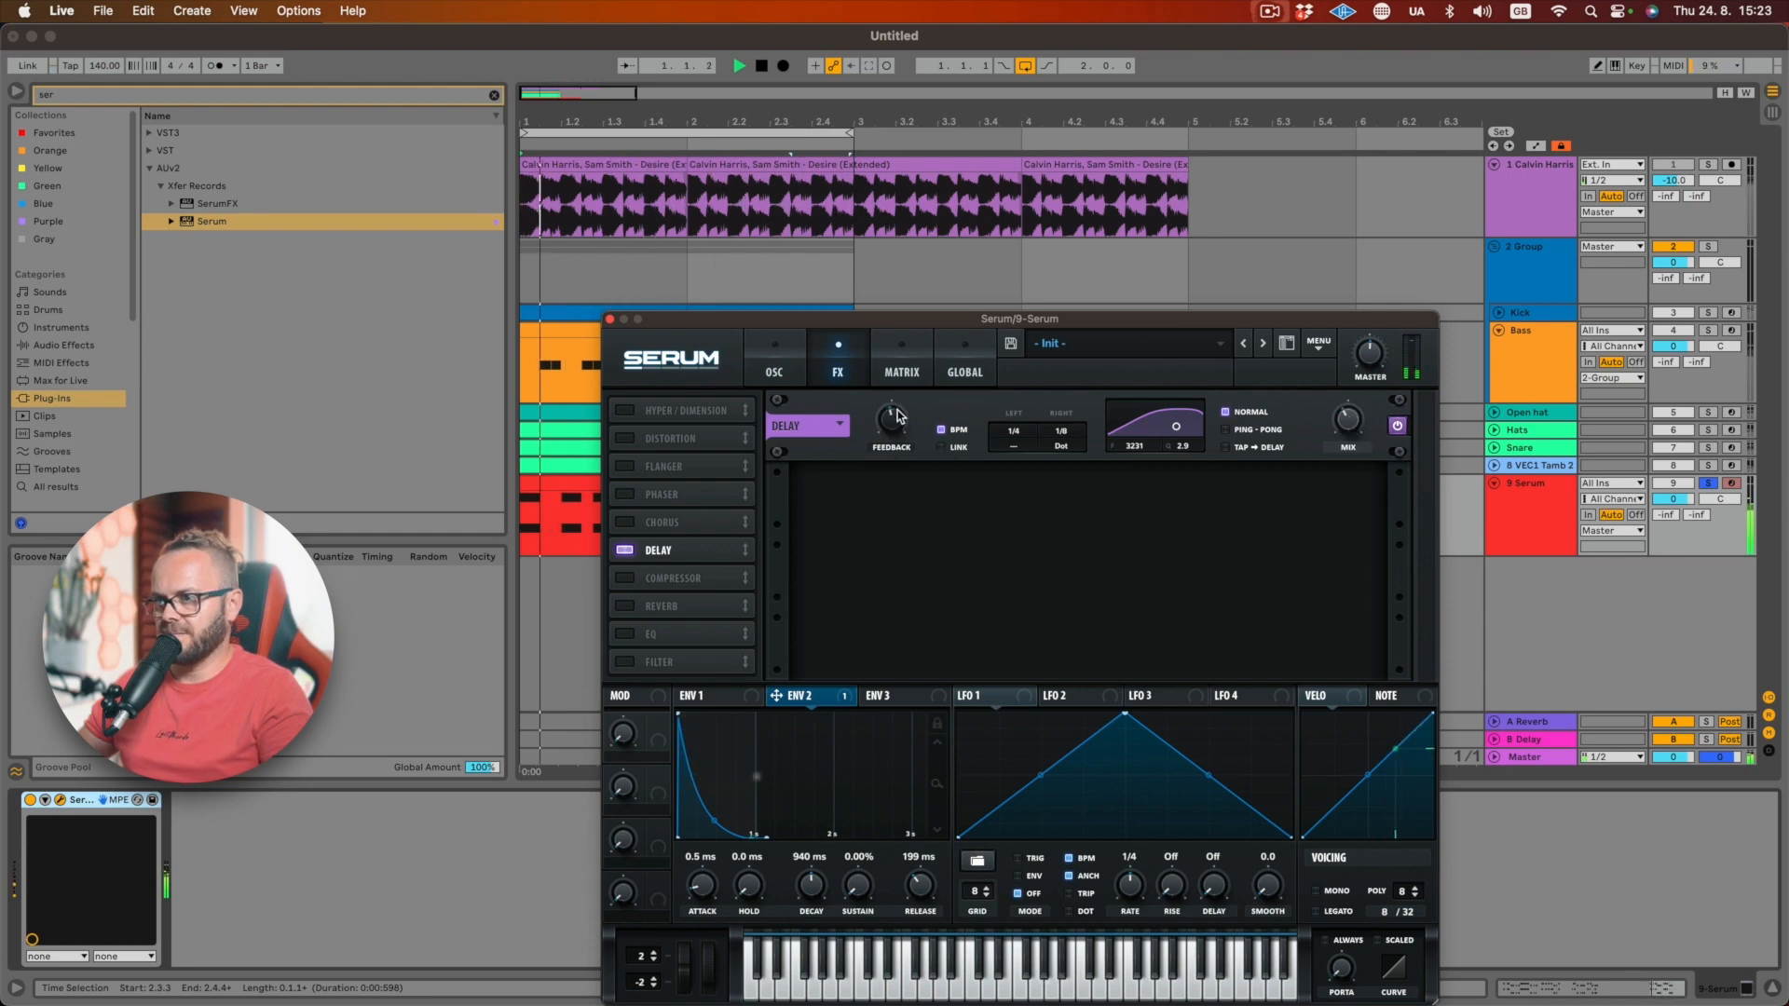
- Add a Hall reverb in Serum's effects and adjust its low cut, high cut, mix and decay
click(624, 607)
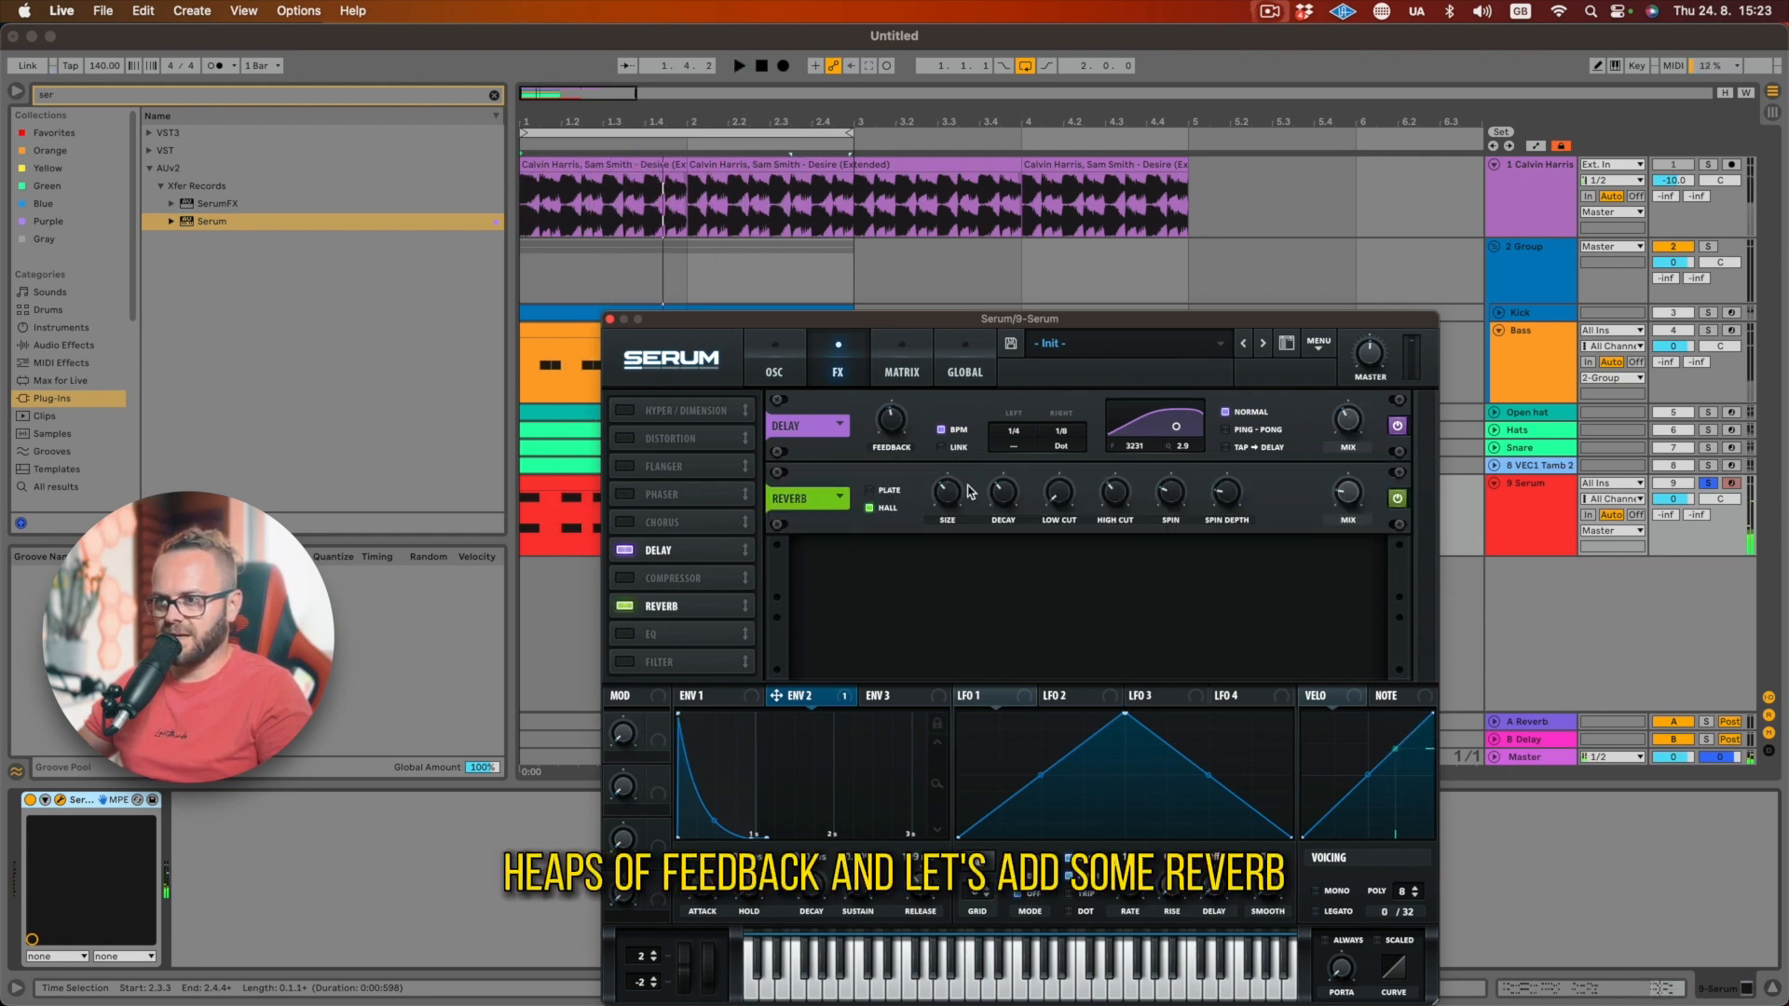
drag(1059, 504, 1112, 508)
drag(1350, 504, 1363, 491)
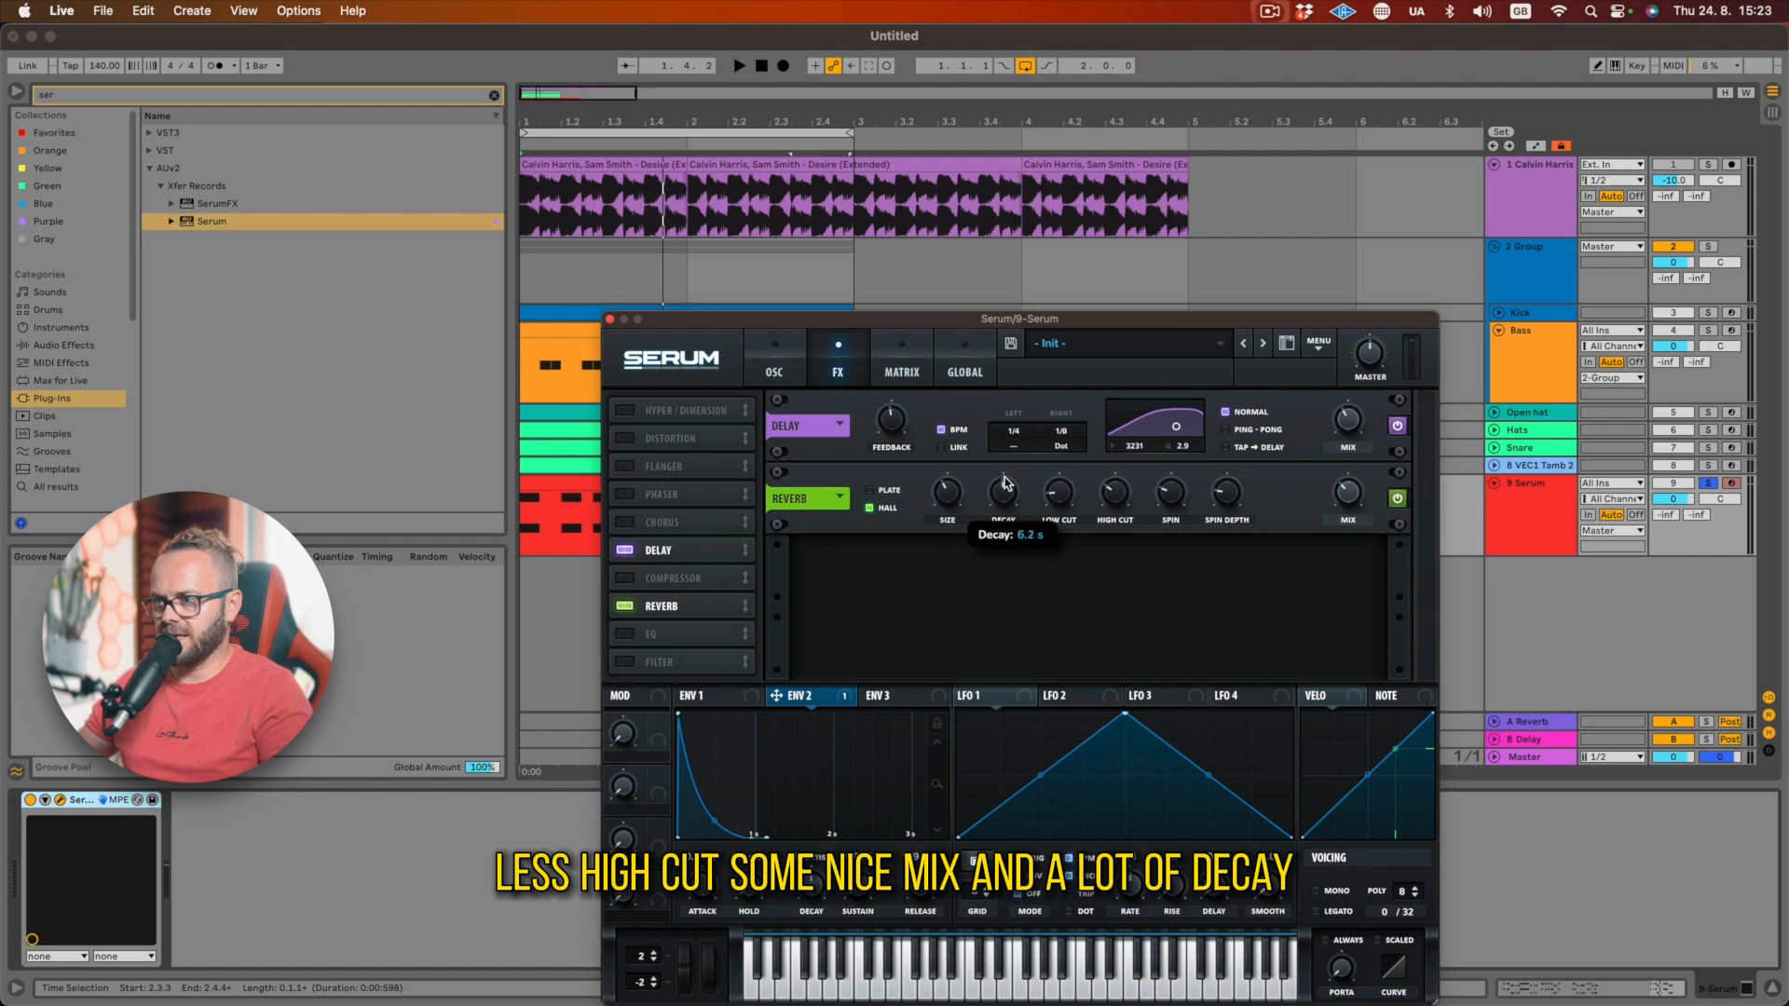
key(space)
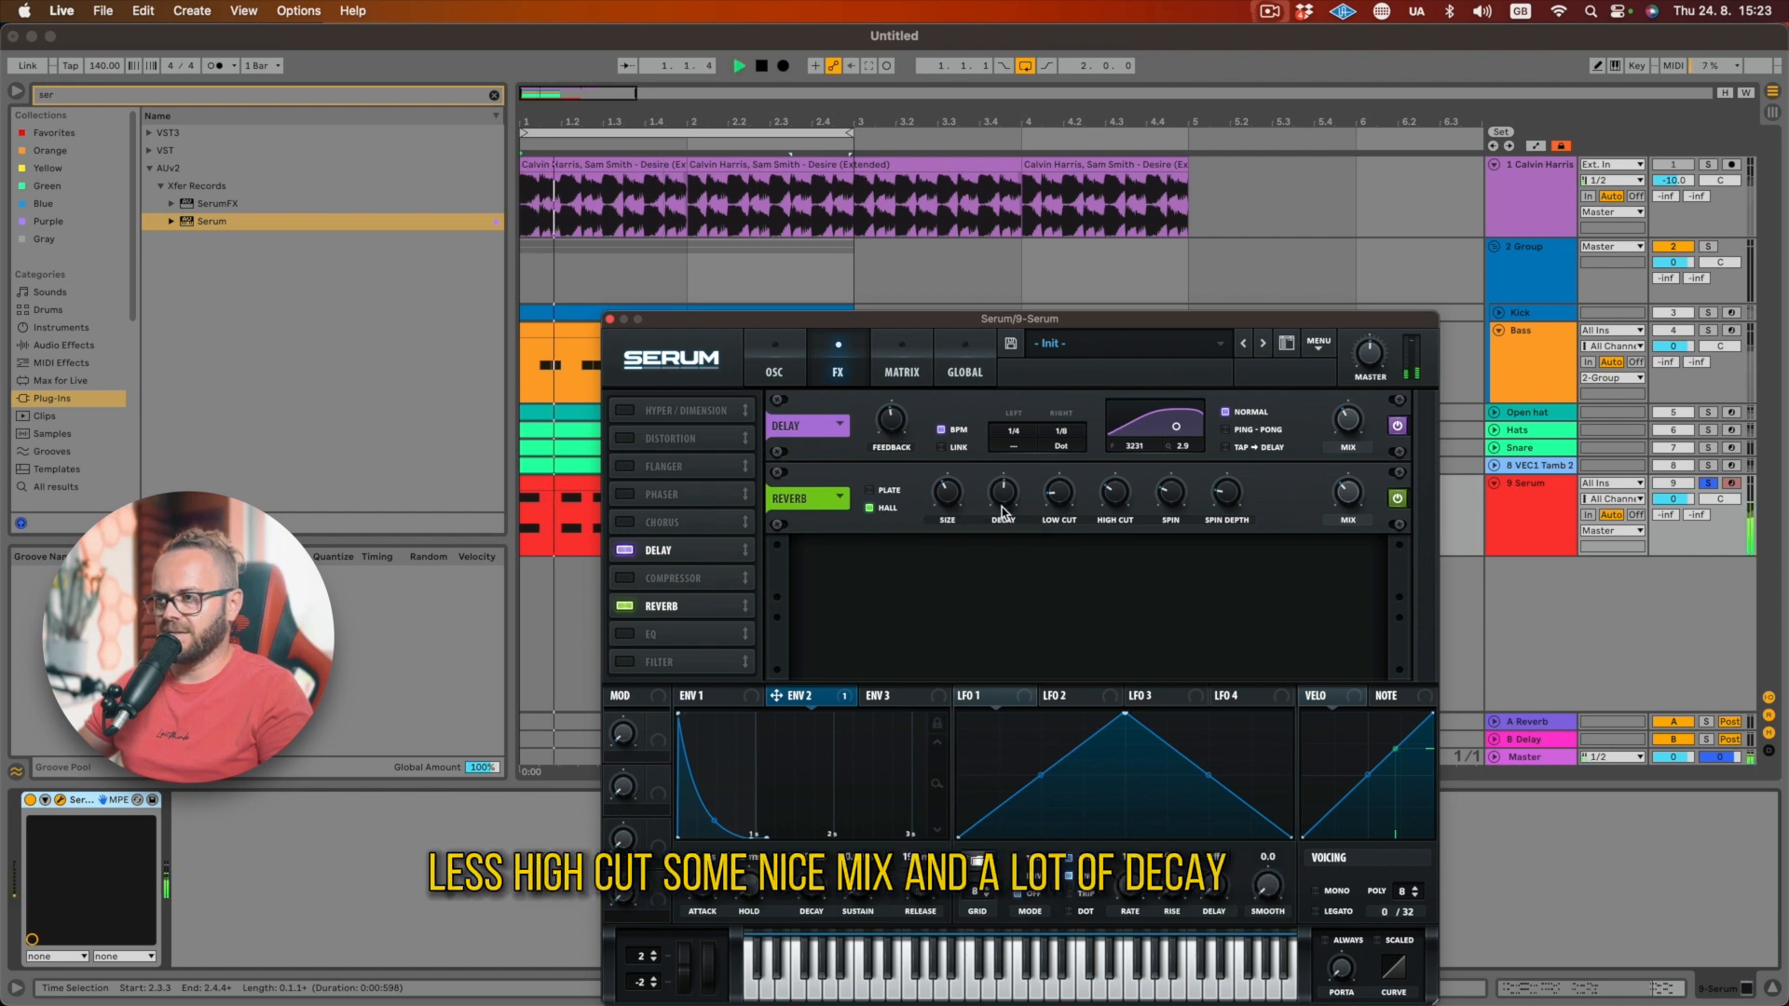
drag(1001, 504, 999, 510)
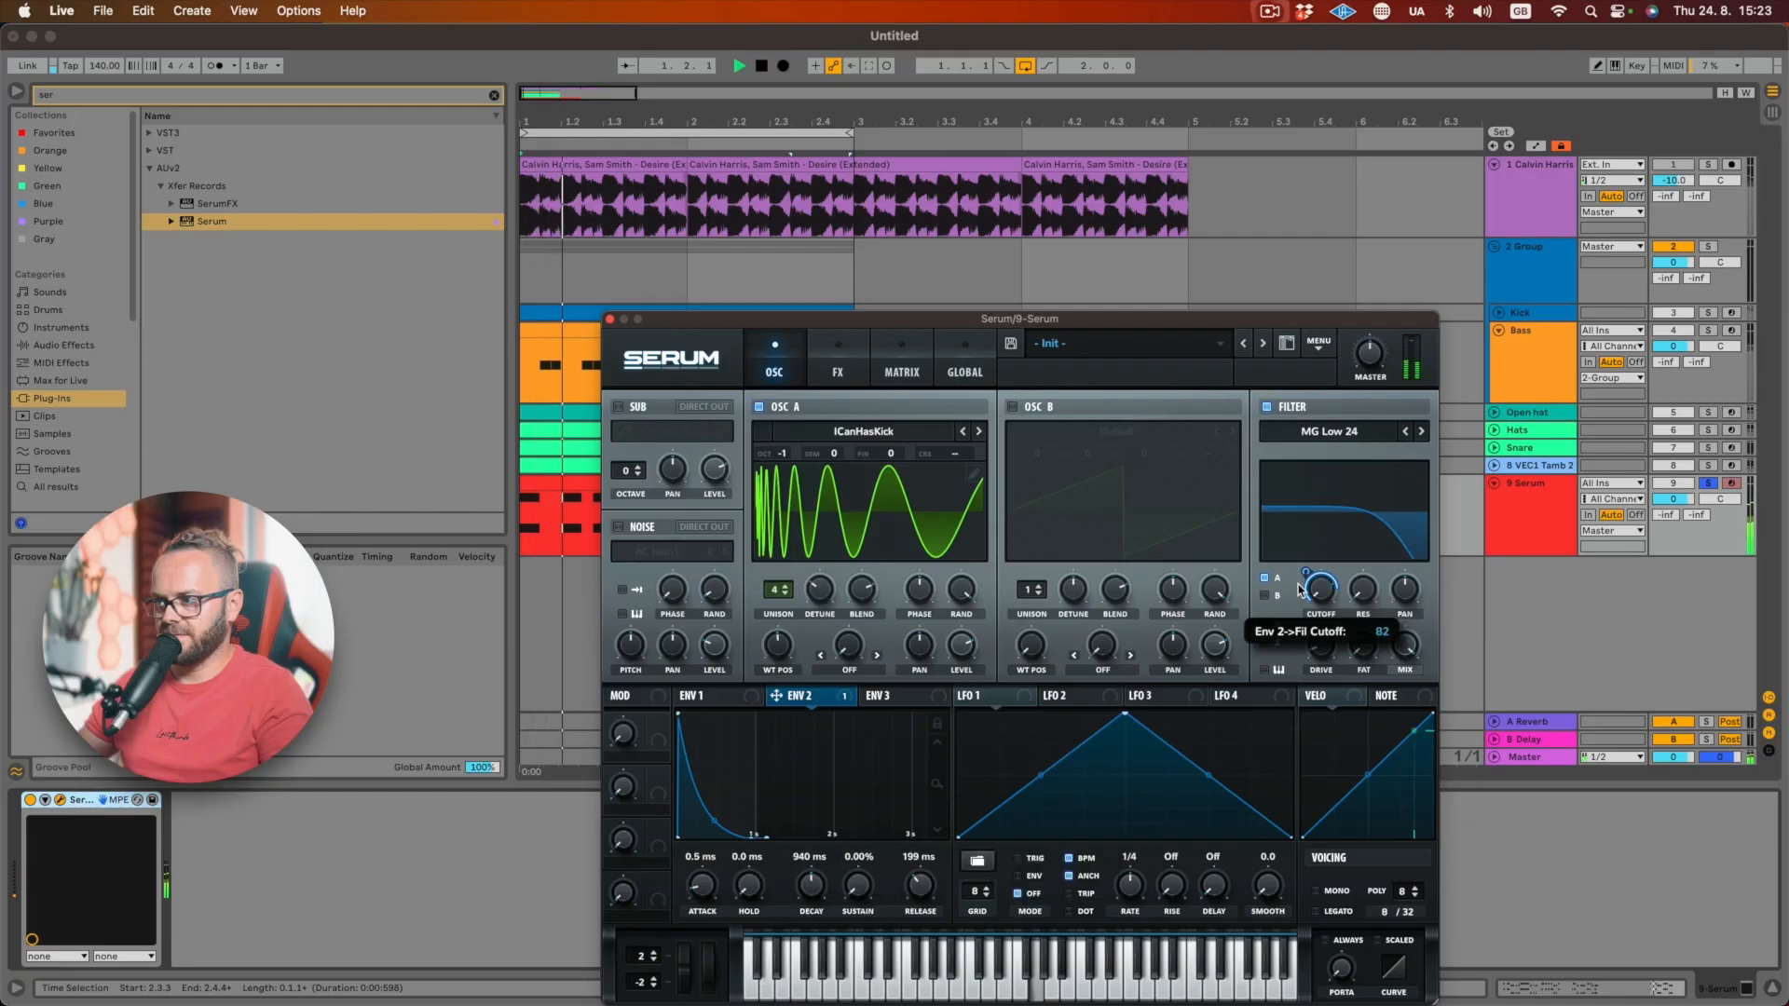
- Adjust the amount of Envelope 2 modulation on the filter cutoff and raise Serum's master level
drag(1300, 589, 1301, 580)
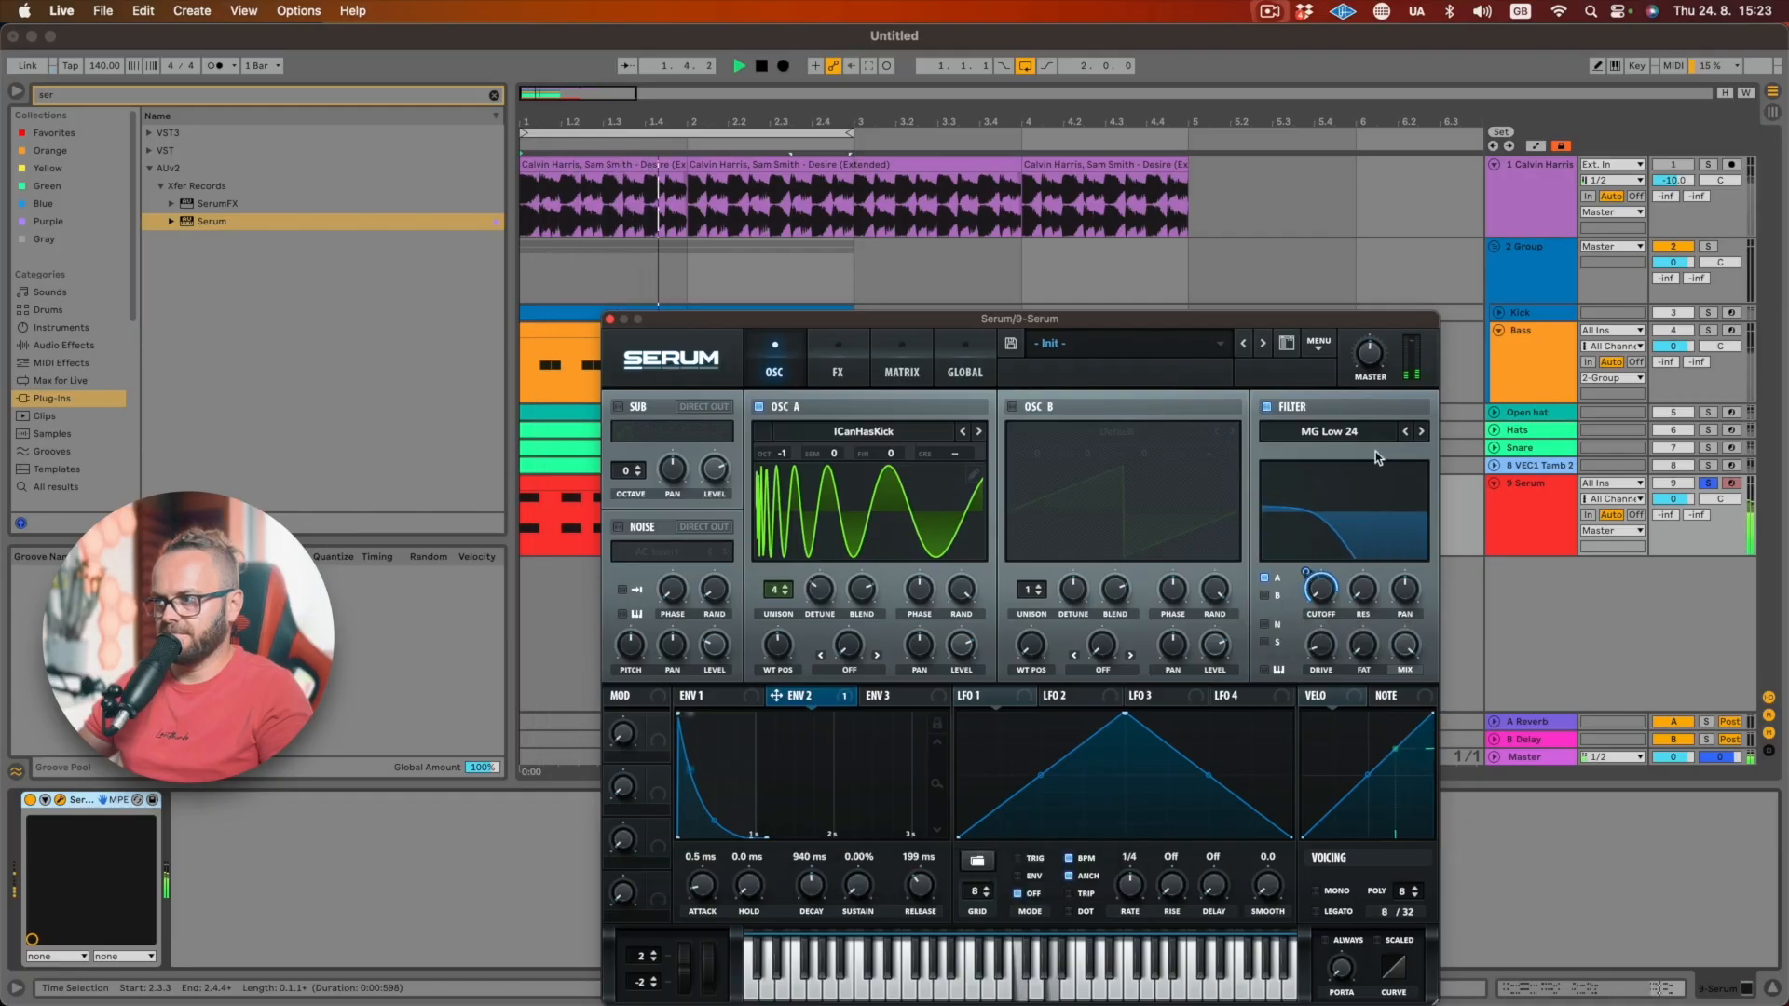
drag(1378, 362, 1389, 351)
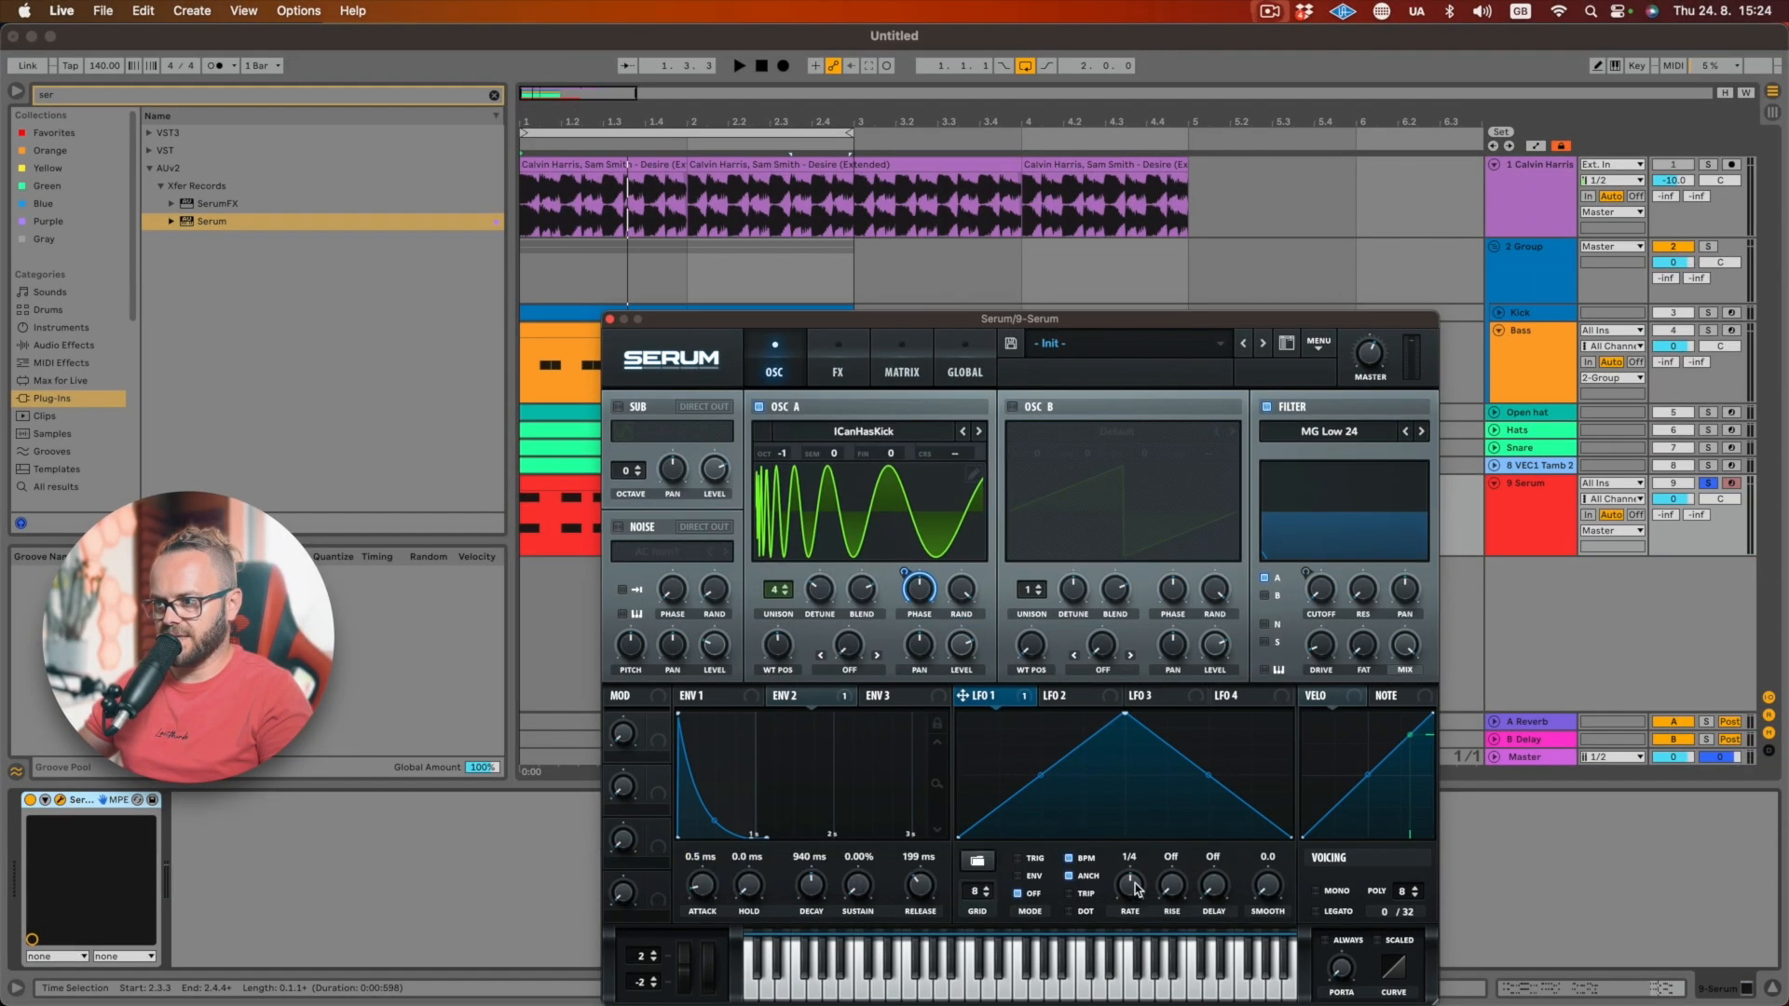
- Modulate oscillator A's phase with LFO 1 at a rate of 8 bar and audition the result
drag(1132, 896, 1114, 998)
key(space)
key(space)
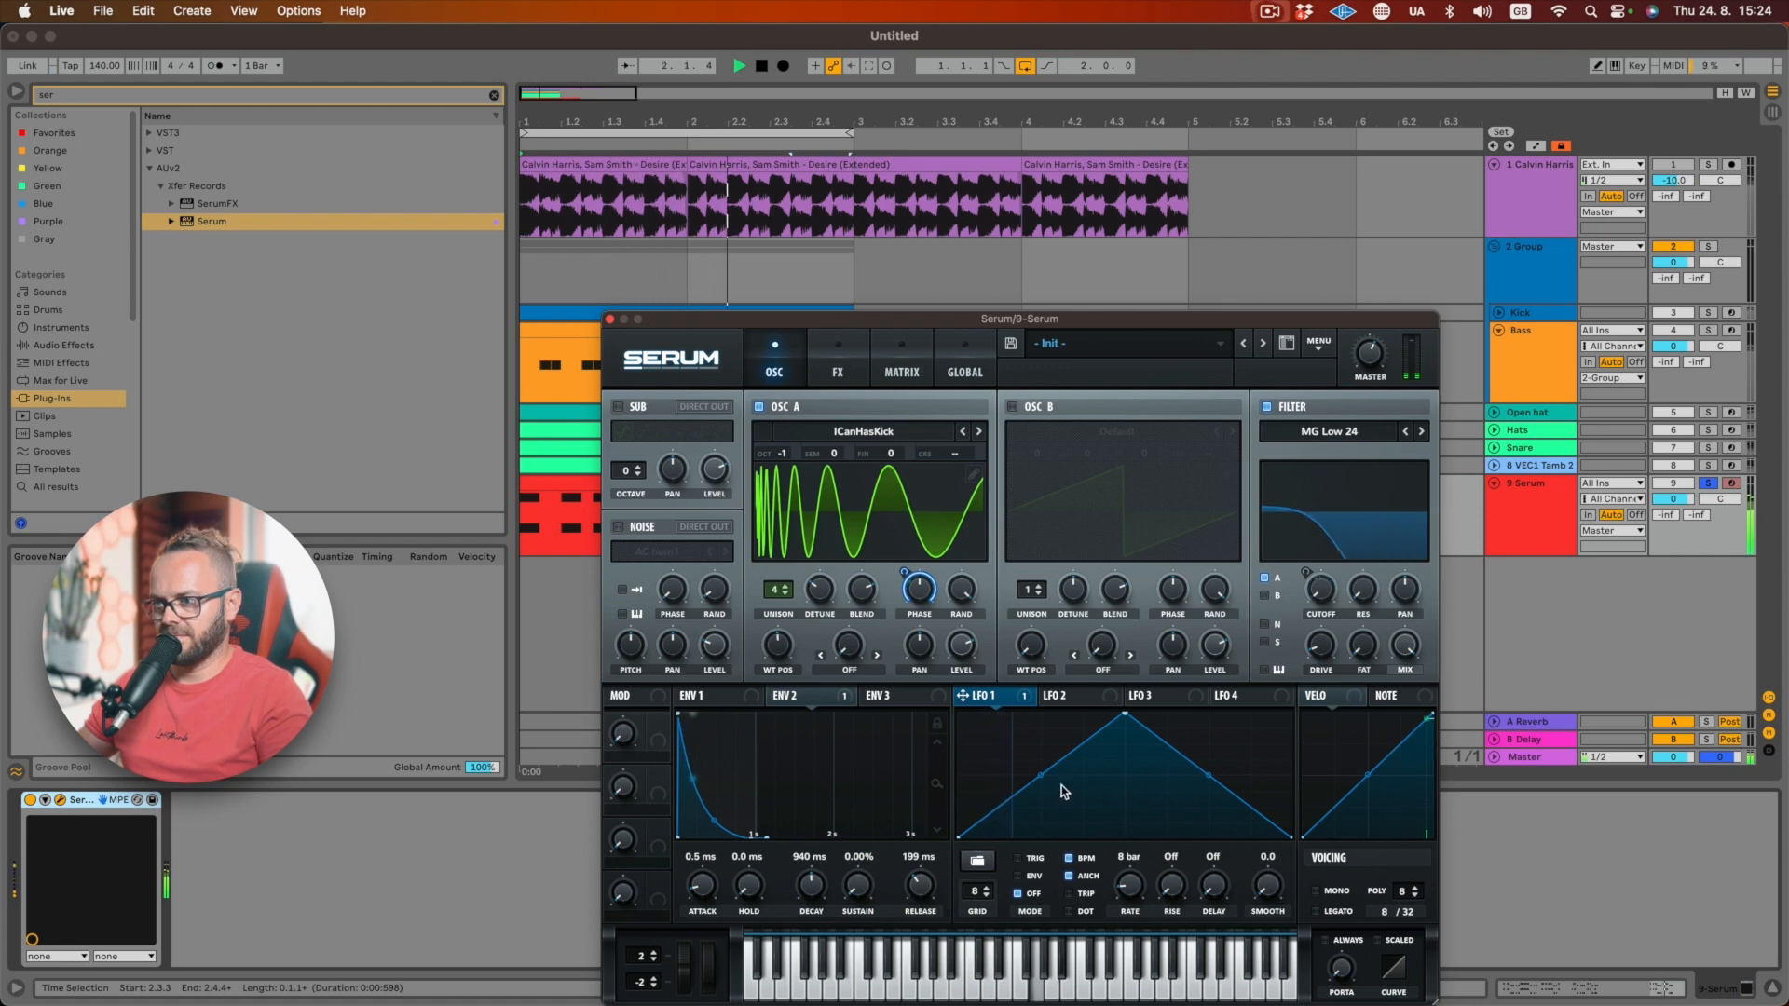
key(space)
- Enable oscillator B through the filter with 2 unison voices, reduced detune and octave -1
click(1012, 407)
click(1040, 585)
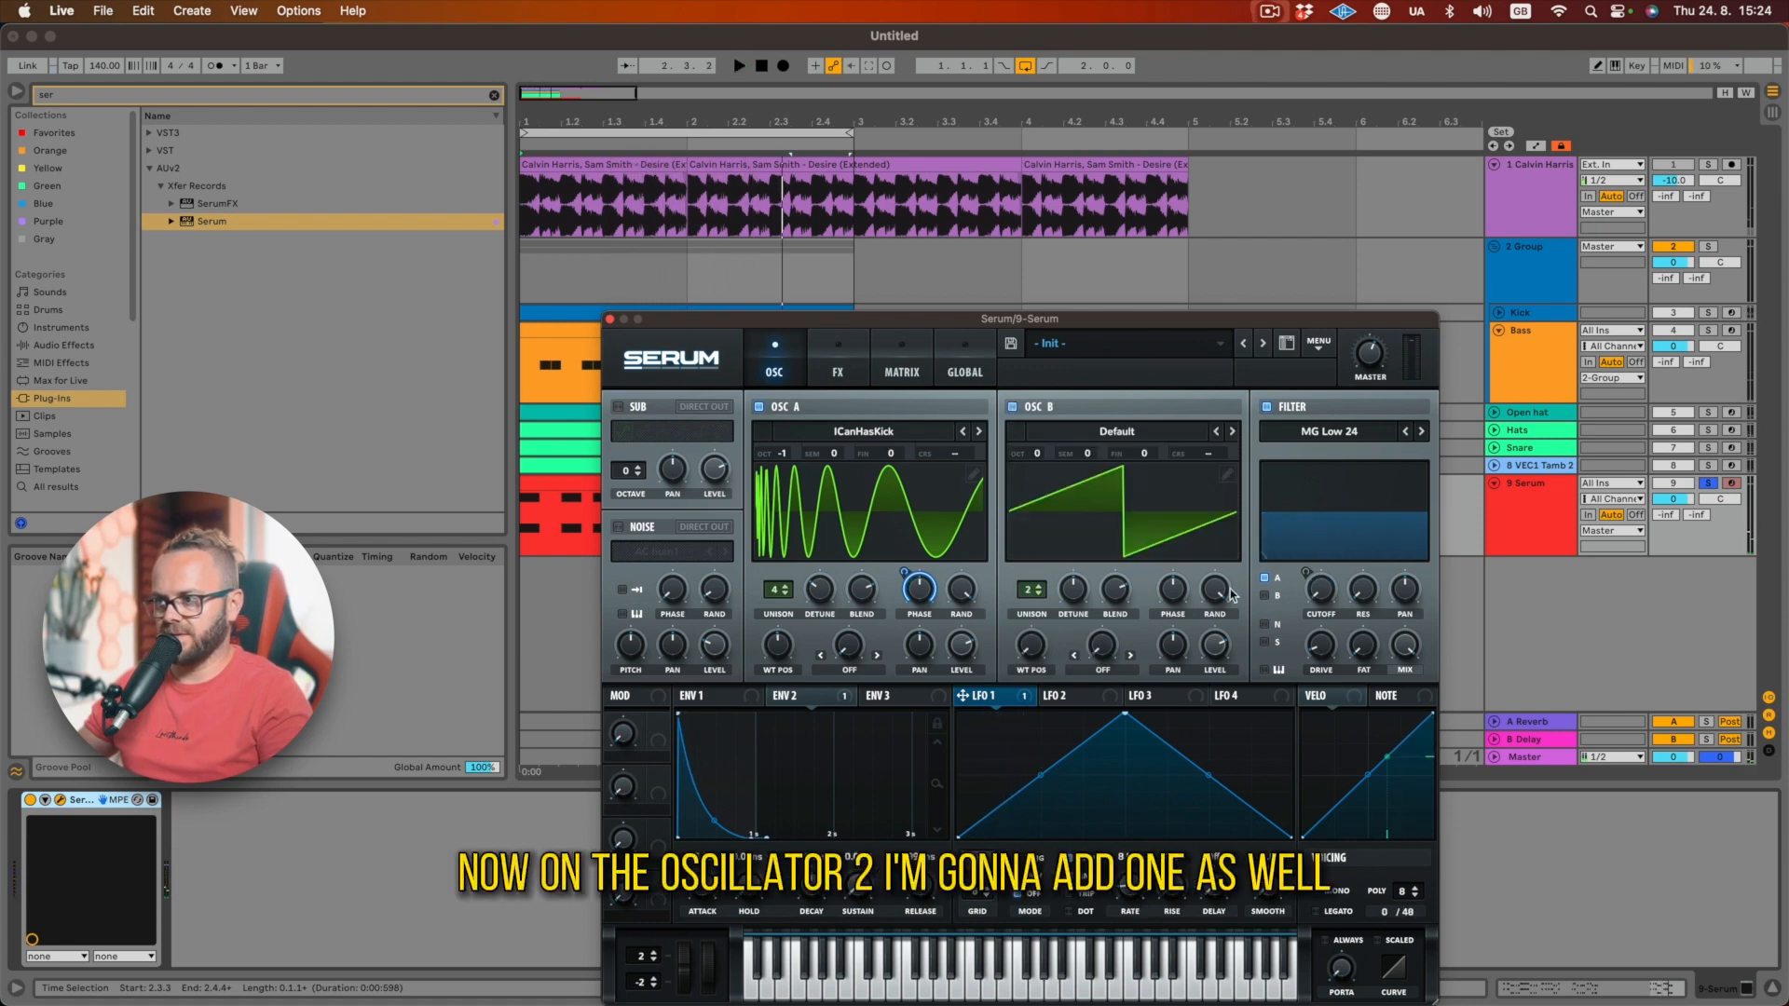
drag(1073, 600, 1071, 622)
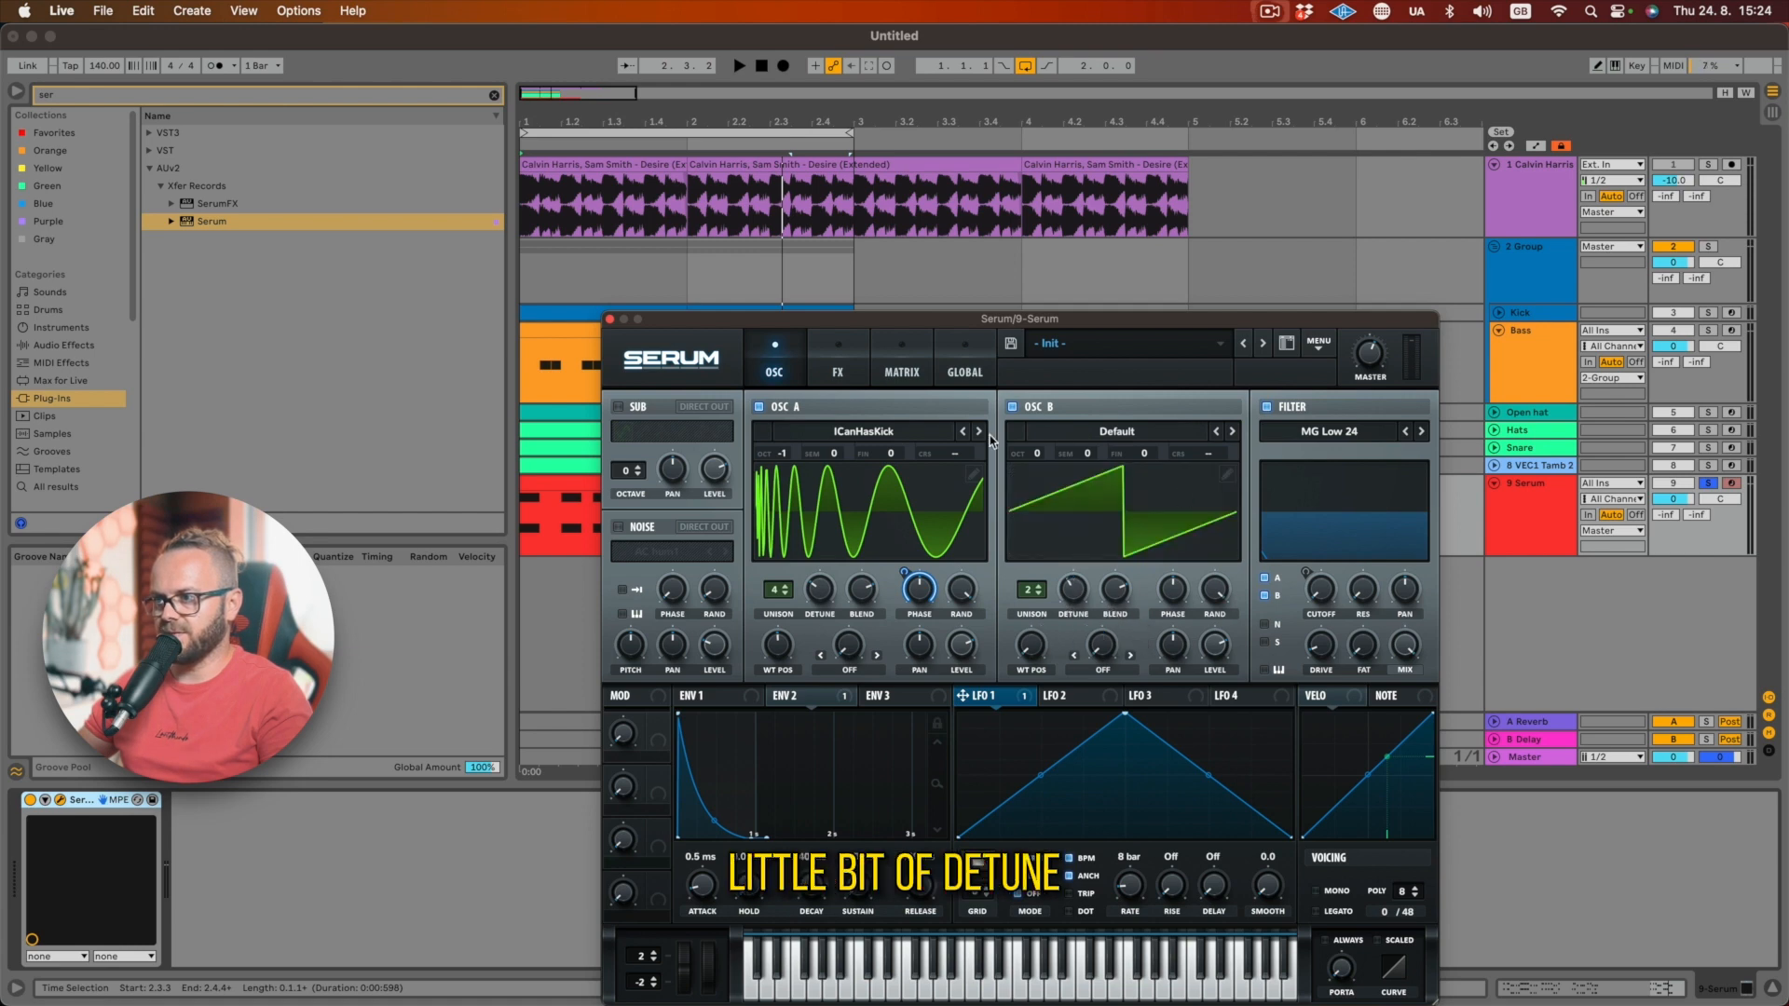
drag(1023, 457, 1029, 527)
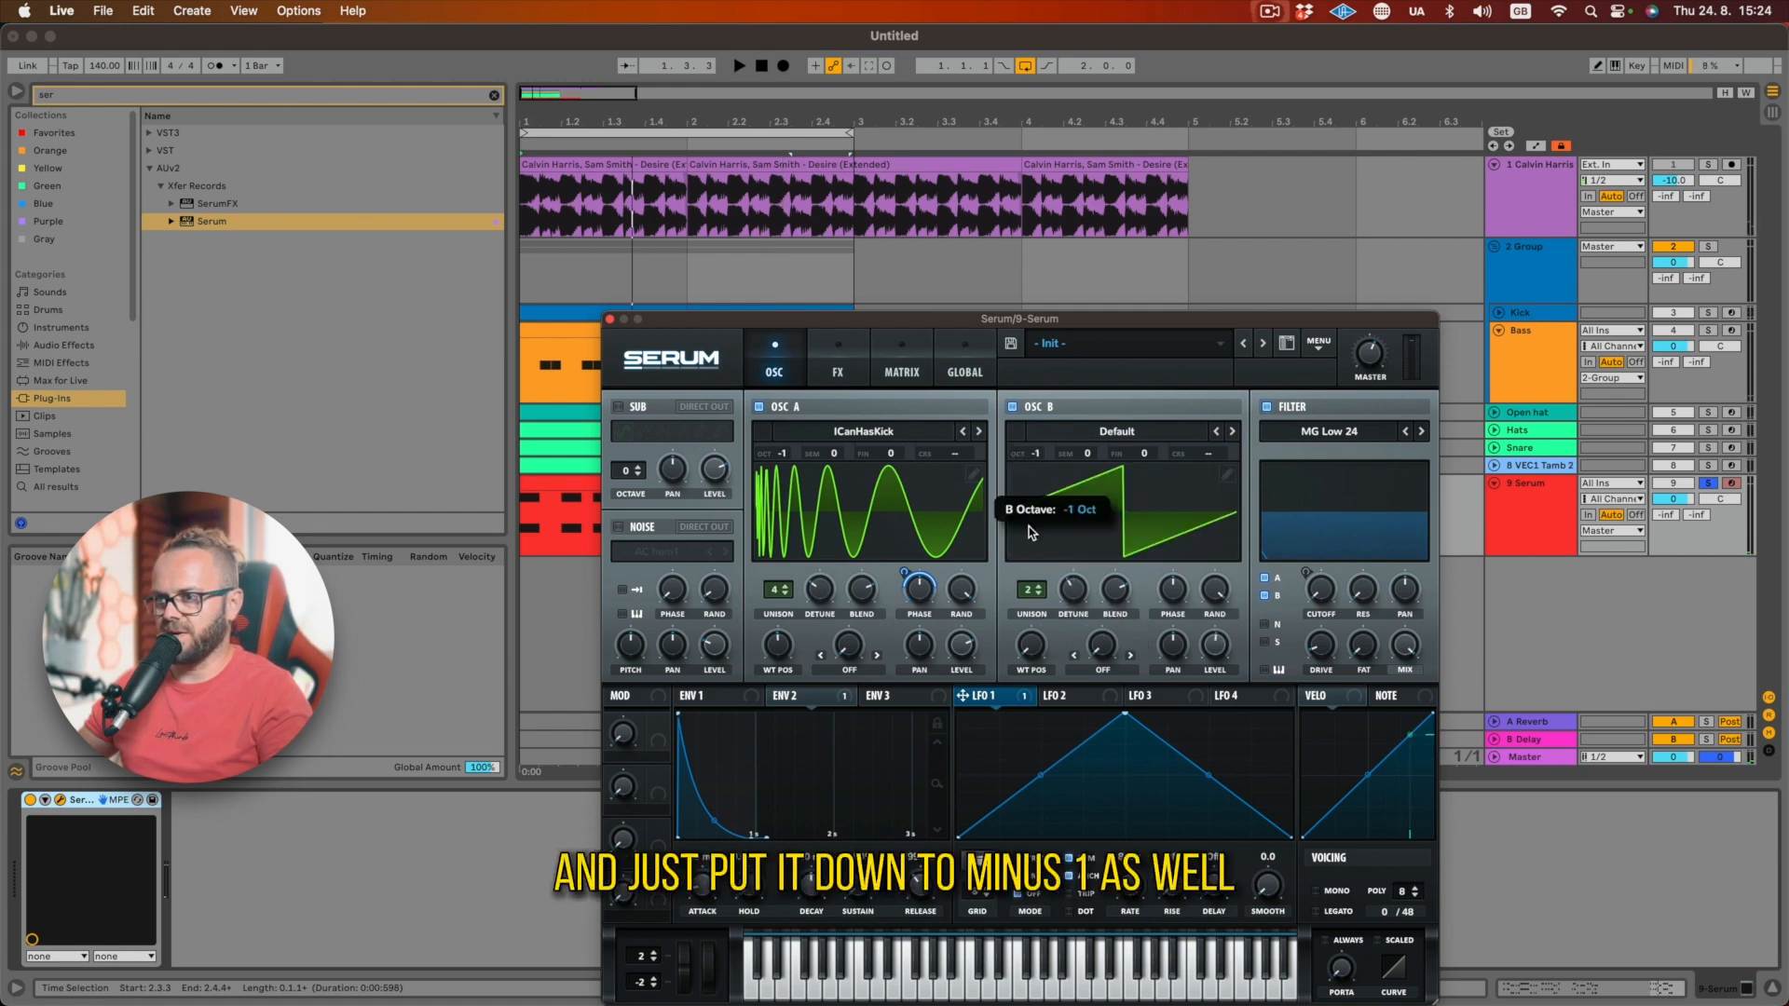
key(space)
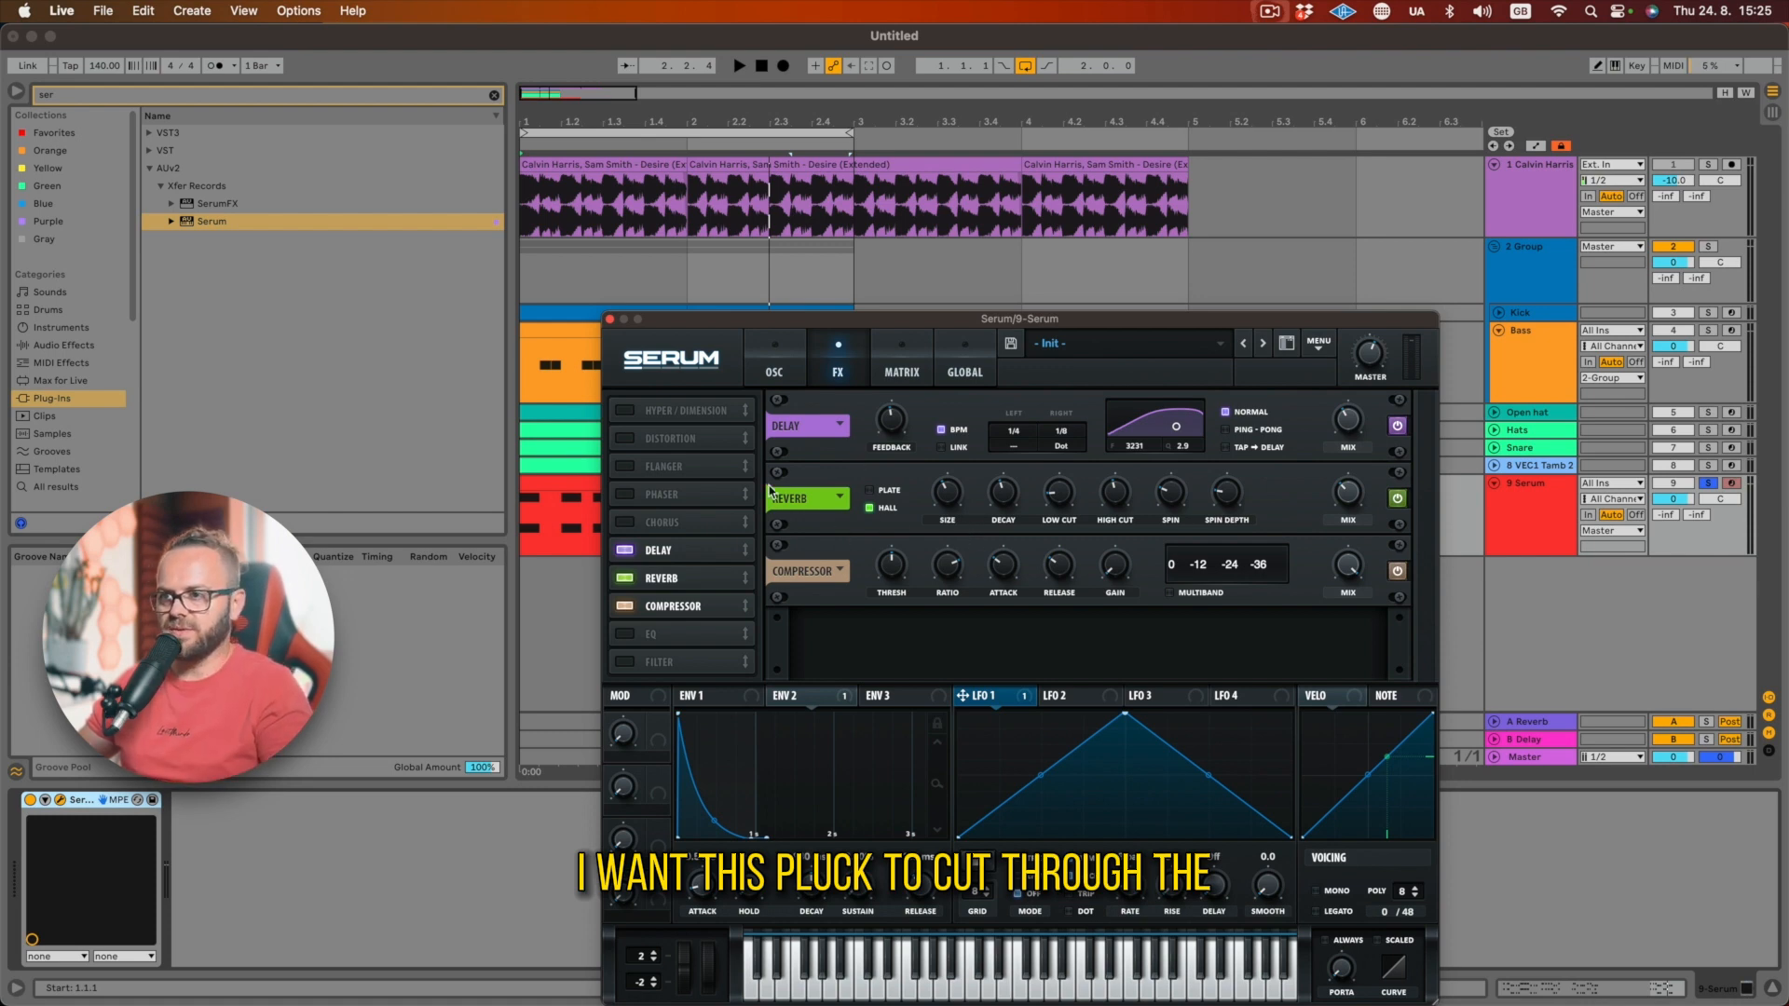
- Set the added Serum compressor's threshold to -15.6 dB, lower its ratio and shorten its release to 19.3 ms
mouse_move(889, 575)
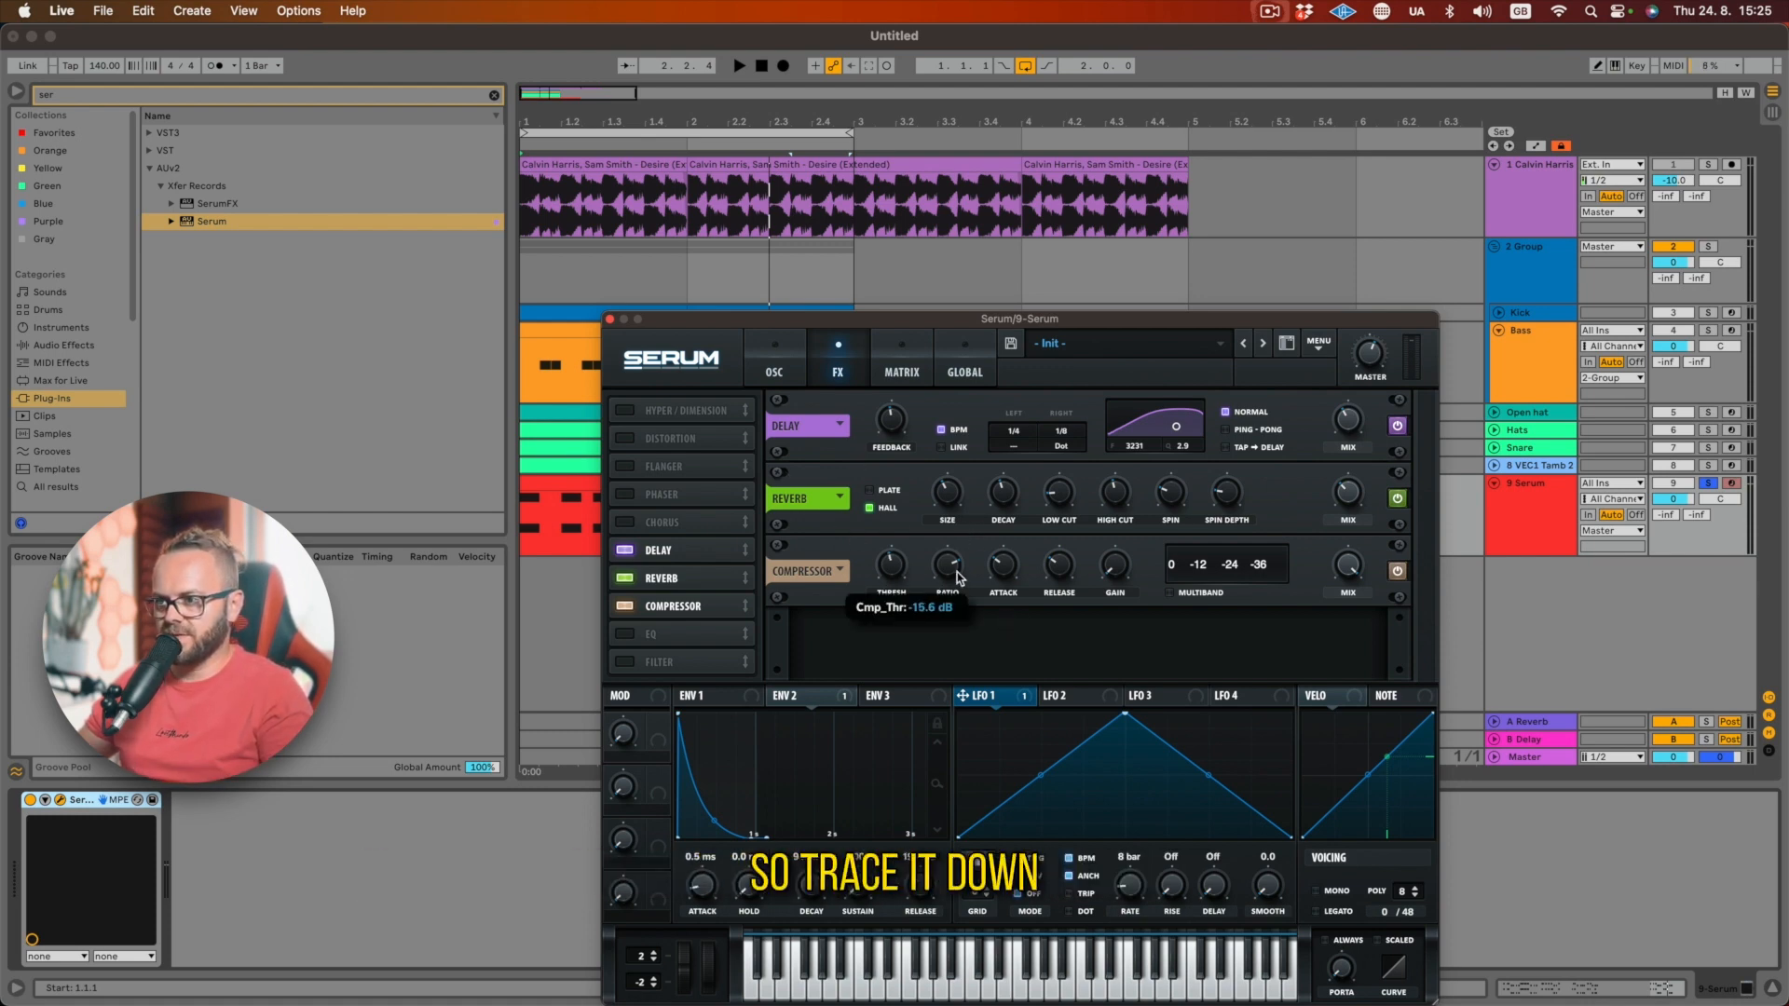
drag(960, 575, 955, 582)
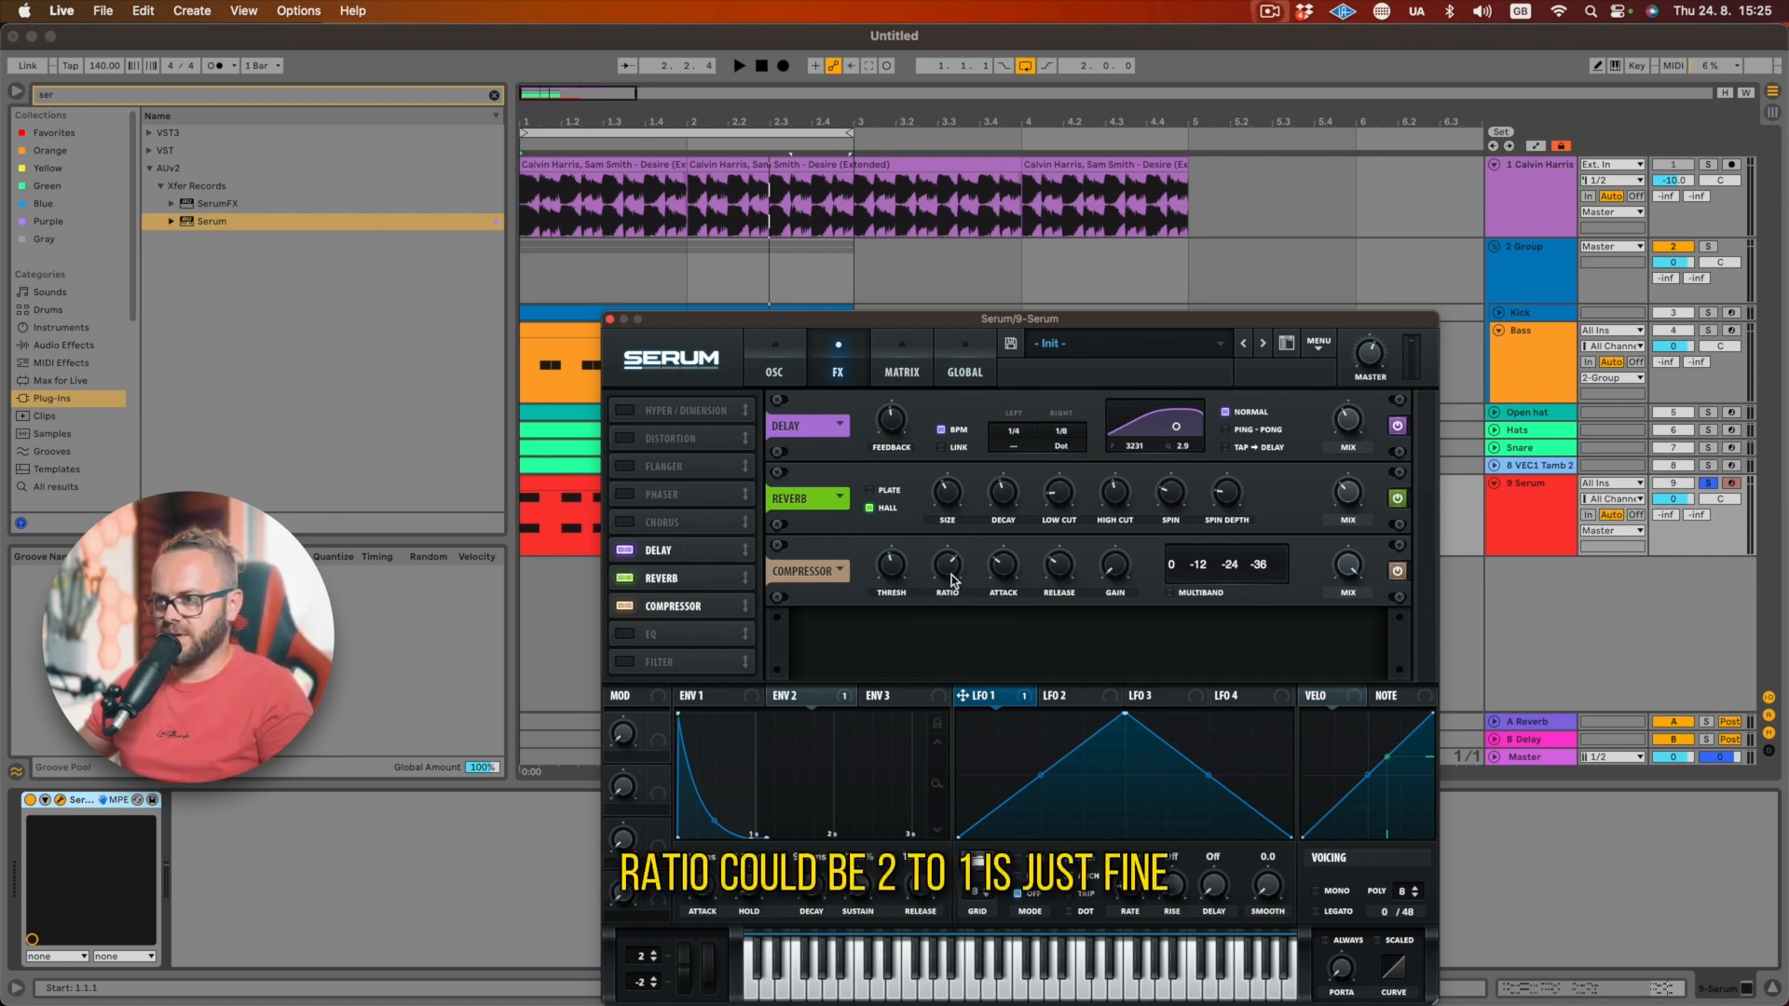
mouse_move(1054, 585)
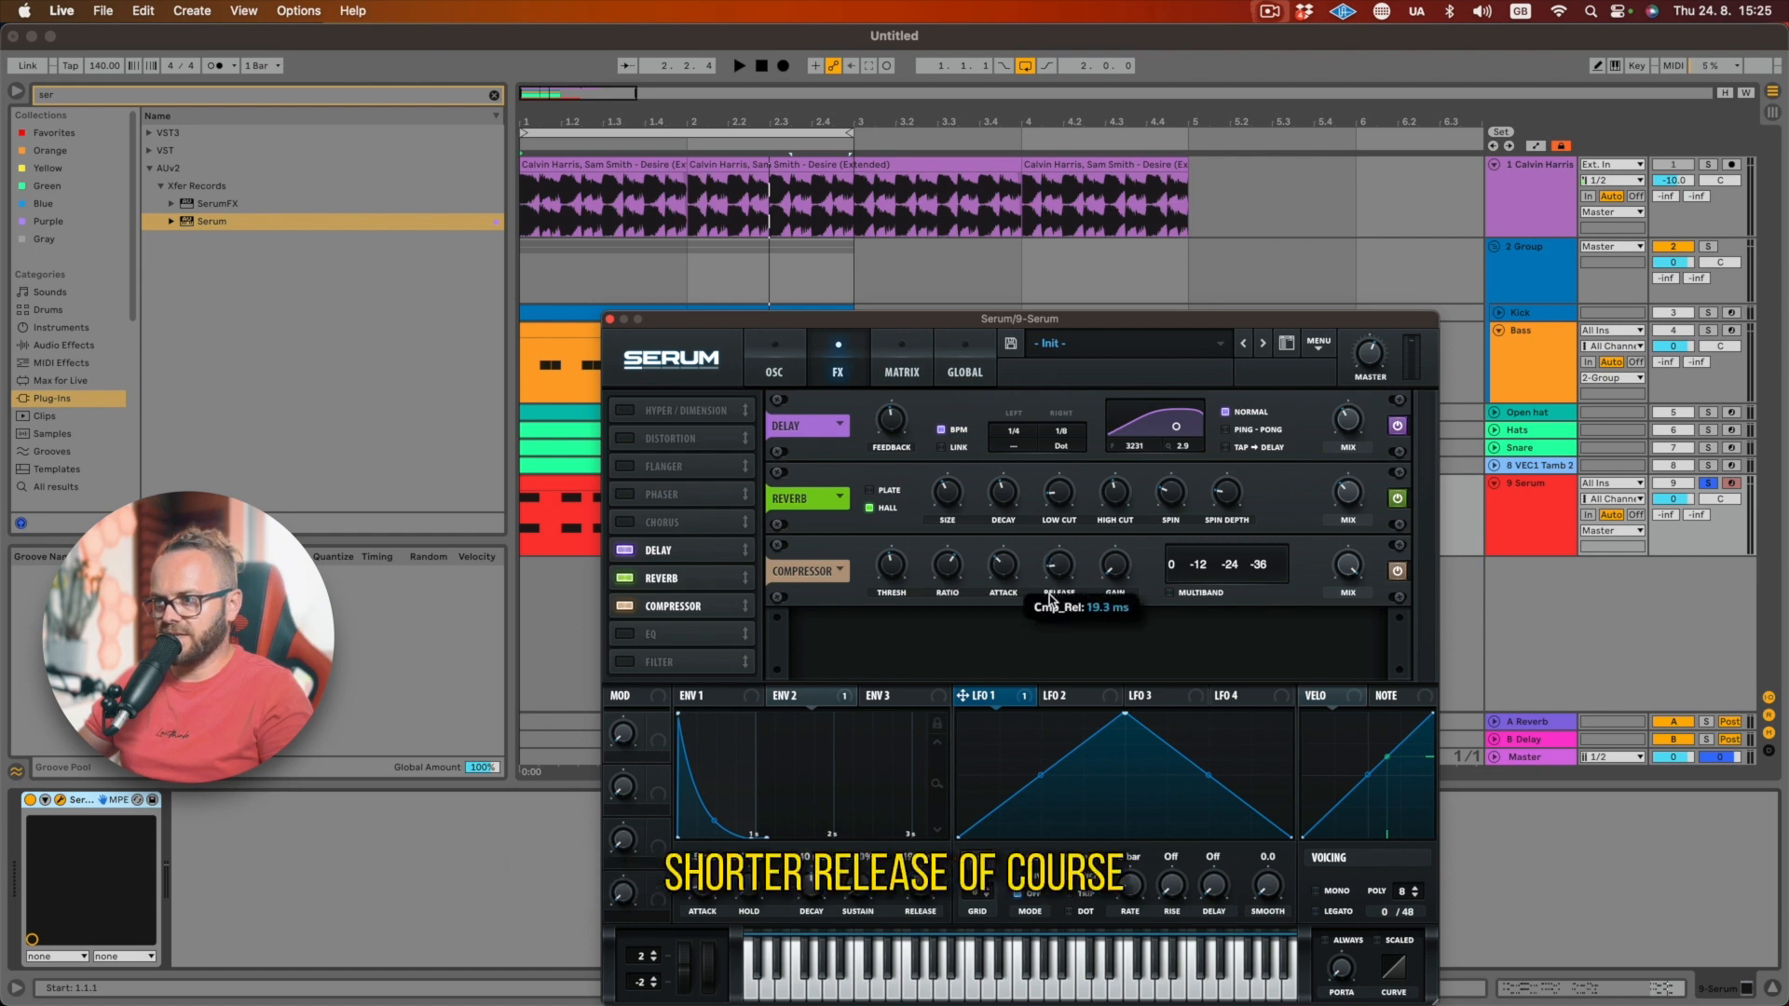
key(space)
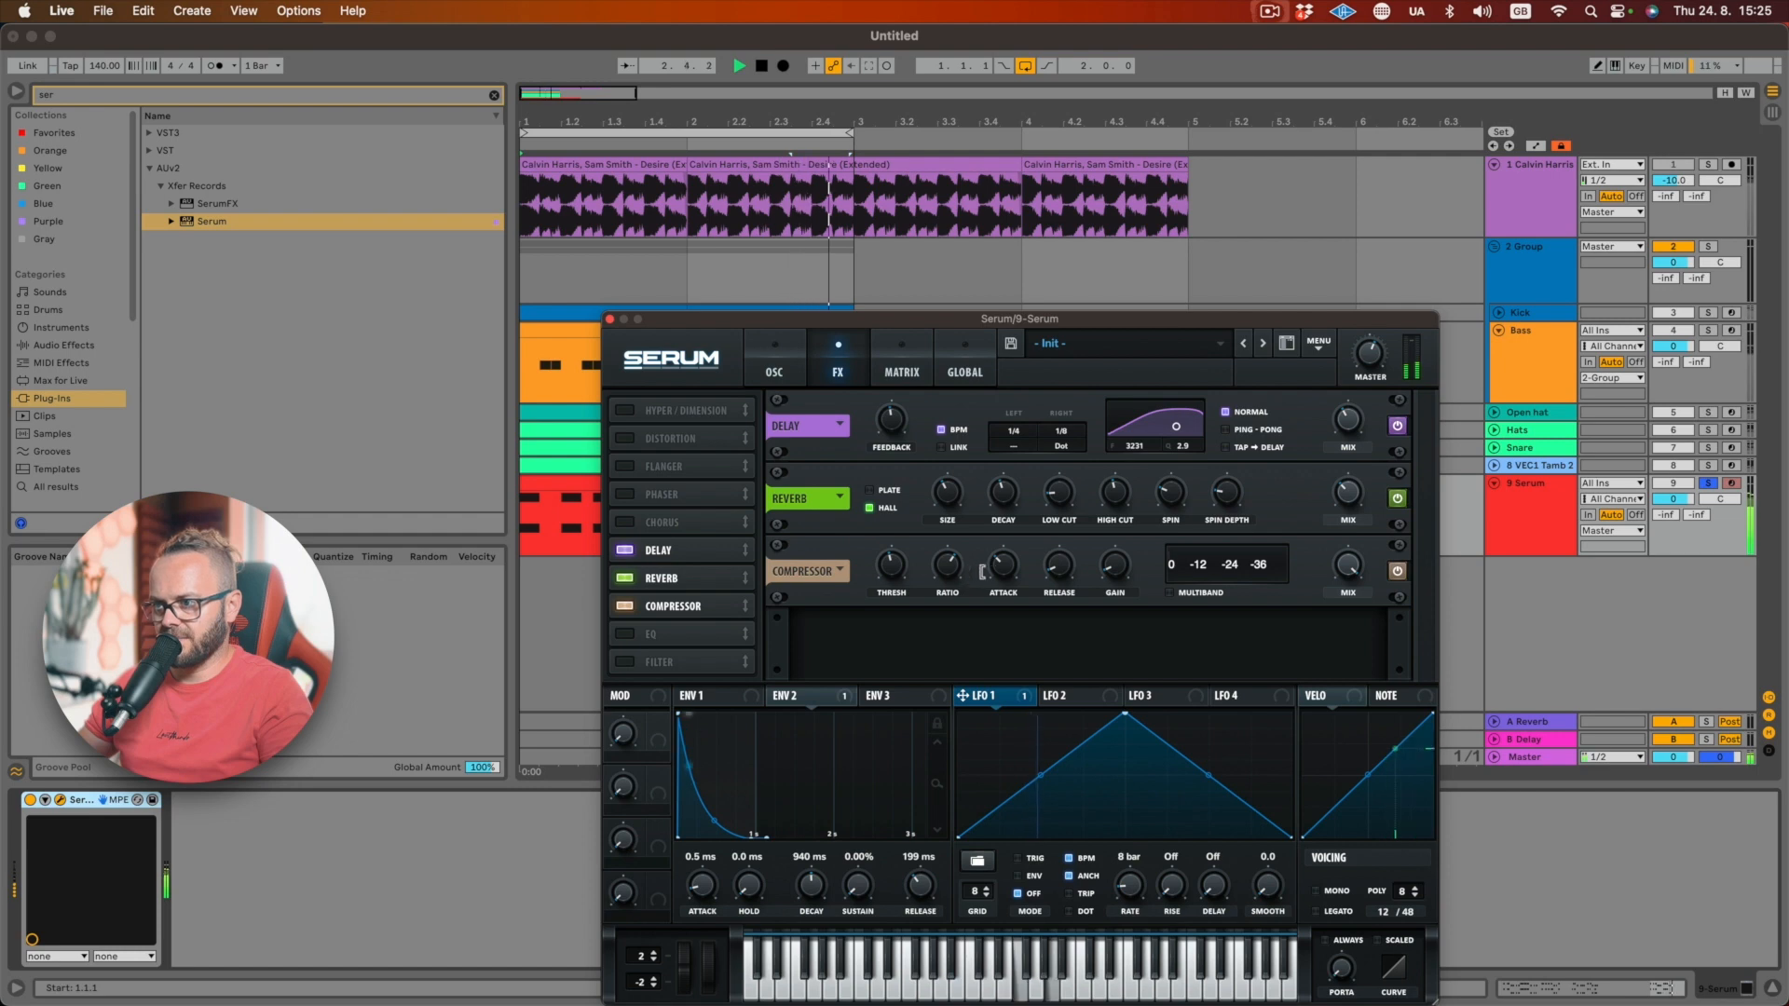
- Raise the compressor's ratio, set its gain to 1.8 dB and set the reverb's high cut to 41%
mouse_move(956, 553)
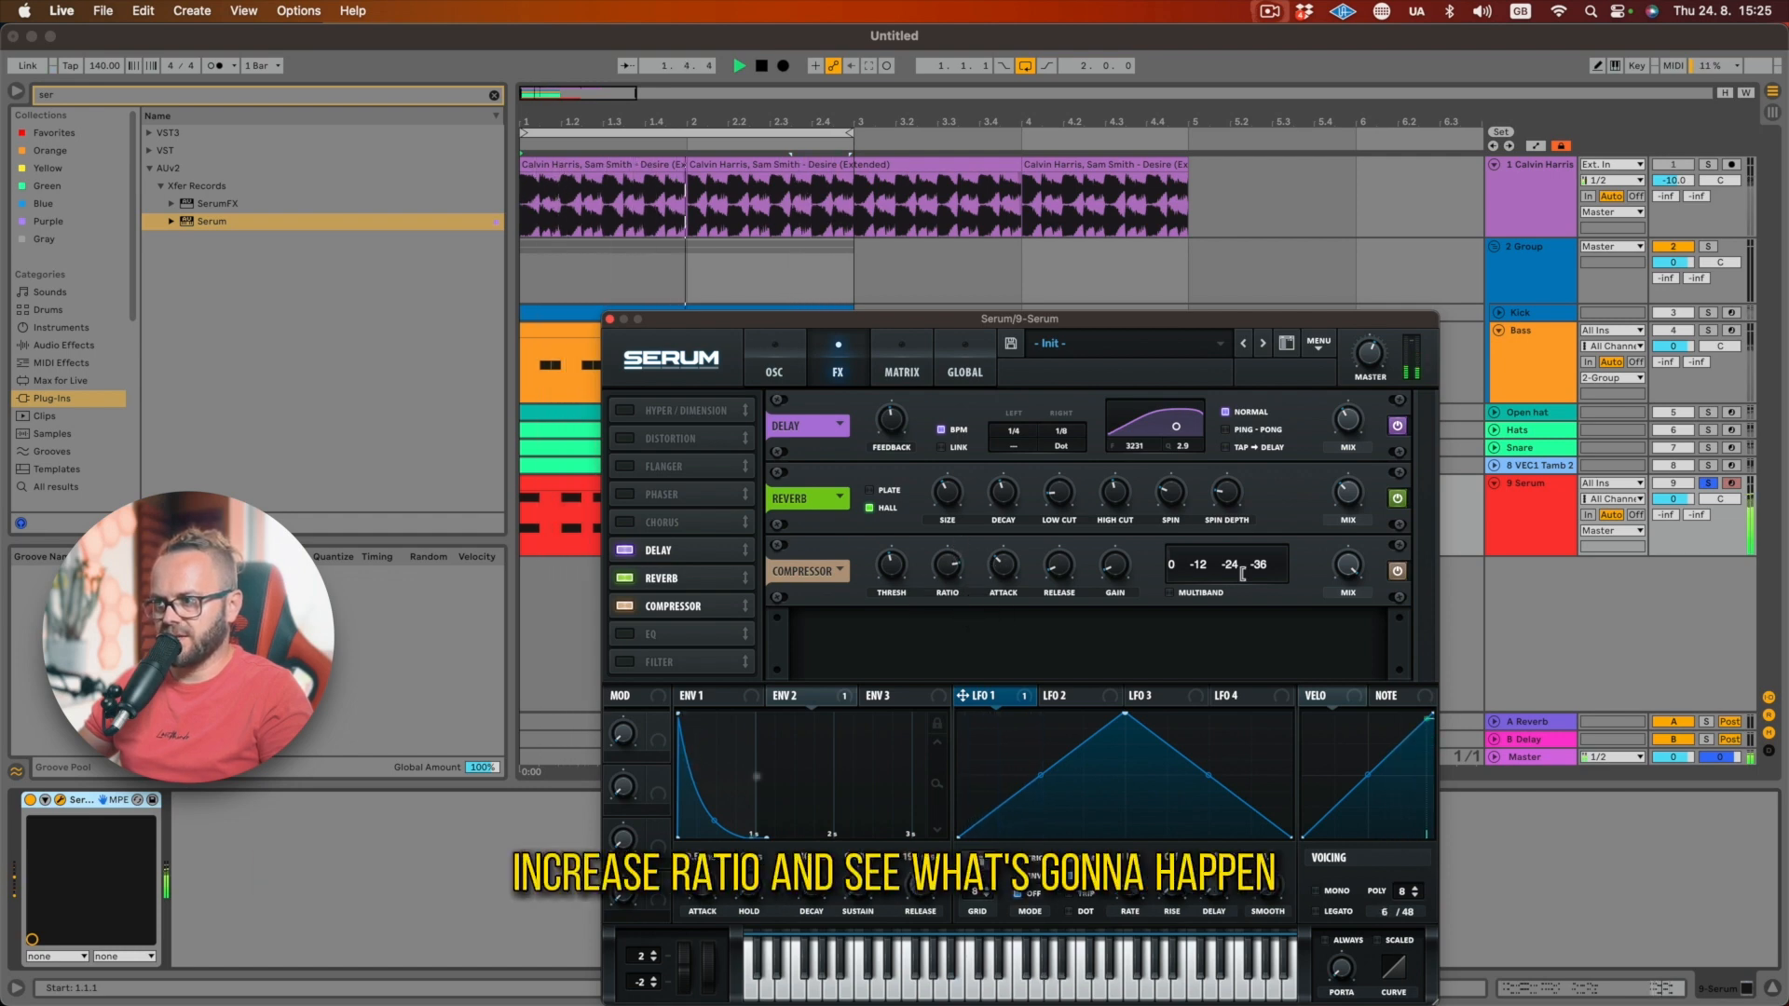
mouse_move(1360, 499)
mouse_move(1107, 503)
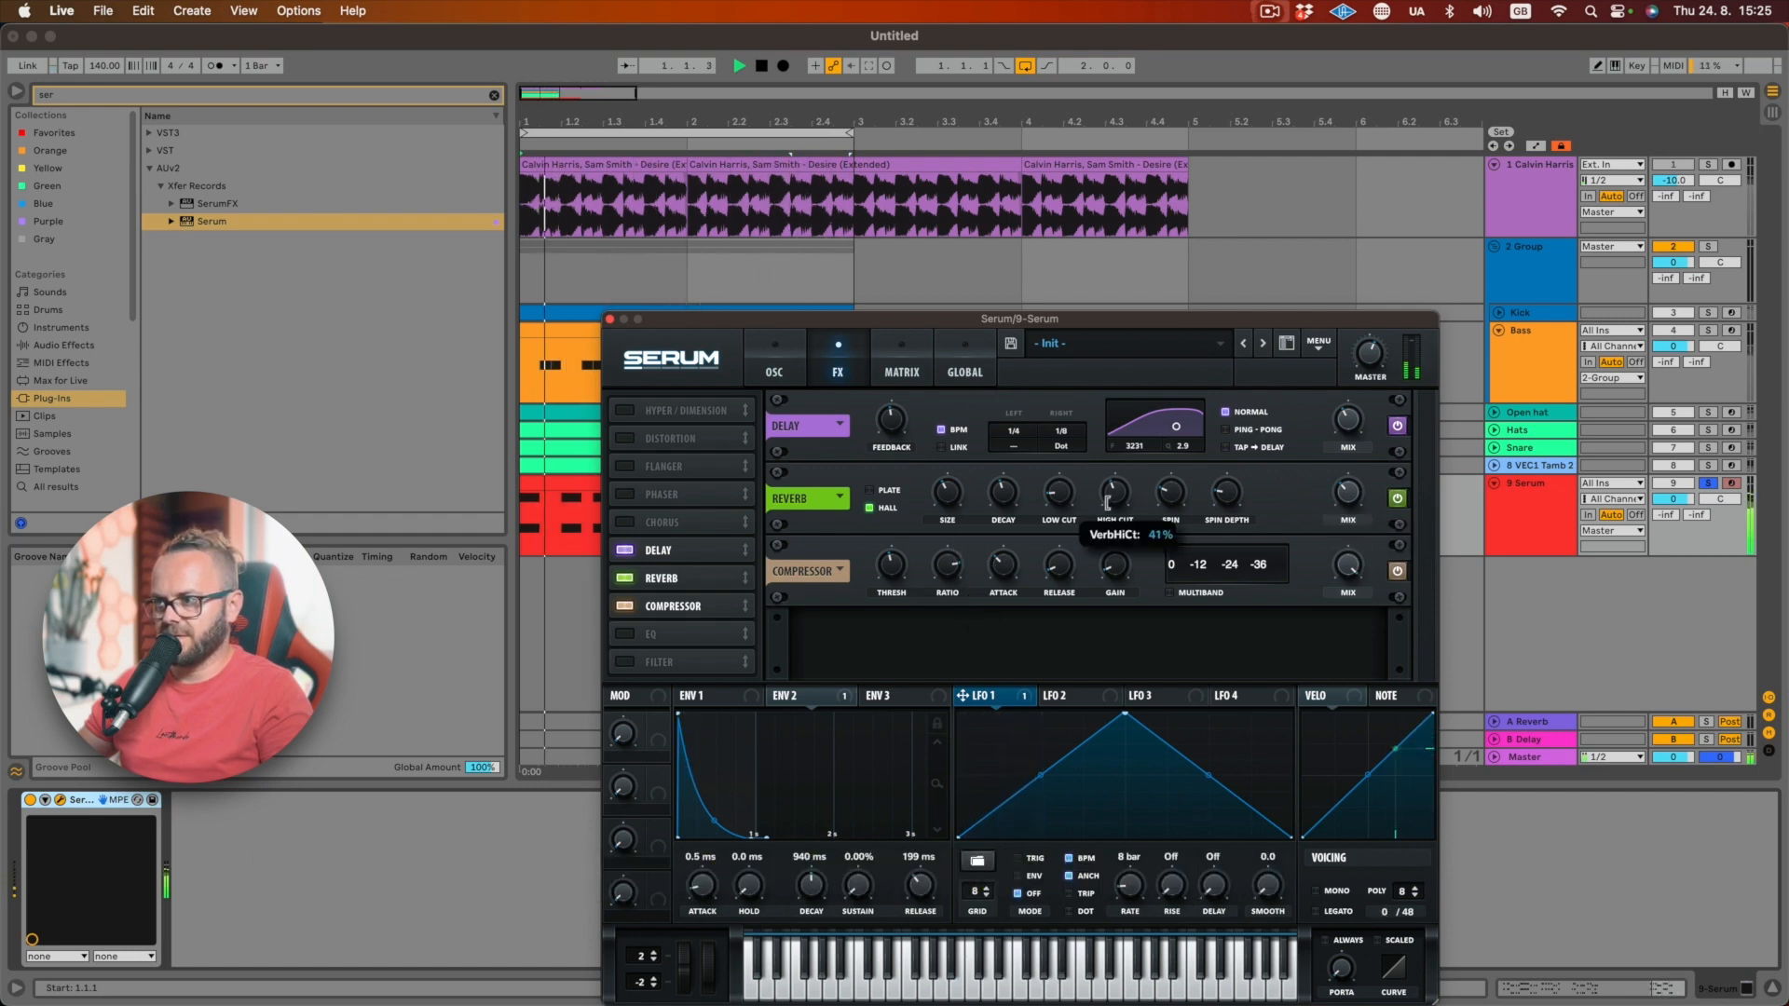
mouse_move(1118, 559)
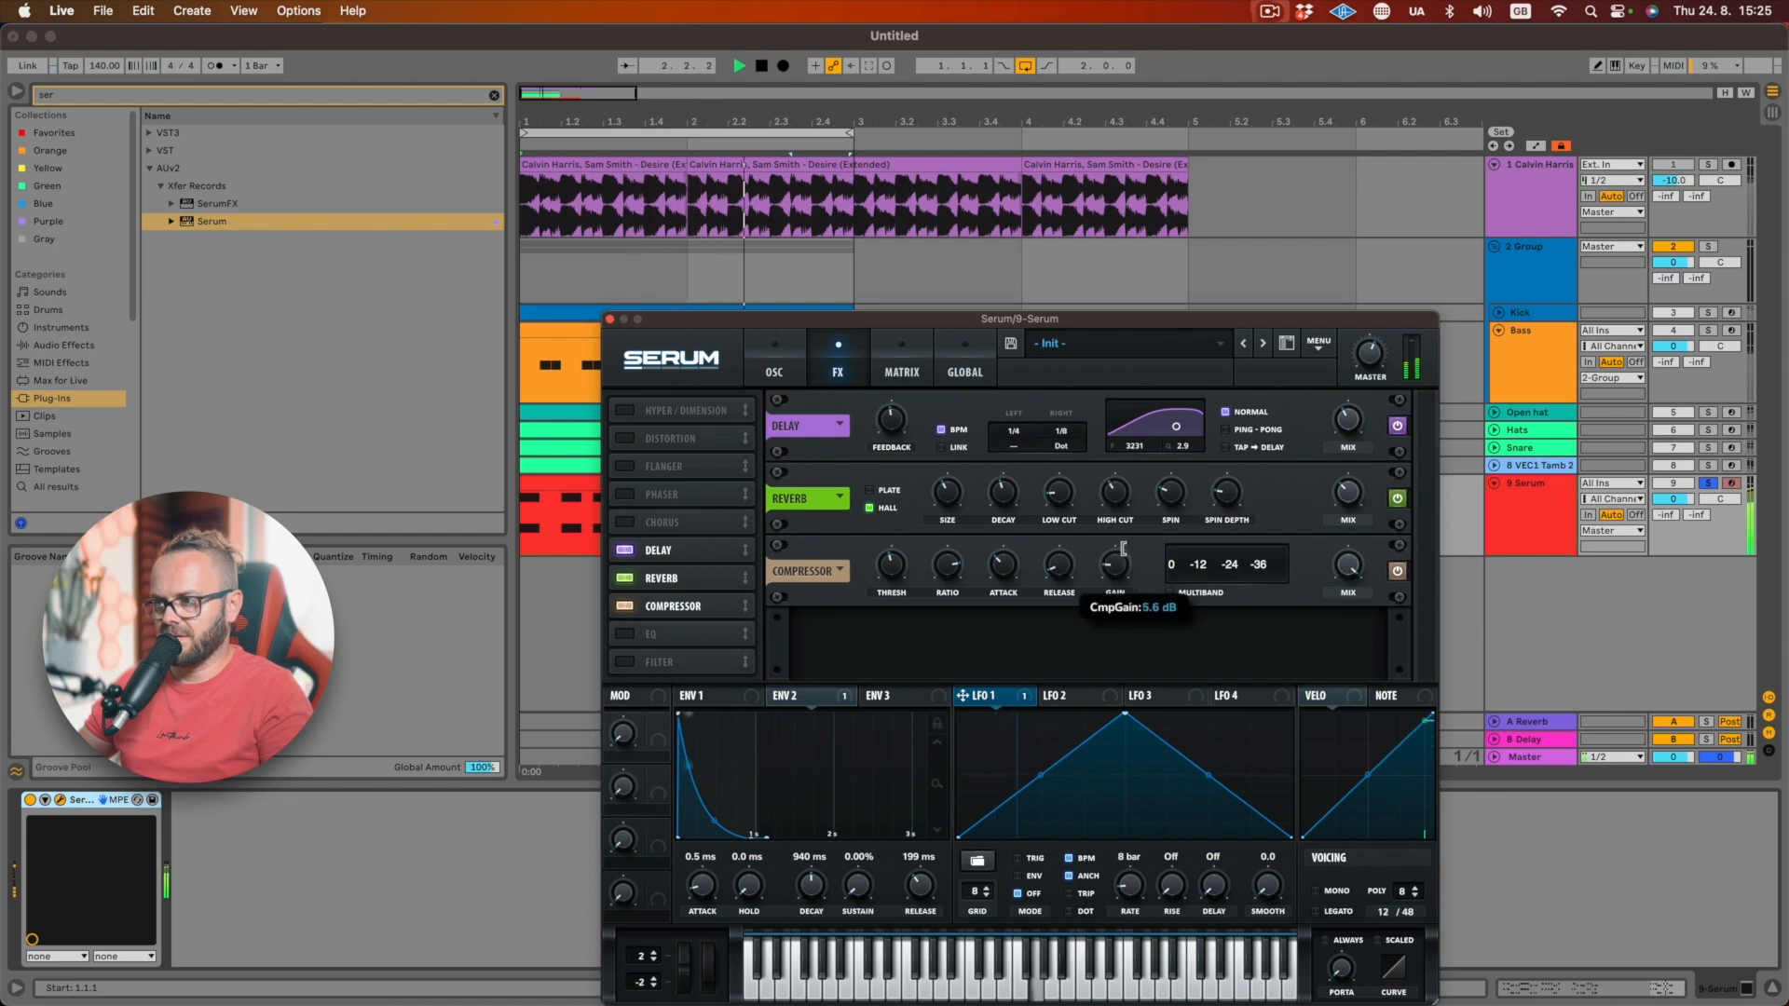
mouse_move(906, 543)
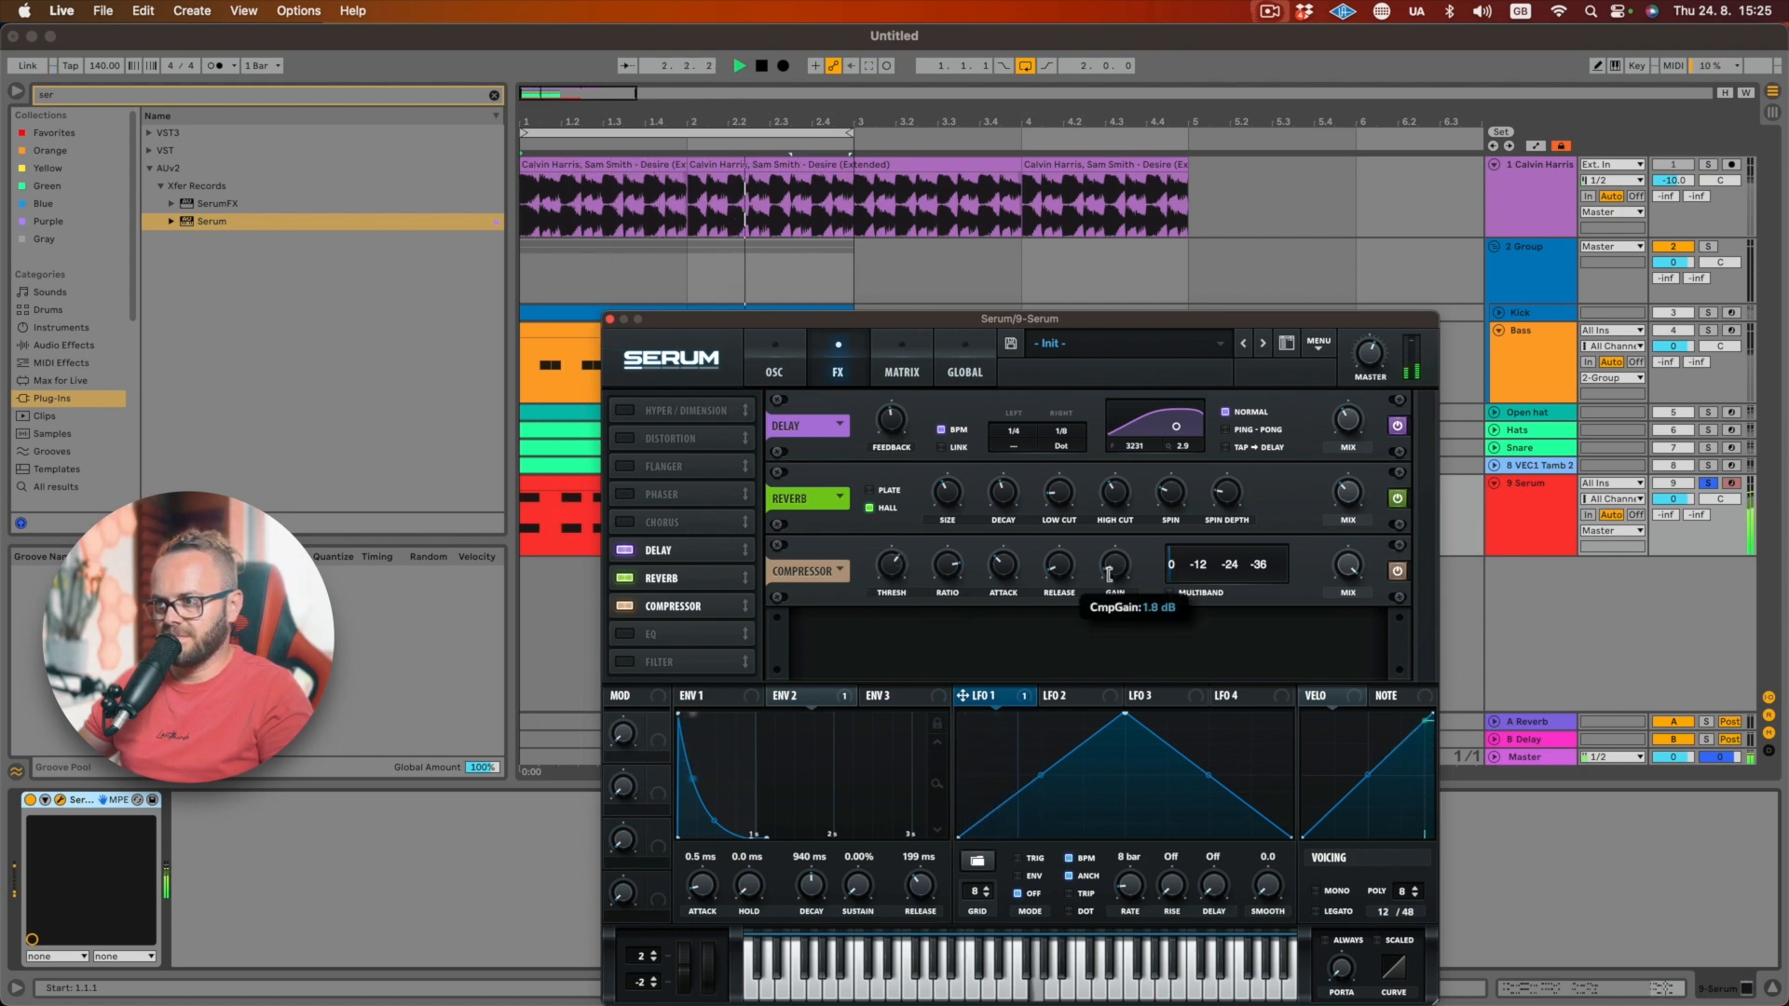
- Close the pluck Serum's window and lower the 9 Serum track's volume to -1.8 dB
key(space)
click(611, 320)
key(space)
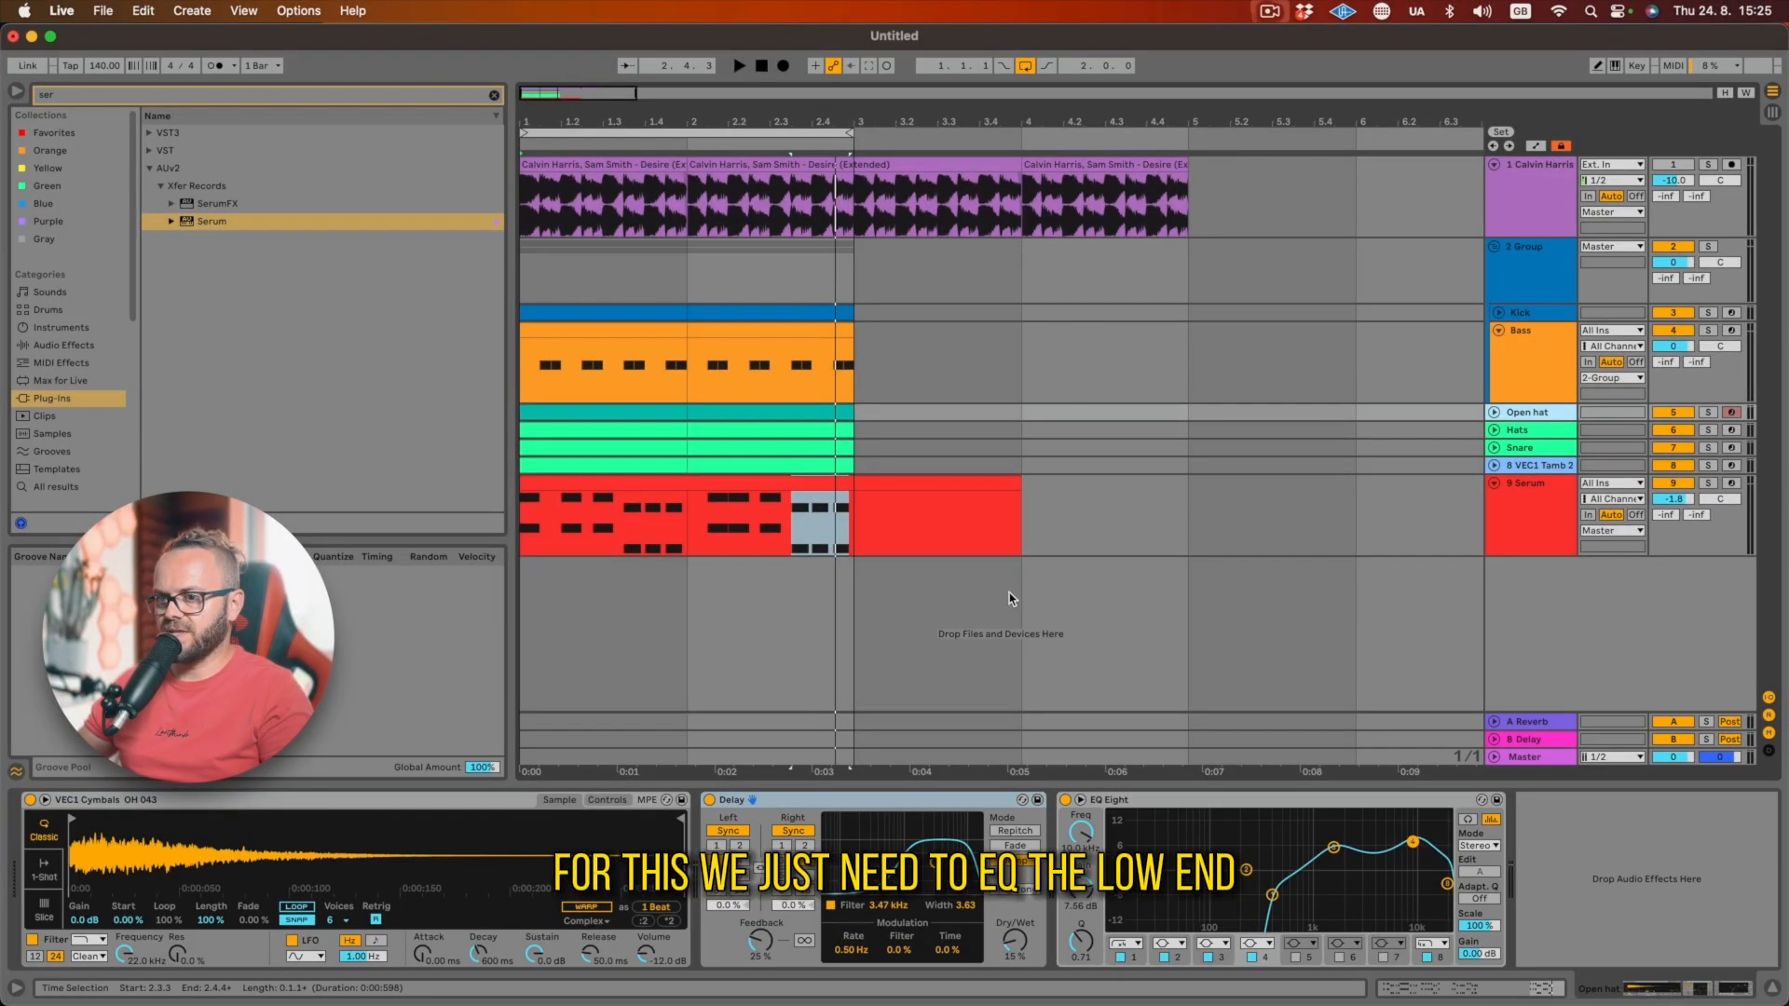
- Add EQ Eight to the 9 Serum track, cutting the low end and boosting 3.60 dB at 3.44 kHz
click(1577, 503)
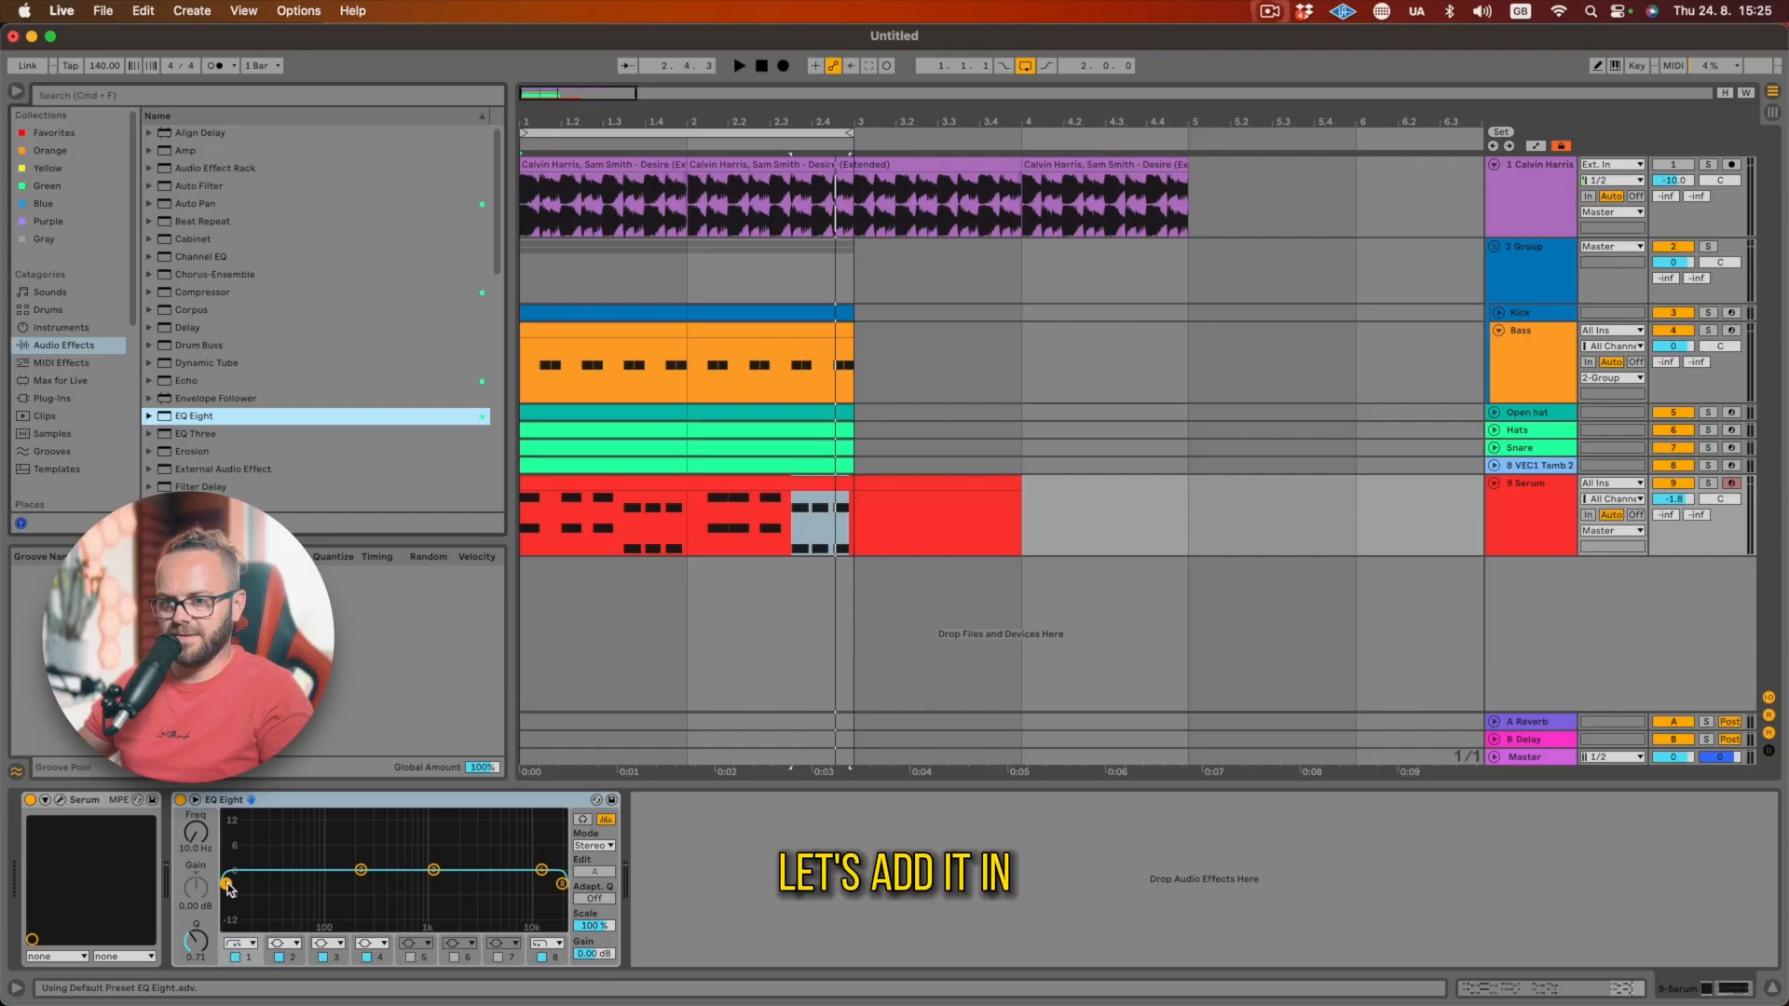
drag(327, 910, 480, 853)
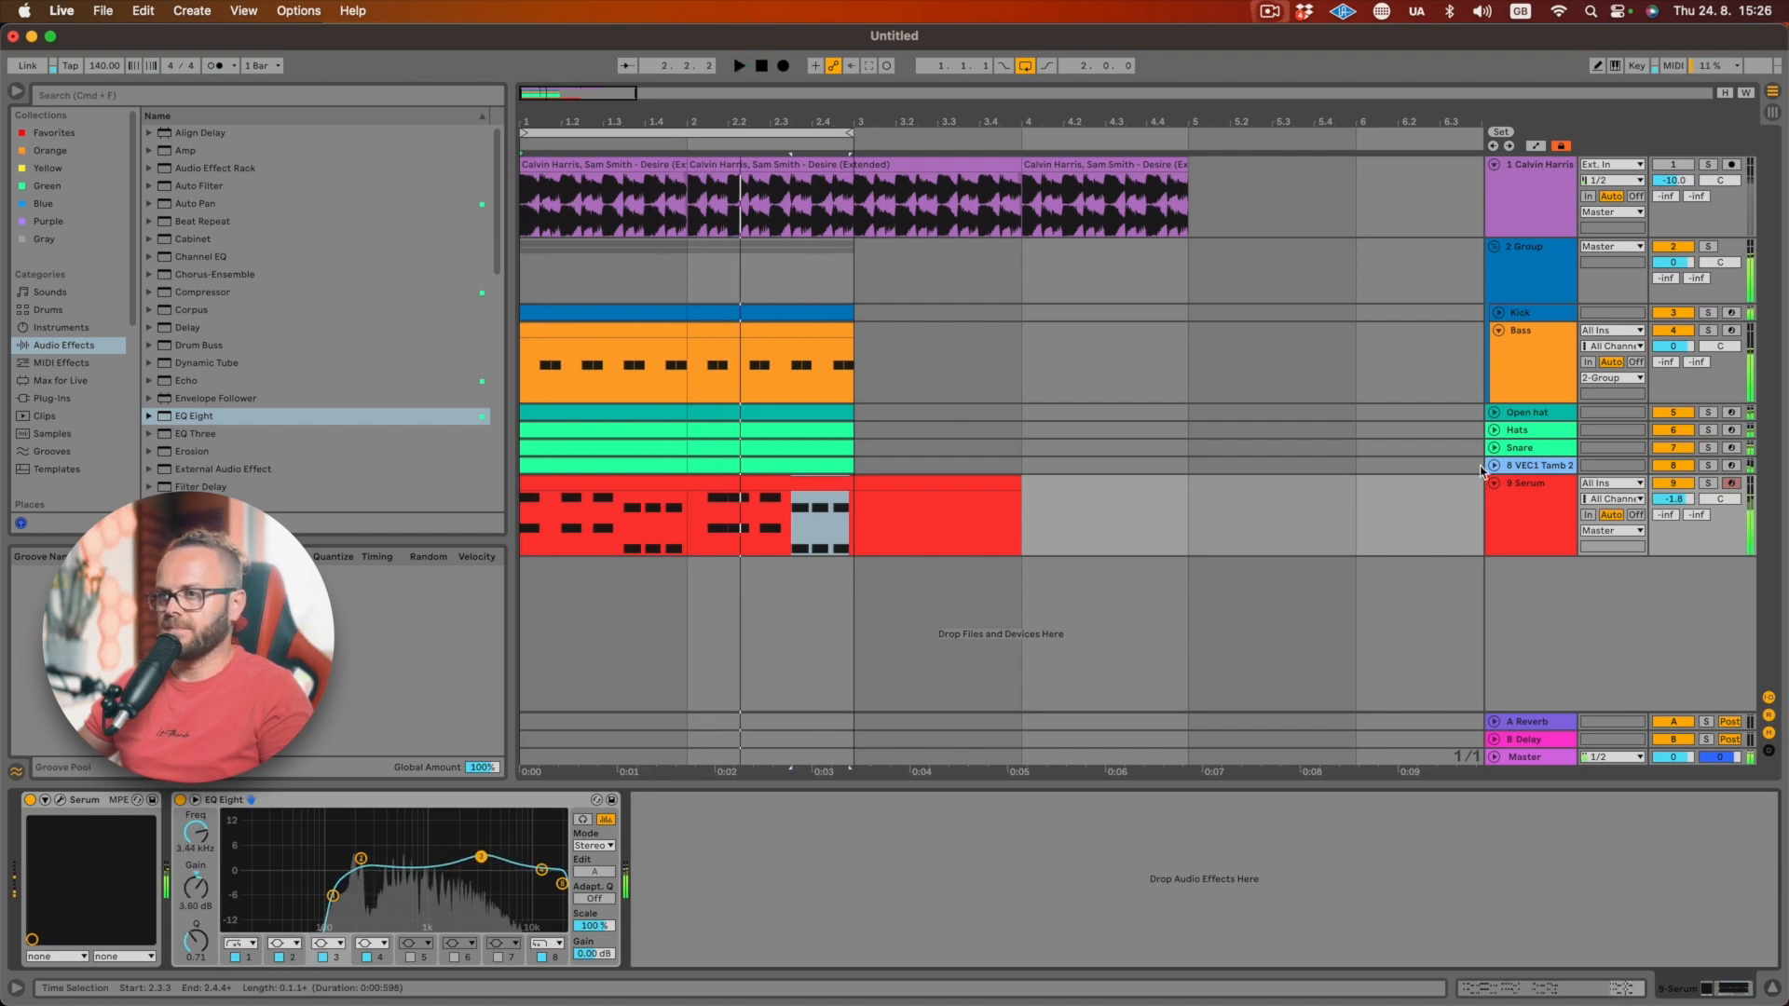
- Add LFOTool after EQ Eight on the 9 Serum track and open its window
click(1550, 347)
click(1529, 412)
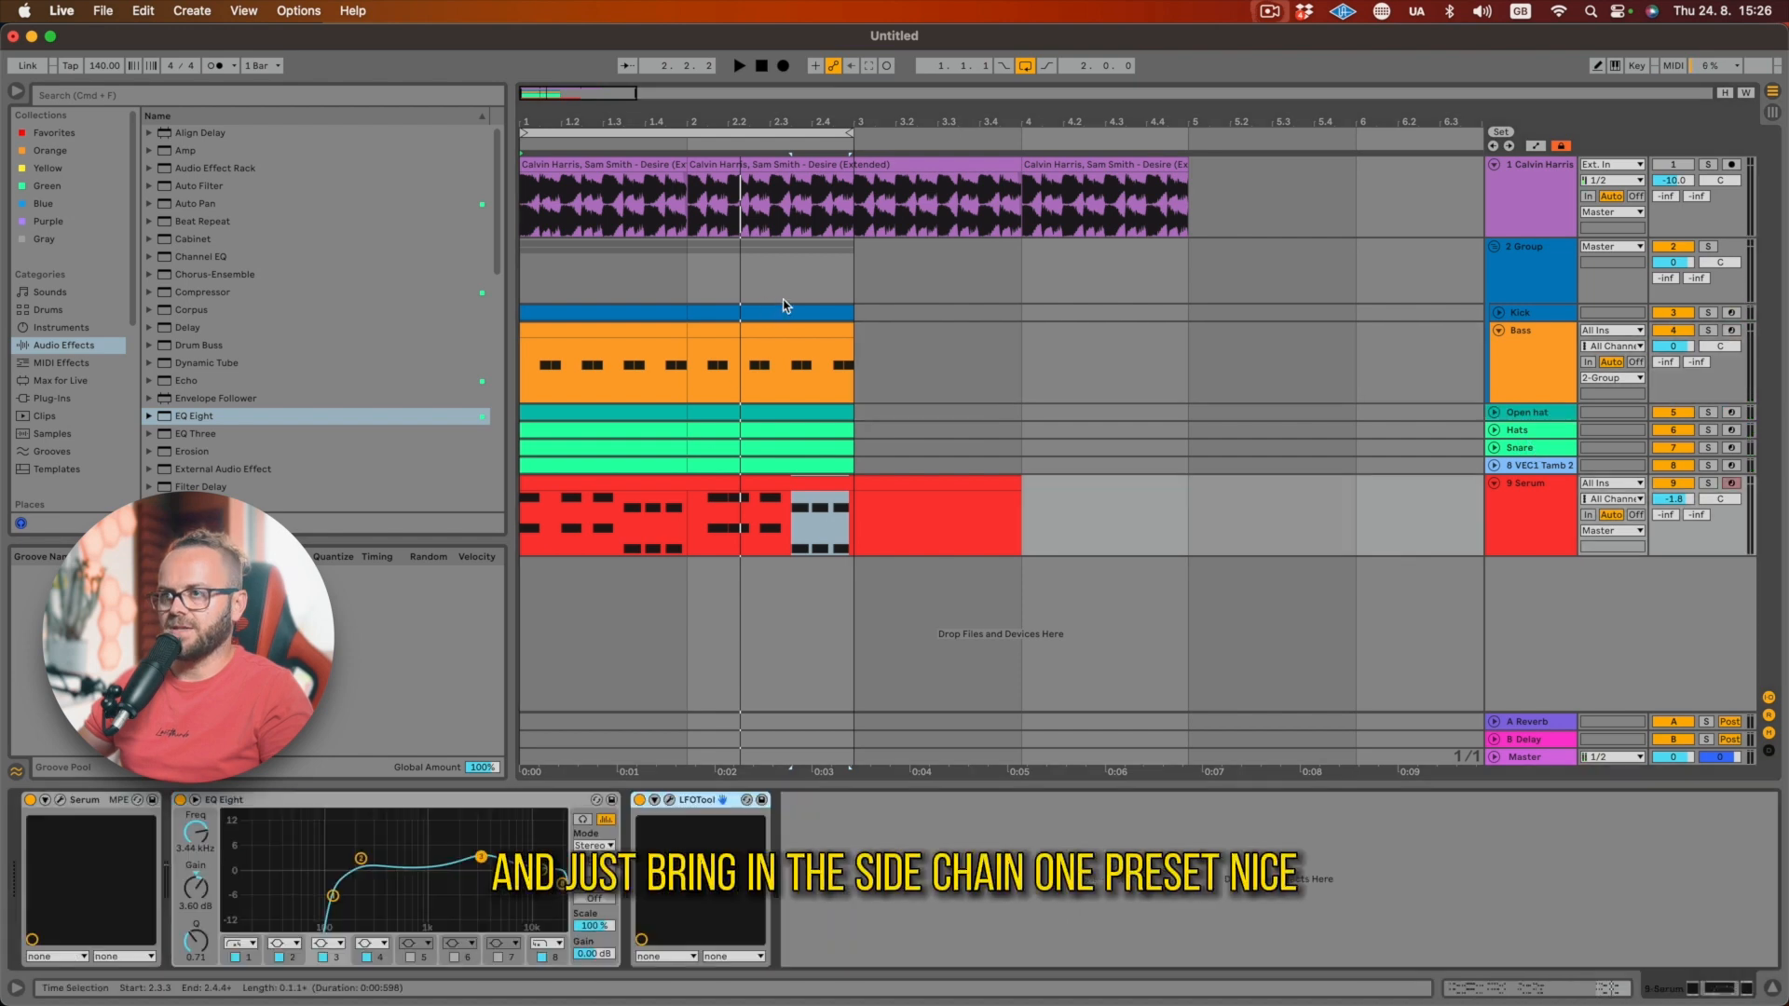
click(670, 800)
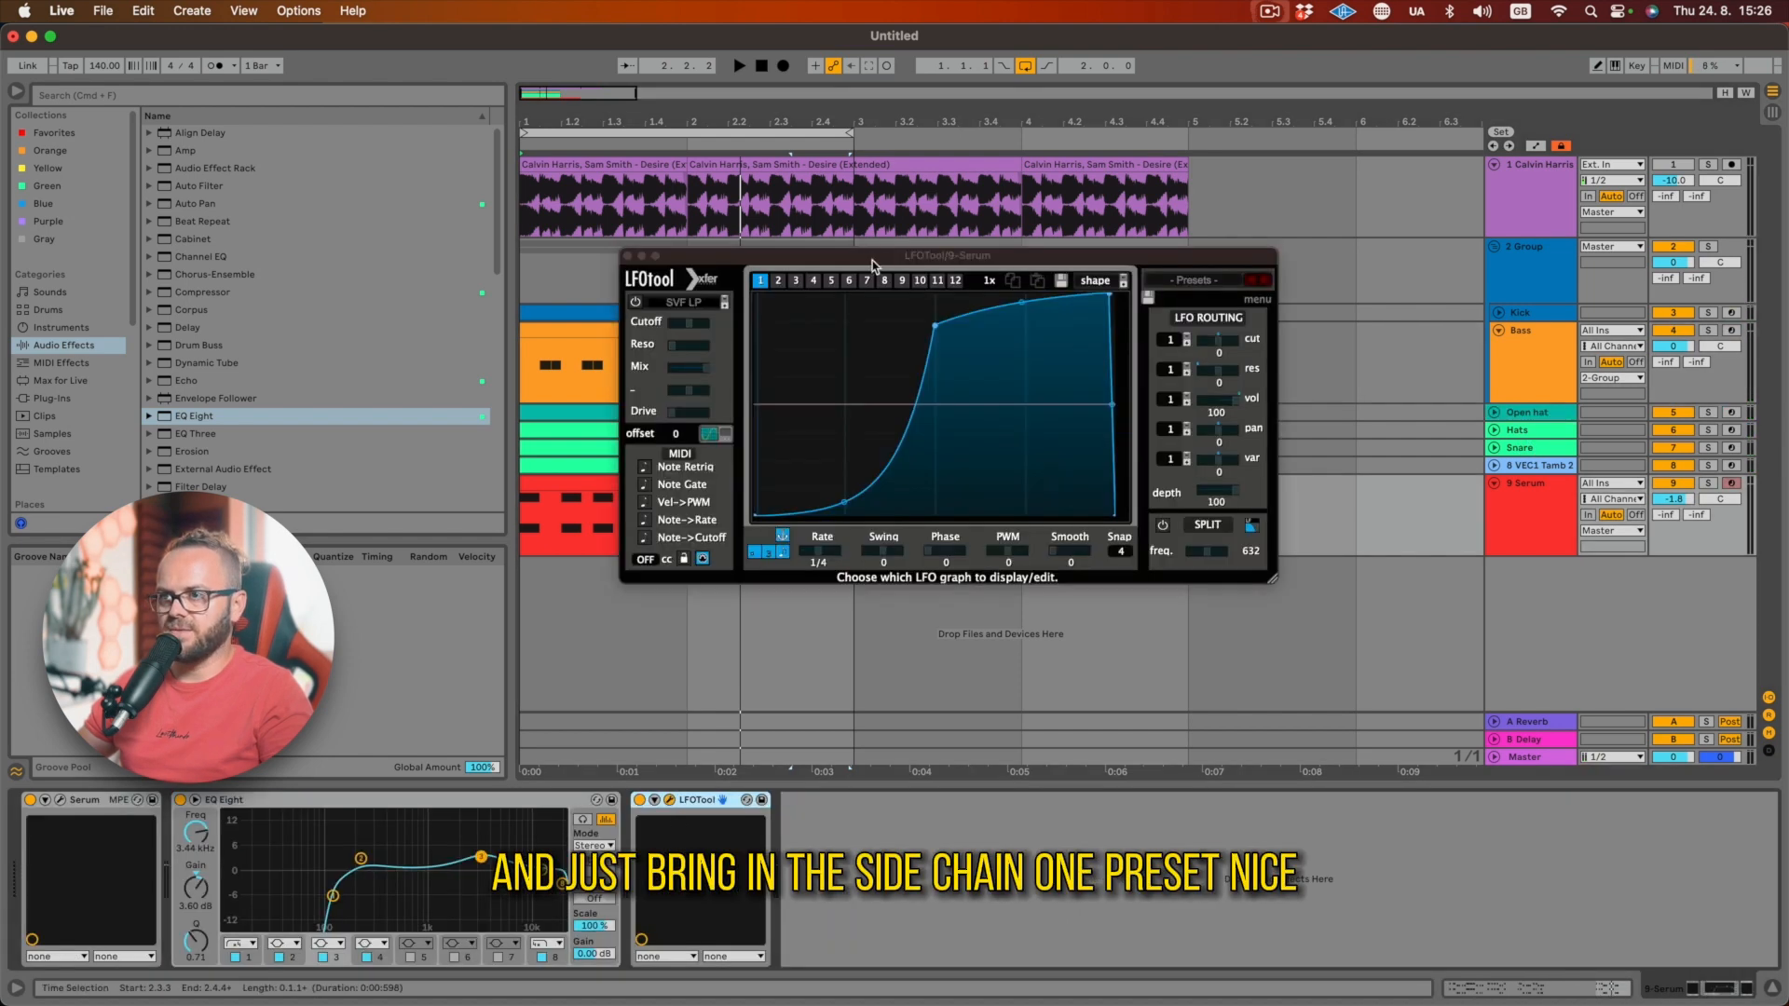
- Load the Sidechain-1 preset in LFOTool and raise the curve's starting point for lighter ducking
click(1166, 282)
click(1110, 298)
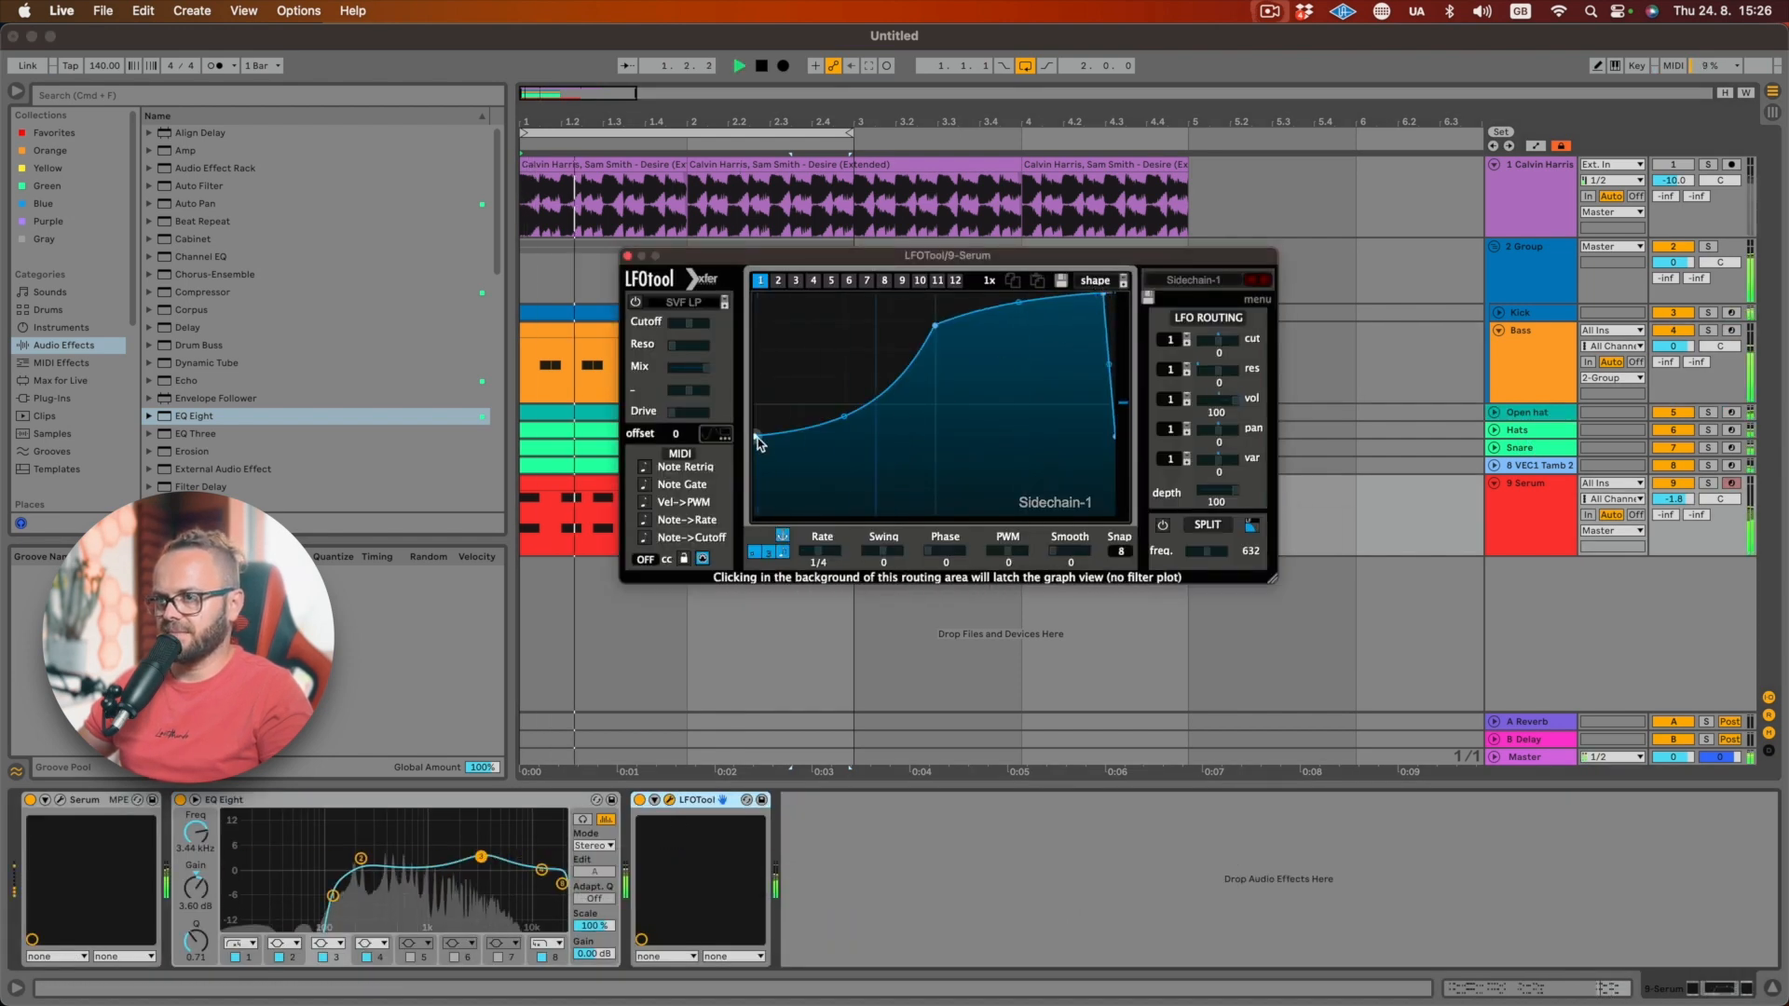
drag(755, 435, 756, 411)
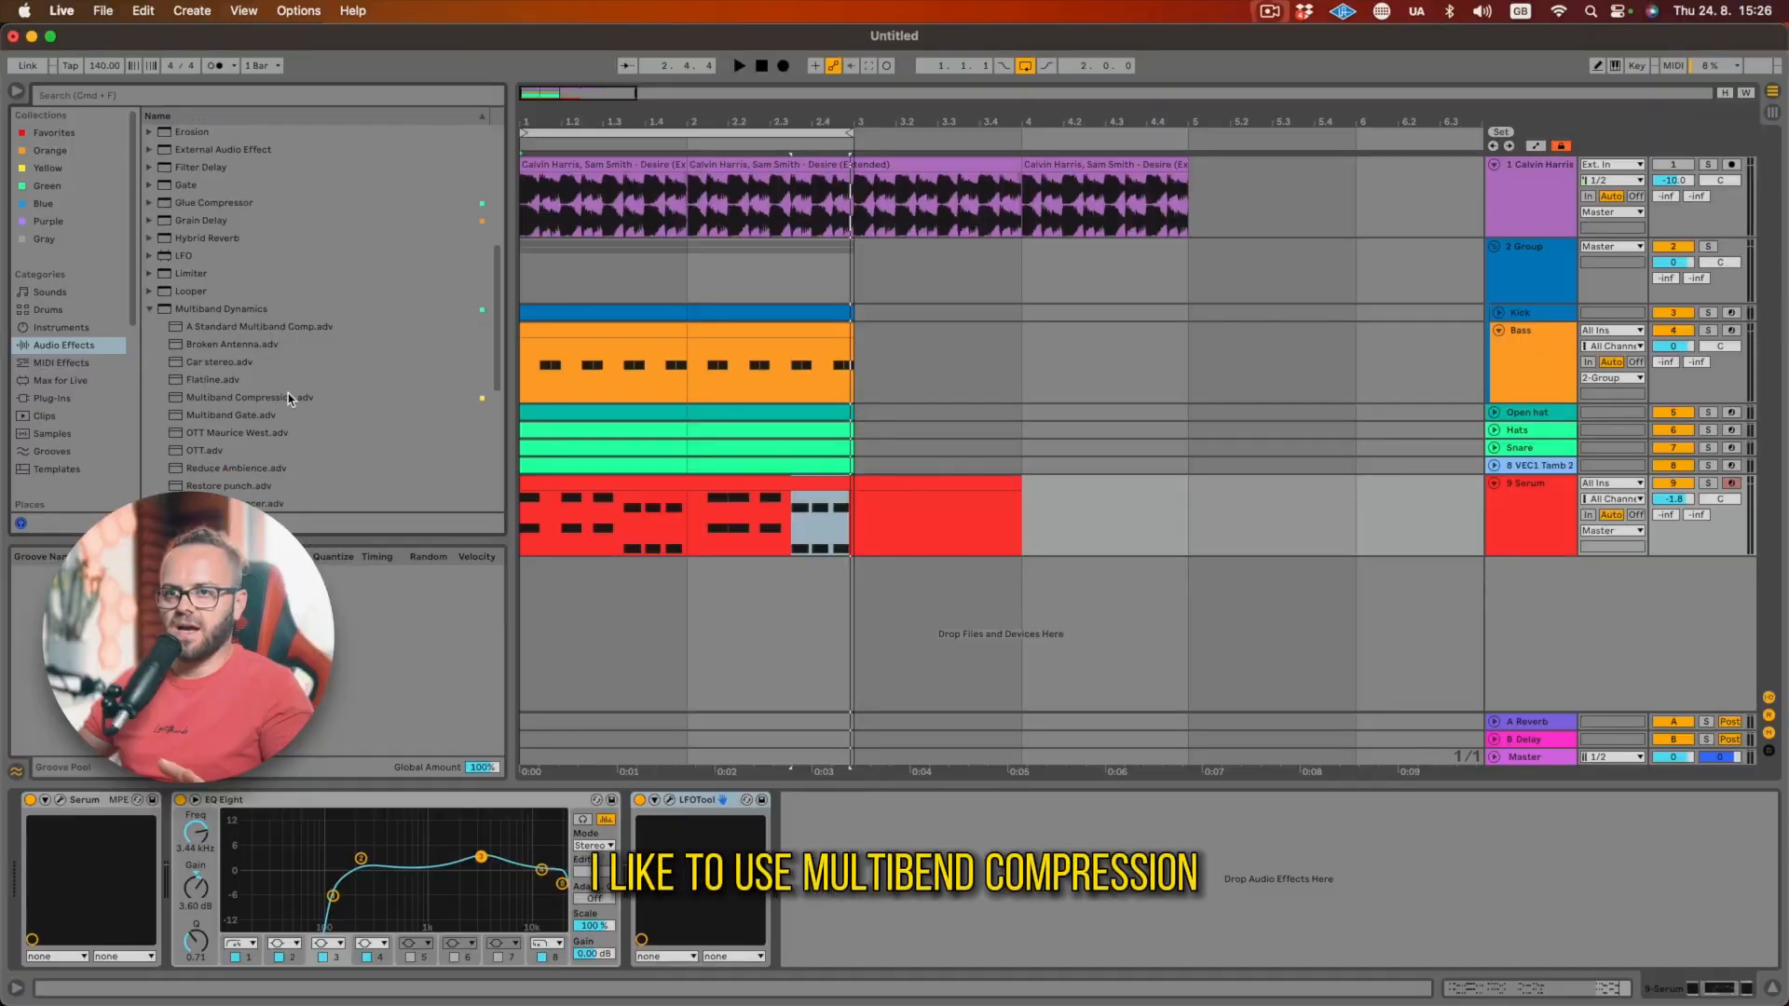
- Insert the Multiband Compression preset between EQ Eight and LFOTool on the 9 Serum track and lower the track volume to -4.3 dB
scroll(249, 303, down, 2)
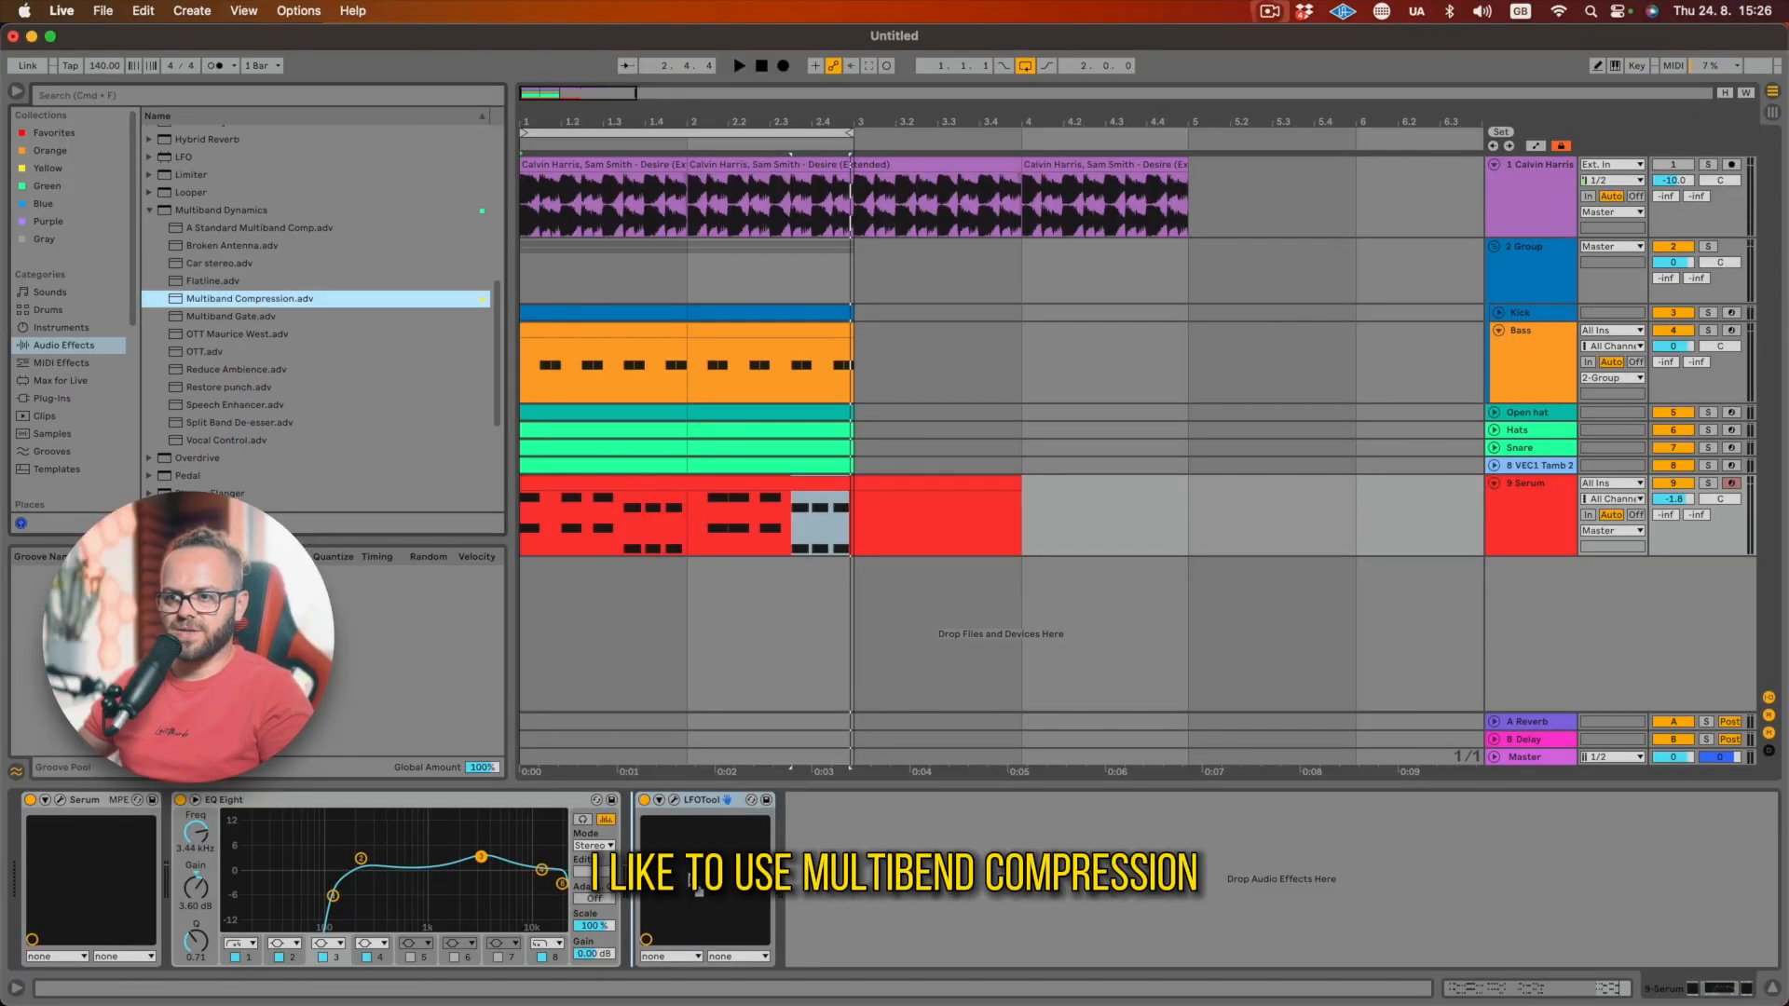
drag(690, 882, 656, 876)
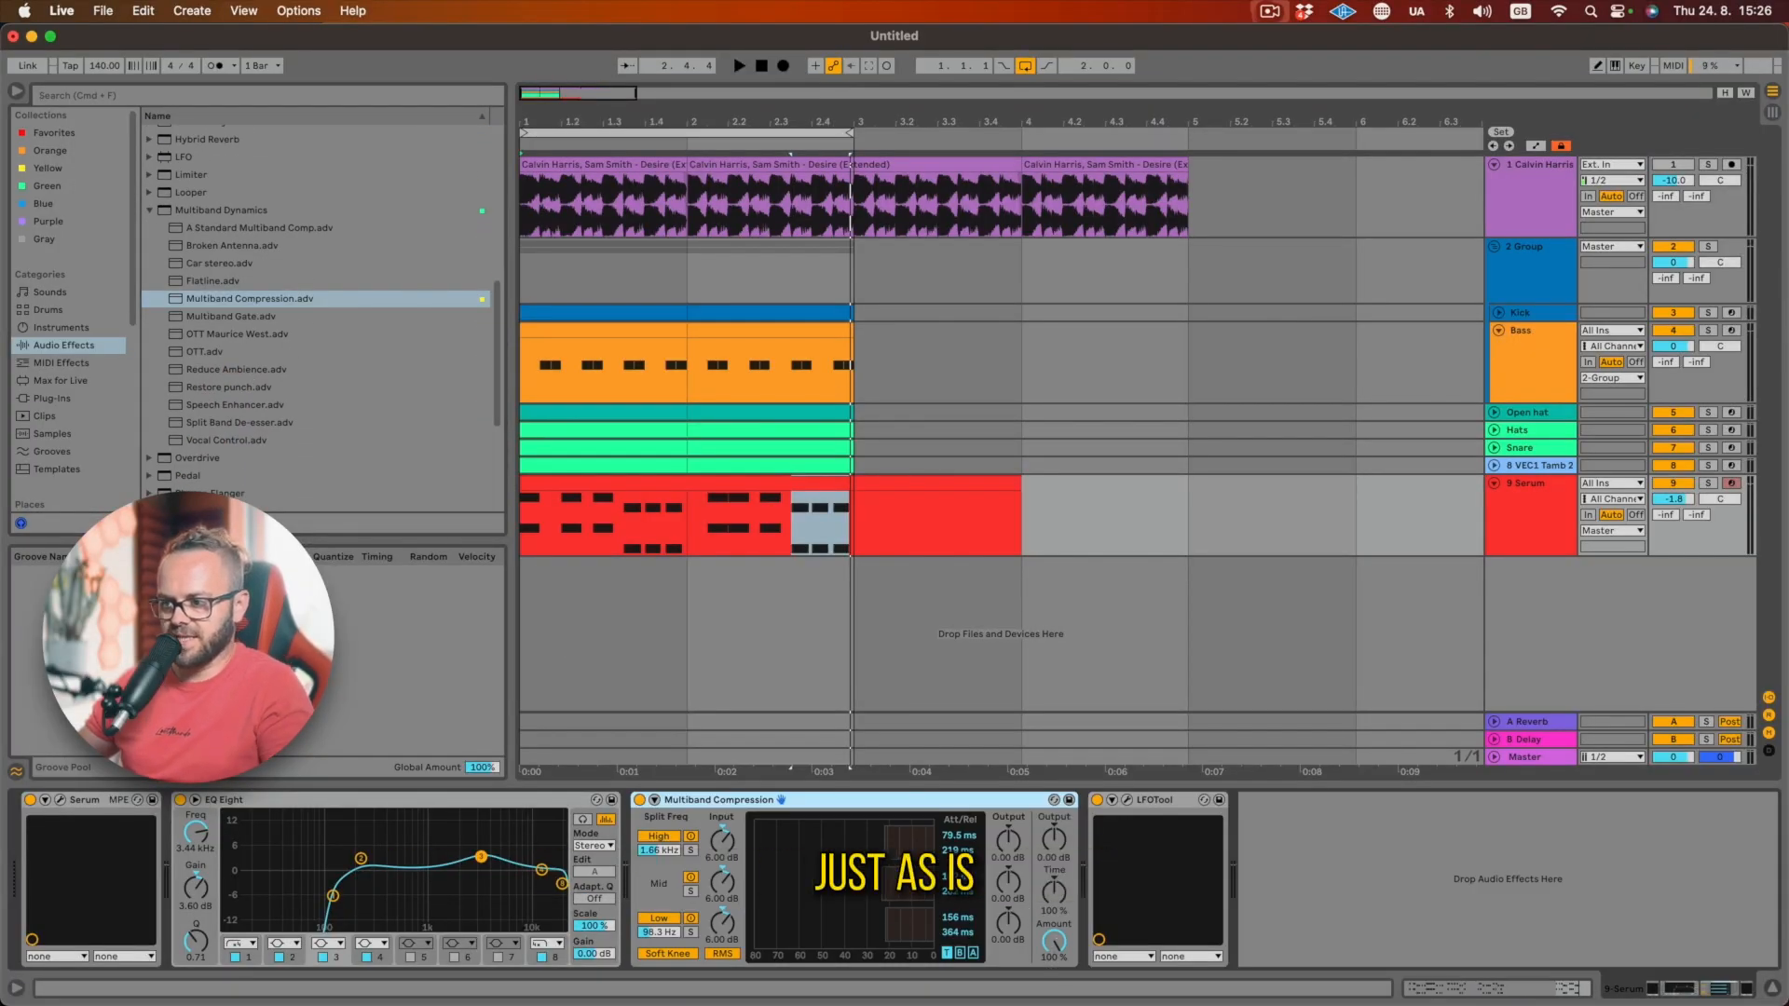
key(Return)
key(space)
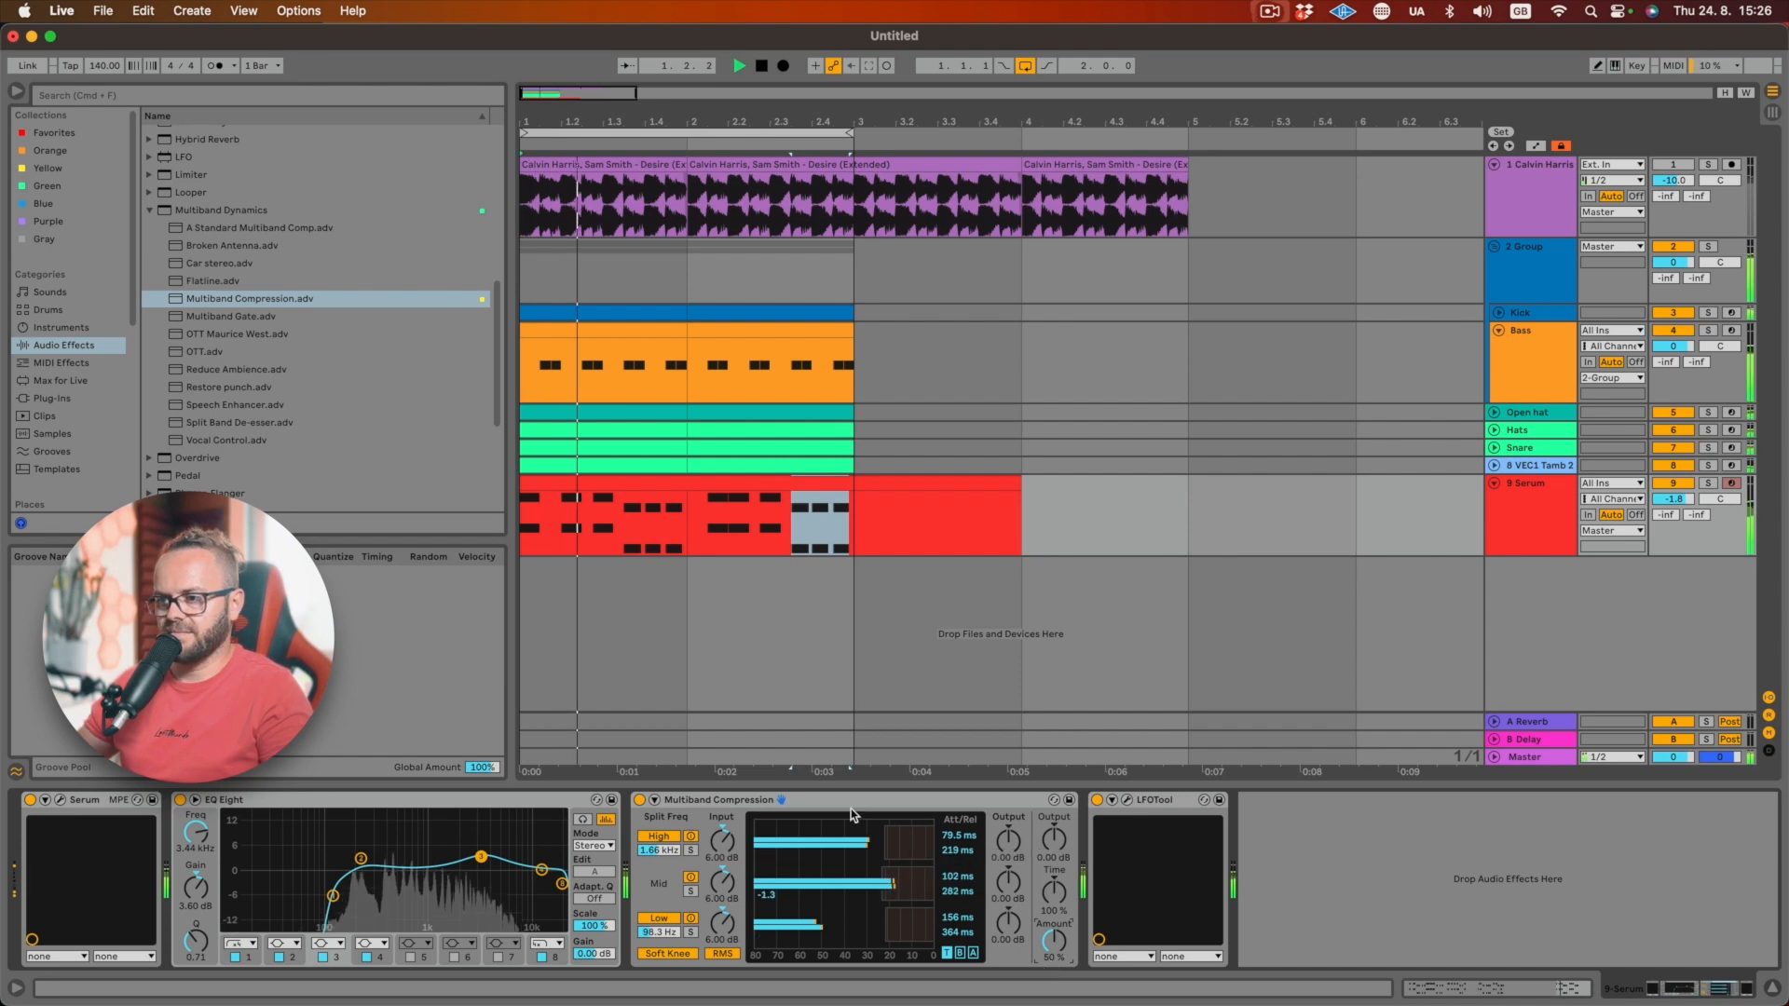
drag(1682, 499, 1683, 509)
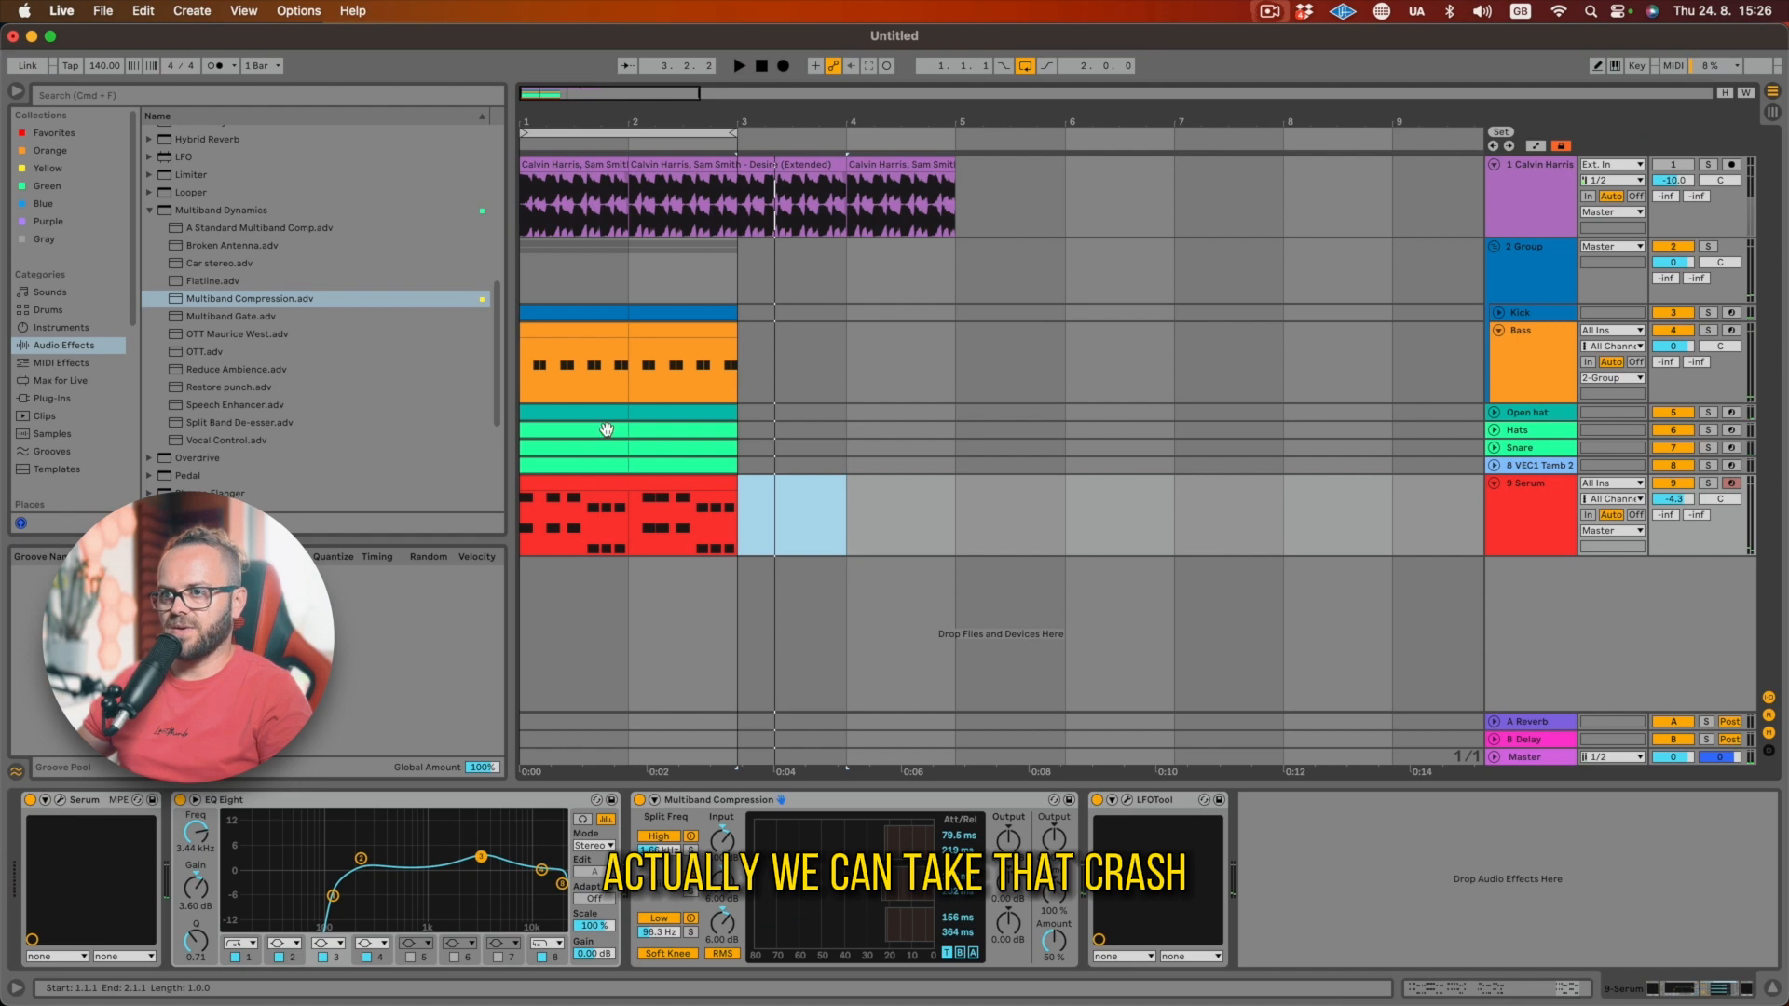
- Open the first Hats clip, raise the Crash note's velocity, and bring up the Hats track's devices during playback
double_click(607, 429)
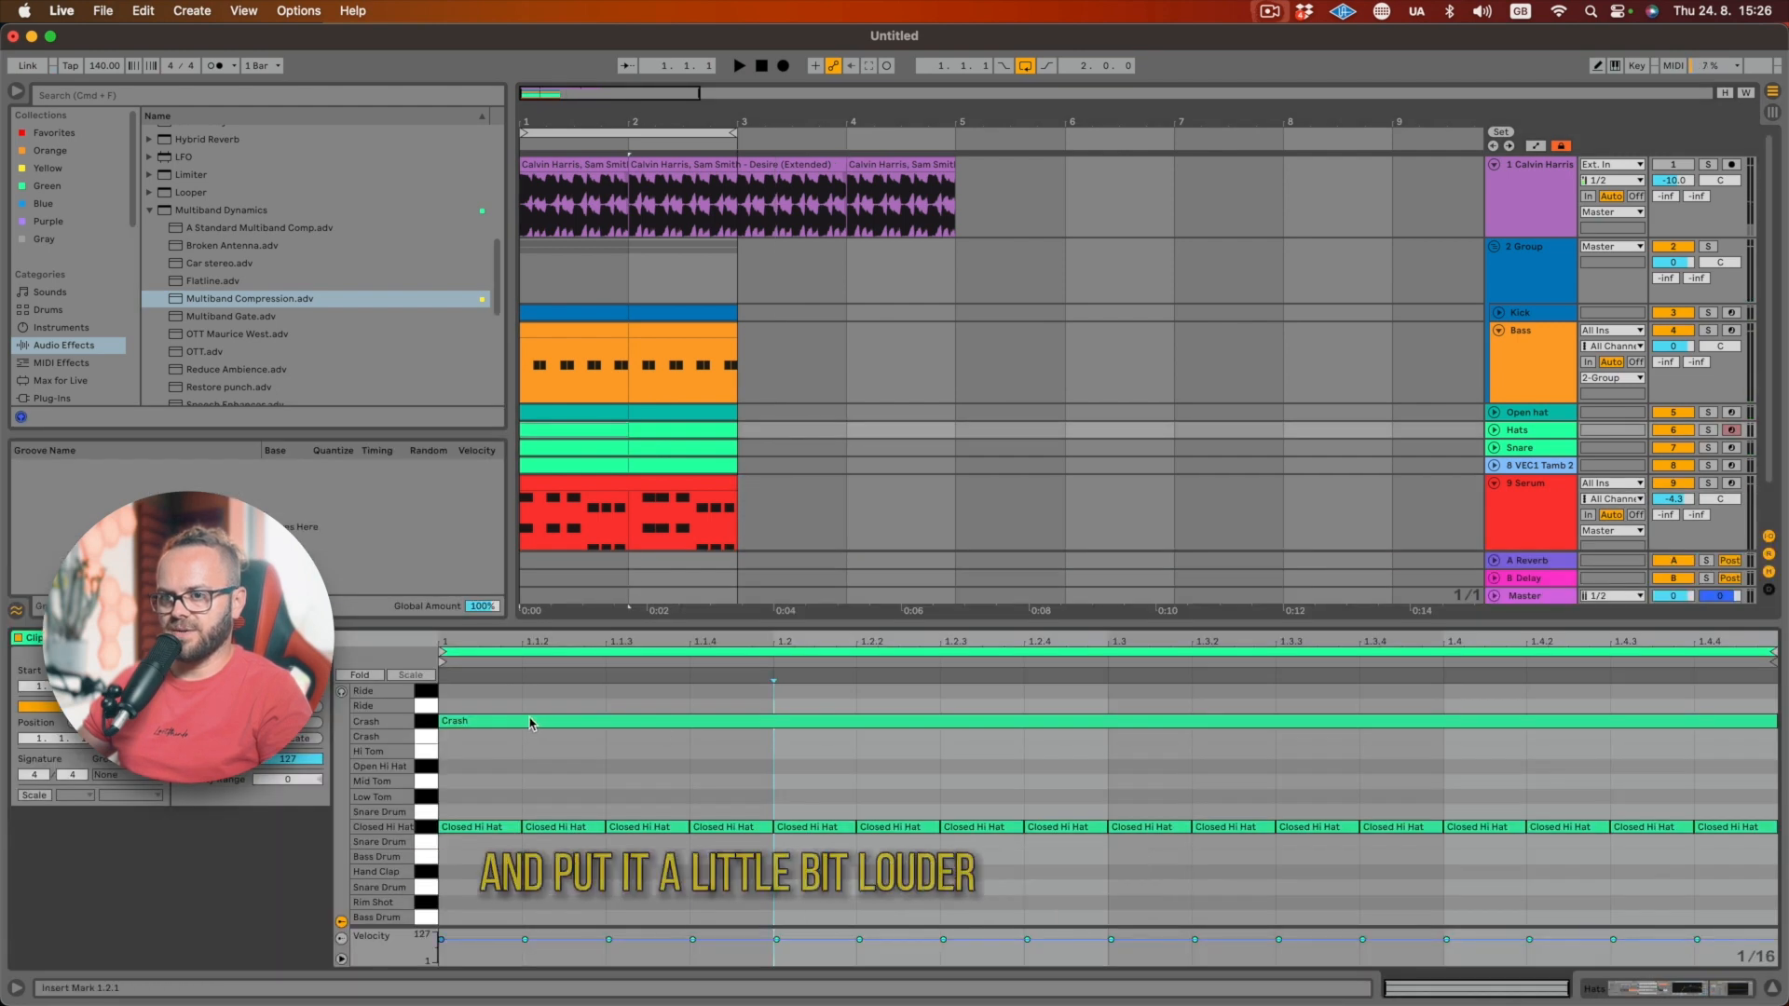
click(441, 940)
key(space)
click(593, 937)
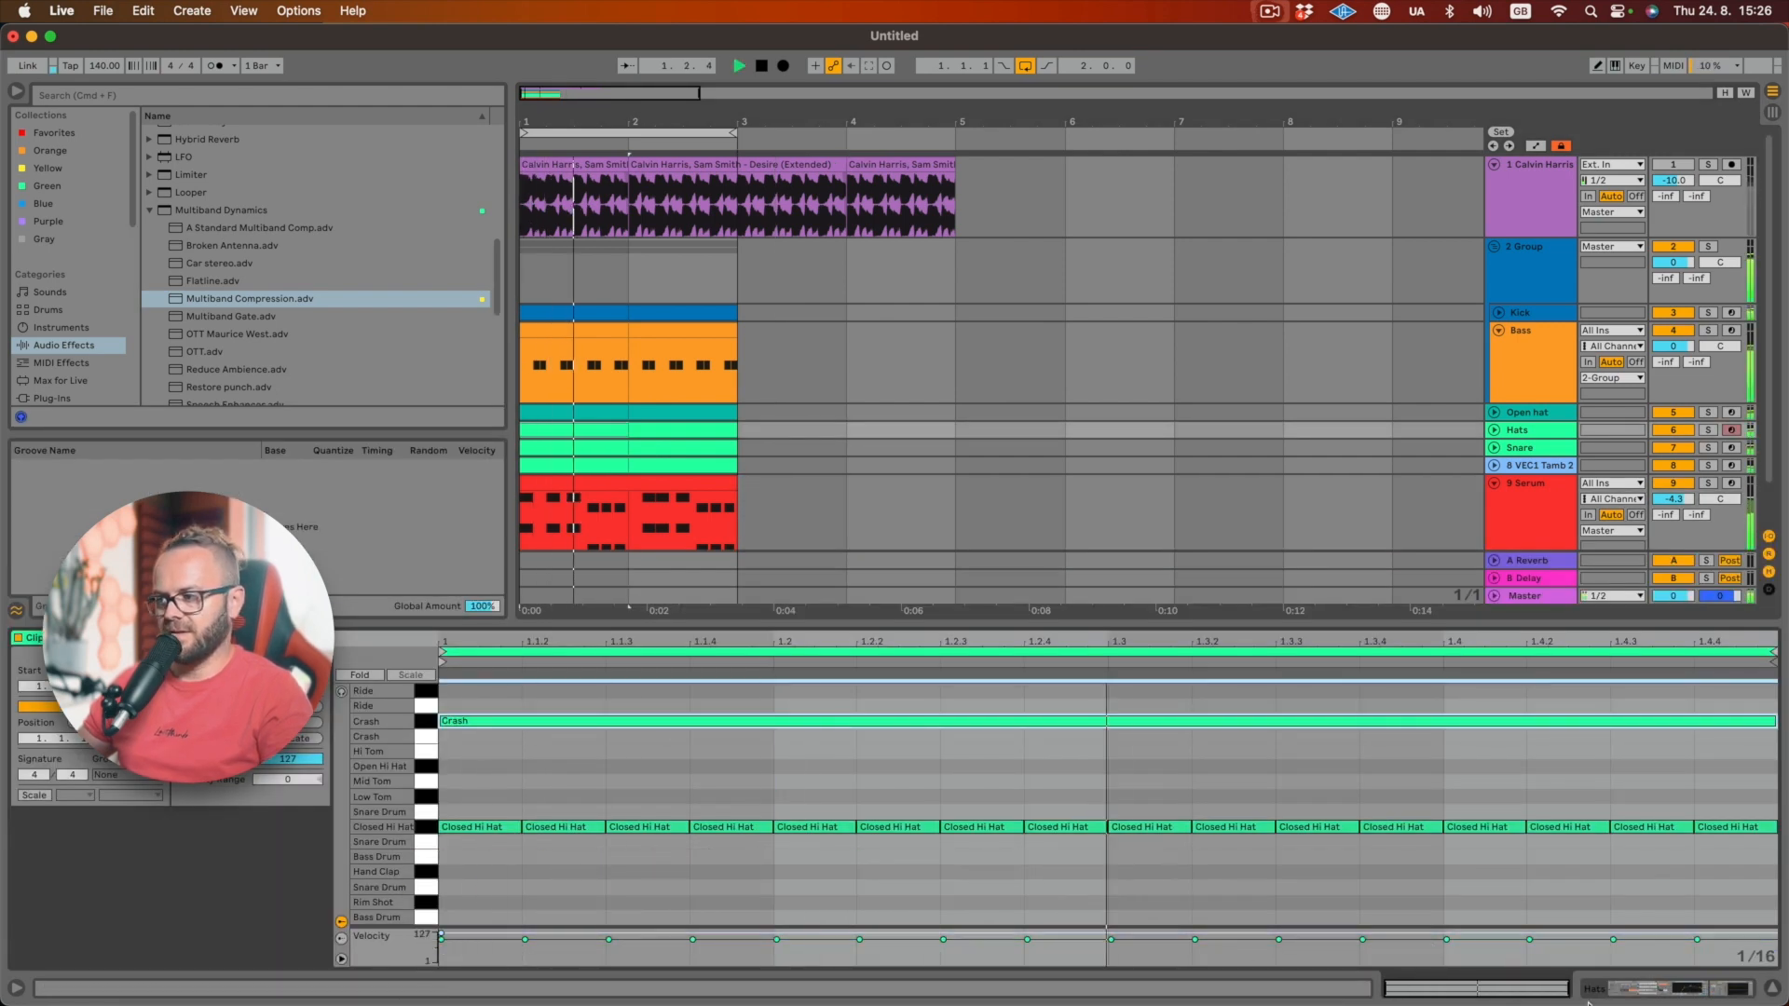
key(shift+Tab)
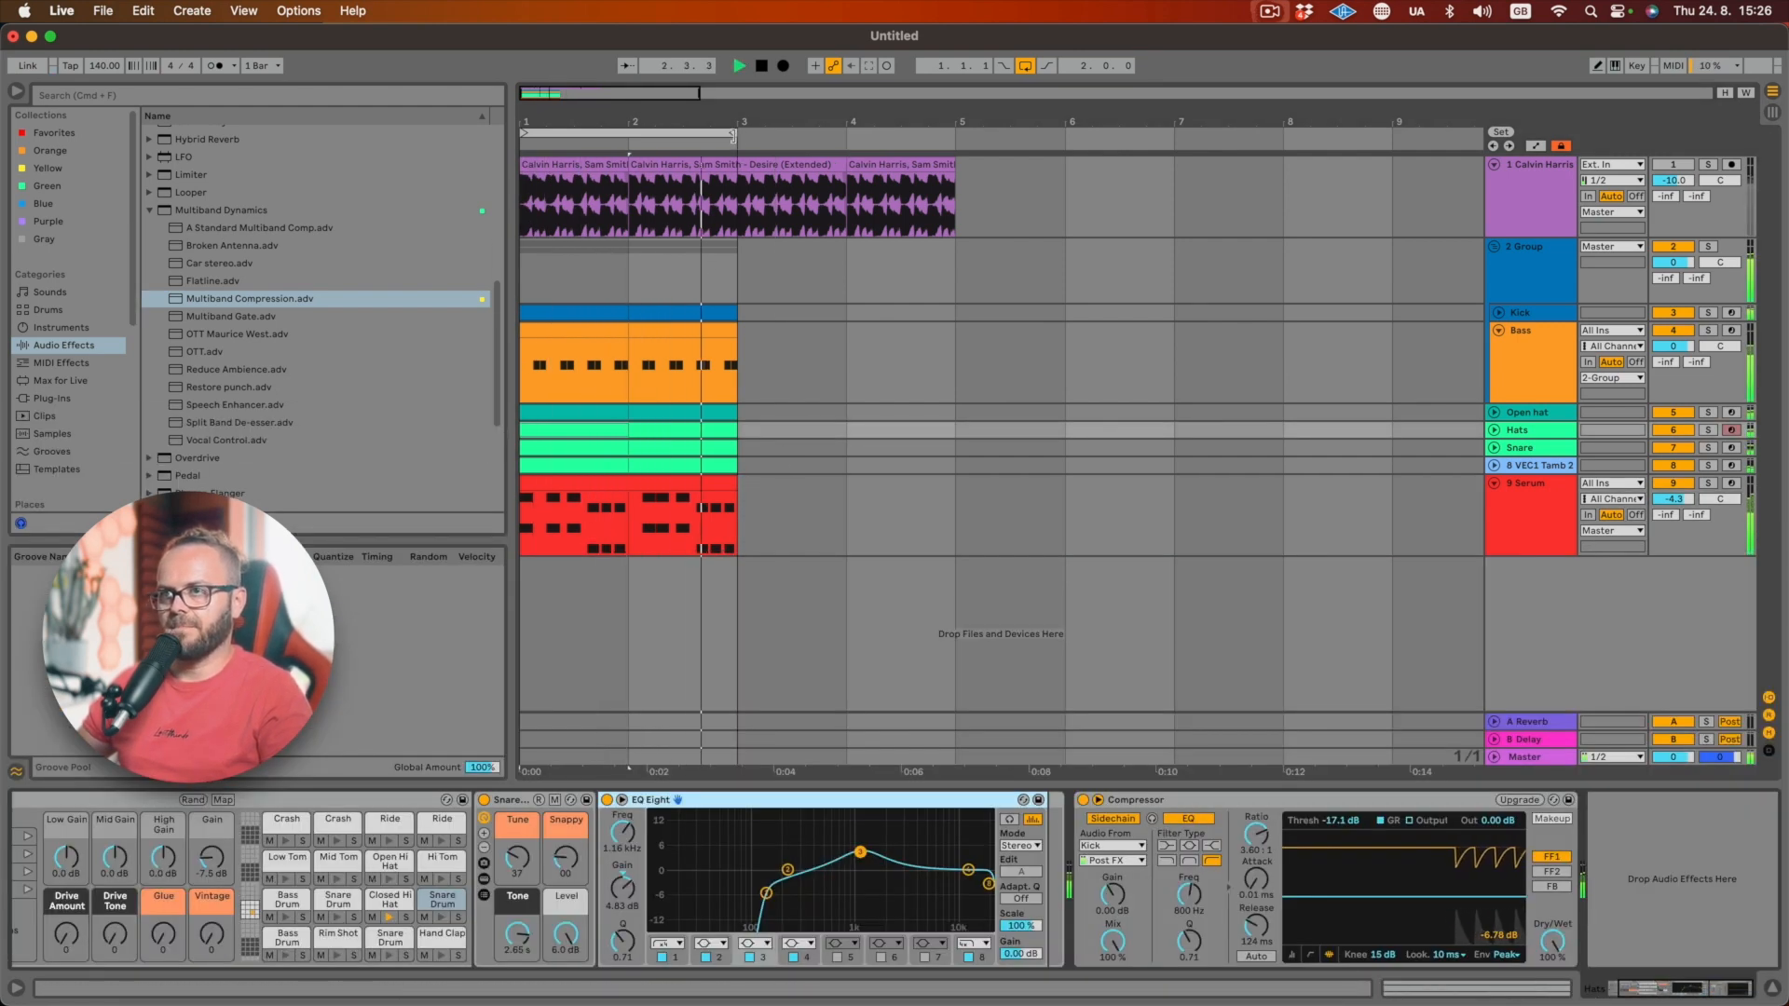